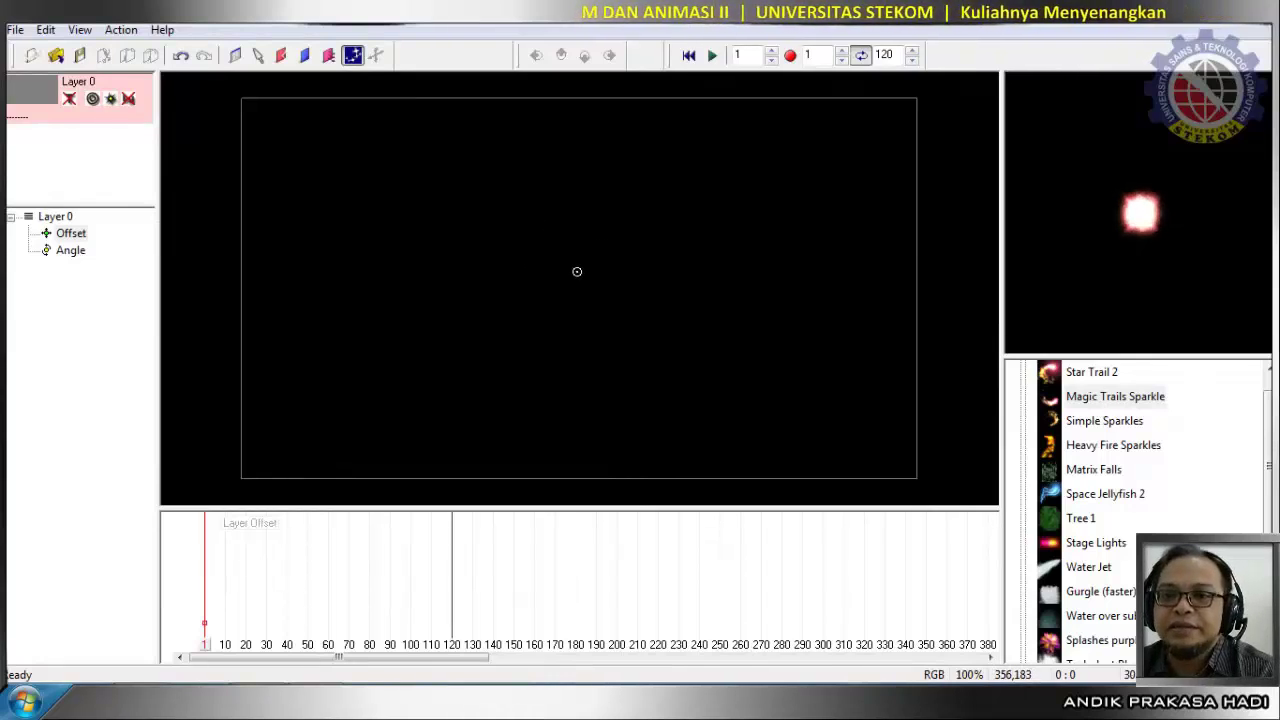
Place a Magic Trails Sparkle emitter near the centre of the stage.
left_click(562, 275)
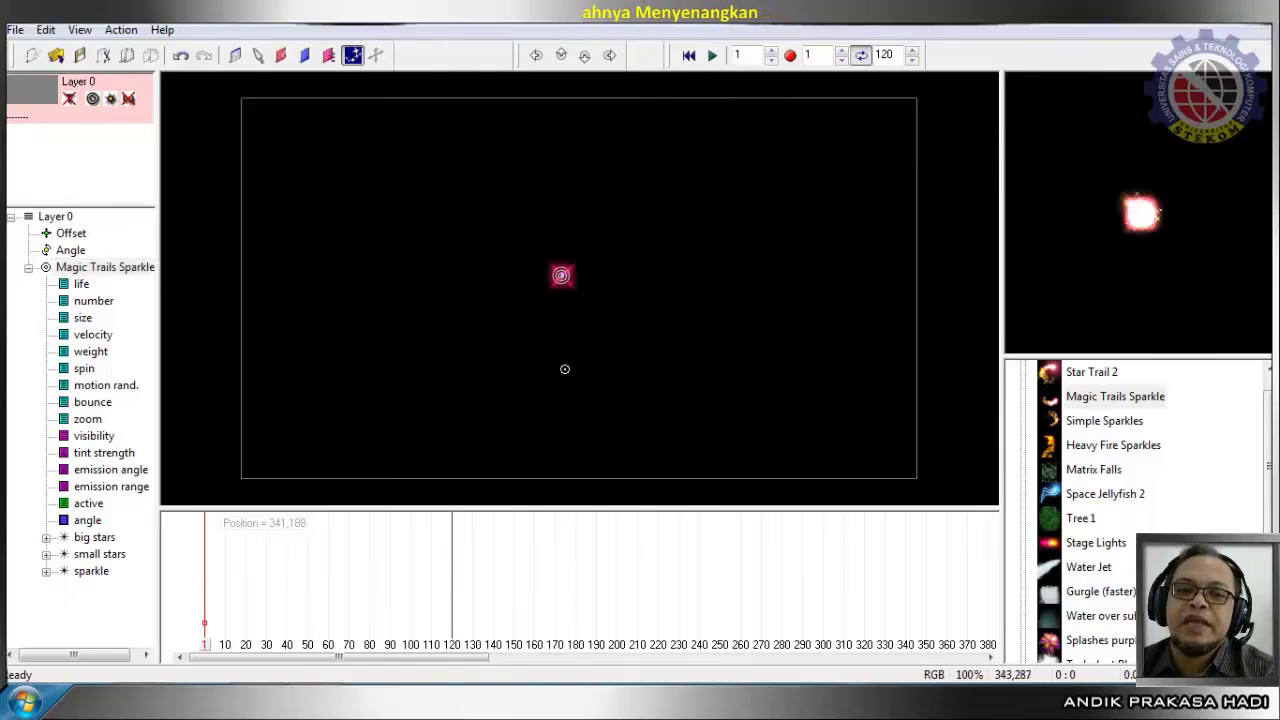
Switch off the emitter's big stars, small stars and sparkle particle types, and switch all three back on.
left_click(68, 538)
left_click(70, 555)
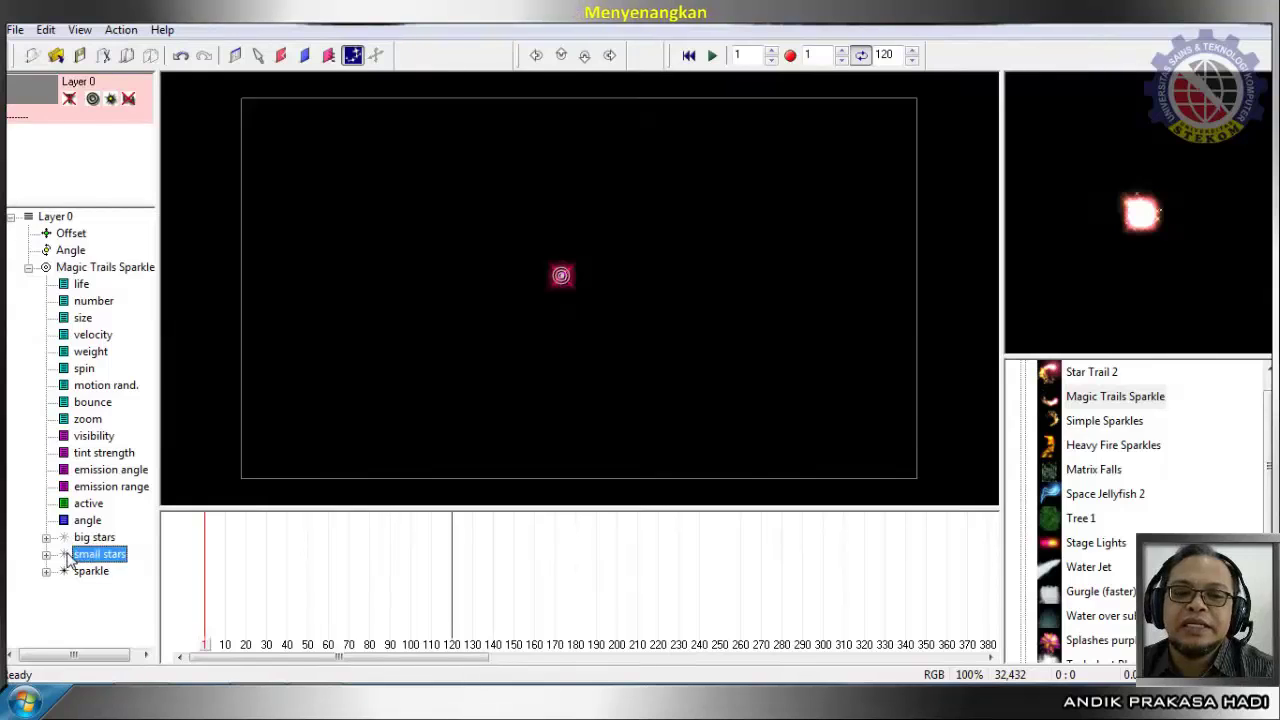
left_click(72, 574)
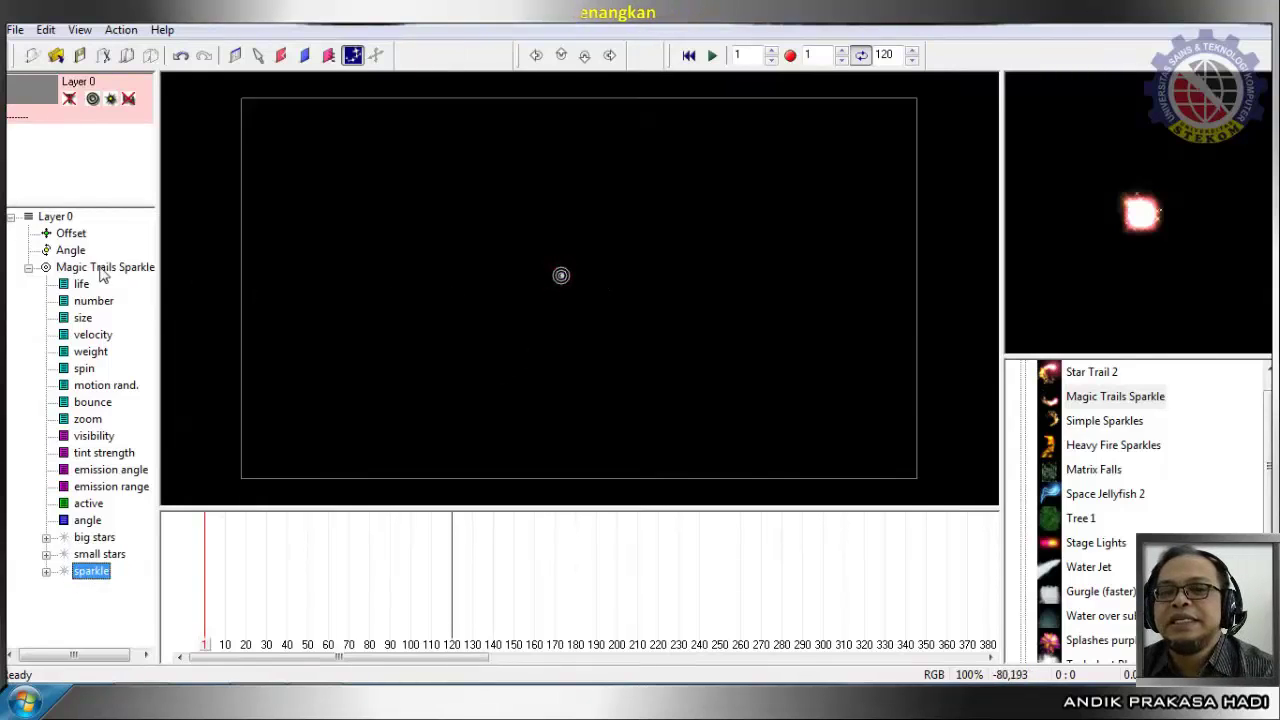
left_click(65, 571)
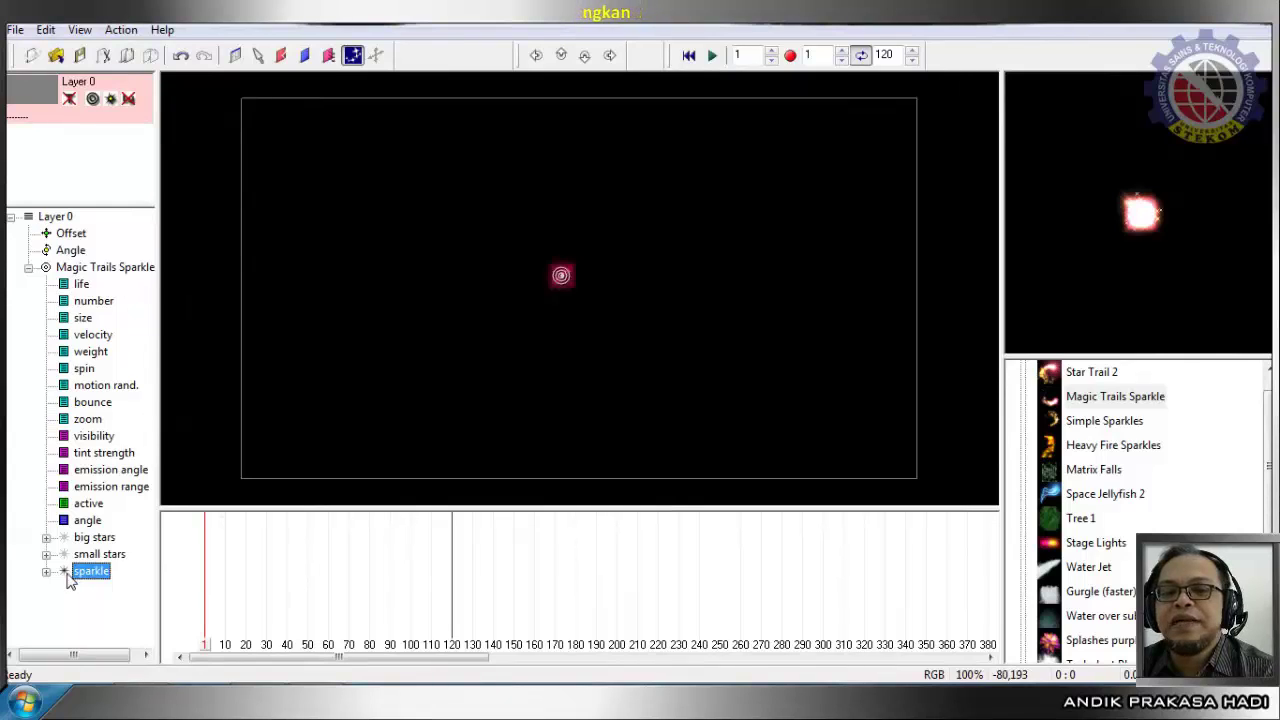
left_click(63, 555)
left_click(65, 538)
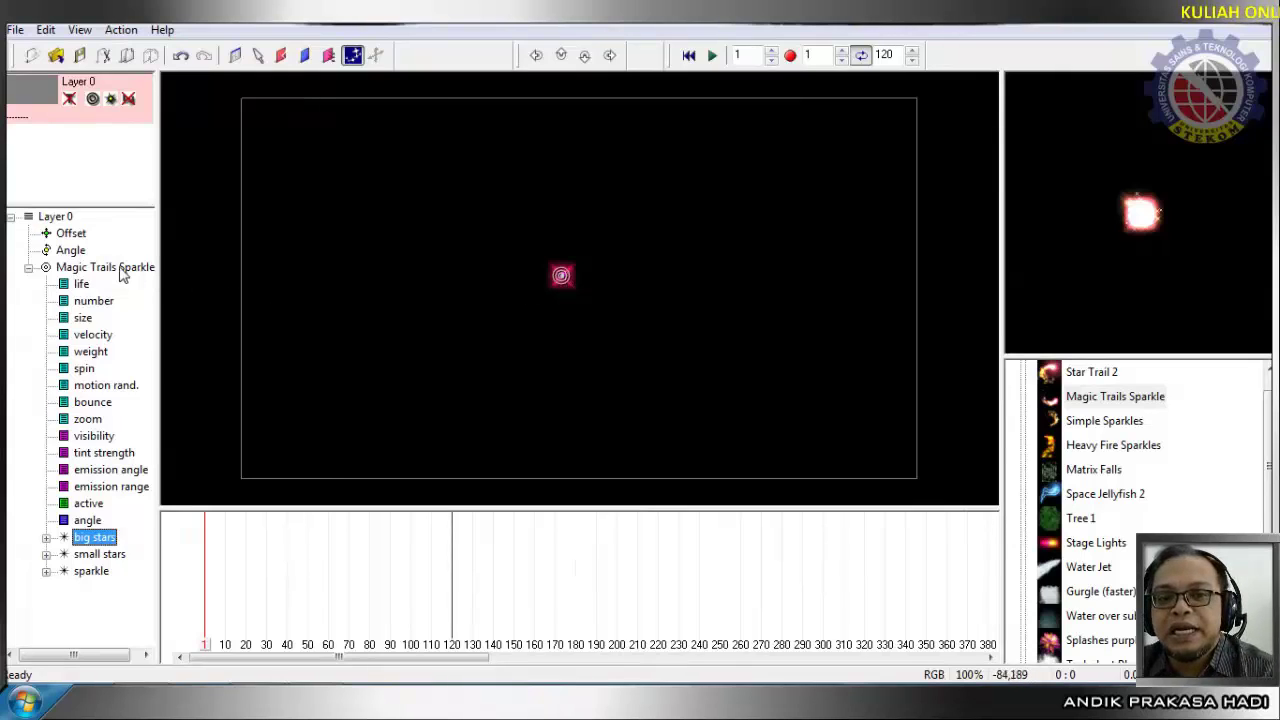
Open the properties of the Magic Trails Sparkle emitter and show the colour settings of its big stars particle.
right_click(103, 540)
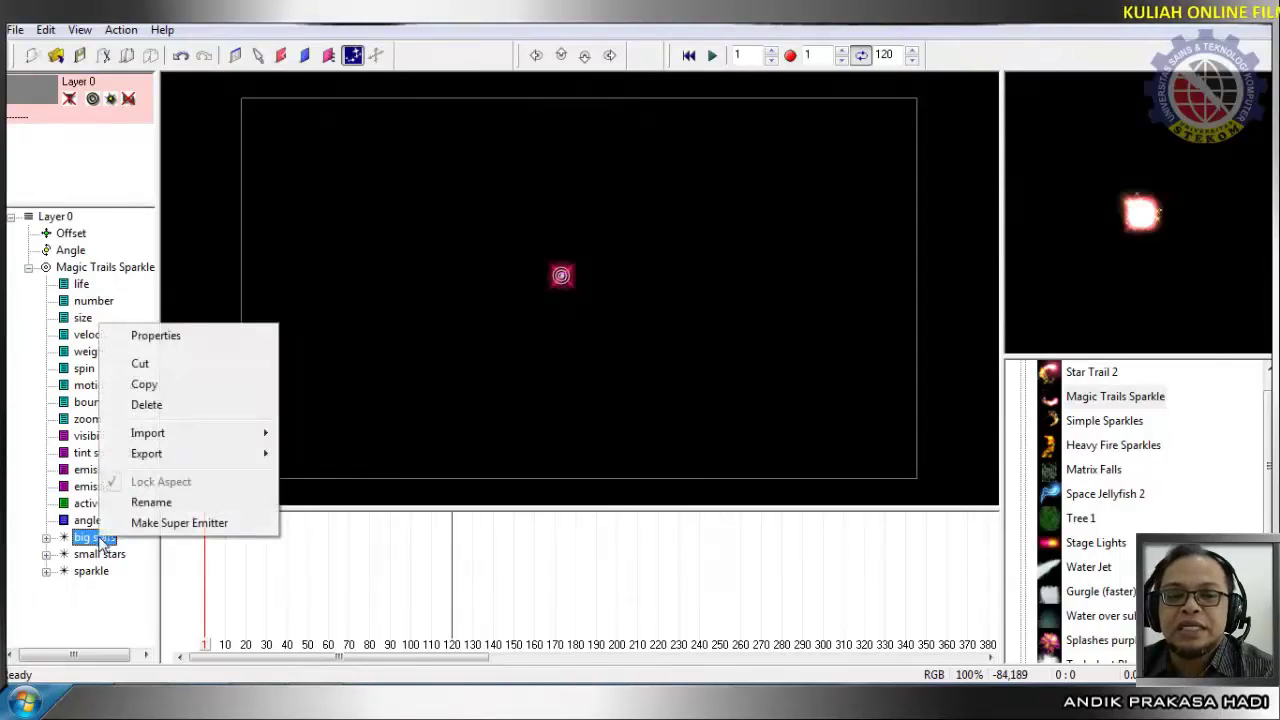
right_click(103, 277)
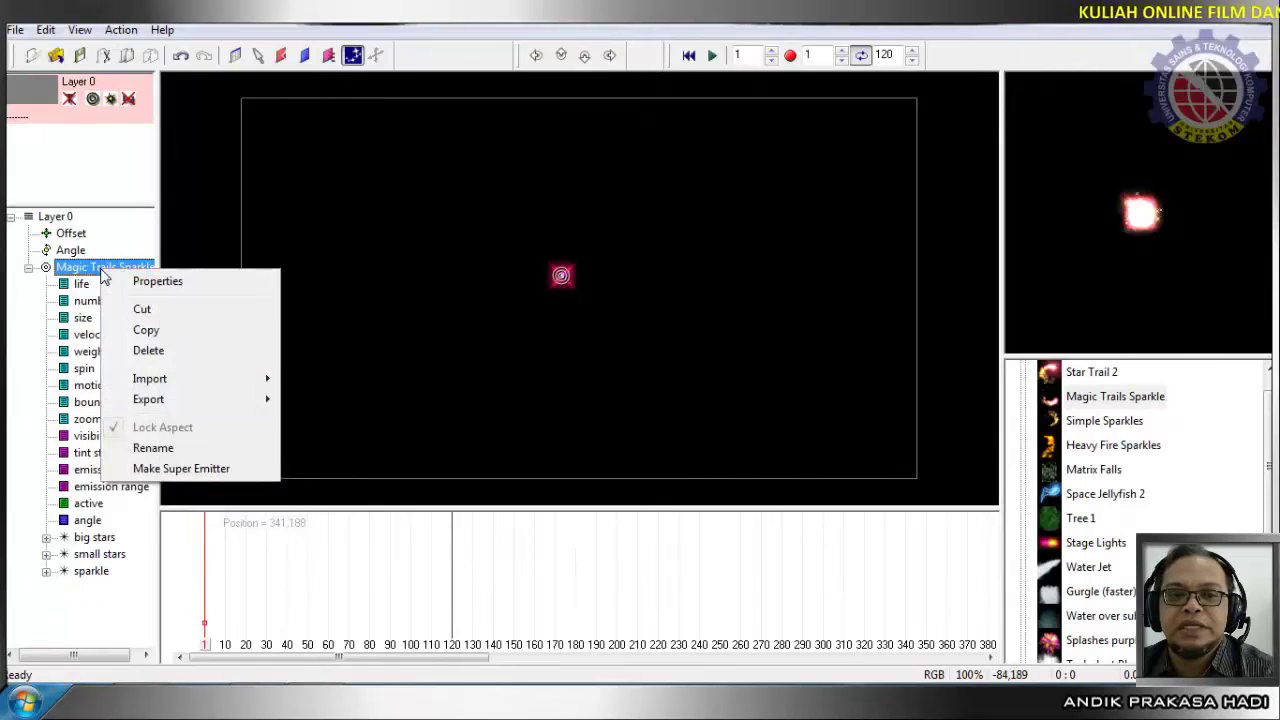
right_click(80, 338)
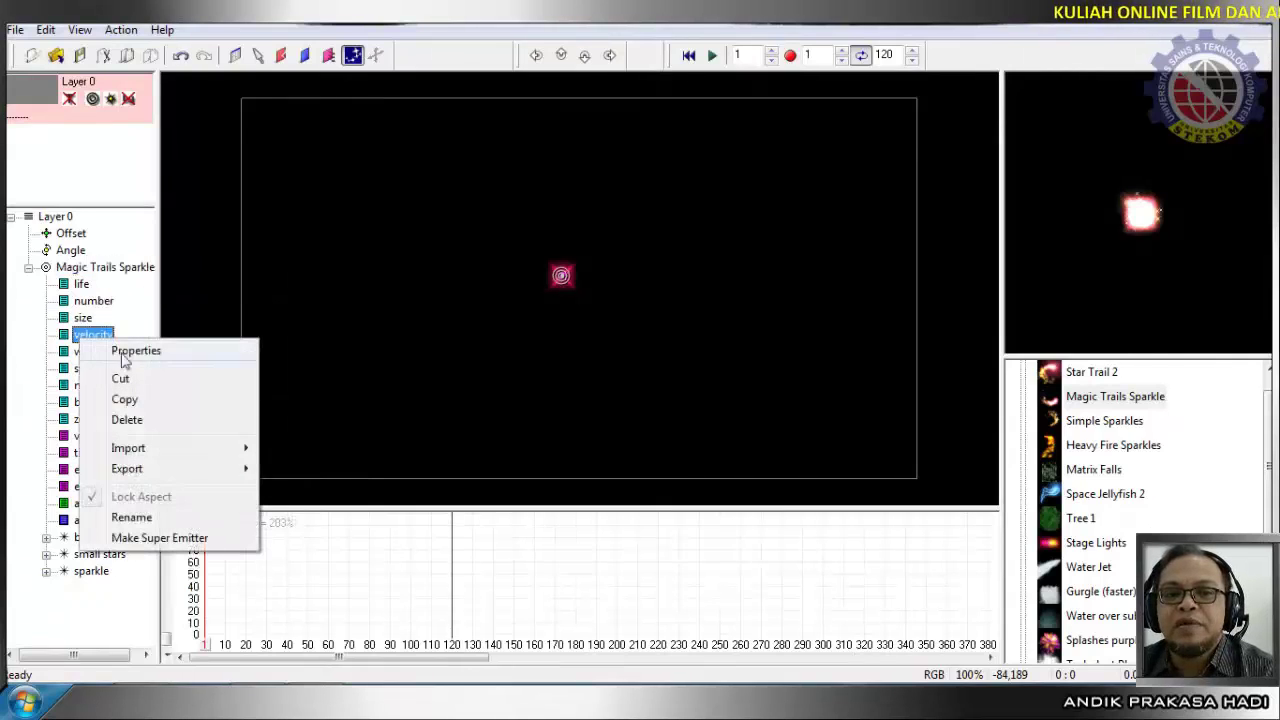
right_click(121, 267)
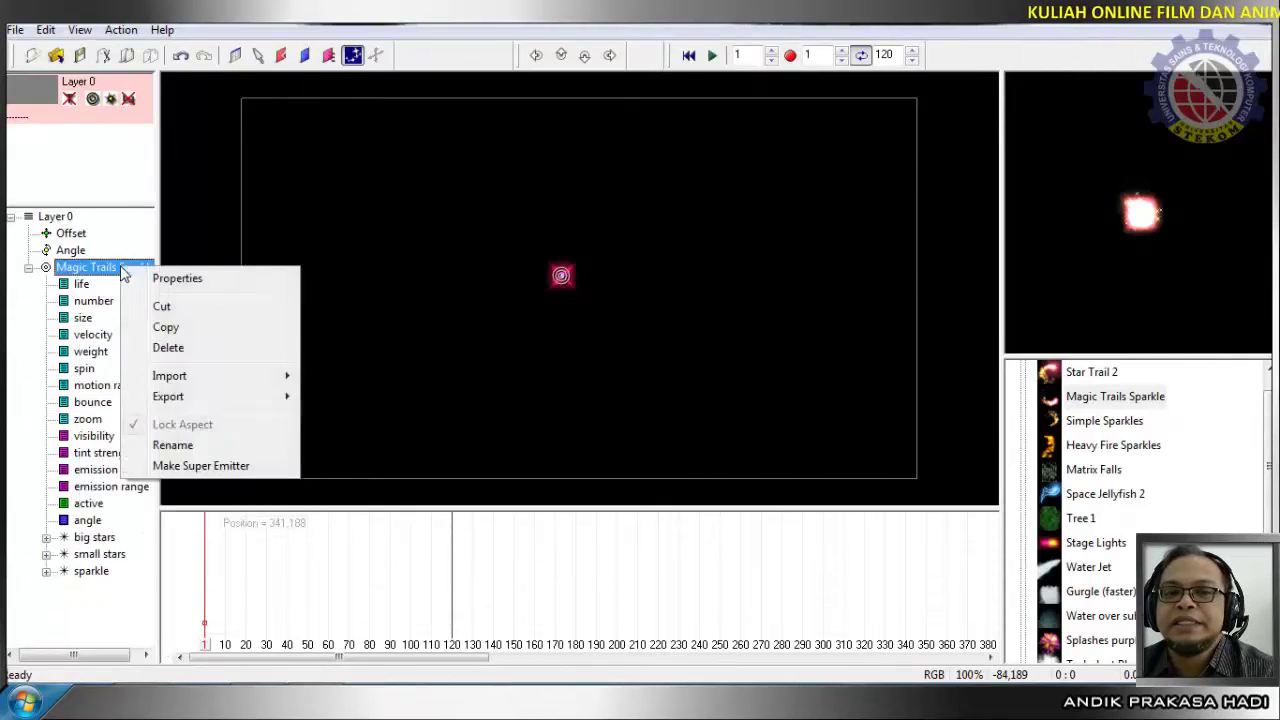
left_click(168, 282)
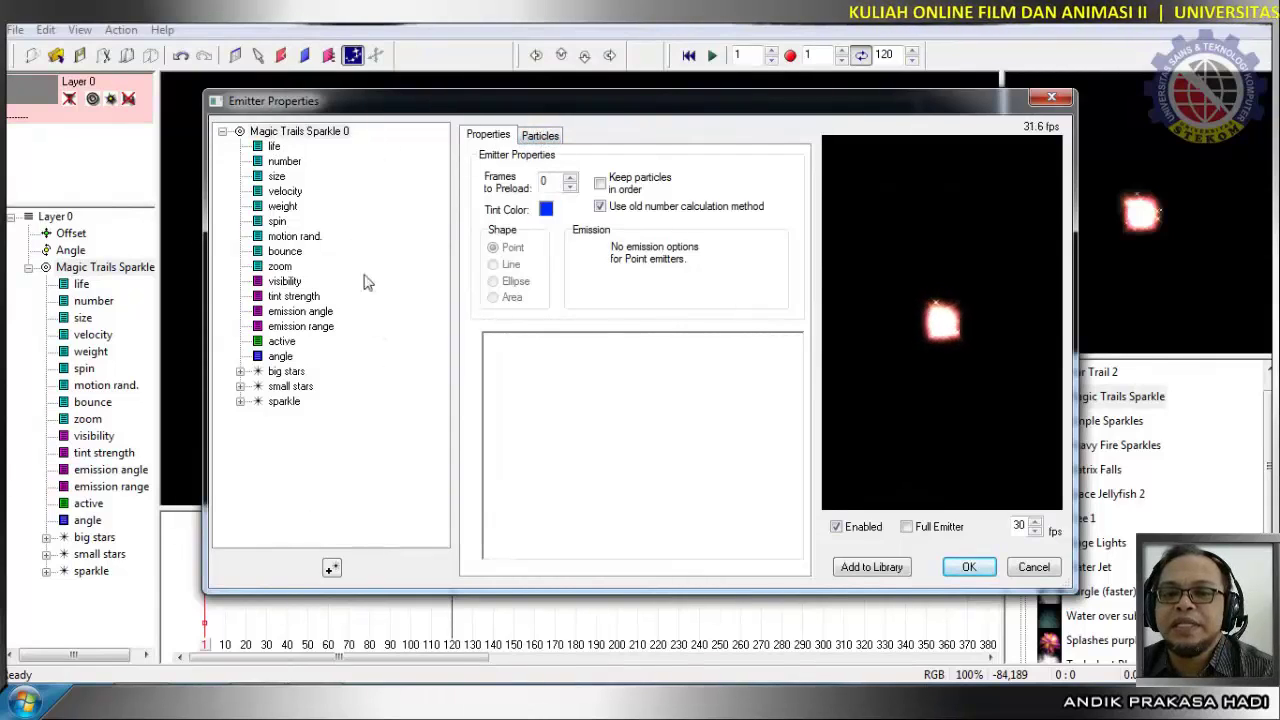
left_click(540, 137)
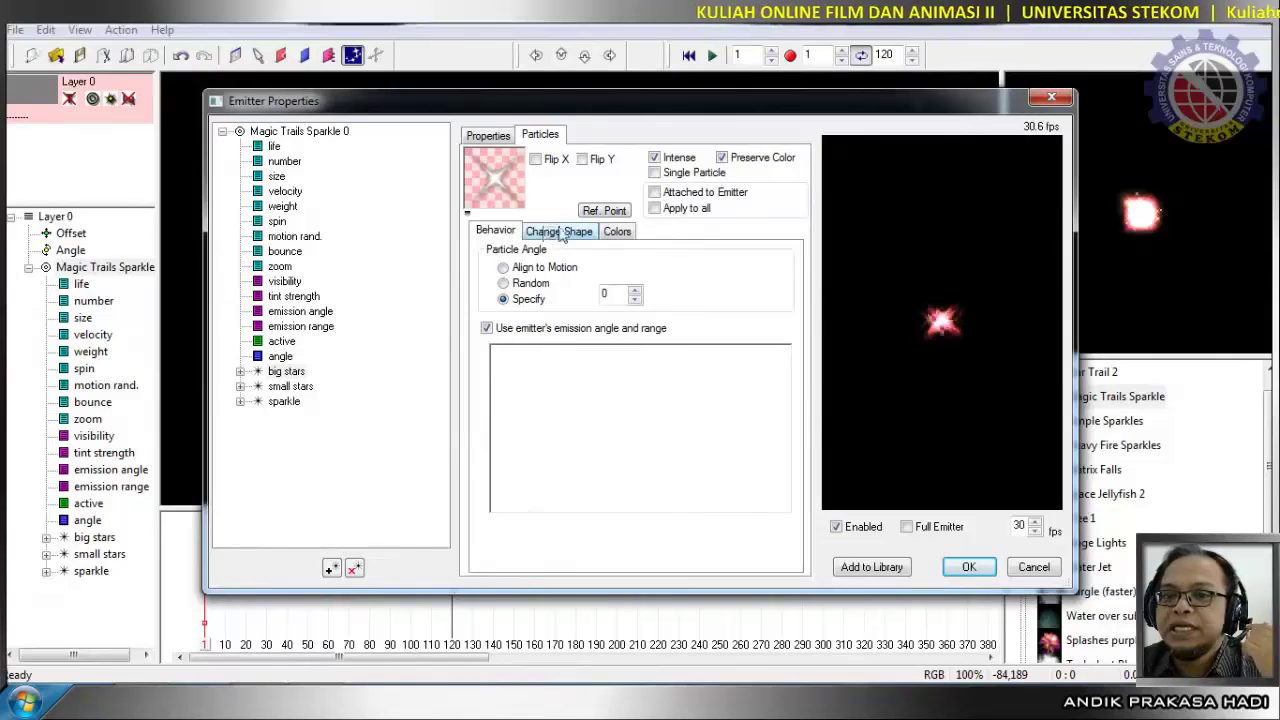
left_click(626, 234)
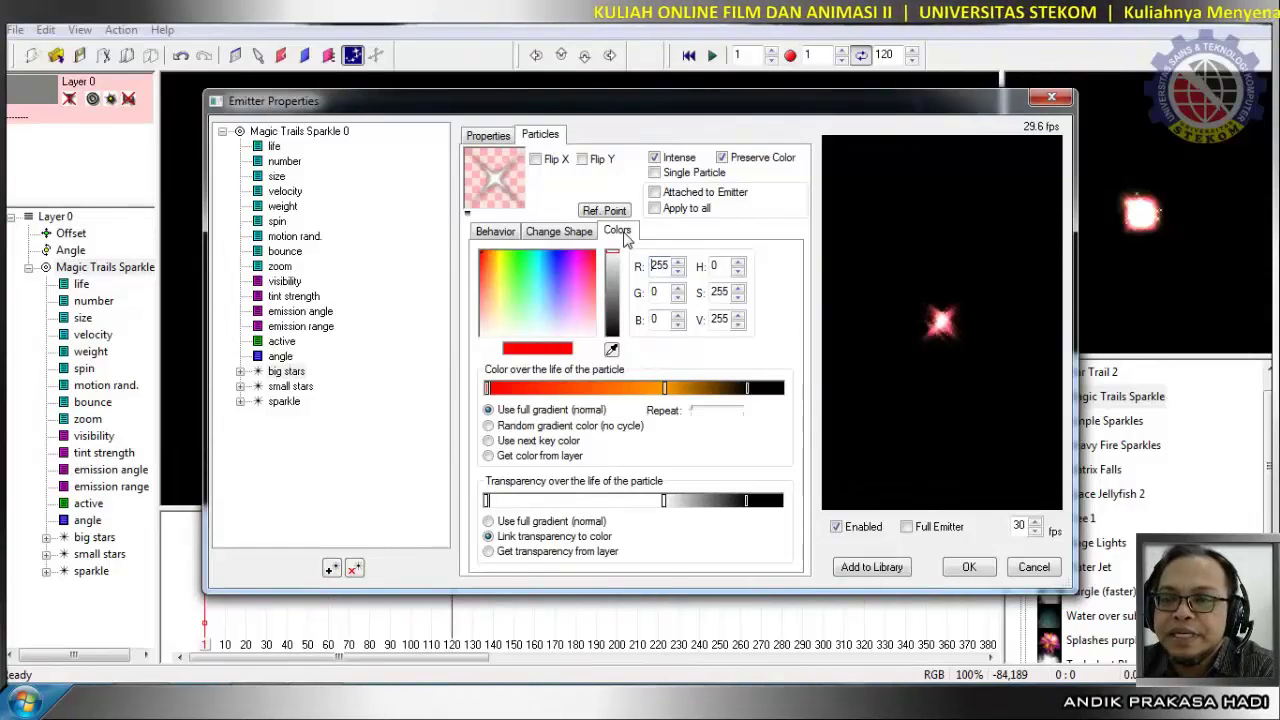
Raise the emitter's size to 139% from frame 1 in its size graph.
left_click(285, 162)
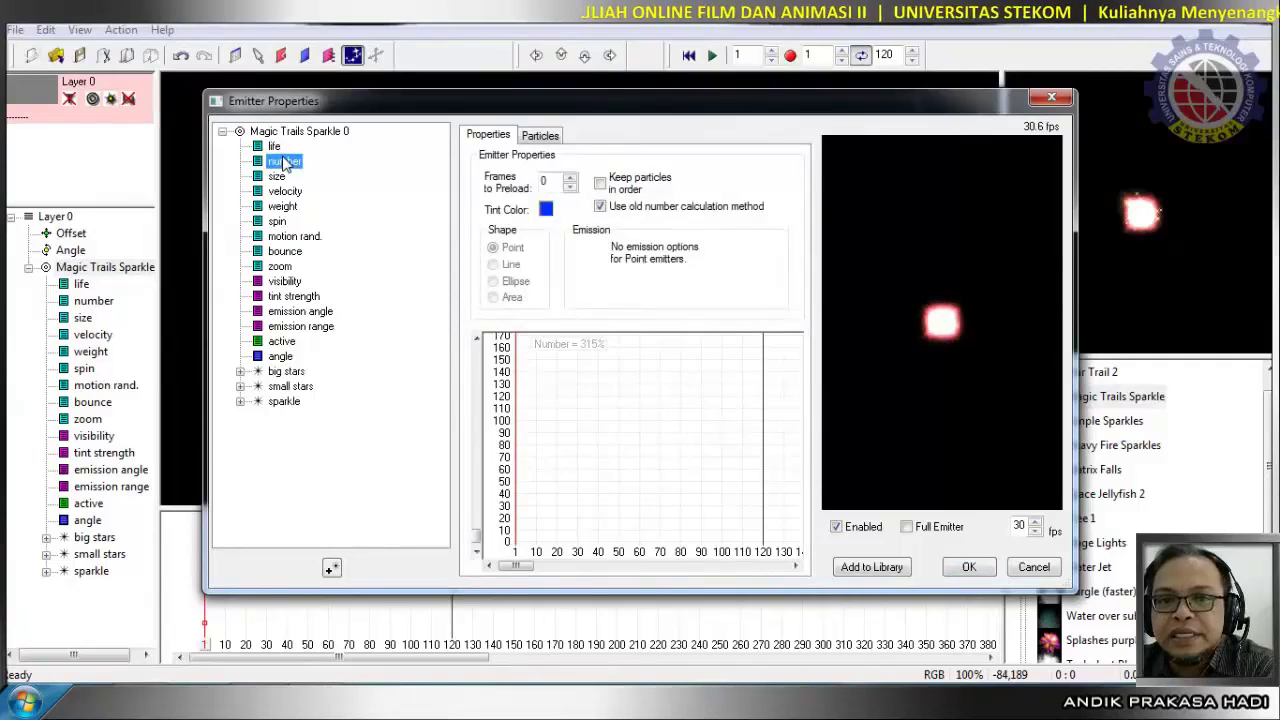
left_click(277, 176)
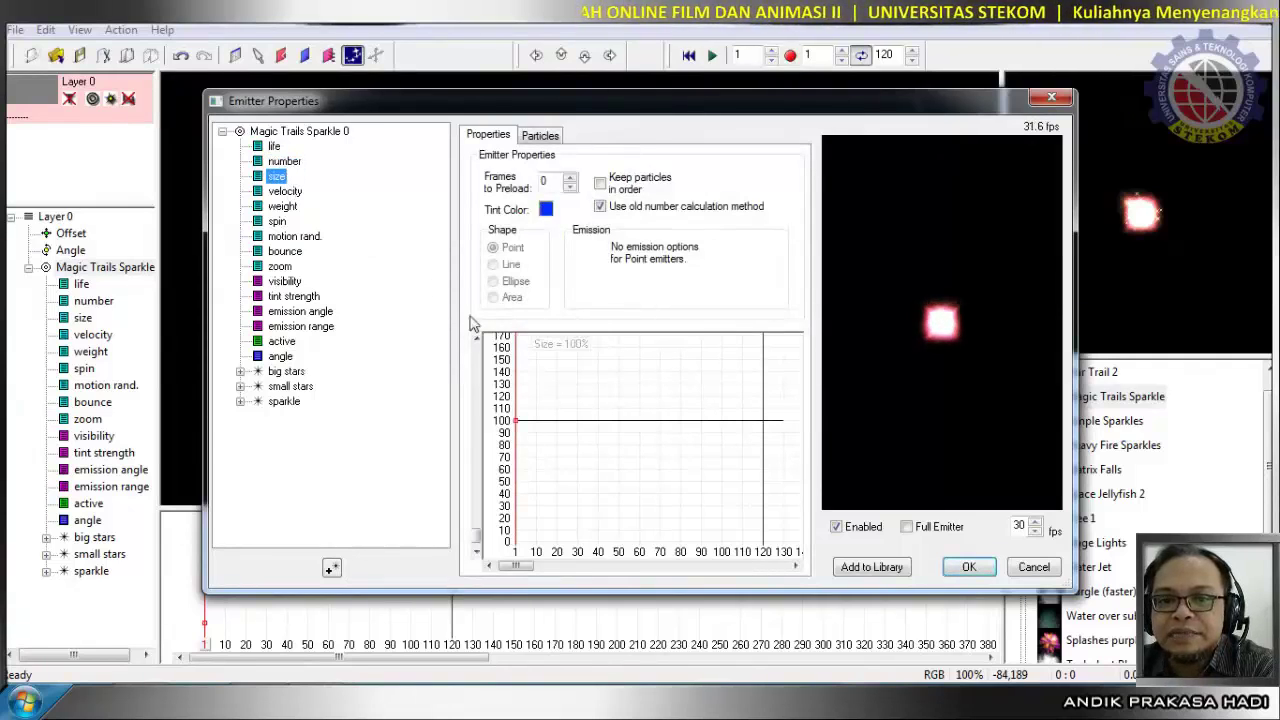
left_click_drag(516, 420, 521, 372)
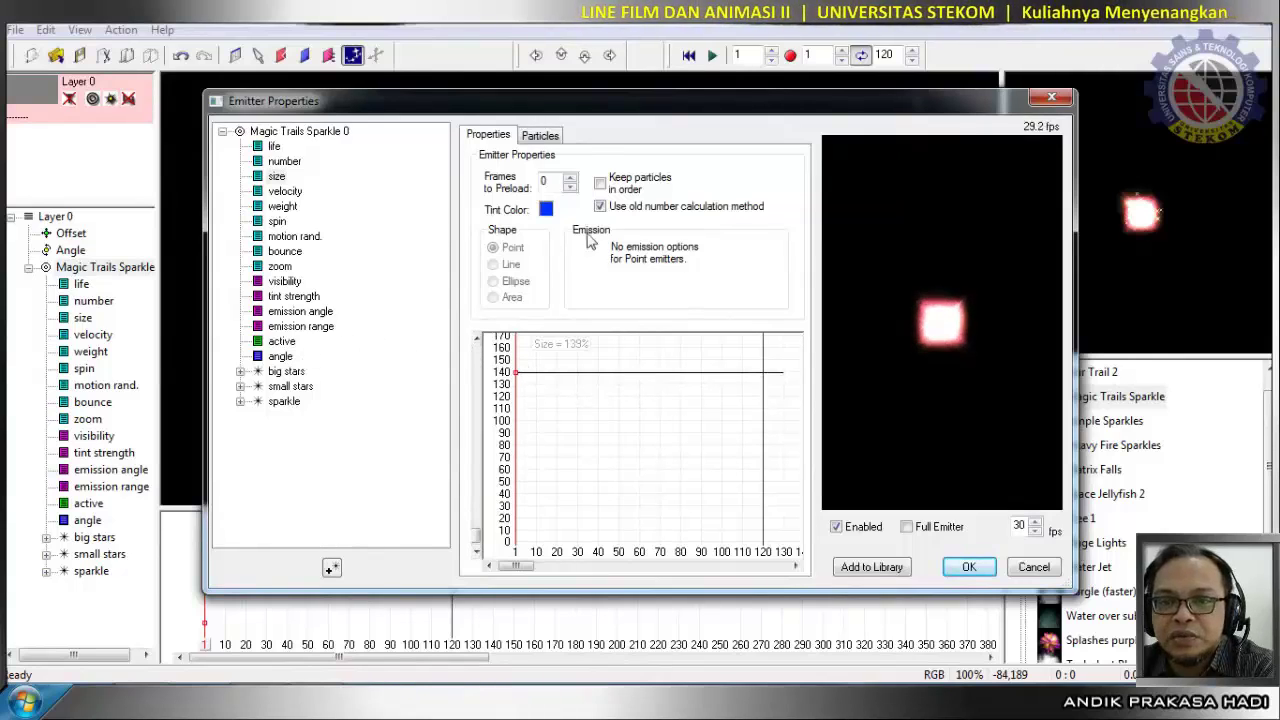
Review the big stars particle's colour settings and bring up its shape library.
left_click(540, 136)
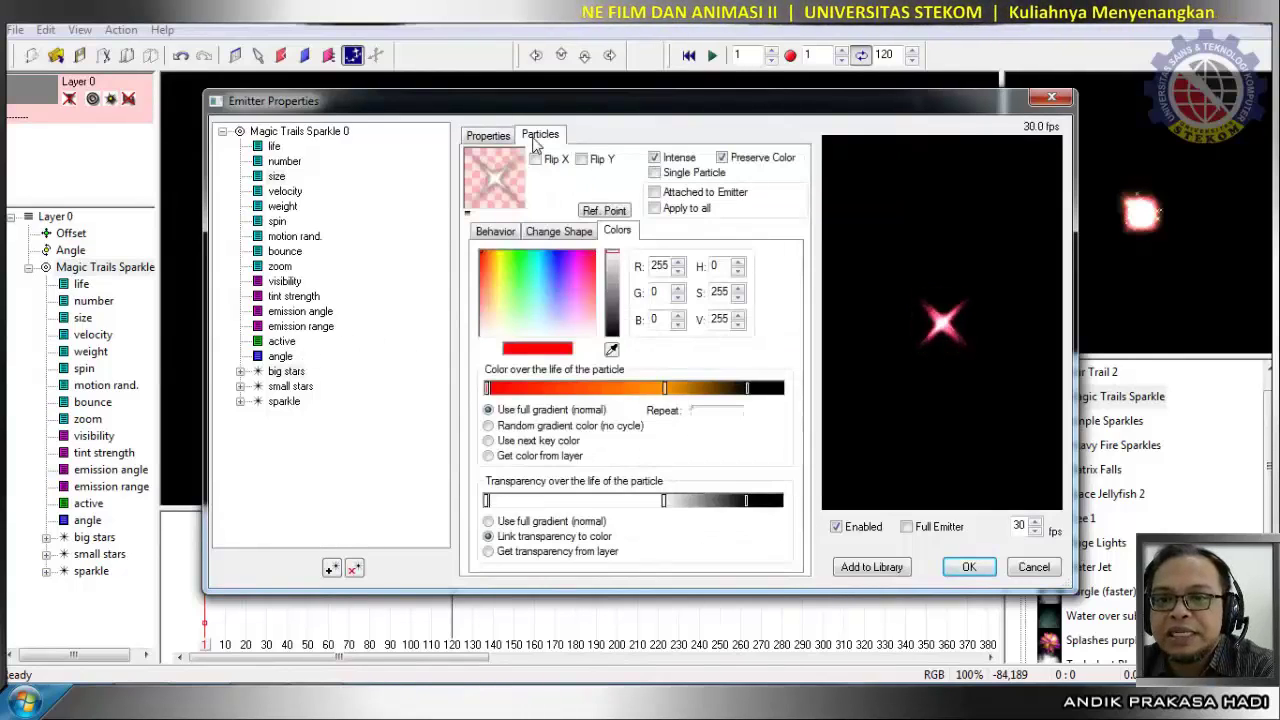
left_click(302, 376)
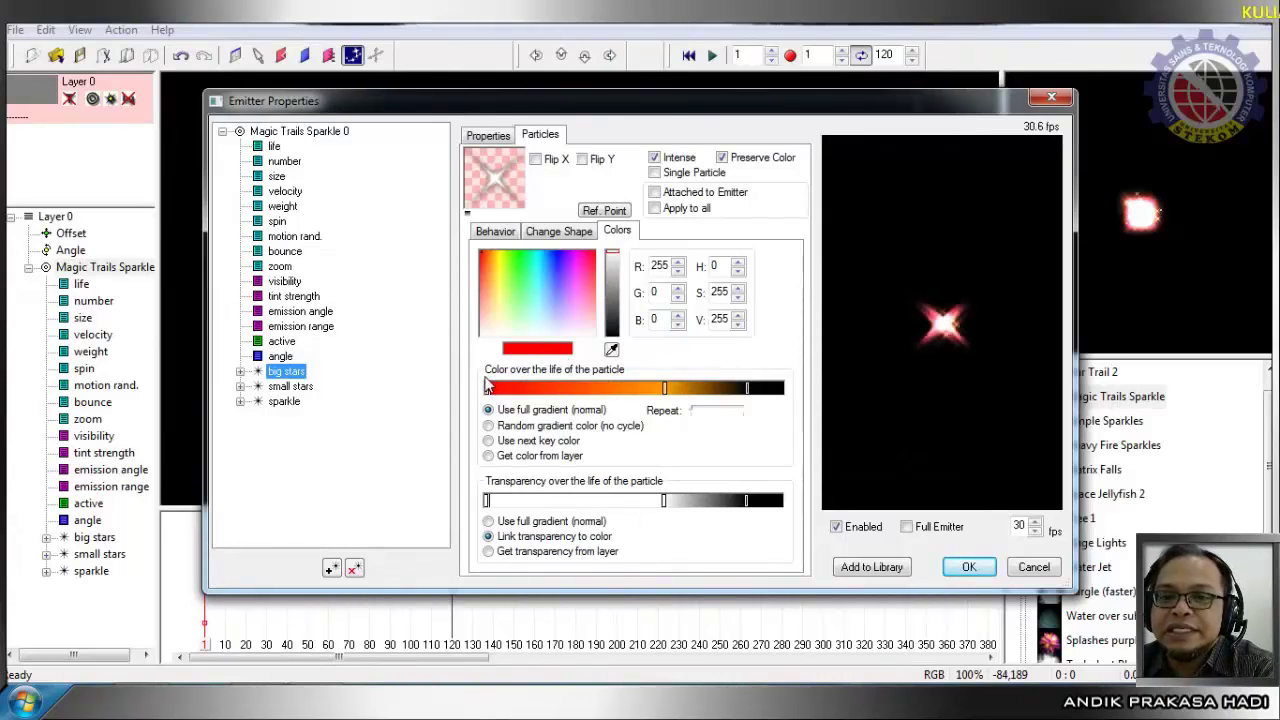
left_click(548, 232)
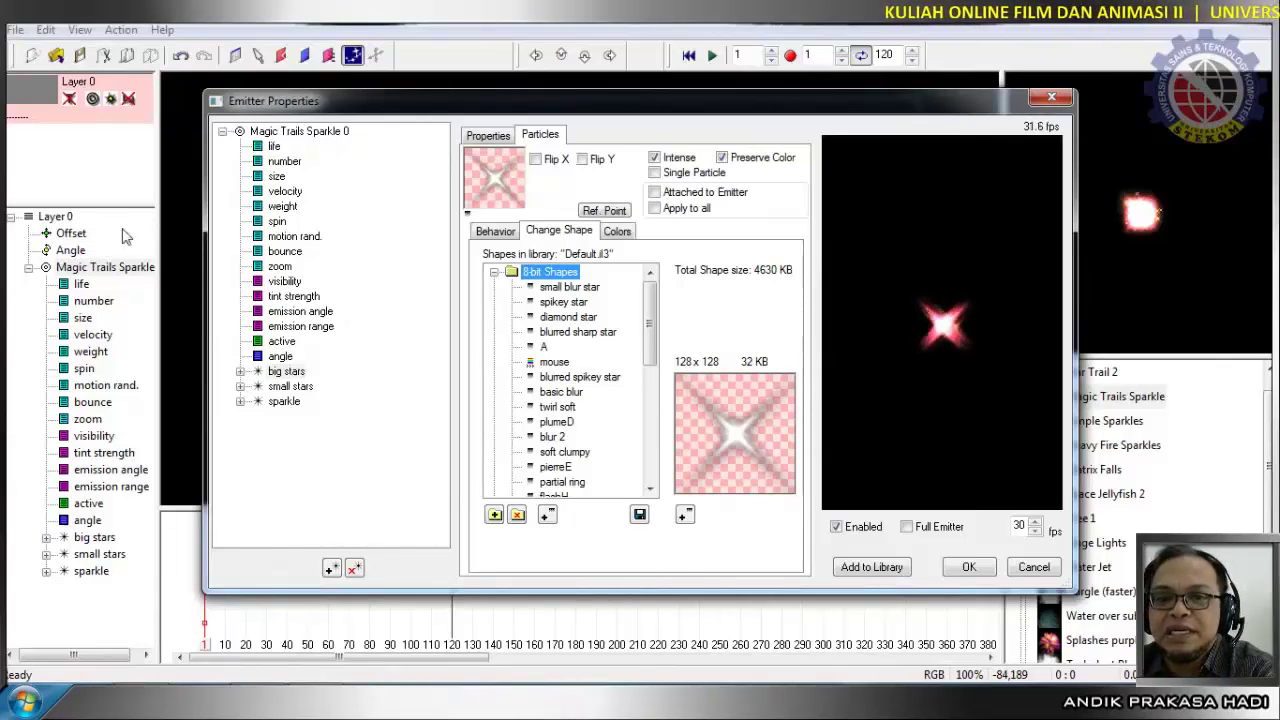
Raise the emitter's size to 341% and preview the big stars particle on its own.
left_click(277, 177)
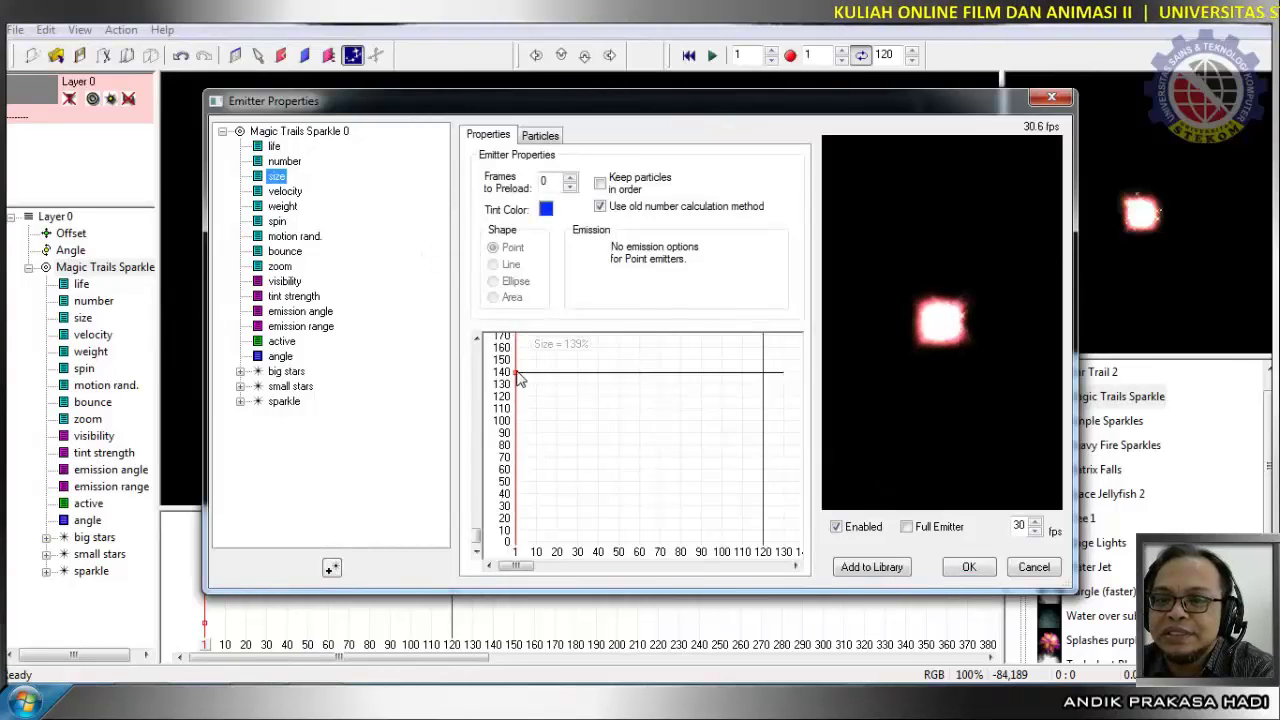
mouse_move(518, 378)
left_mouse_down()
mouse_move(515, 336)
mouse_move(498, 338)
mouse_move(500, 396)
left_mouse_up()
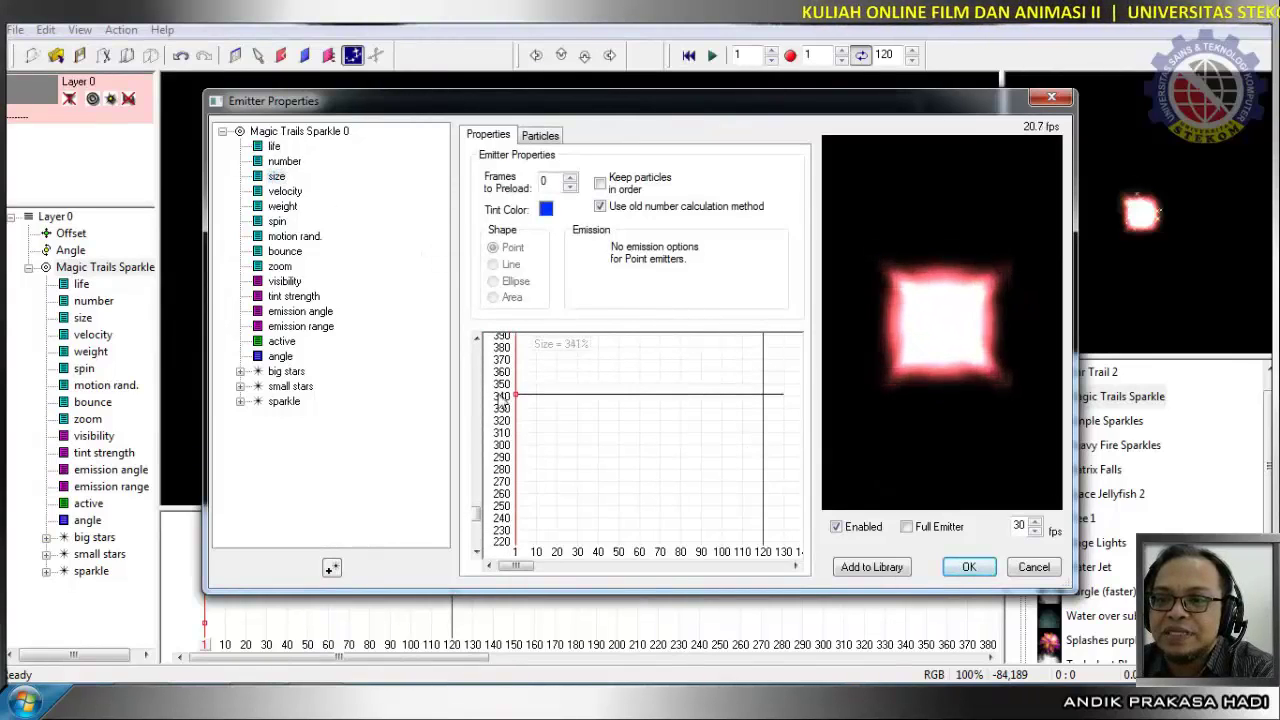
left_click(294, 371)
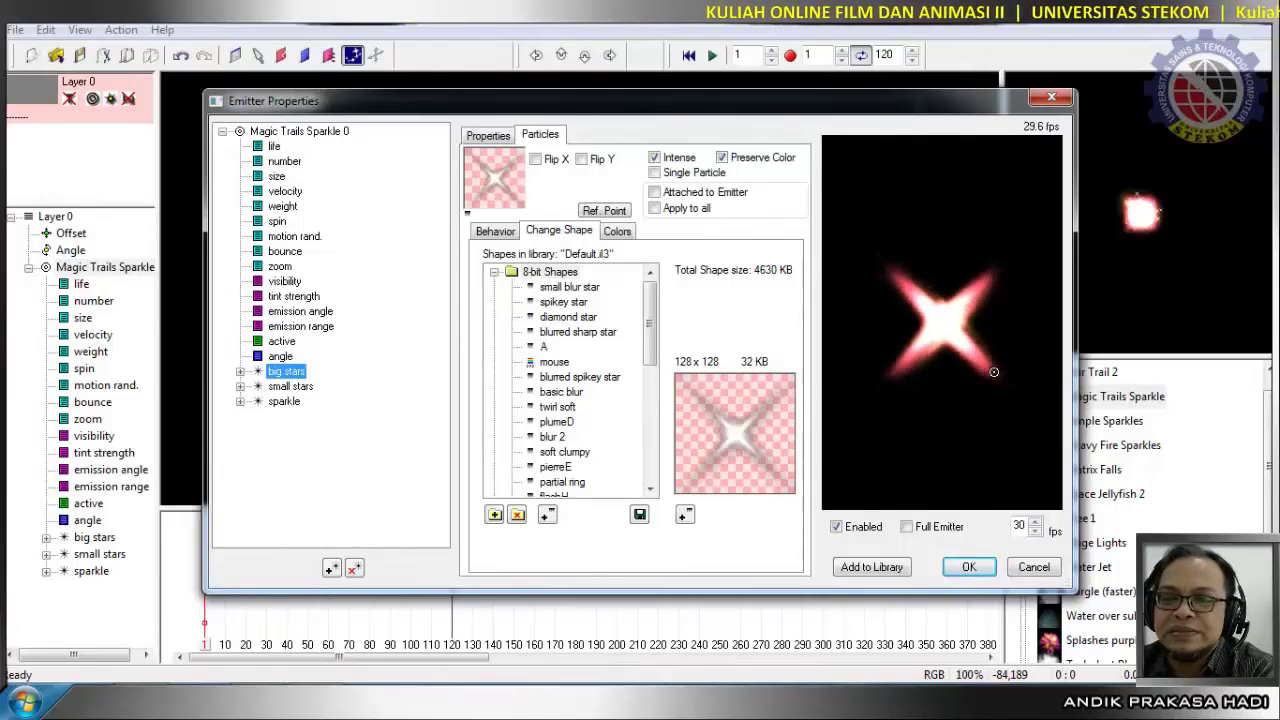
Set the emitter's size to 204% and preview the big stars particle.
left_click(277, 176)
left_click_drag(518, 396, 540, 475)
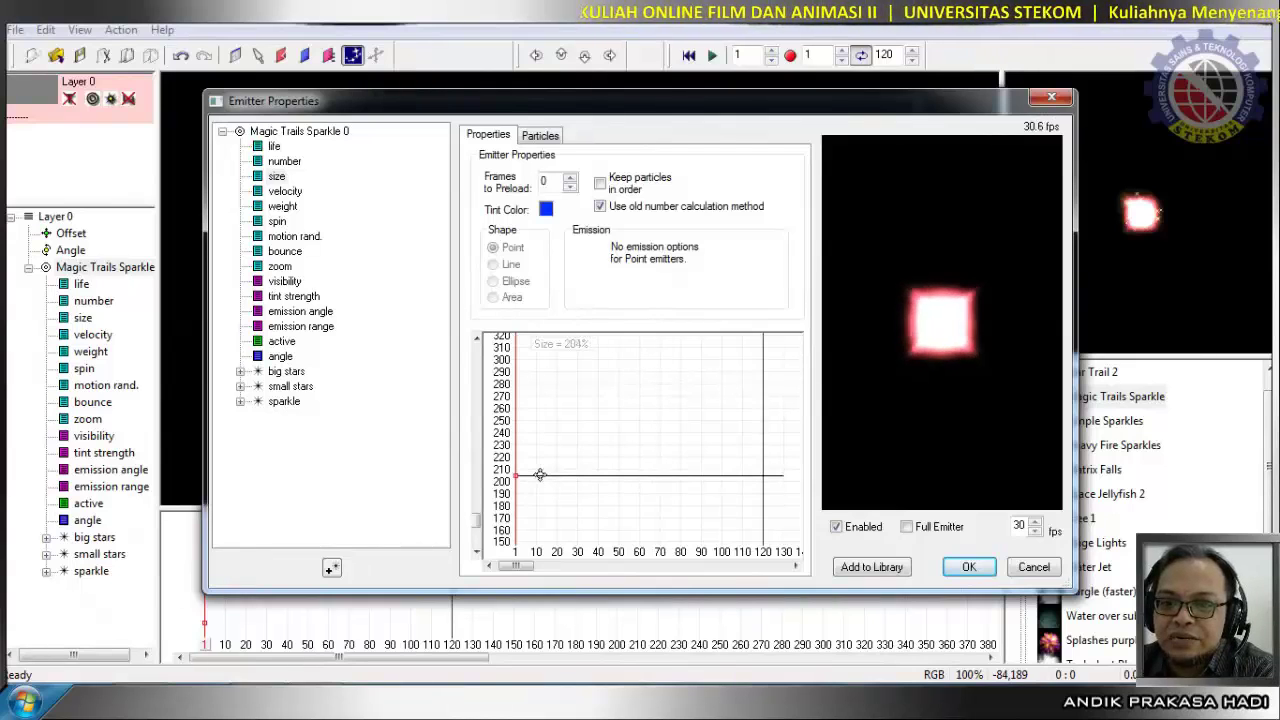
left_click(540, 135)
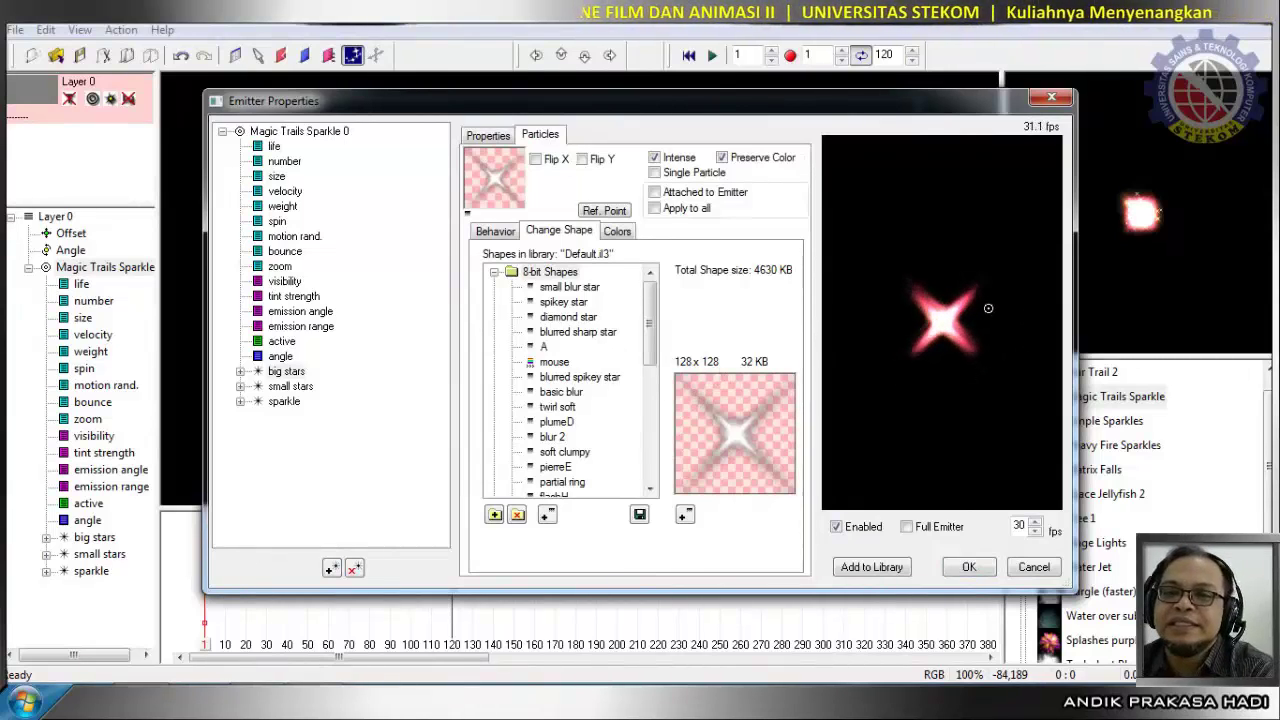
Expand the 32-bit Shapes folder in the shape library for the big stars particle.
left_click(276, 177)
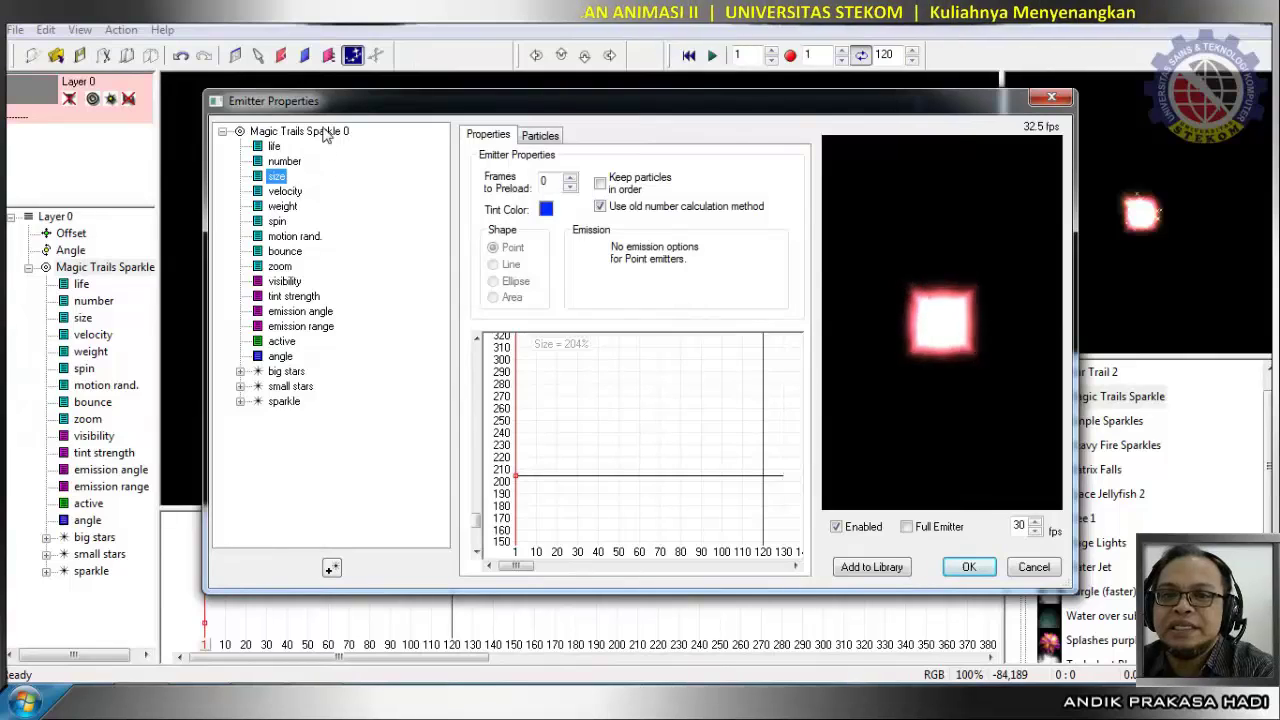
left_click(541, 135)
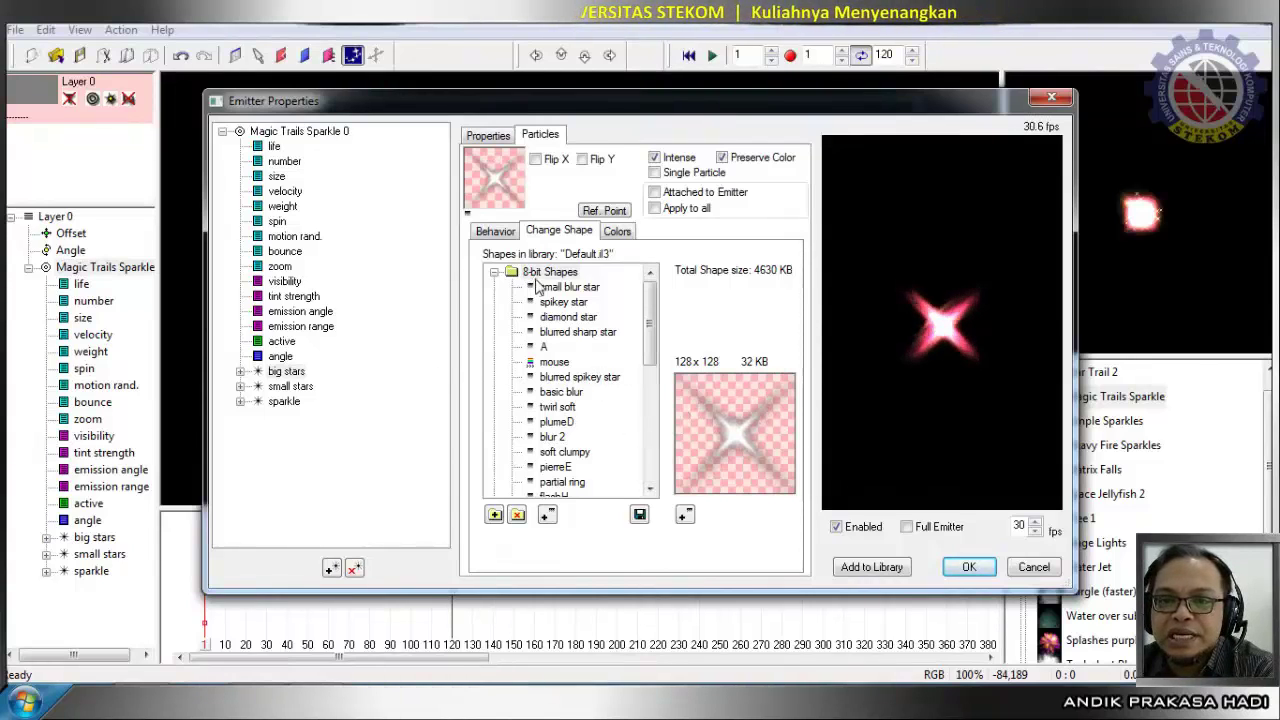
left_click_drag(657, 320, 662, 458)
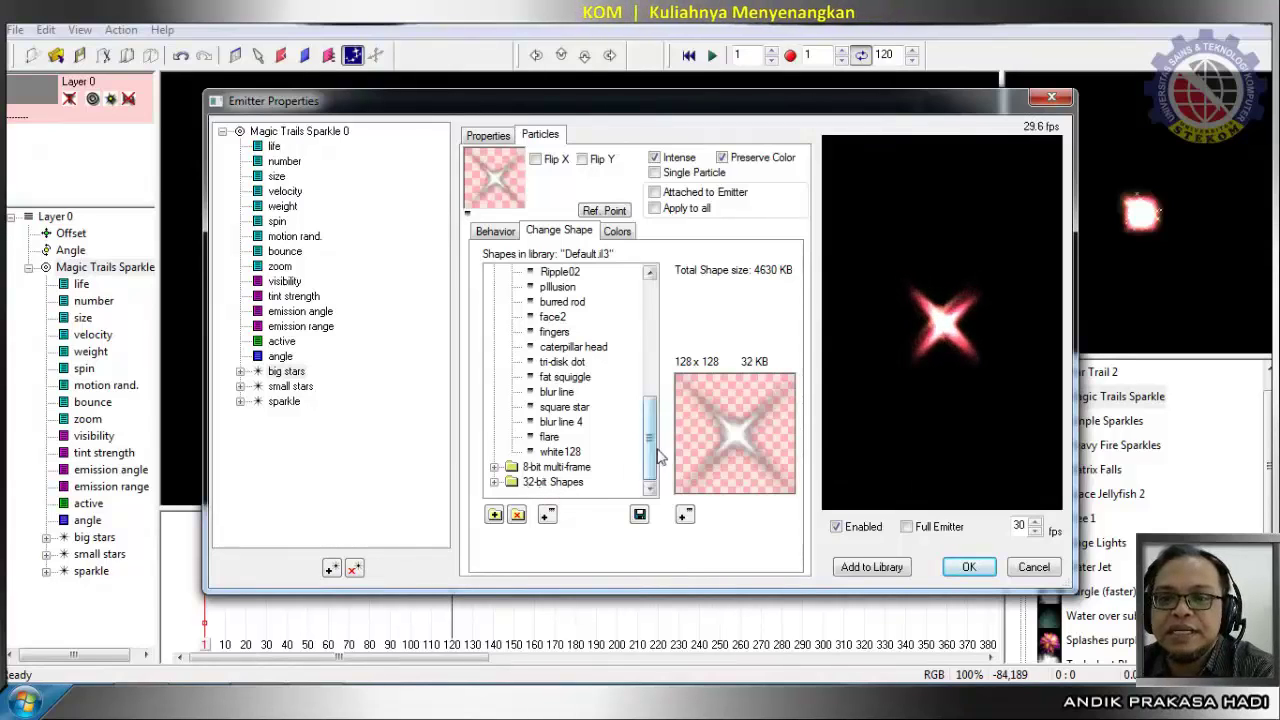
left_click(494, 482)
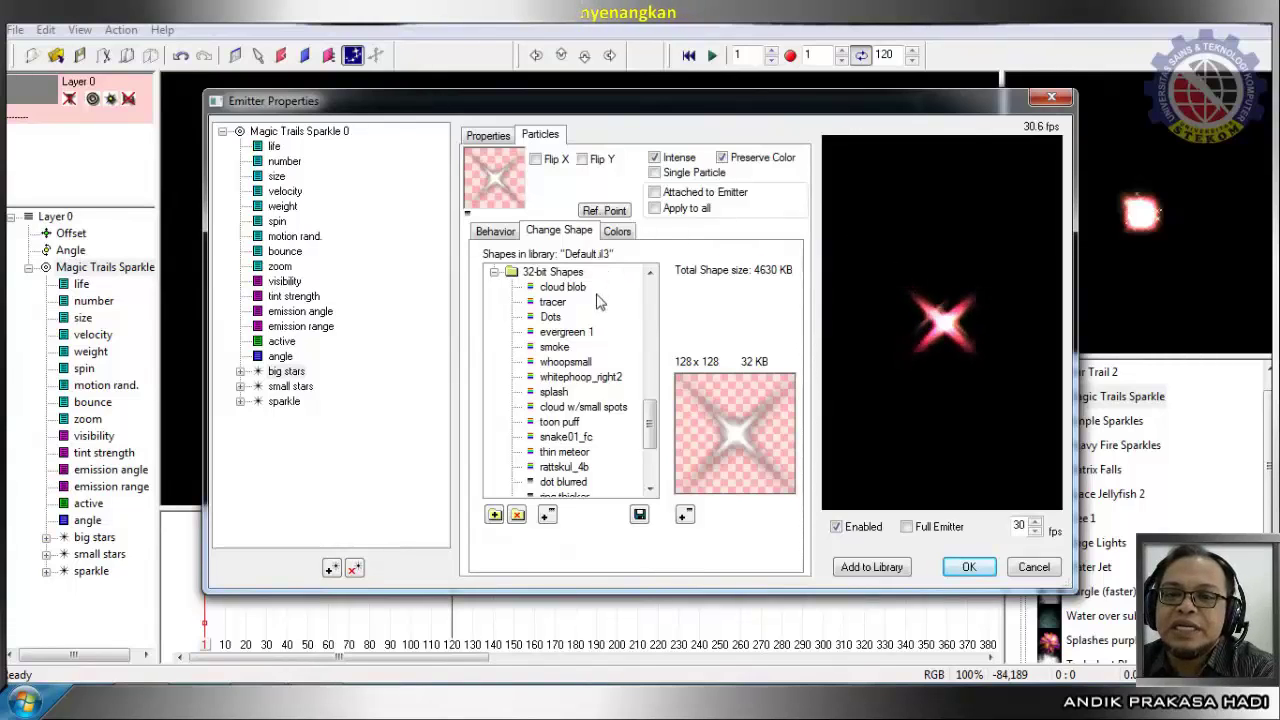
Preview 32-bit shapes such as tracer, Dots, evergreen 1, smoke, whoopsmall and splash, finishing with cloud blob selected.
left_click(563, 288)
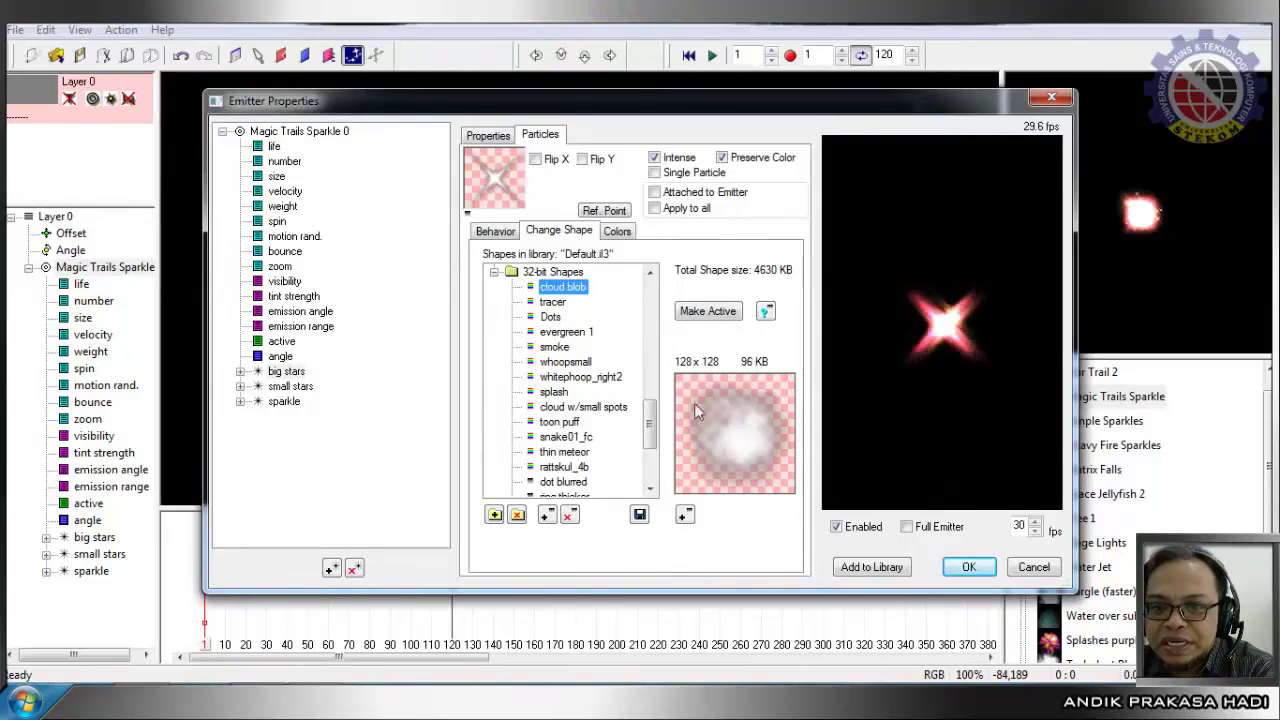
left_click(556, 303)
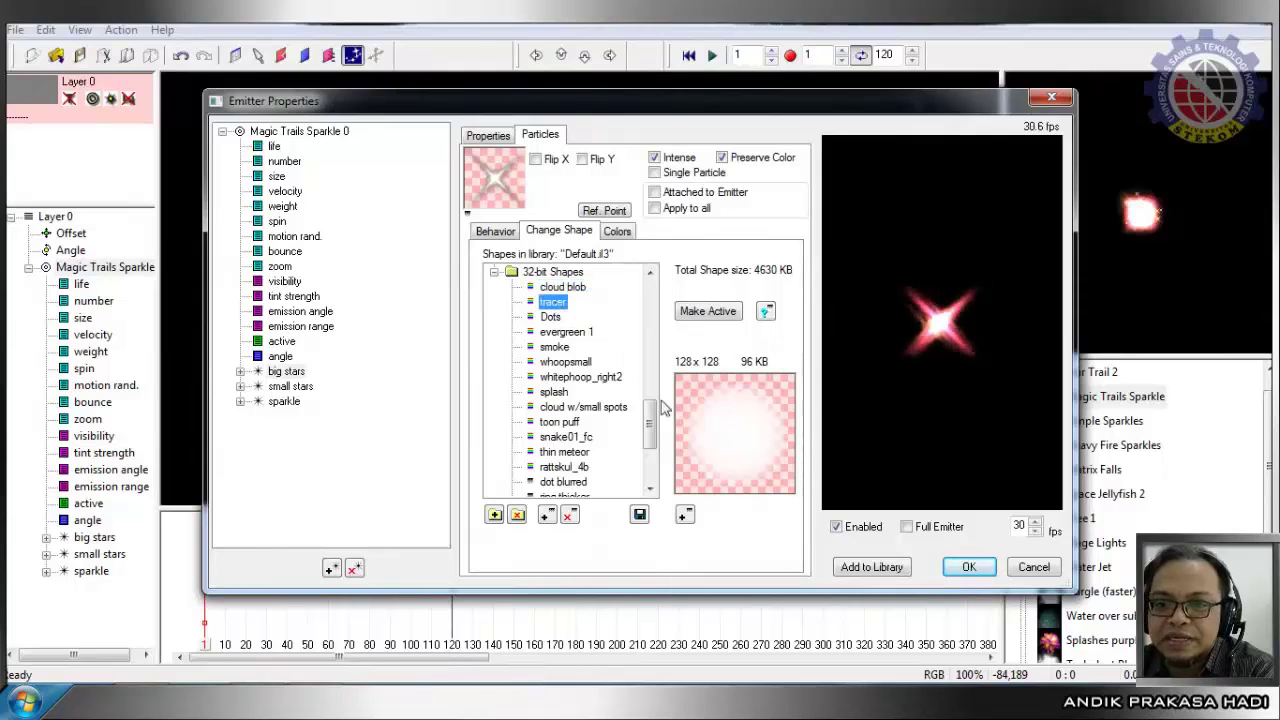
left_click(550, 318)
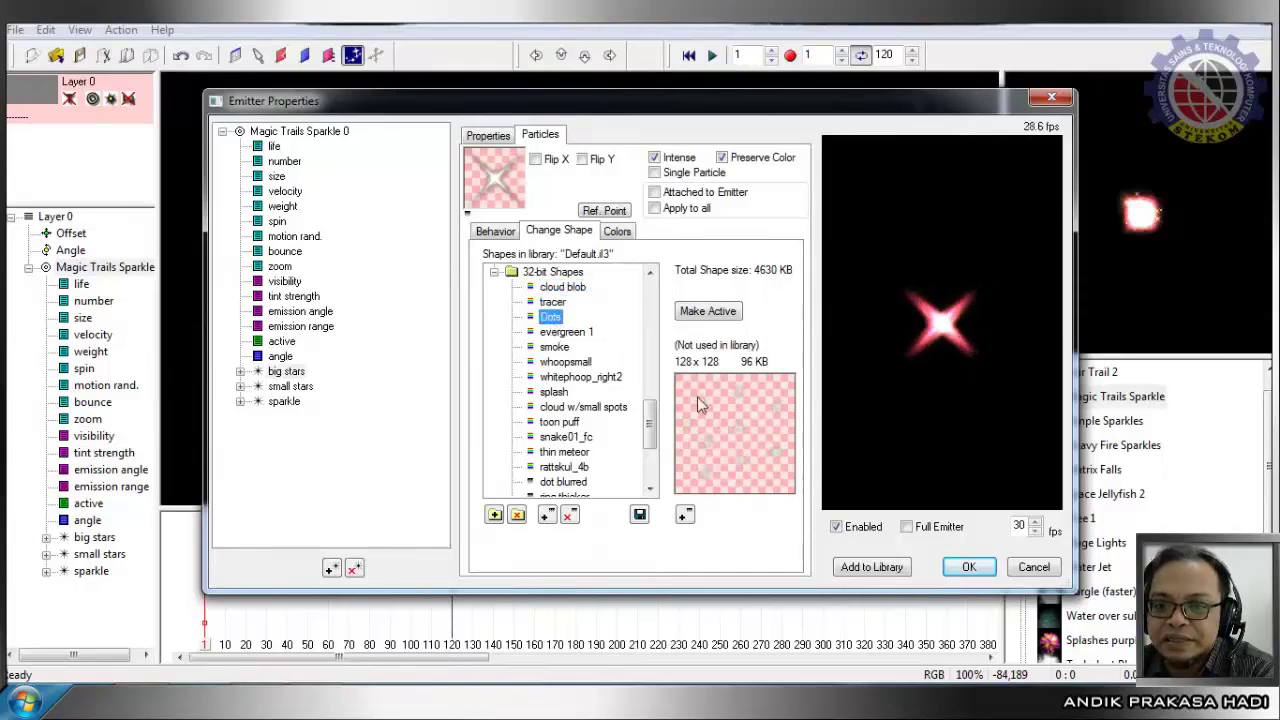
left_click(566, 332)
left_click(552, 348)
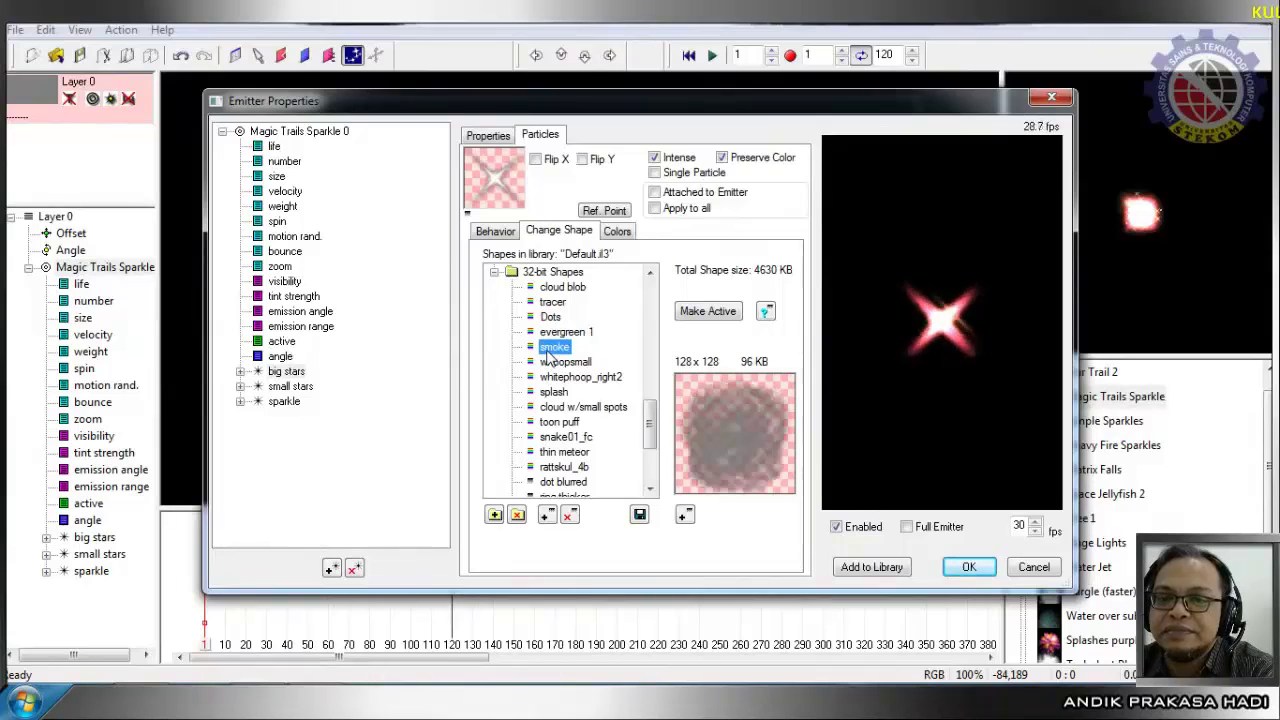
left_click(557, 370)
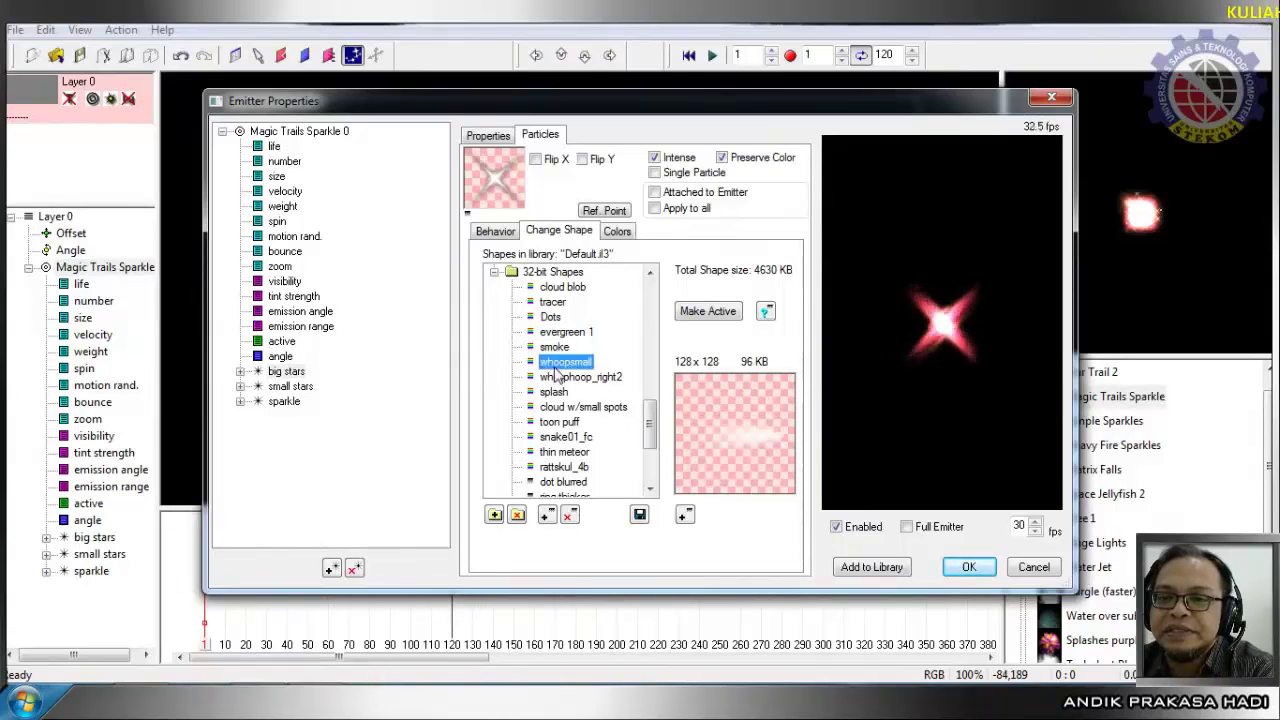
left_click(561, 393)
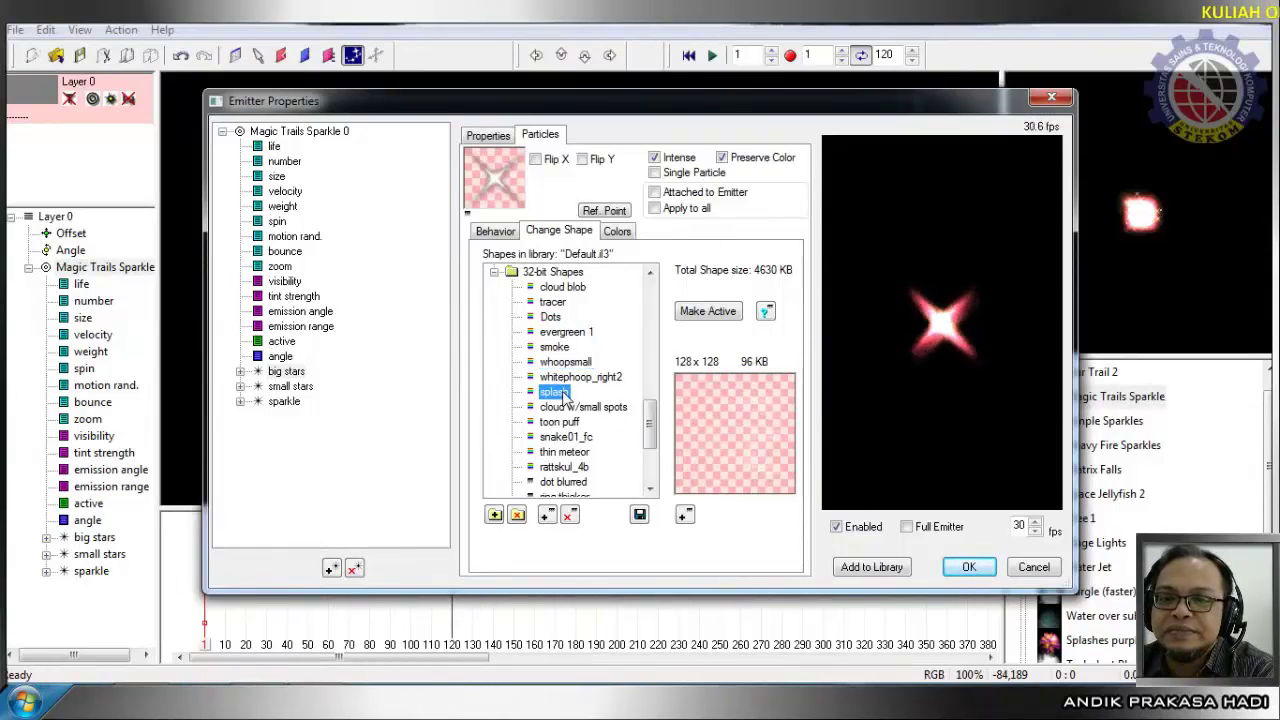
left_click(568, 333)
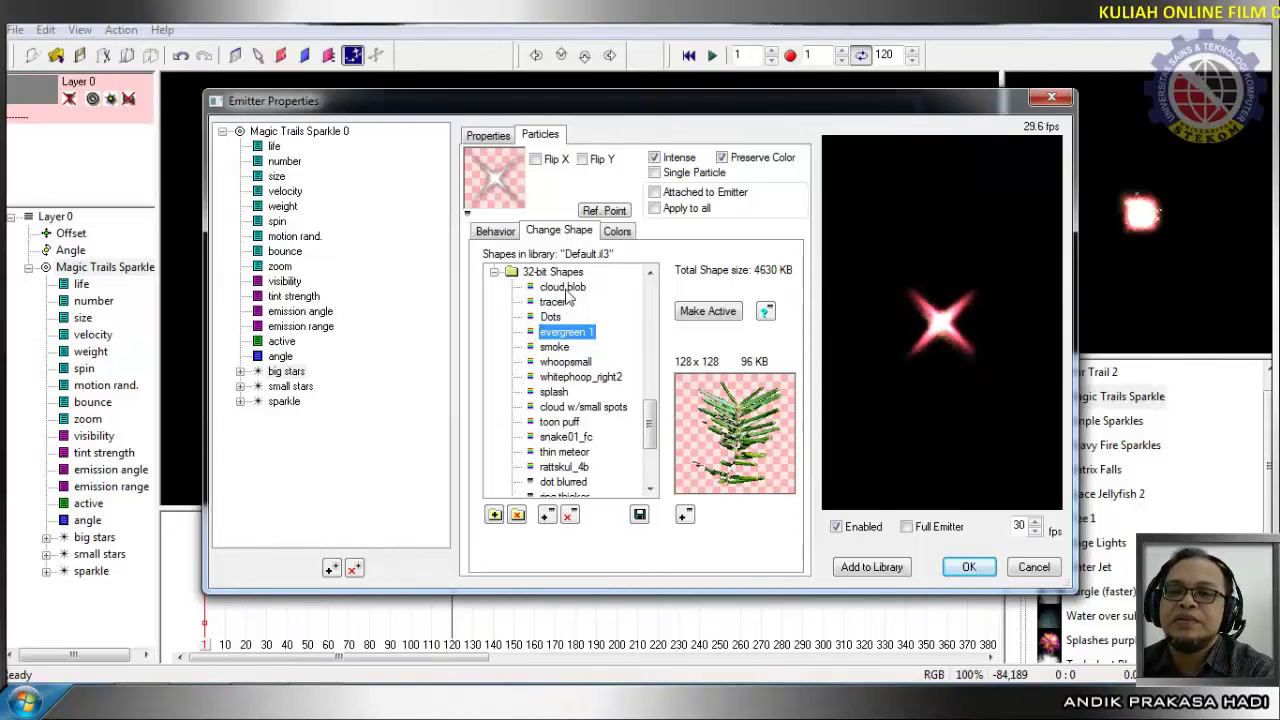
left_click(566, 289)
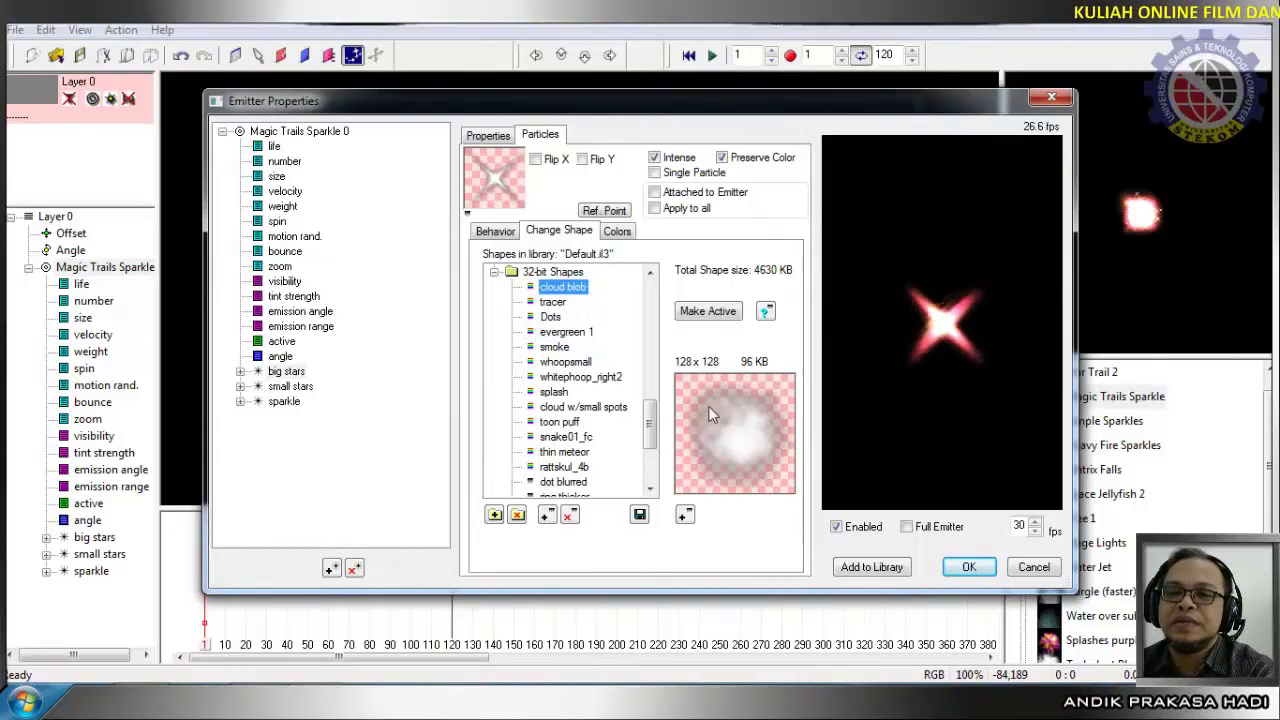
Preview the evergreen 1 shape for the big stars particle and collapse the 32-bit Shapes folder.
mouse_move(649, 422)
left_mouse_down()
mouse_move(640, 360)
mouse_move(646, 408)
left_mouse_up()
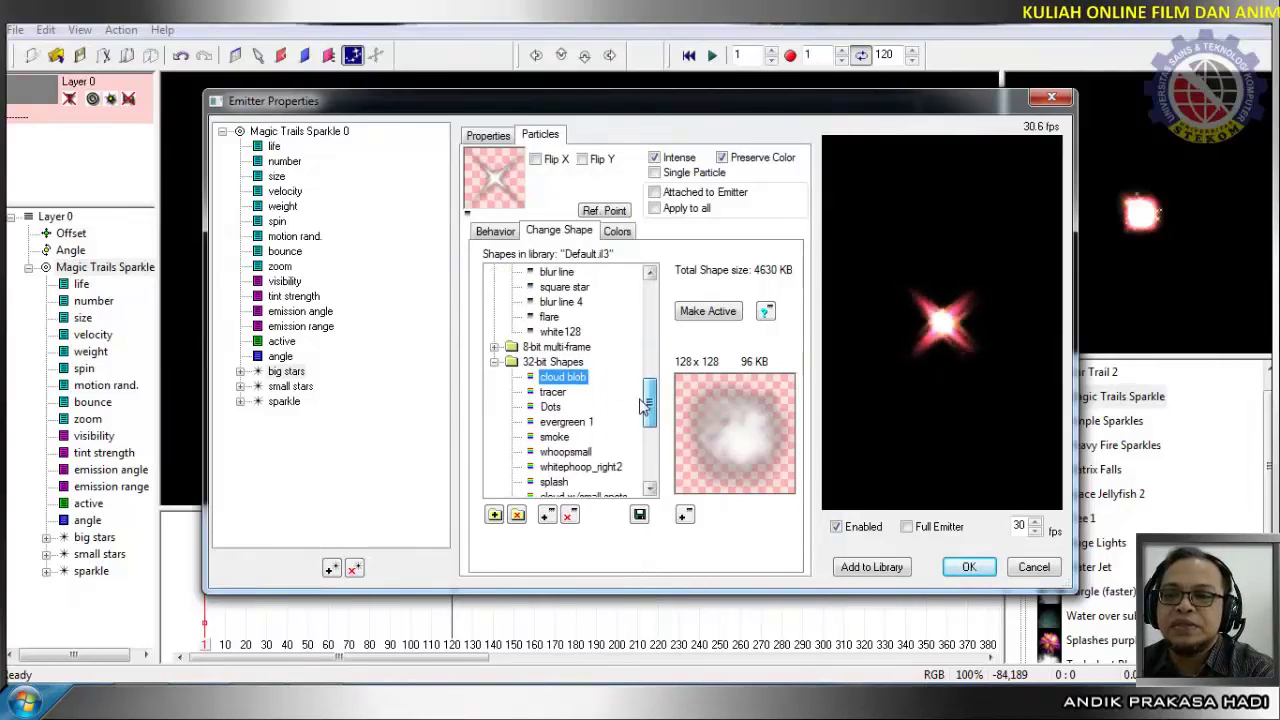
left_click(588, 423)
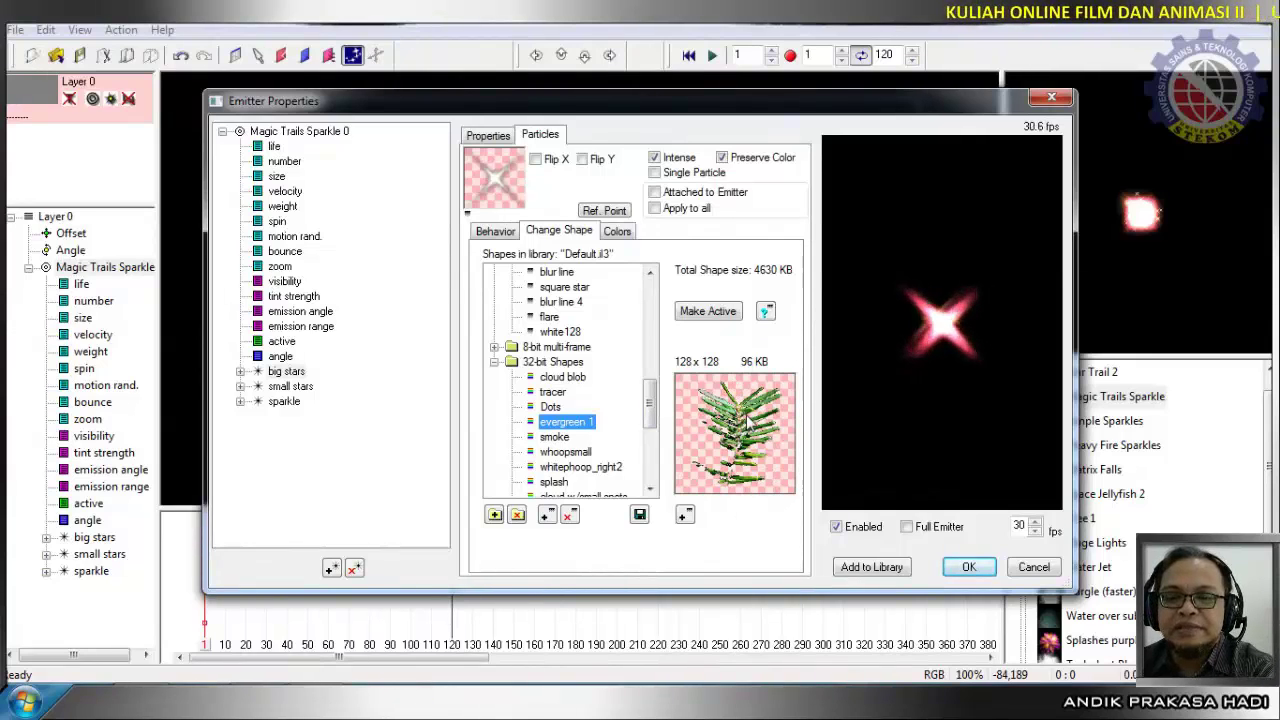
left_click(494, 362)
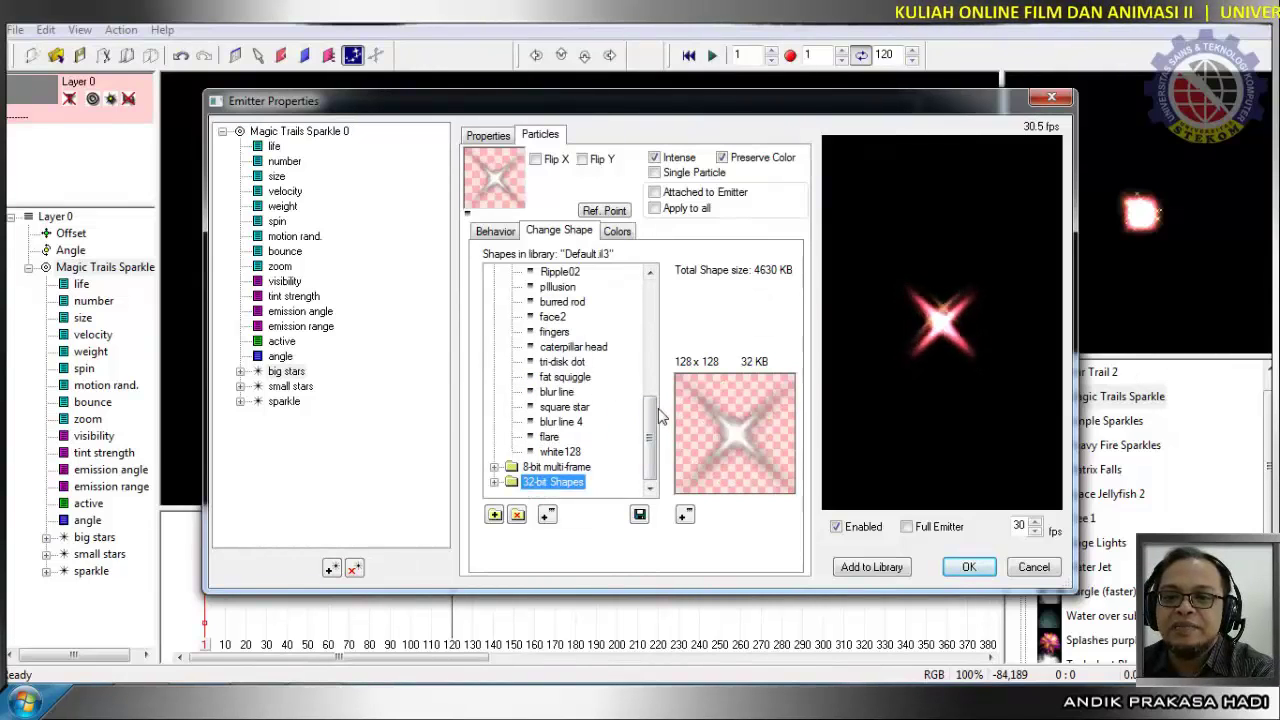
Preview 8-bit shapes such as soft clumpy, Ripple02, pIllusion, burred rod, face2 and fingers for the big stars particle.
scroll(655, 415, "up", 3)
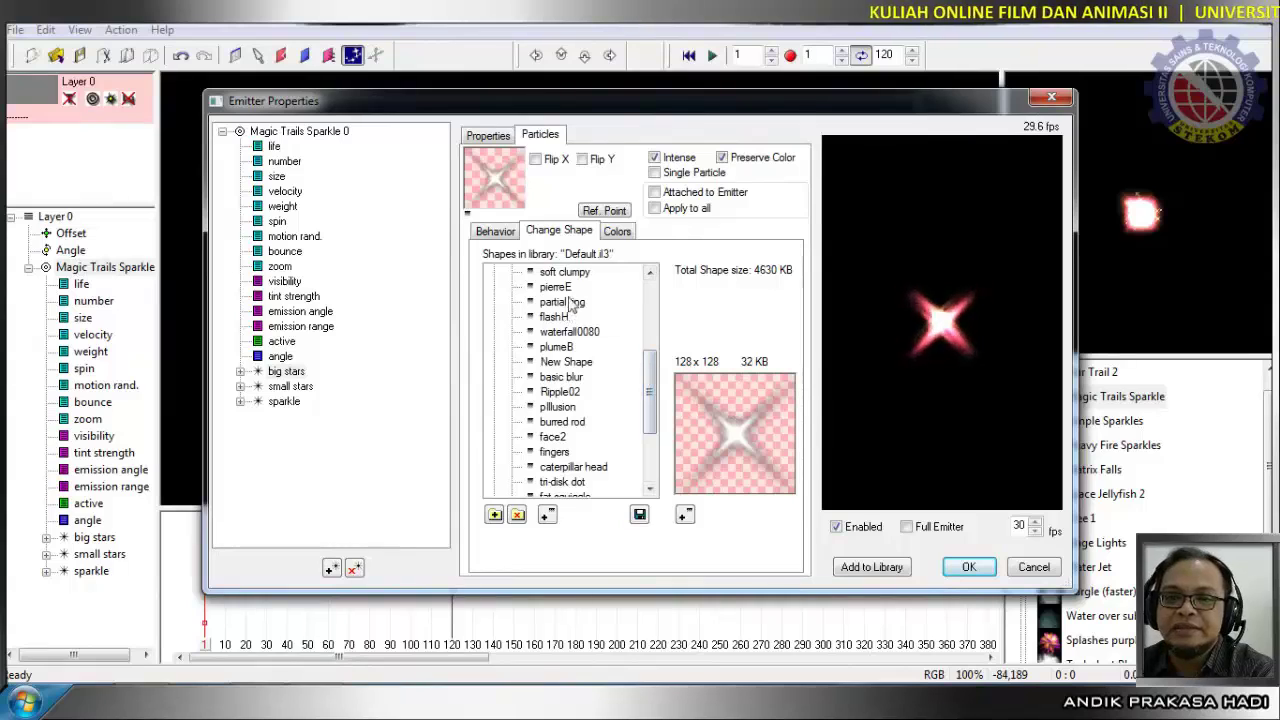
left_click(556, 287)
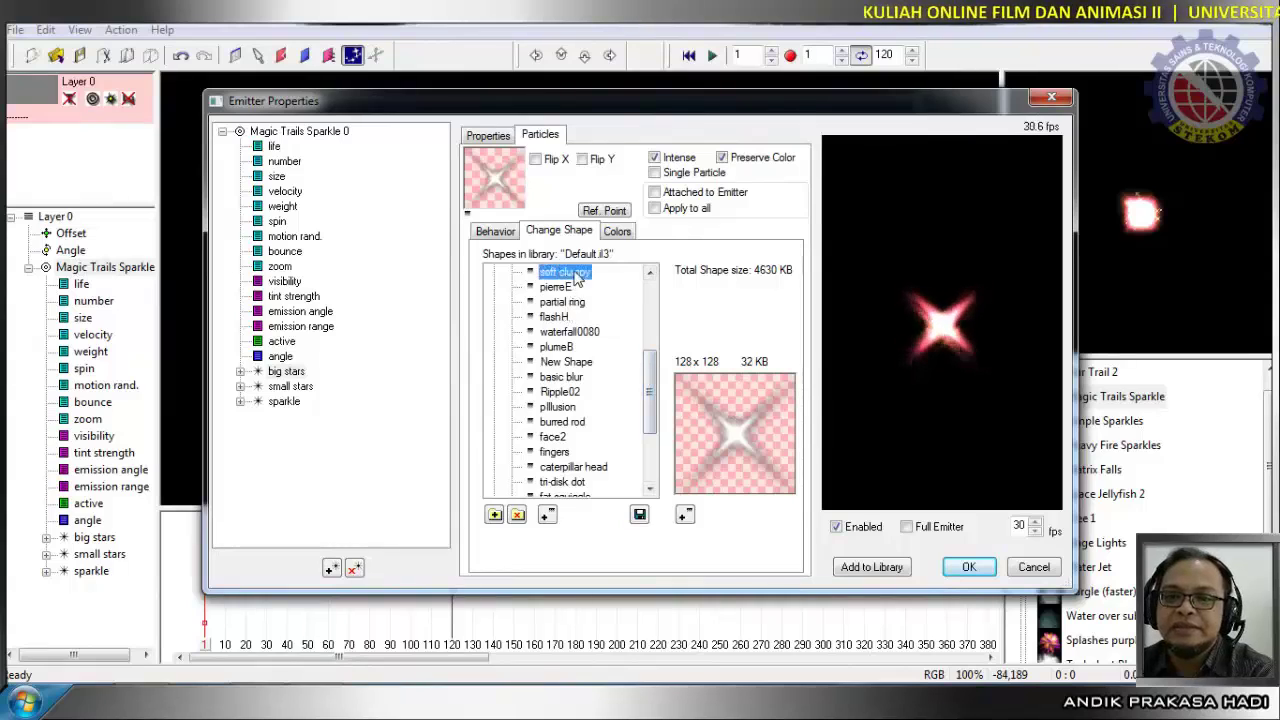
left_click(556, 330)
left_click(563, 363)
left_click(562, 393)
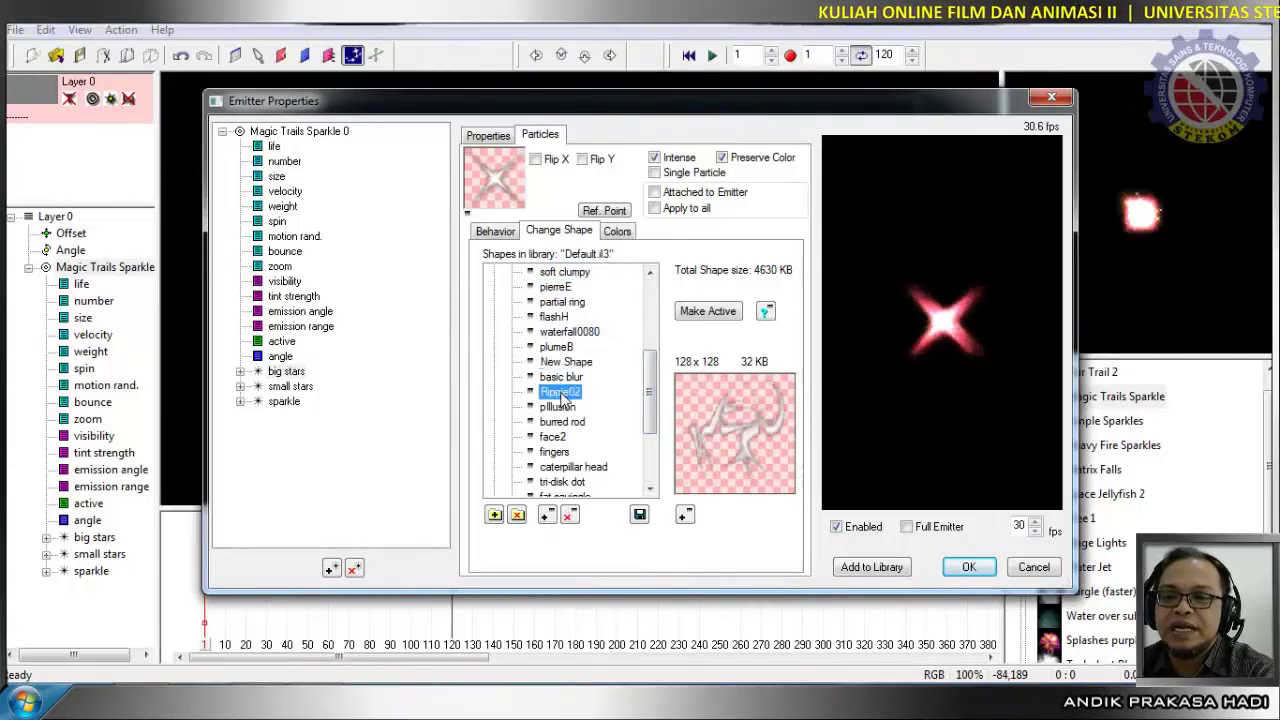
left_click(558, 407)
left_click(562, 422)
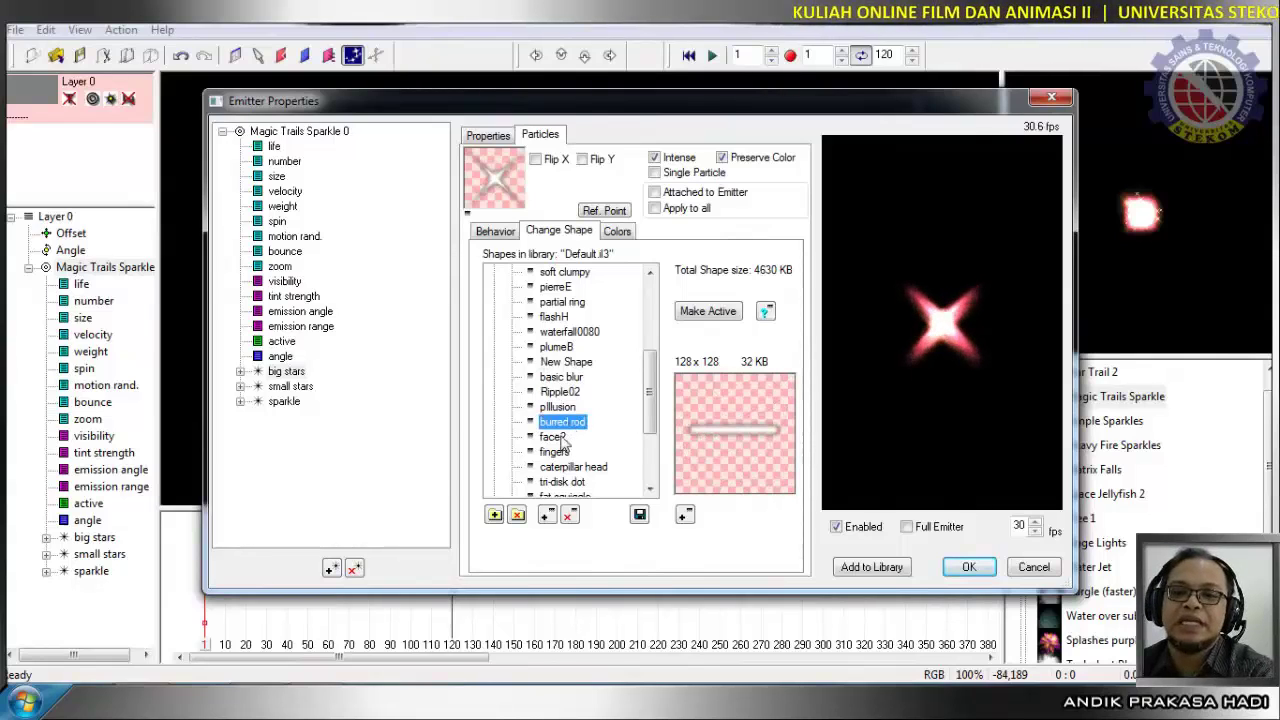
left_click(553, 437)
left_click(555, 452)
scroll(572, 445, "down", 3)
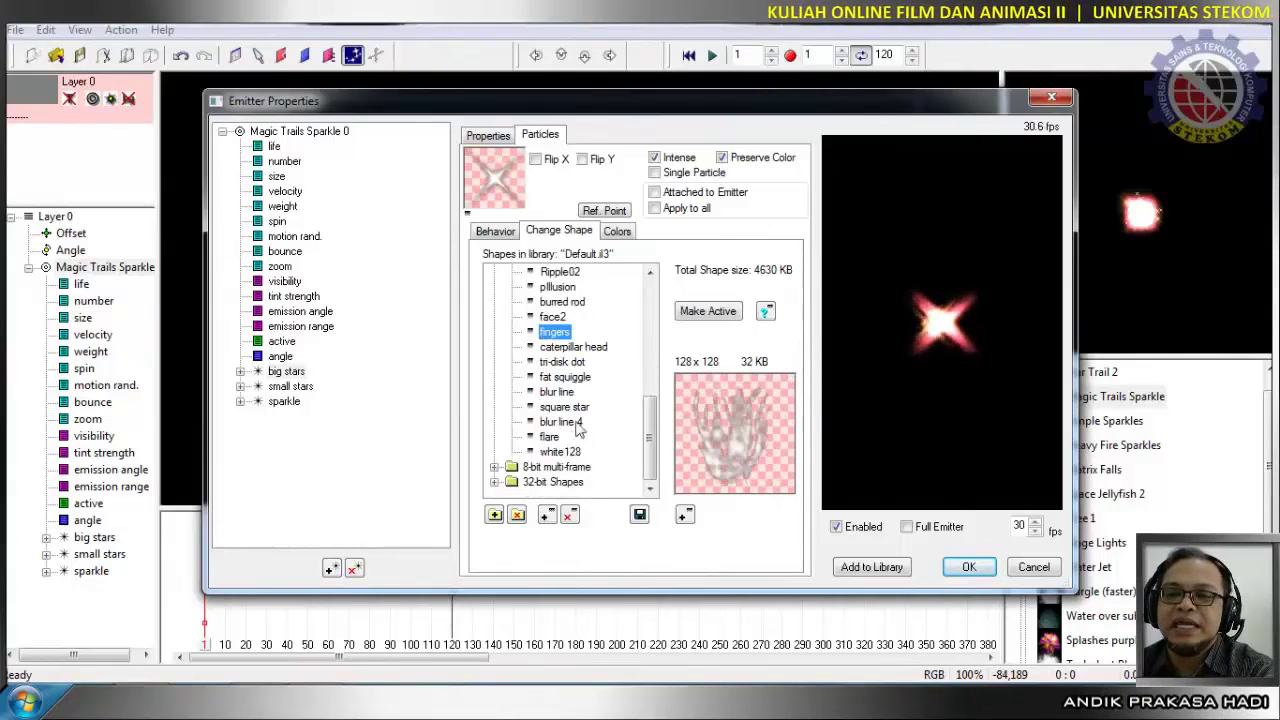
Preview the letters shape in the 8-bit multi-frame folder and collapse the folder.
left_click(495, 468)
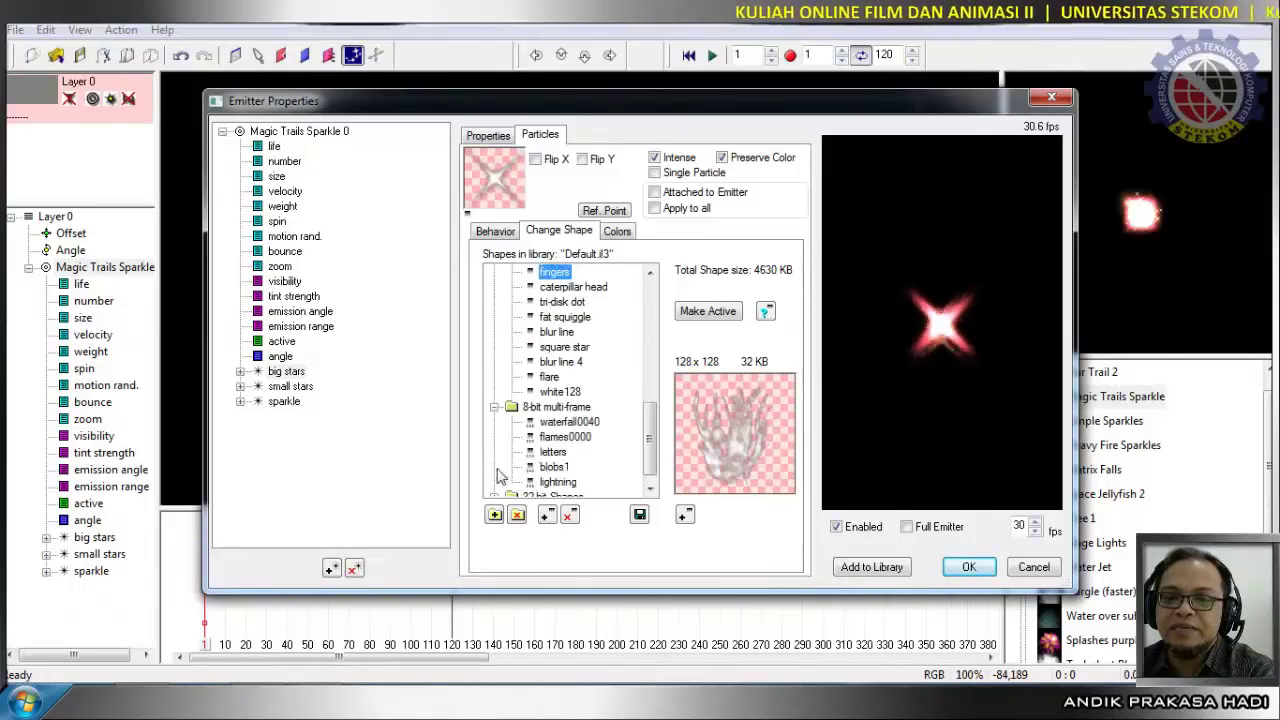
left_click(558, 453)
left_click(490, 408)
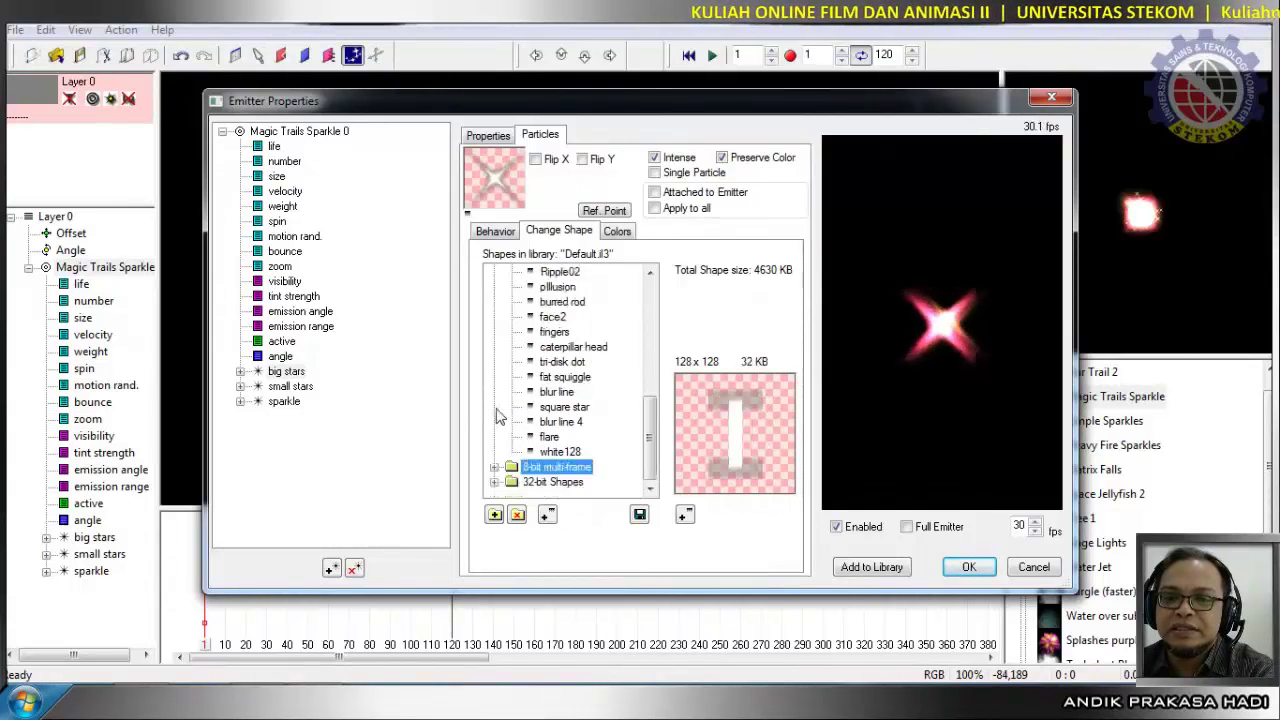
Try evergreen 1 and snake01_fc from the 32-bit Shapes folder as the active shape of the big stars particle.
left_click(495, 484)
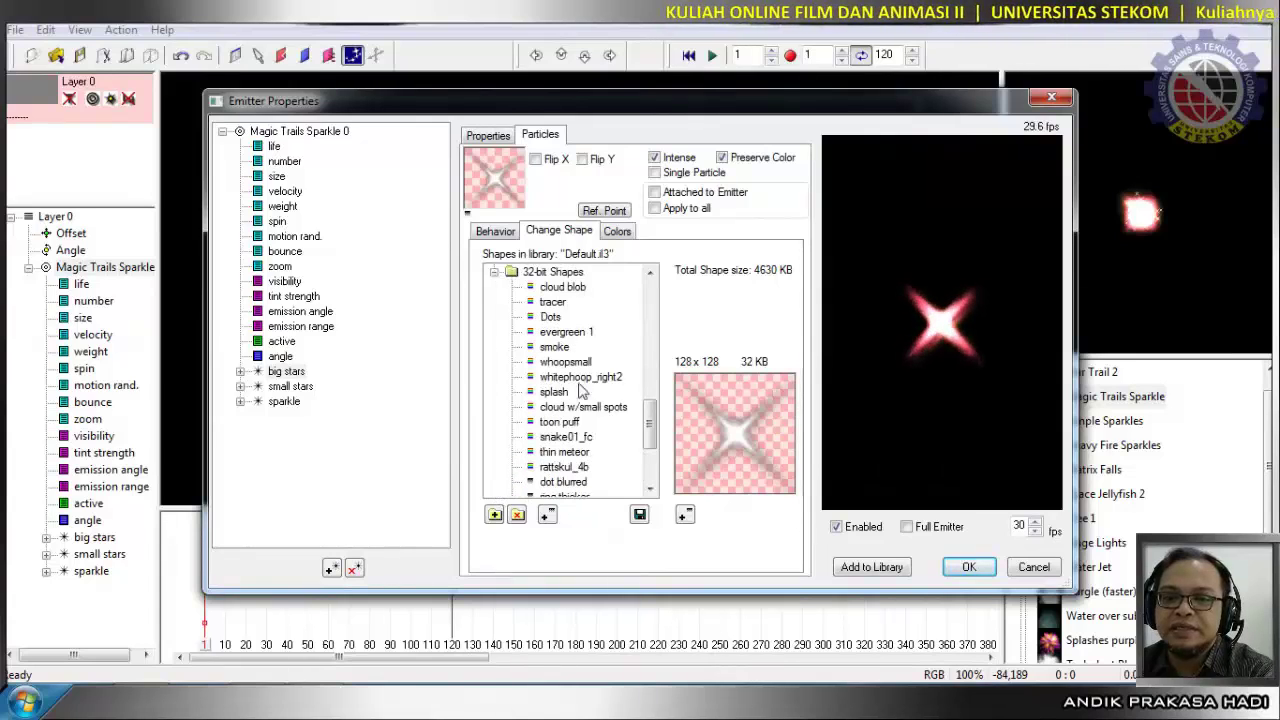
left_click(577, 336)
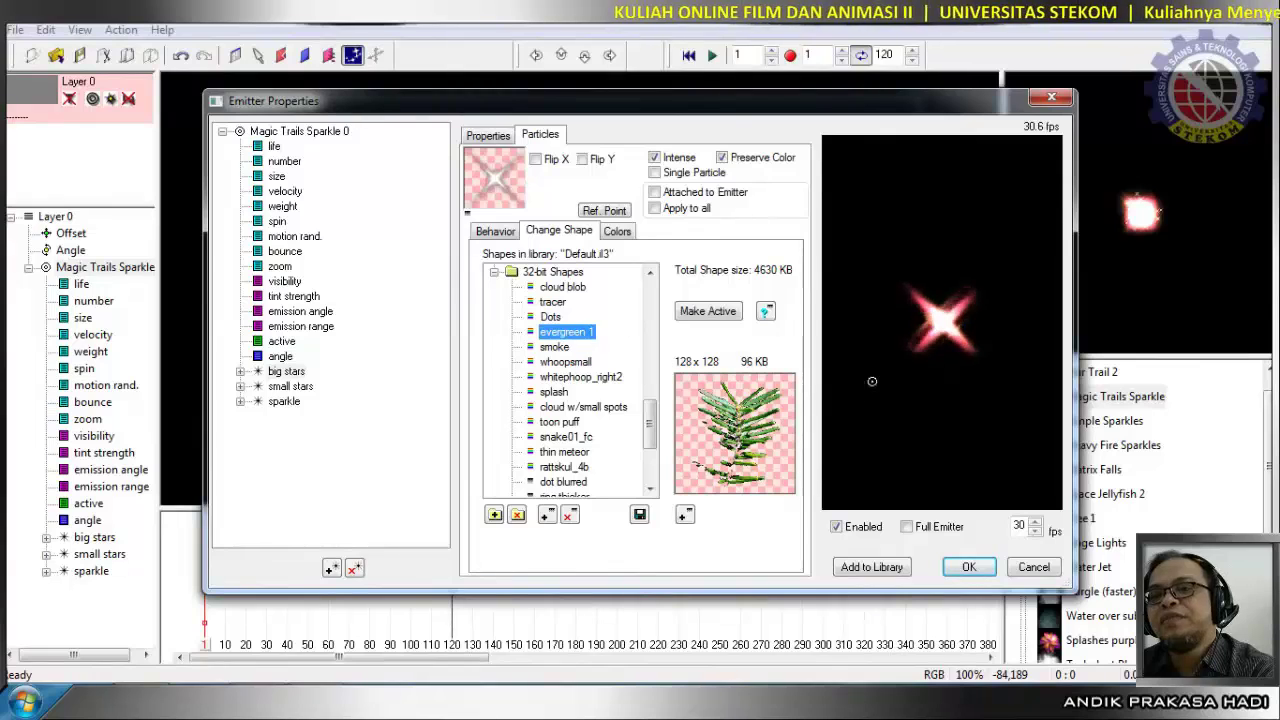
left_click(708, 312)
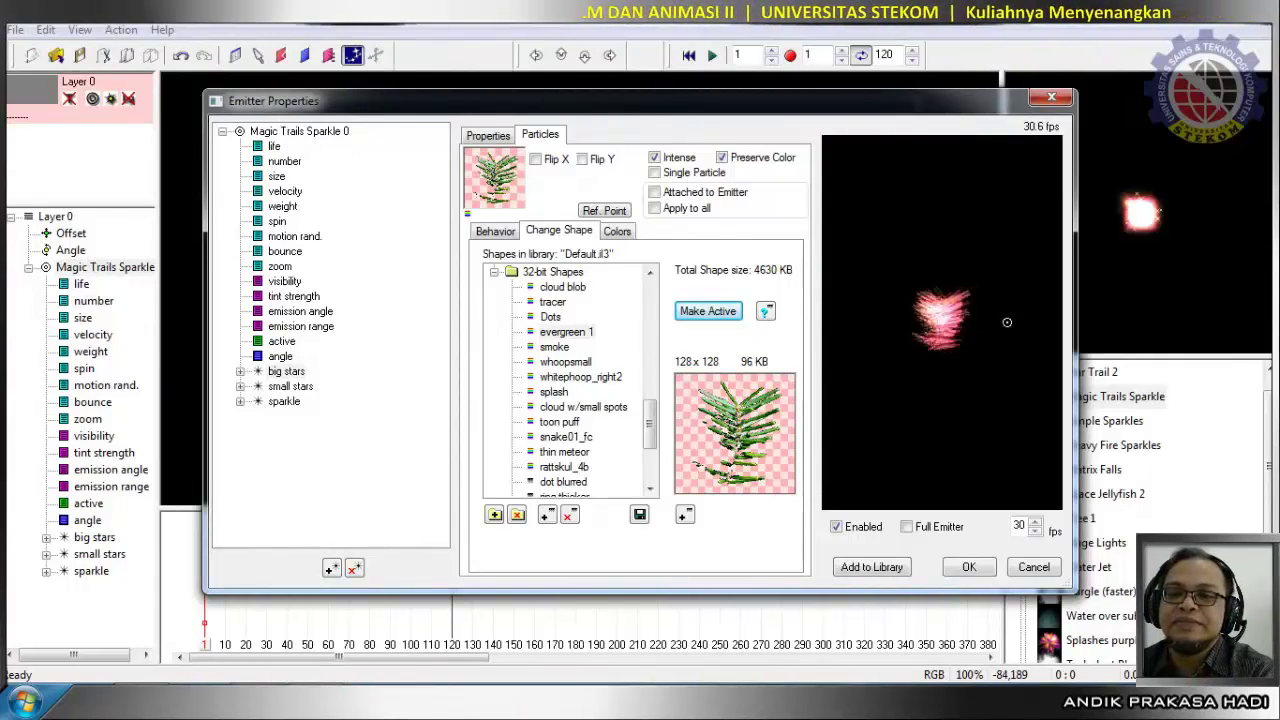
left_click(588, 438)
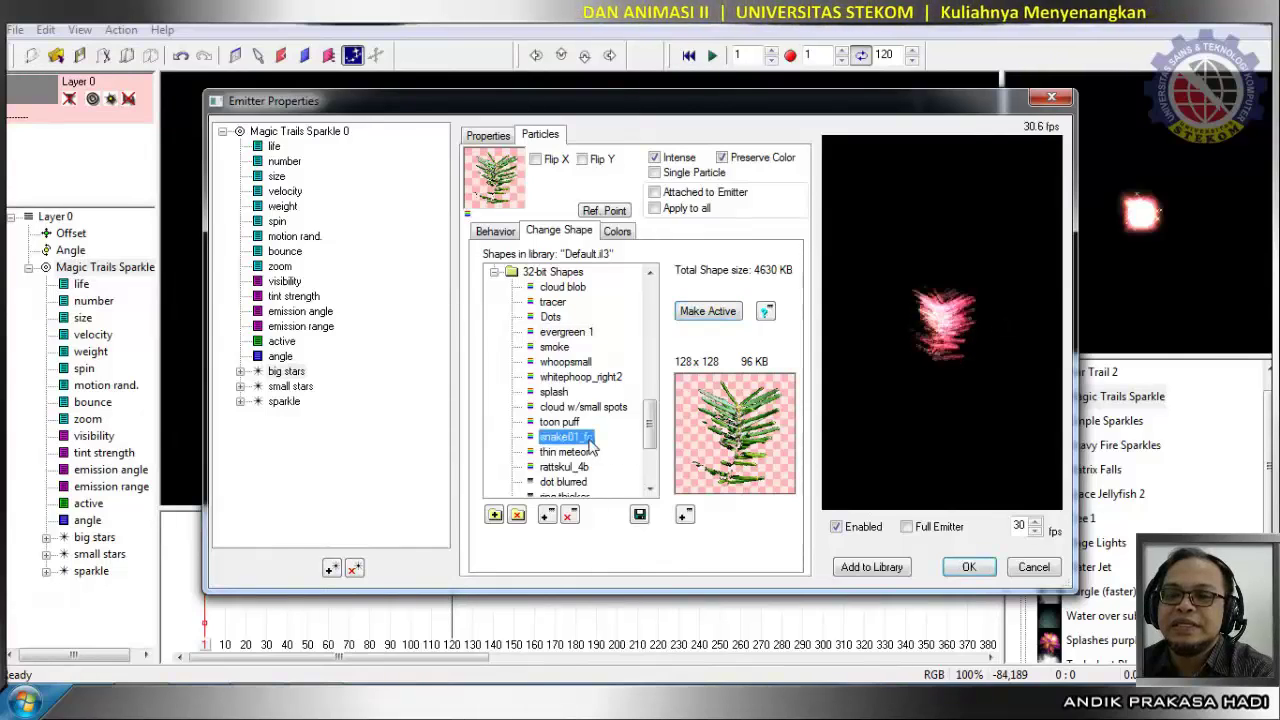
left_click(710, 314)
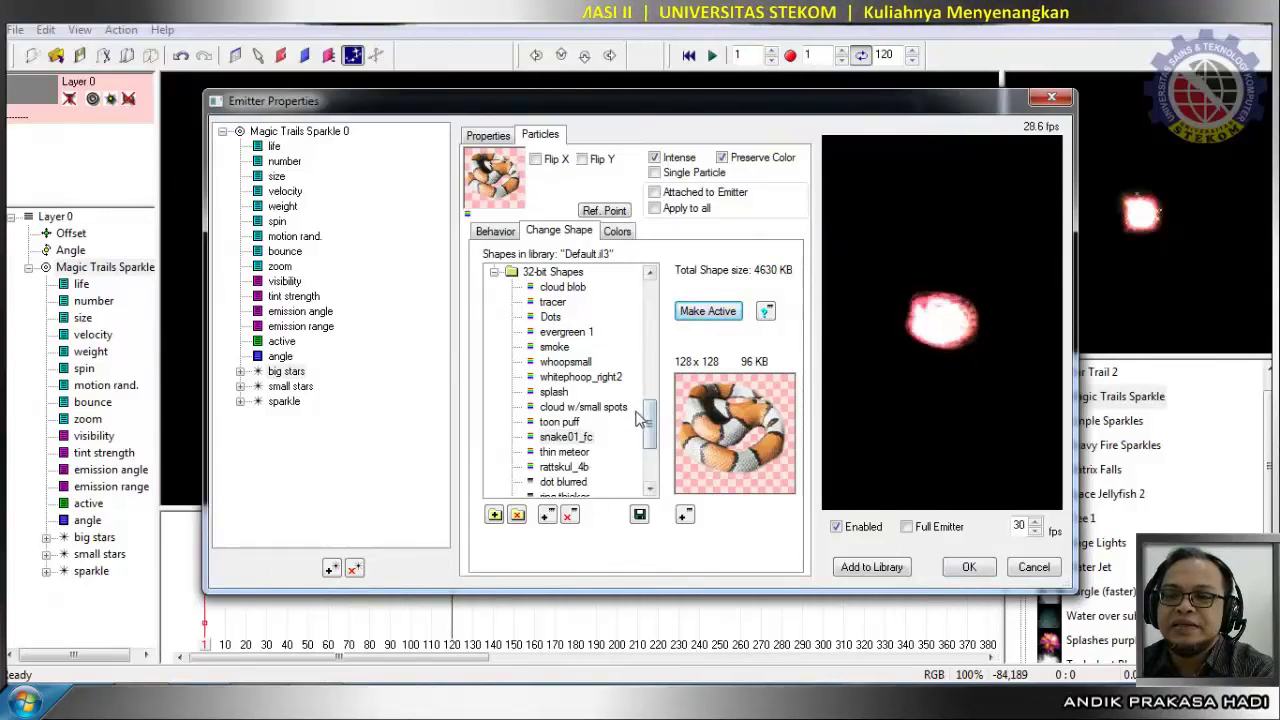
Try the 8-bit shapes small blur star, spikey star and diamond star as the active shape of the big stars particle.
left_click_drag(649, 426, 664, 306)
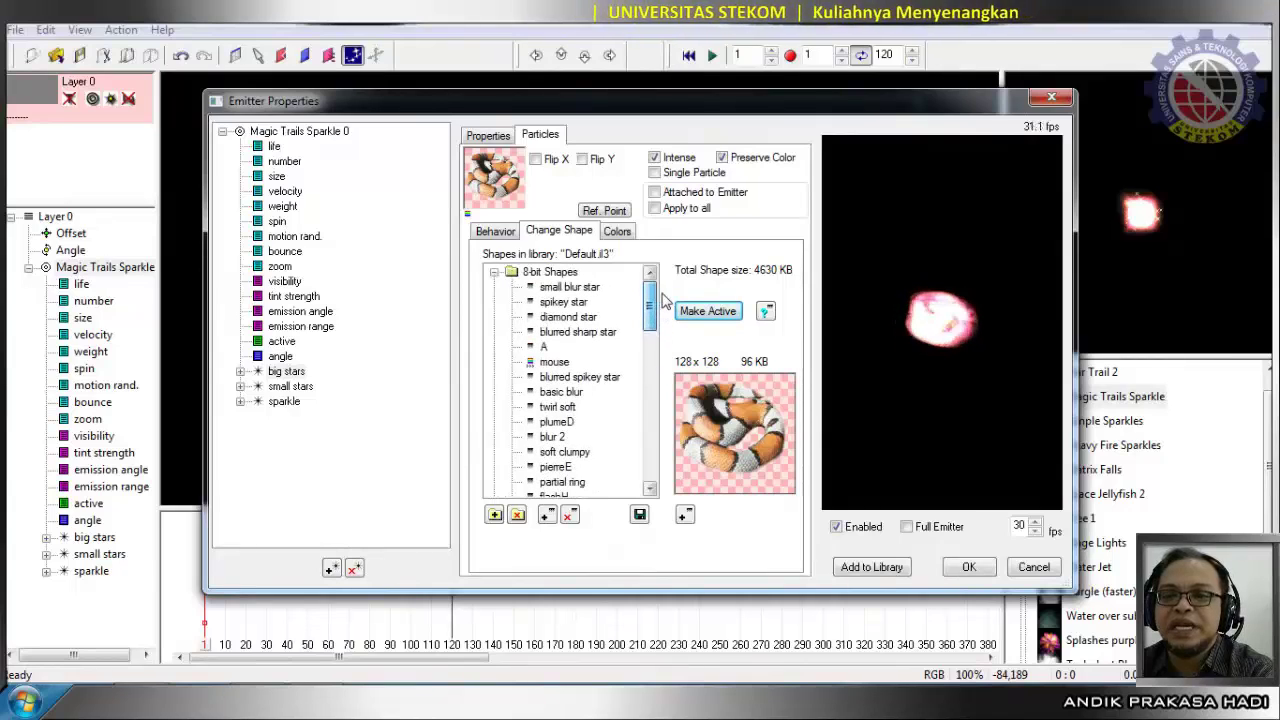
left_click(575, 287)
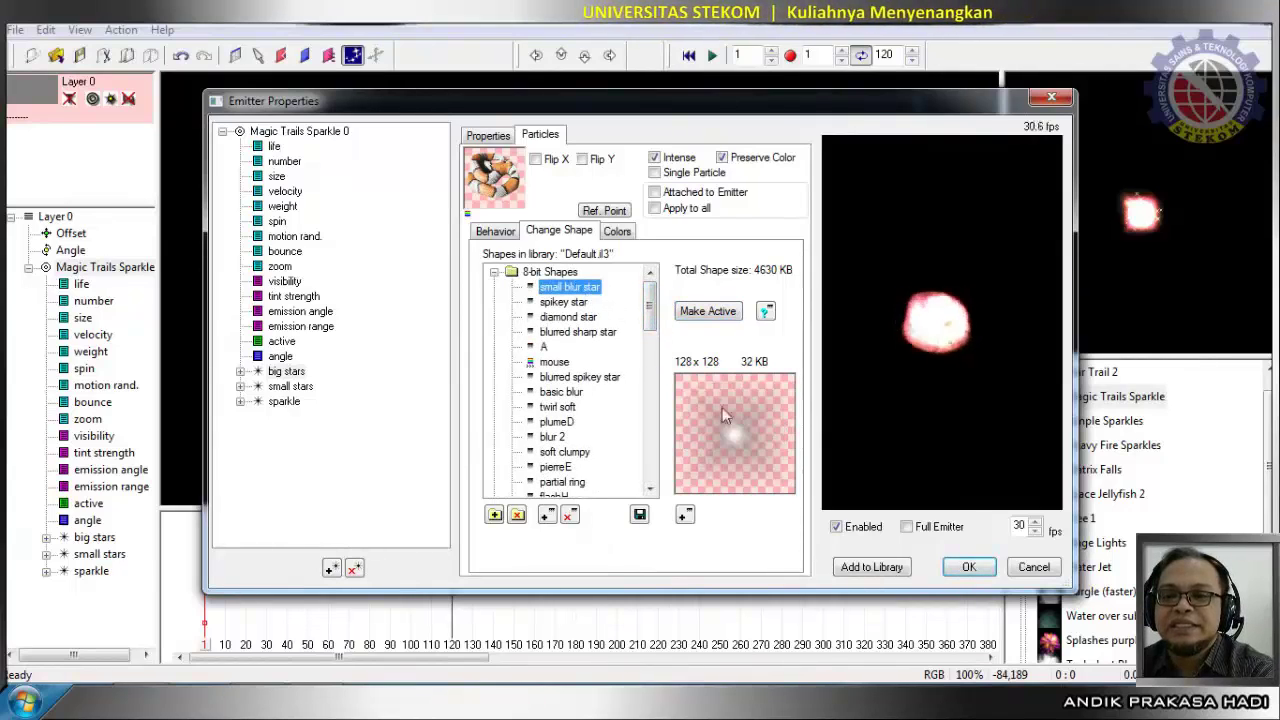
left_click(712, 311)
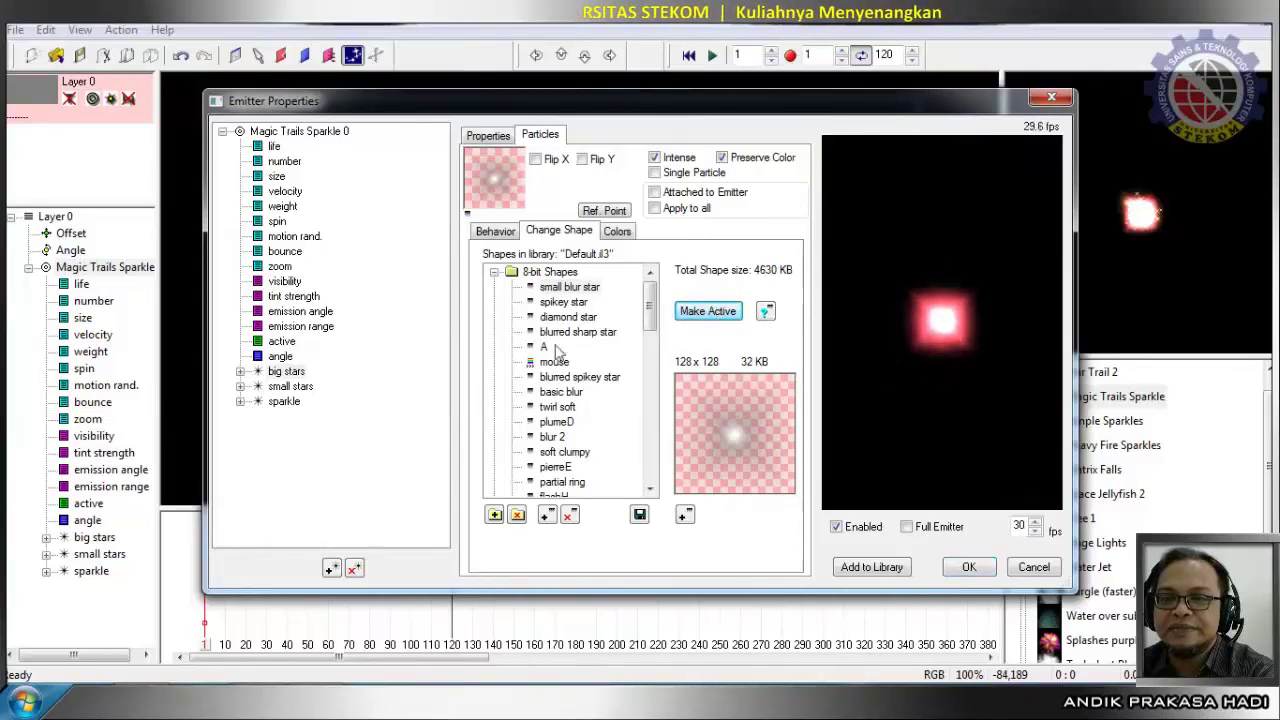
left_click(572, 305)
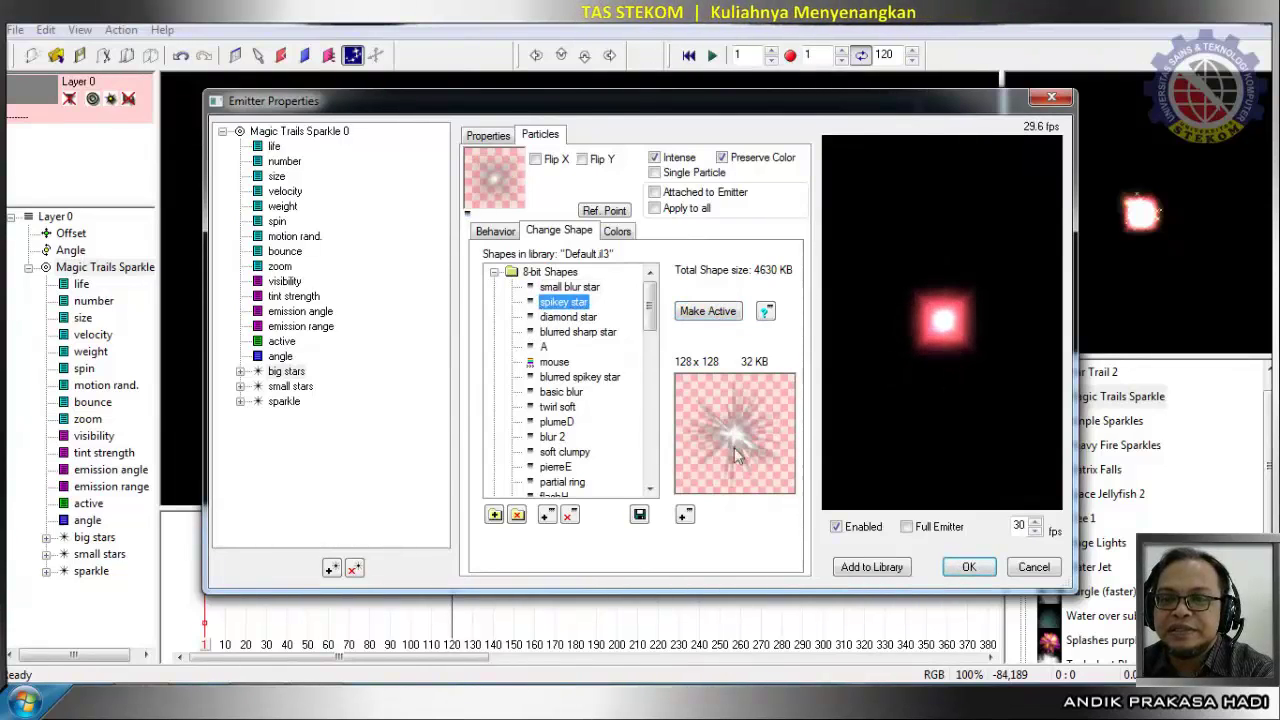
left_click(708, 311)
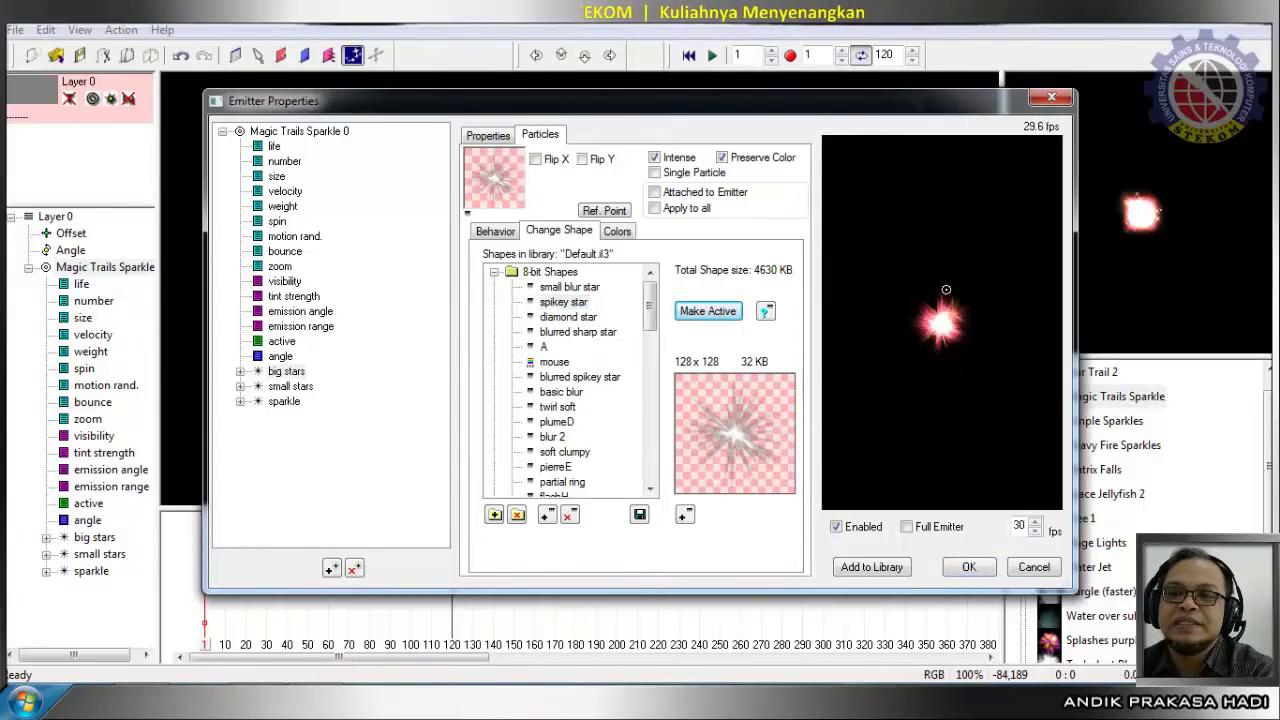
left_click(562, 317)
left_click(705, 314)
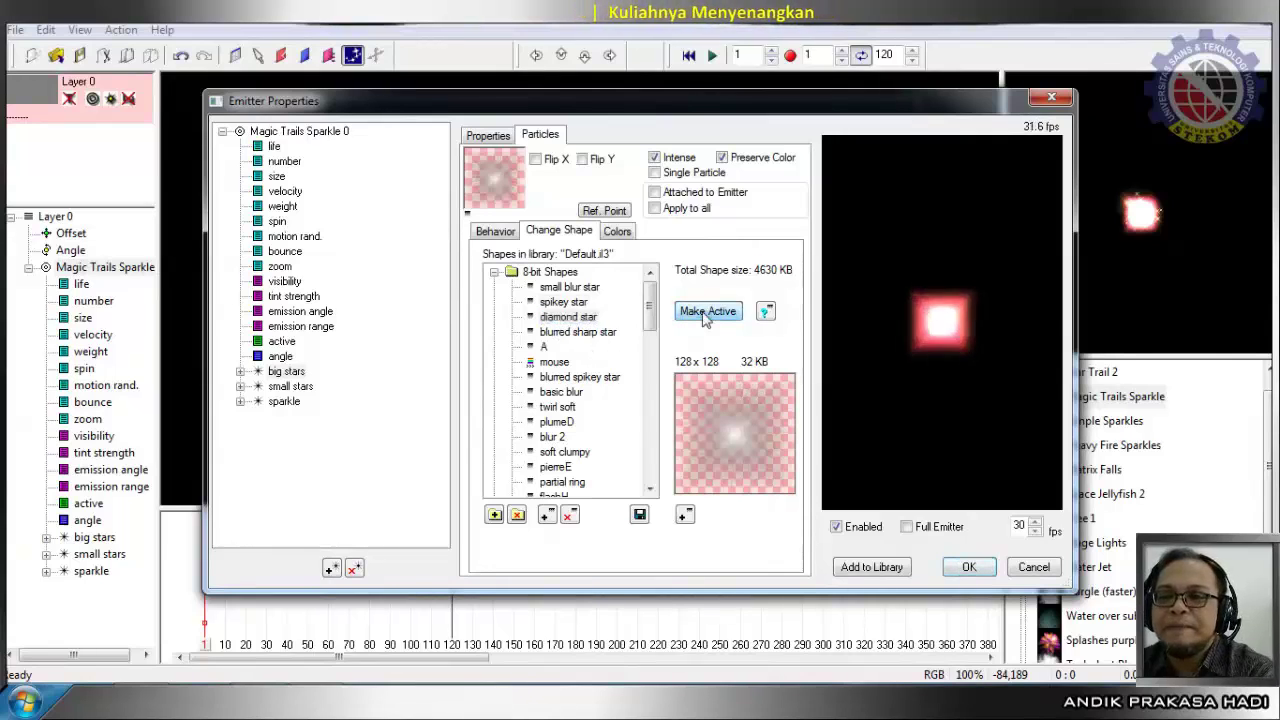
Preview the A and basic blur shapes and try blurred spikey star as the active shape of the big stars particle.
left_click(552, 362)
left_click(545, 347)
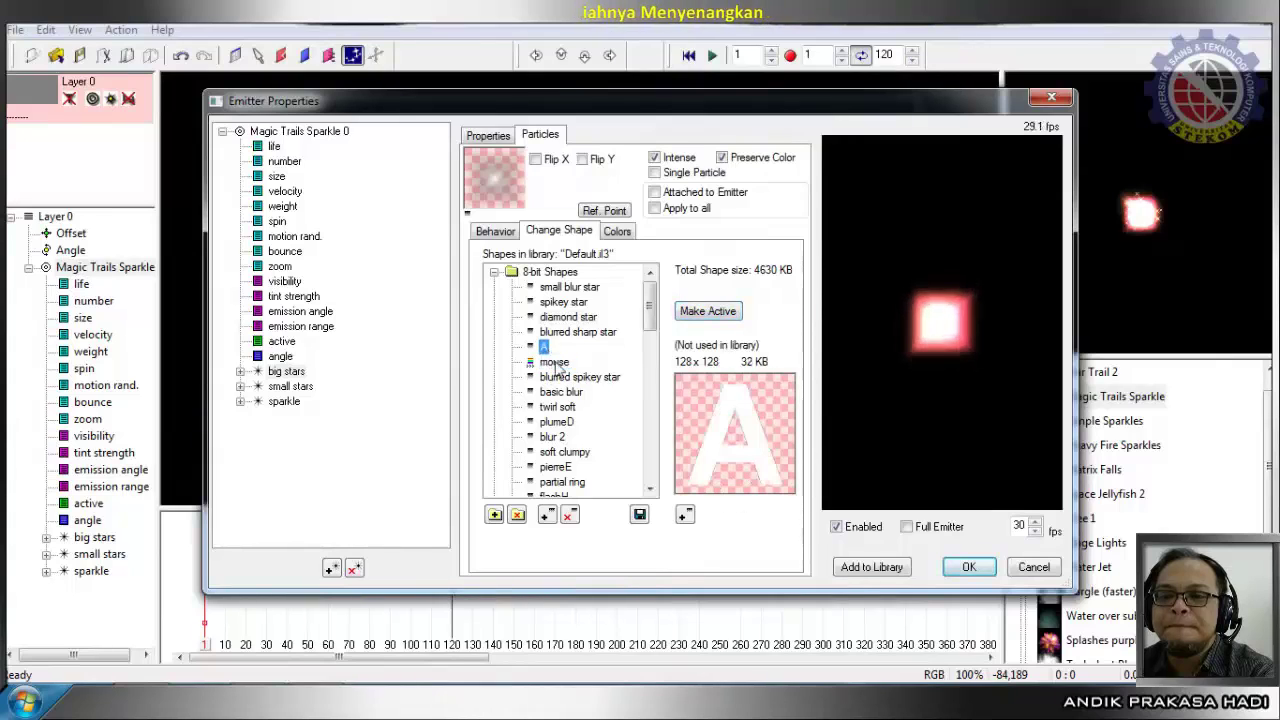
left_click(565, 377)
left_click(562, 393)
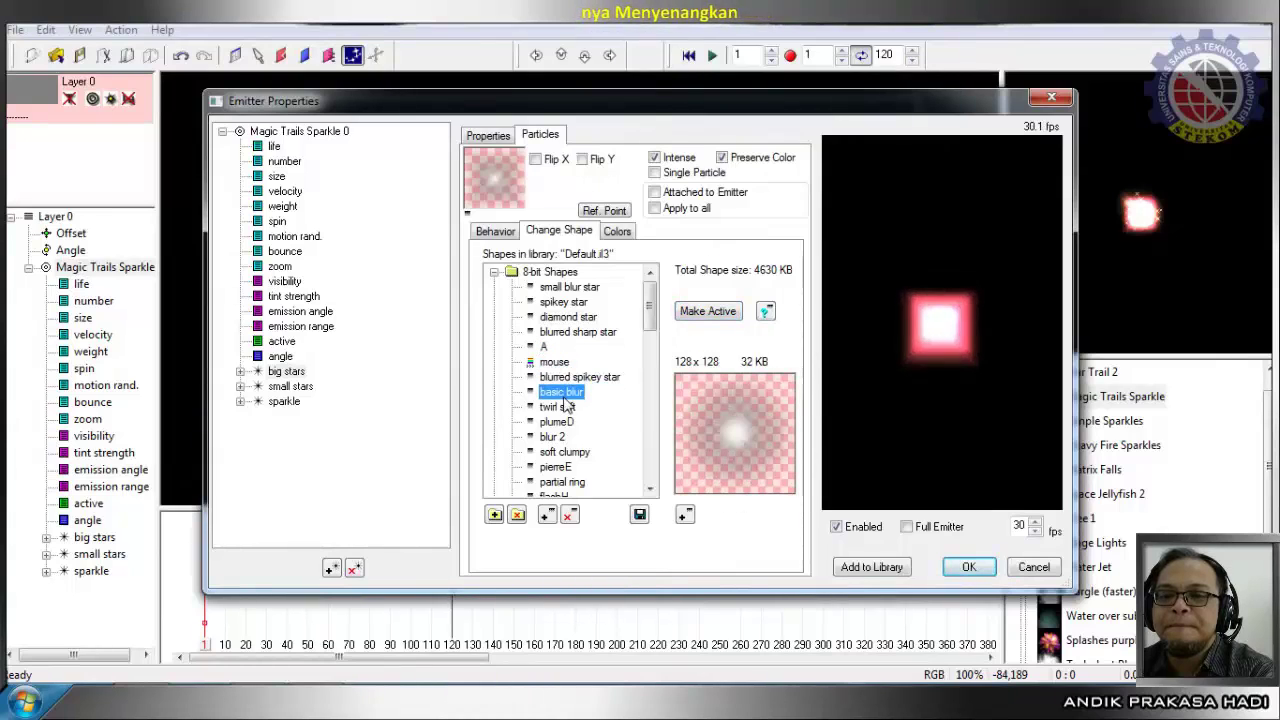
left_click(545, 347)
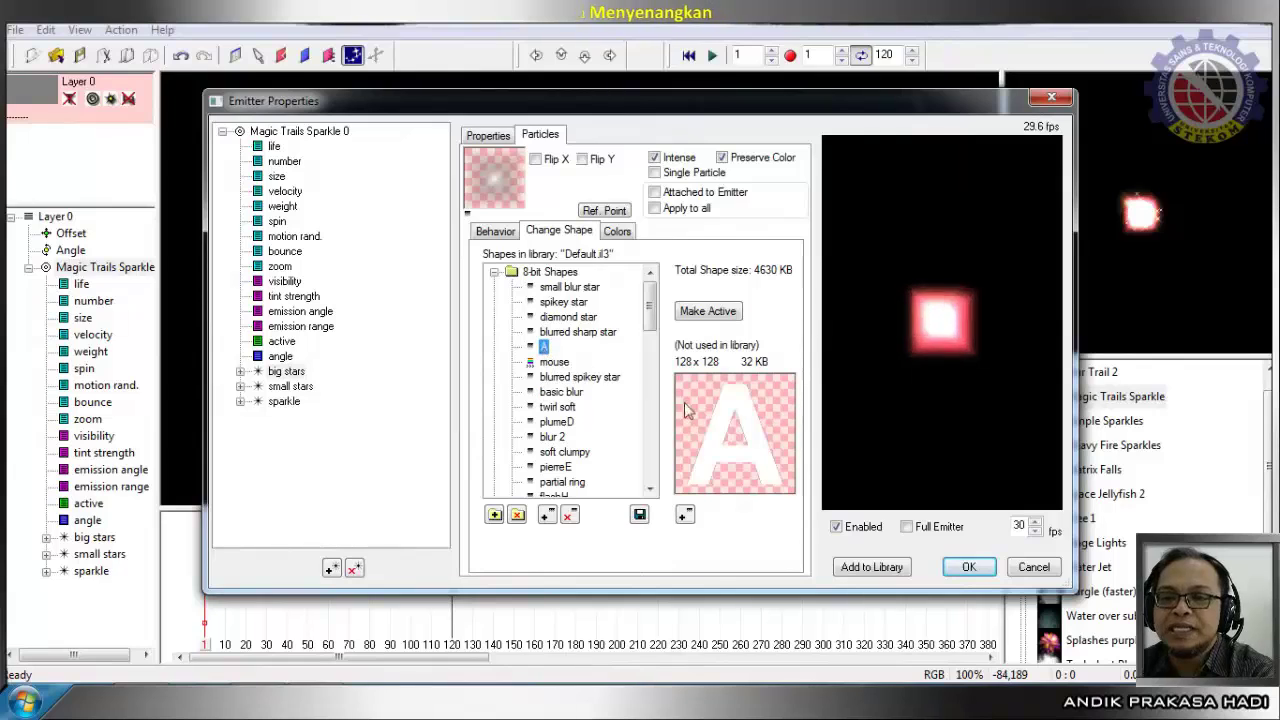
left_click(583, 381)
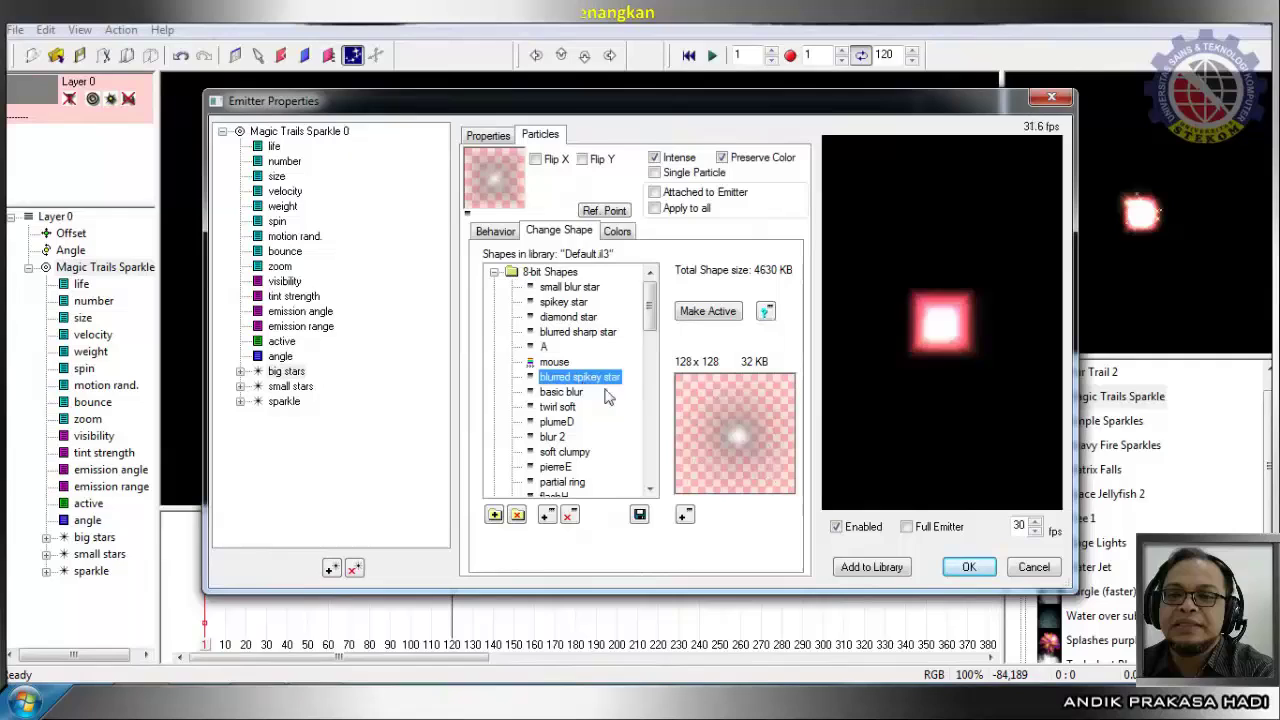
left_click(707, 311)
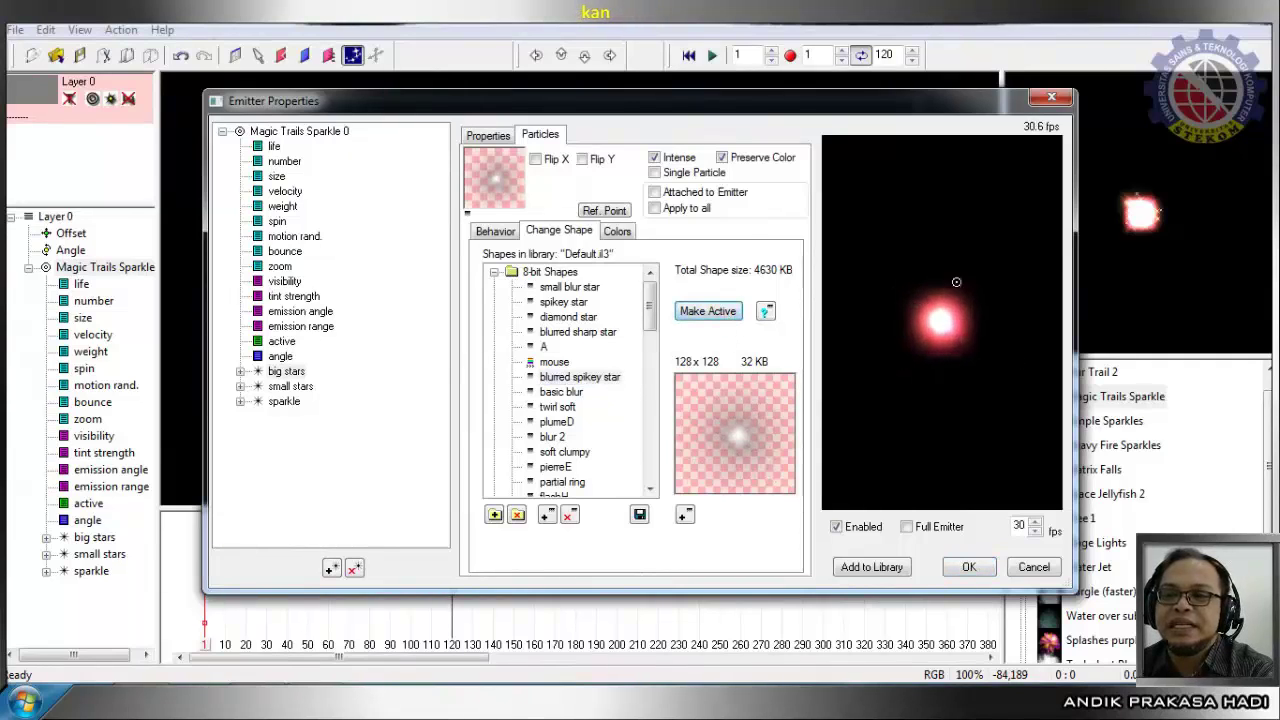
Make the 8-bit shape A the active shape of the big stars particle.
left_click(544, 346)
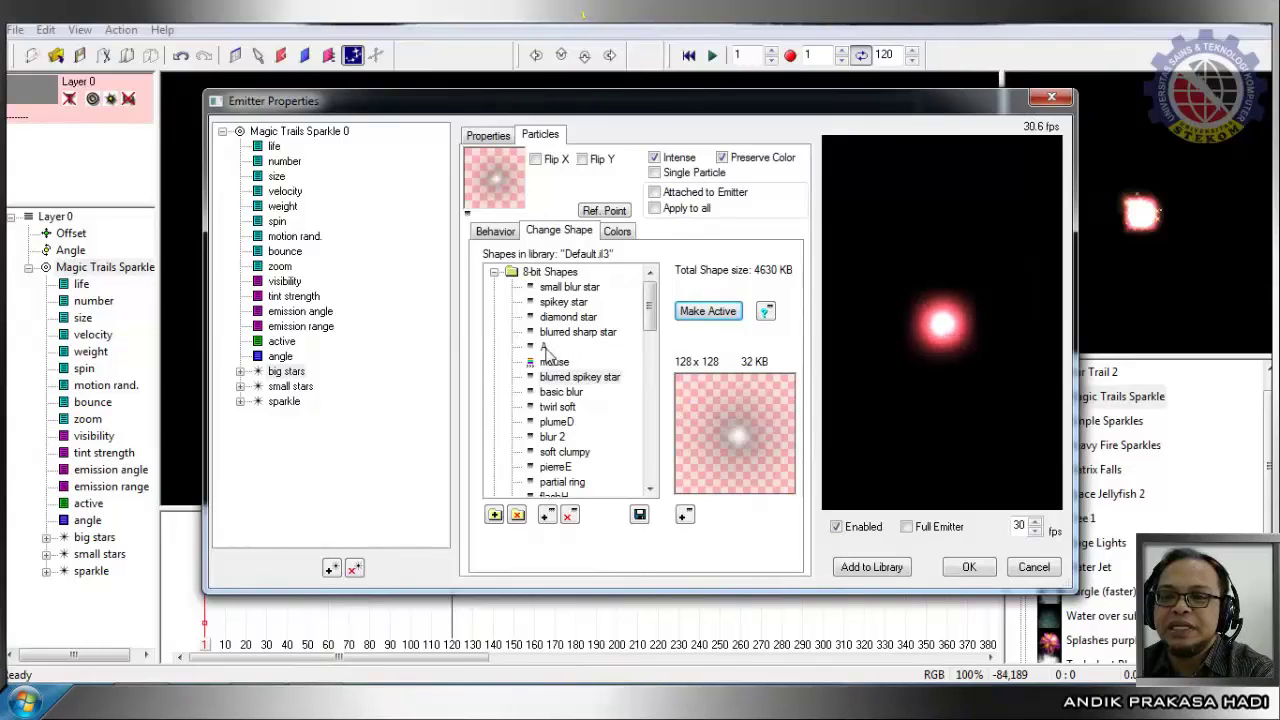
left_click(728, 314)
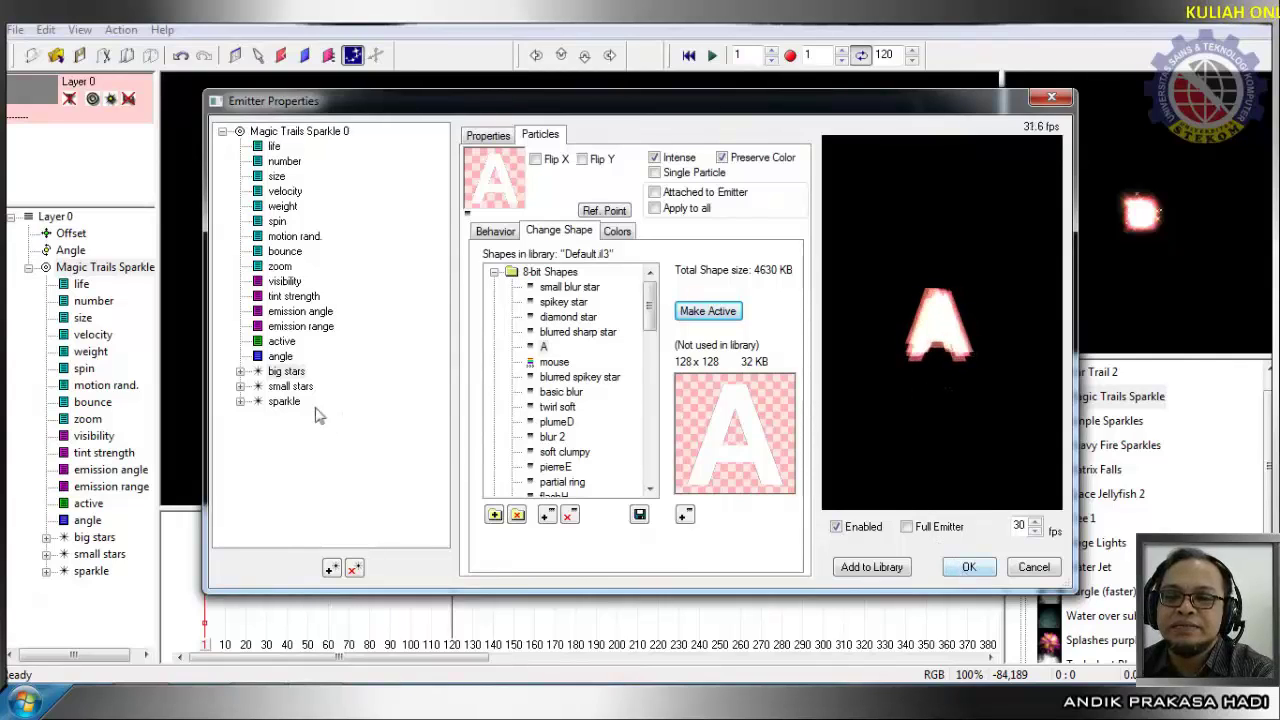
Preview 8-bit shapes for the small stars particle, such as twirl soft, pierreE, partial ring and flashH, finishing with New Shape selected.
left_click(292, 386)
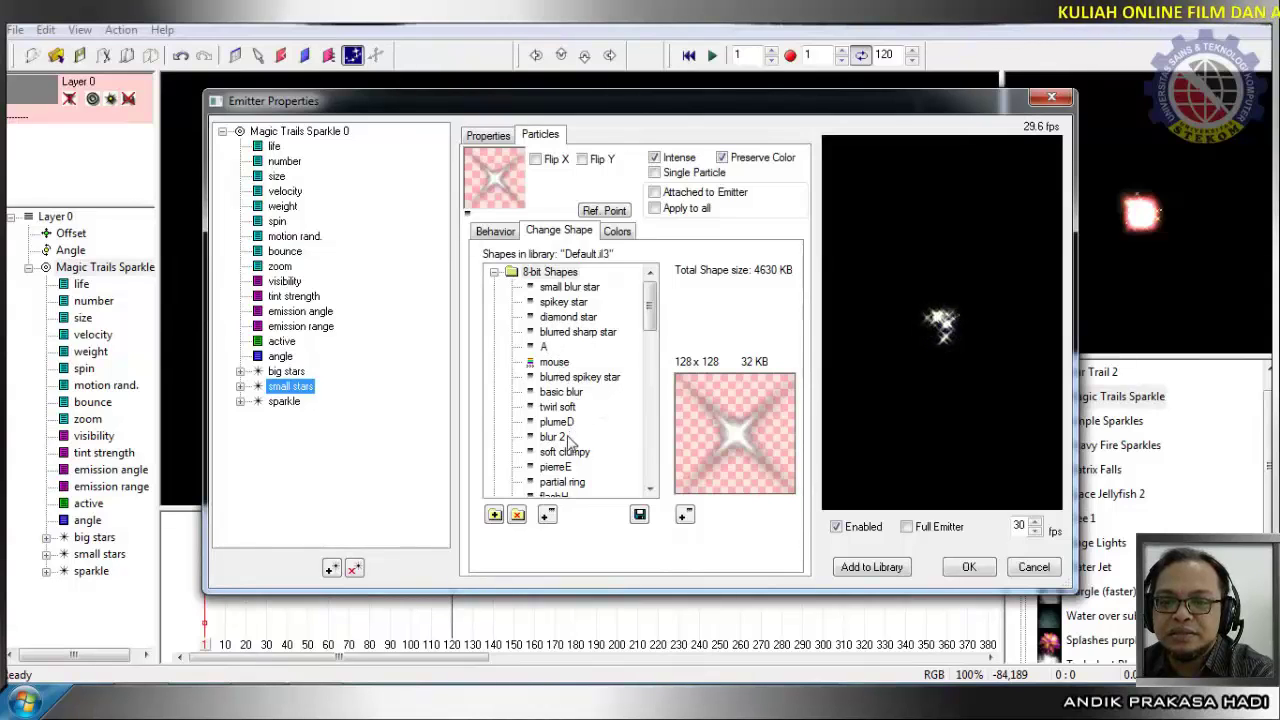
left_click(556, 408)
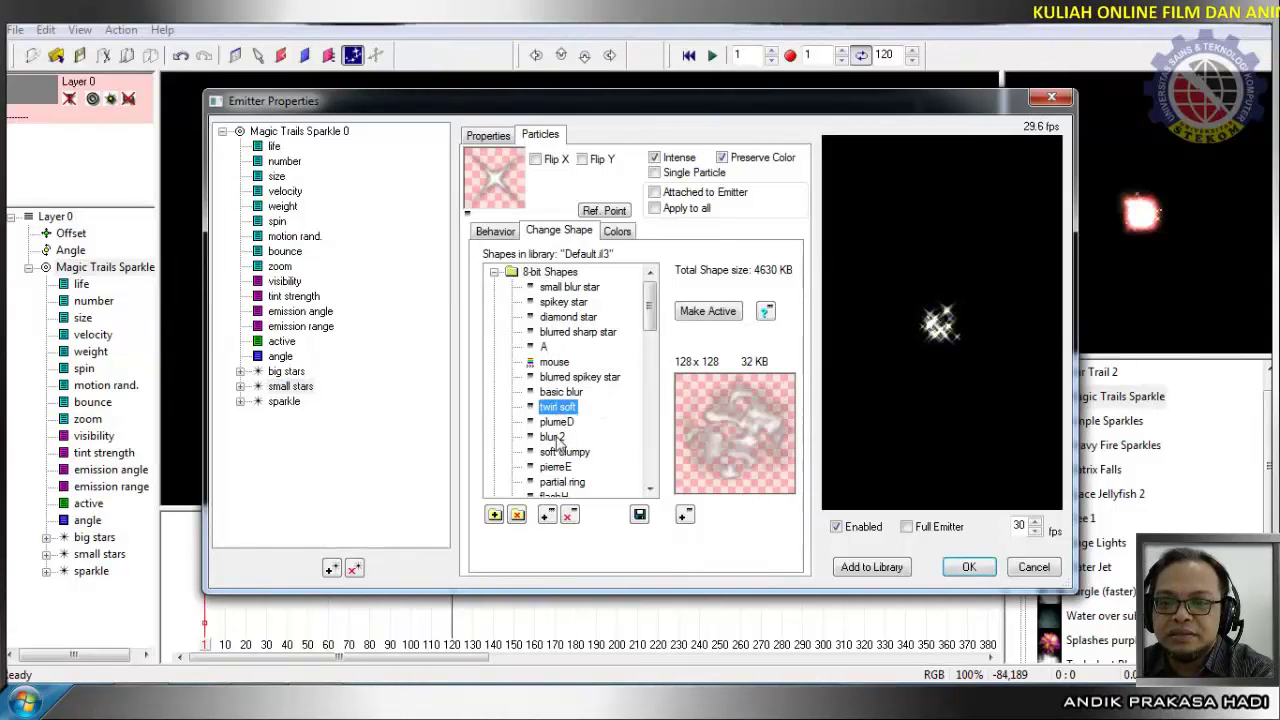
left_click(555, 438)
left_click(558, 468)
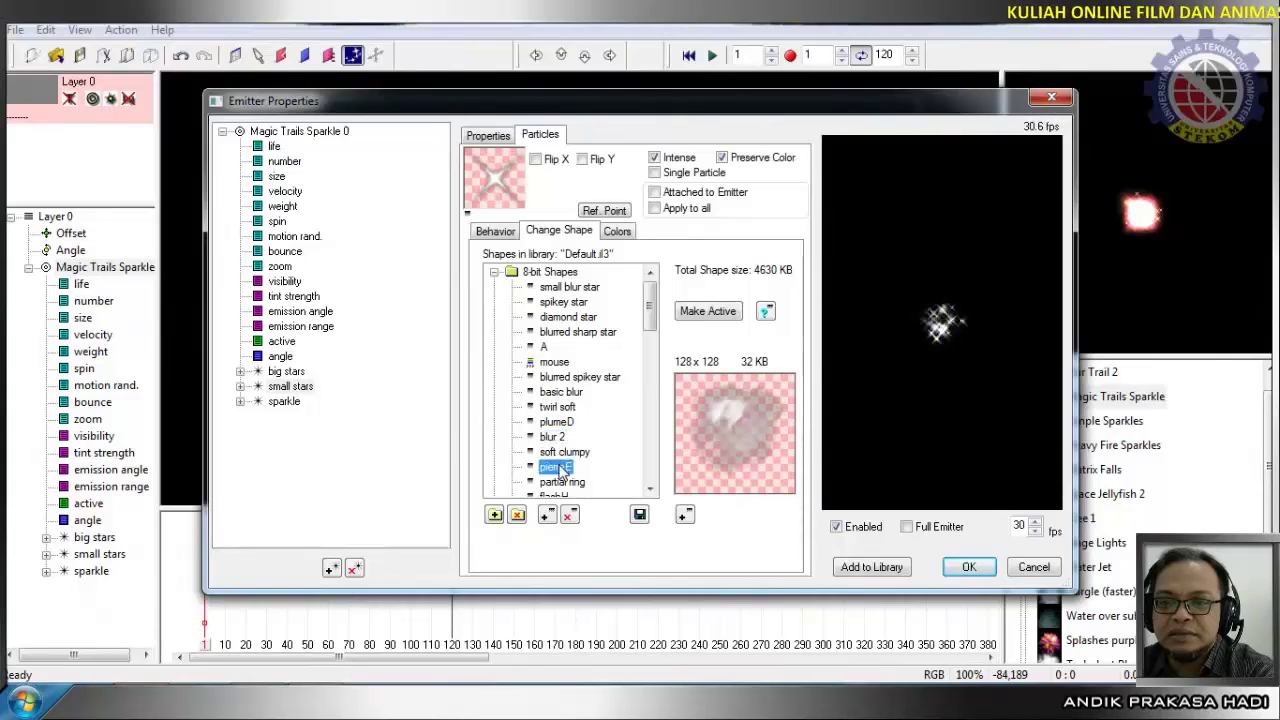
left_click(563, 483)
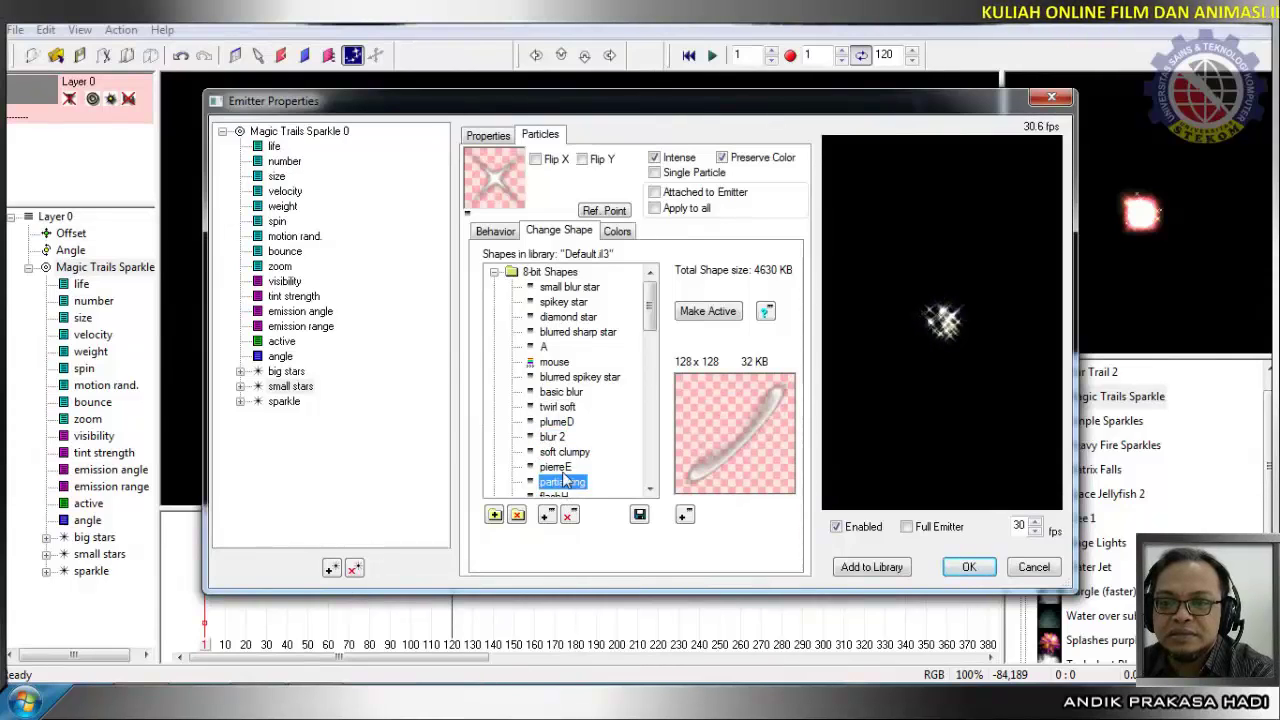
scroll(567, 481, "down", 3)
left_click(558, 363)
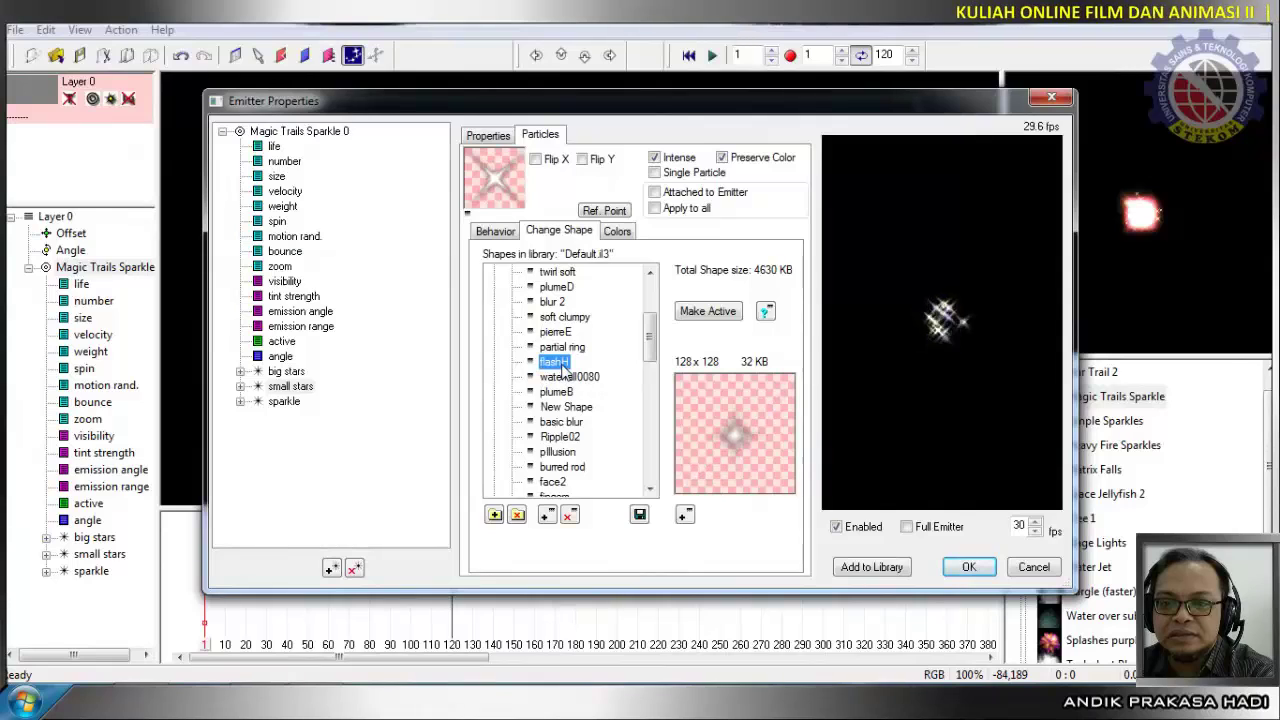
left_click(567, 378)
left_click(566, 407)
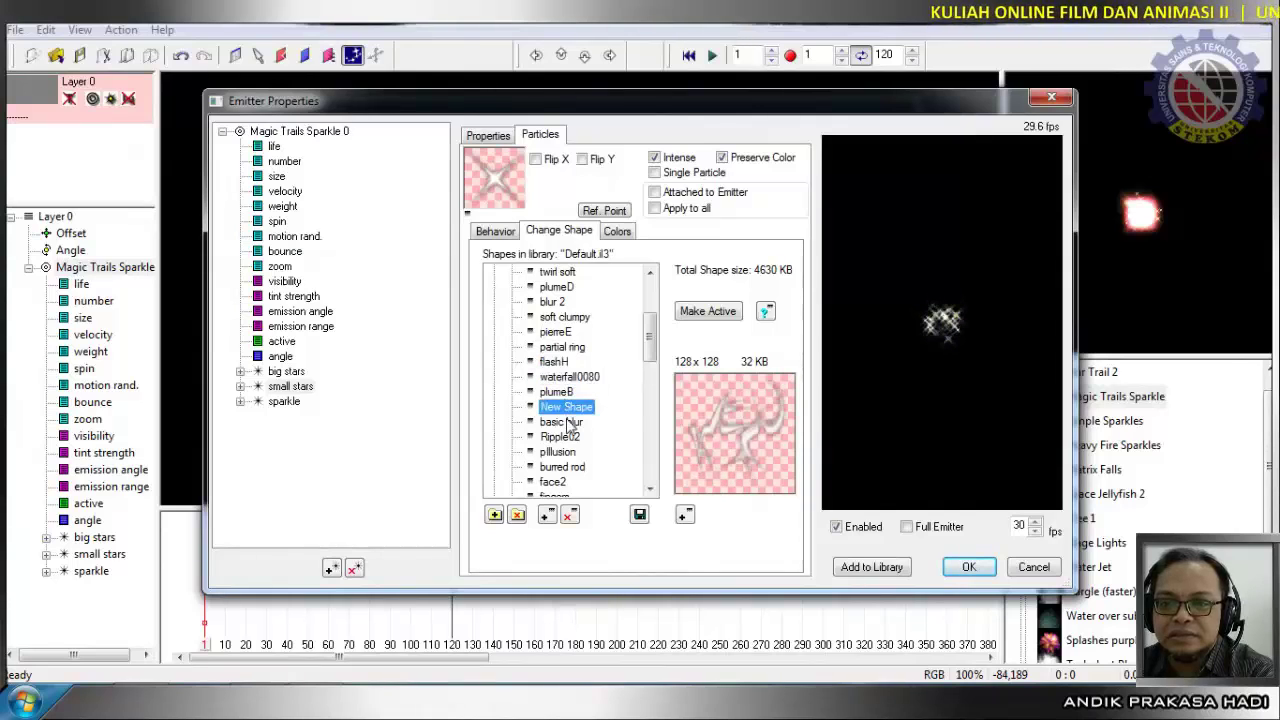
left_click(566, 422)
key("Up")
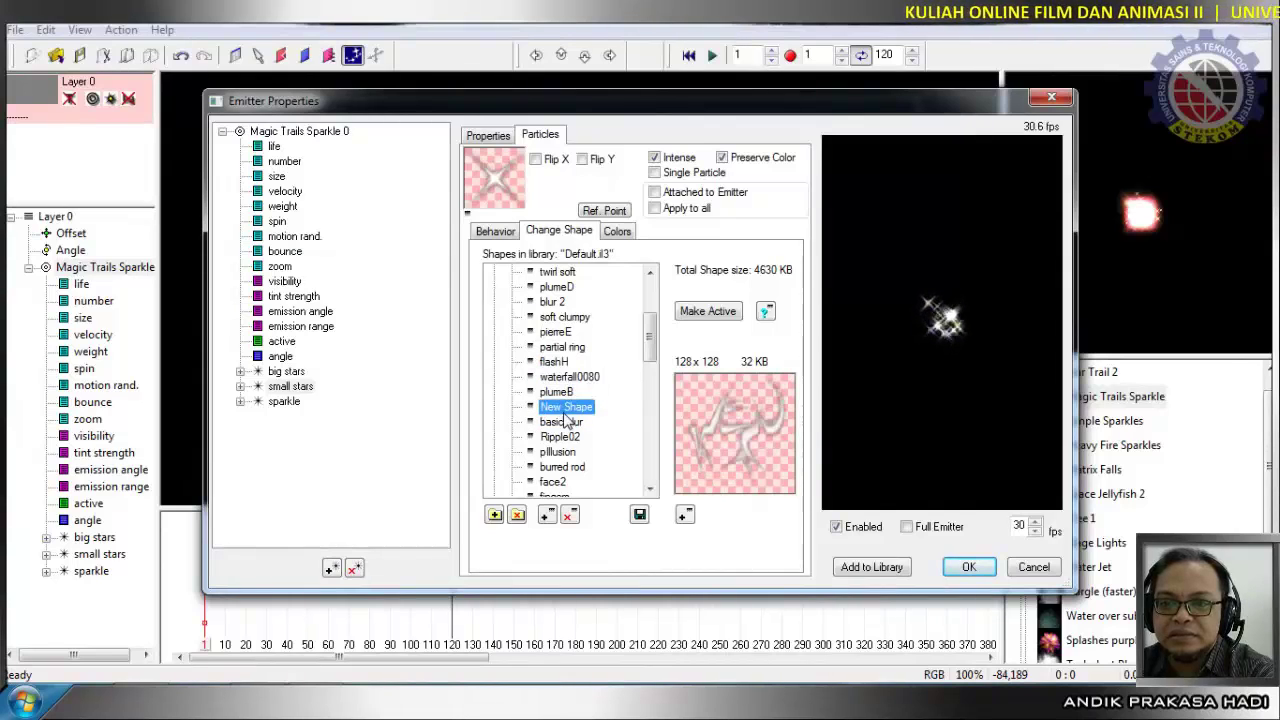
Make the 8-bit shape pIllusion the active shape of the small stars particle.
key("Down")
key("Down")
key("Down")
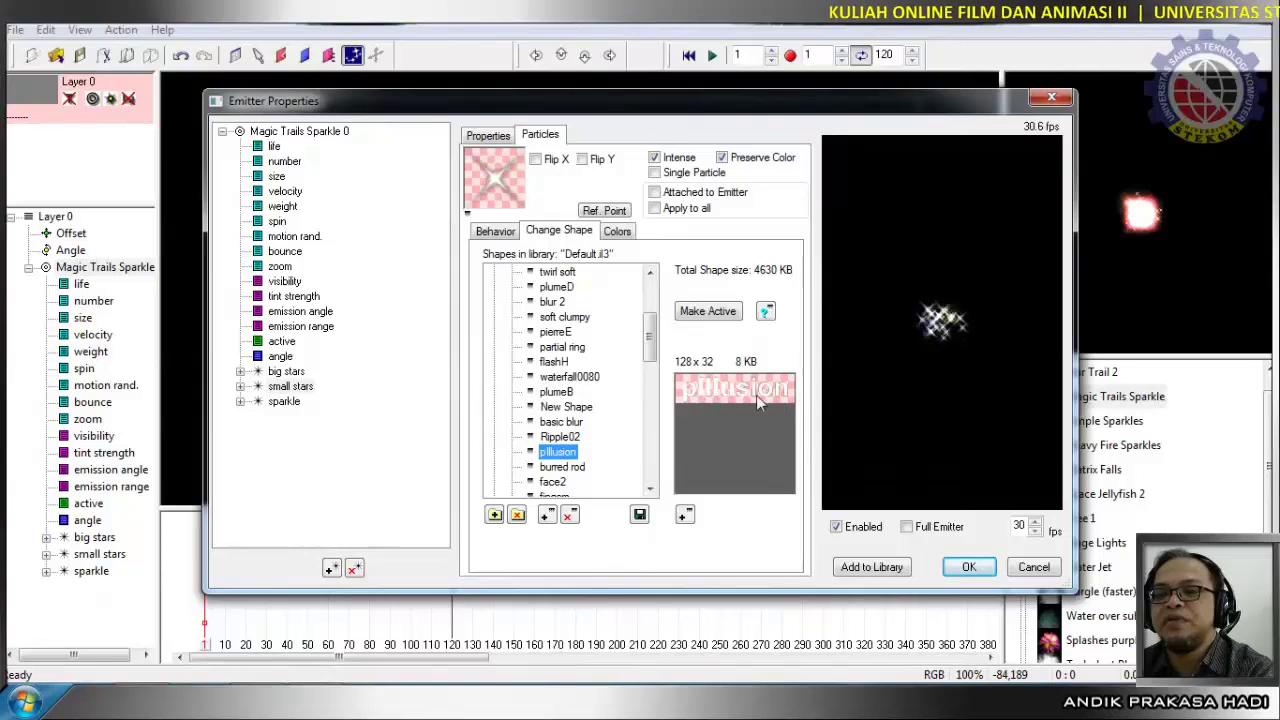
left_click(708, 311)
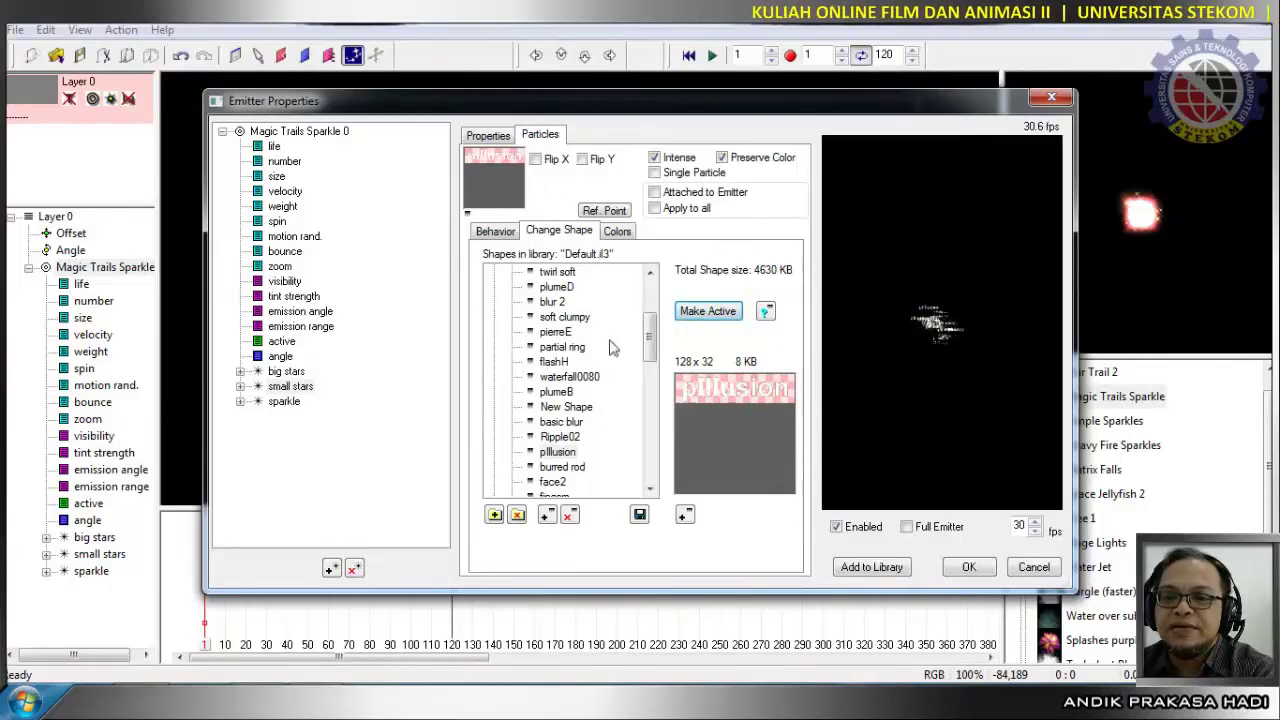
mouse_move(654, 349)
left_mouse_down()
mouse_move(651, 308)
mouse_move(655, 346)
left_mouse_up()
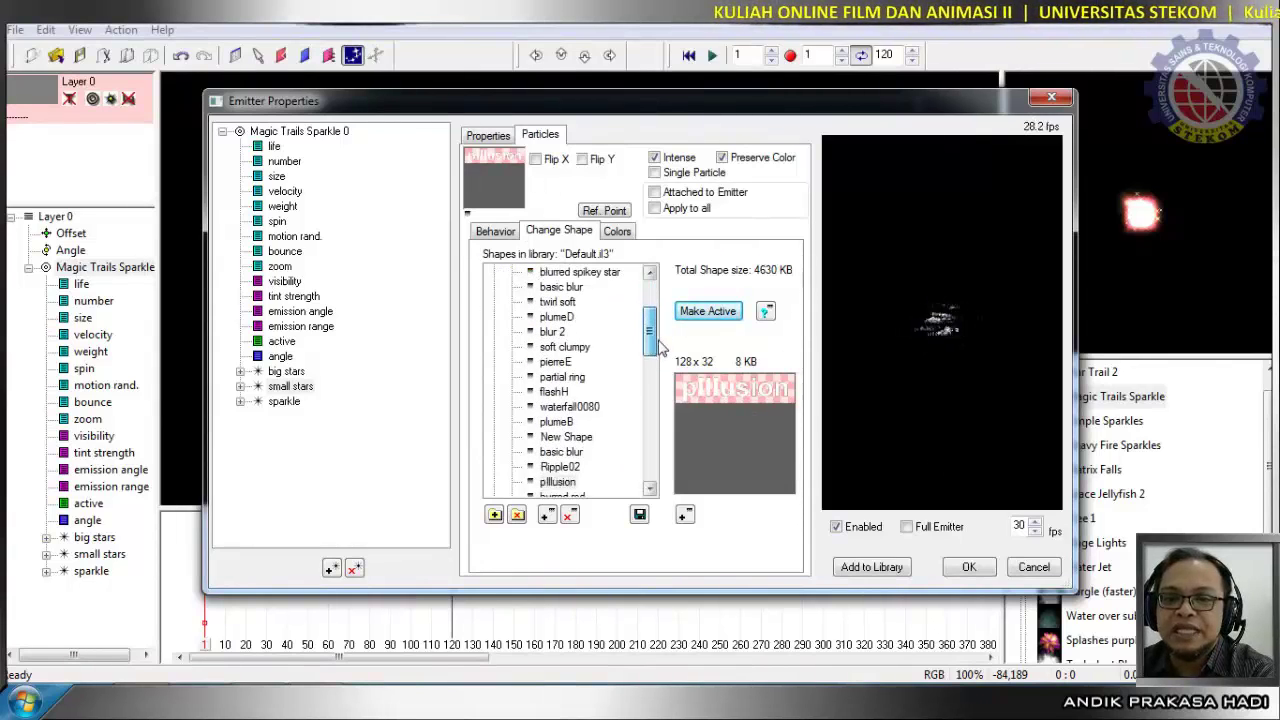
Raise the size of the small stars particle to 11 at frame 1.
left_click(242, 390)
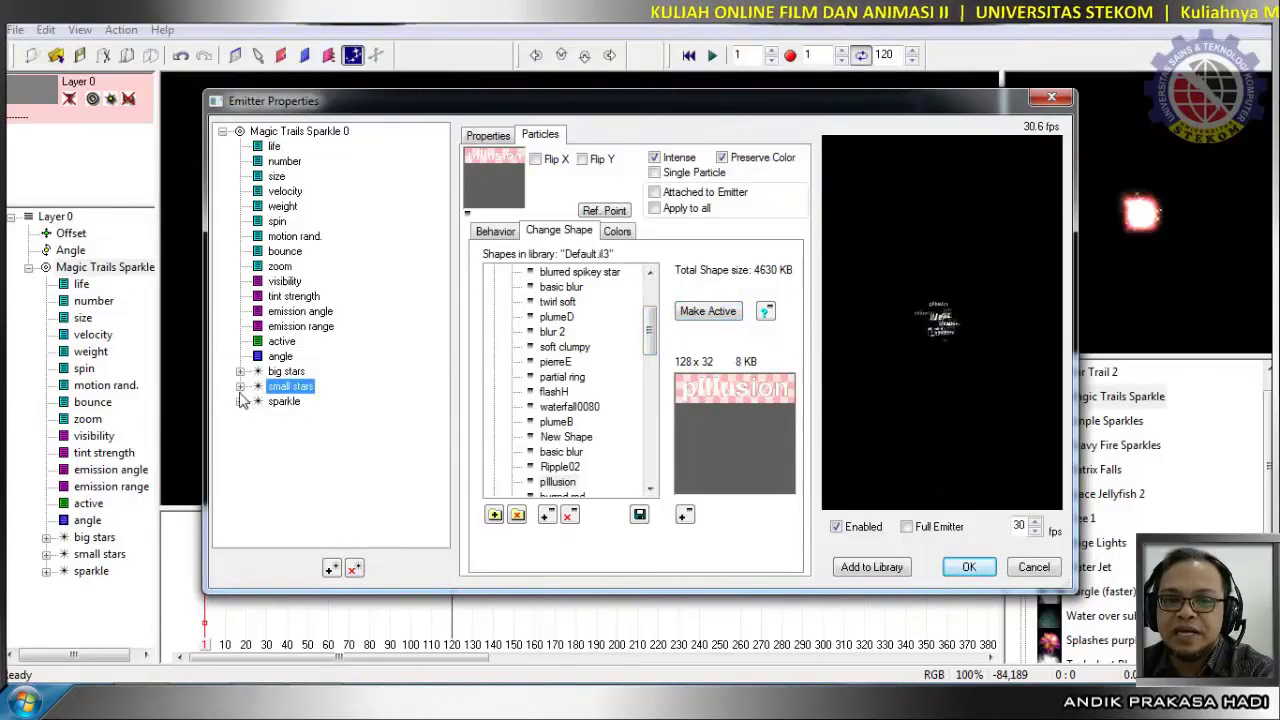
left_click(240, 387)
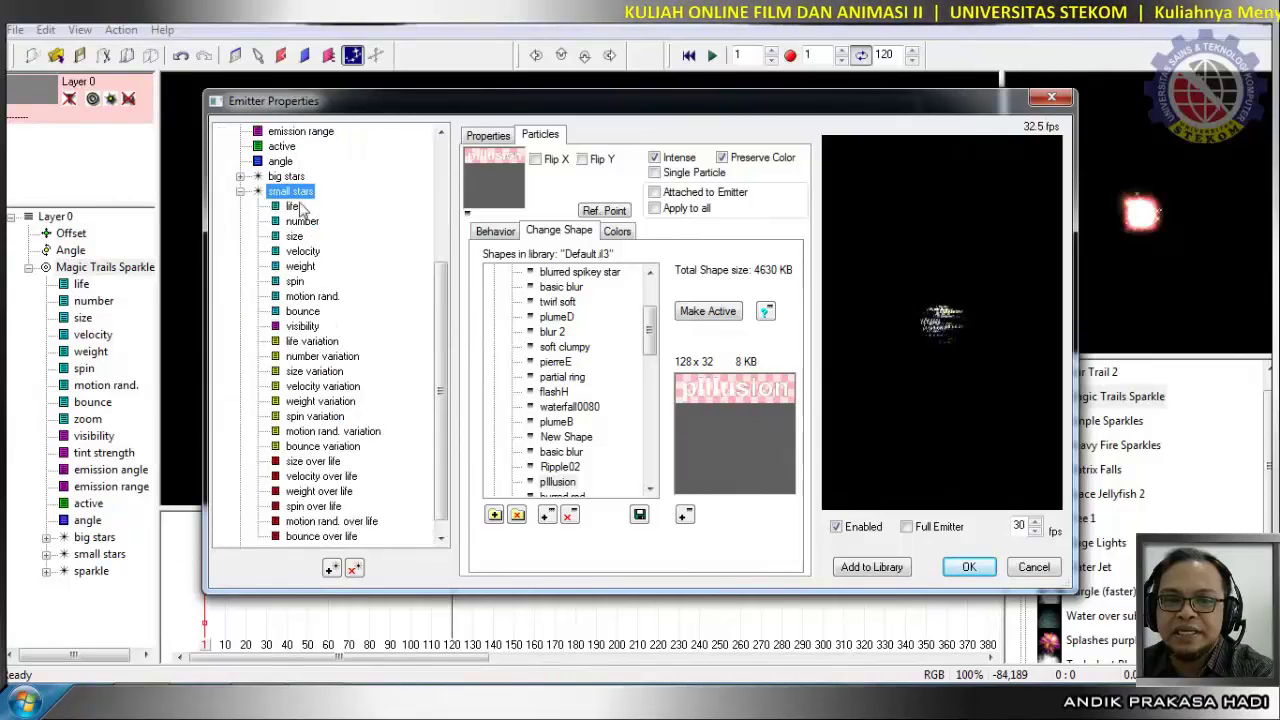
left_click(294, 236)
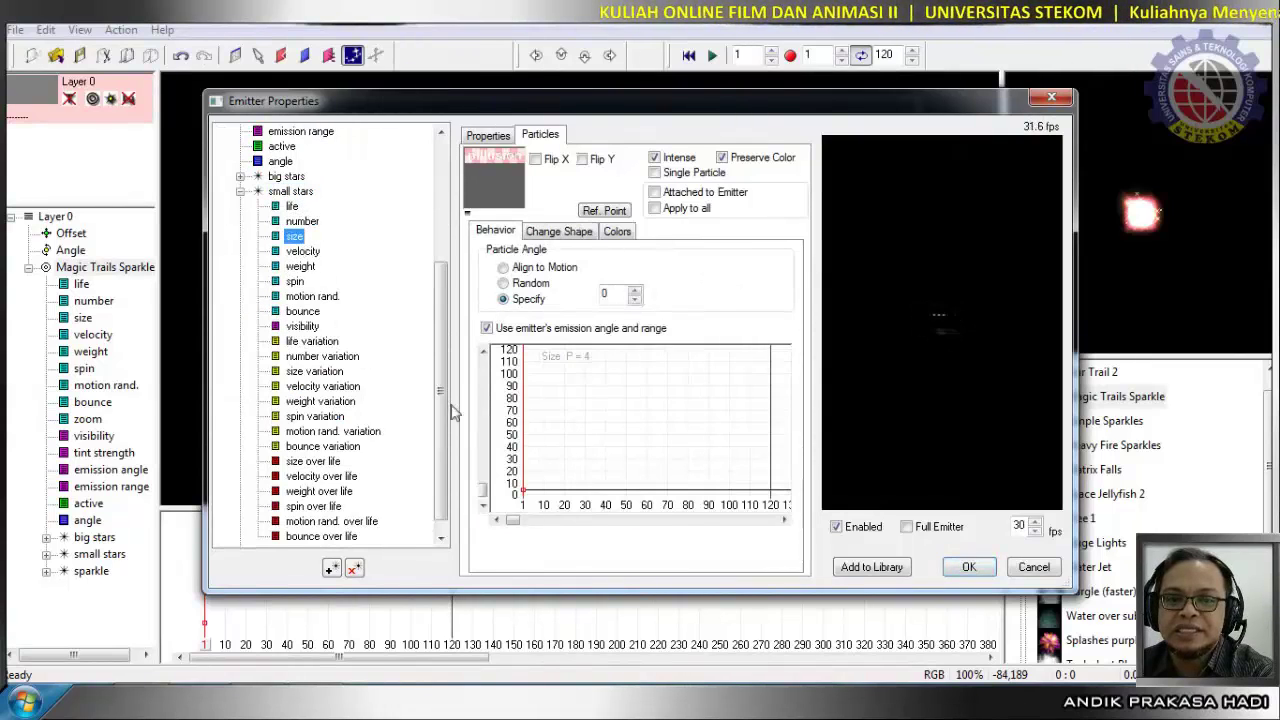
left_click_drag(520, 497, 521, 481)
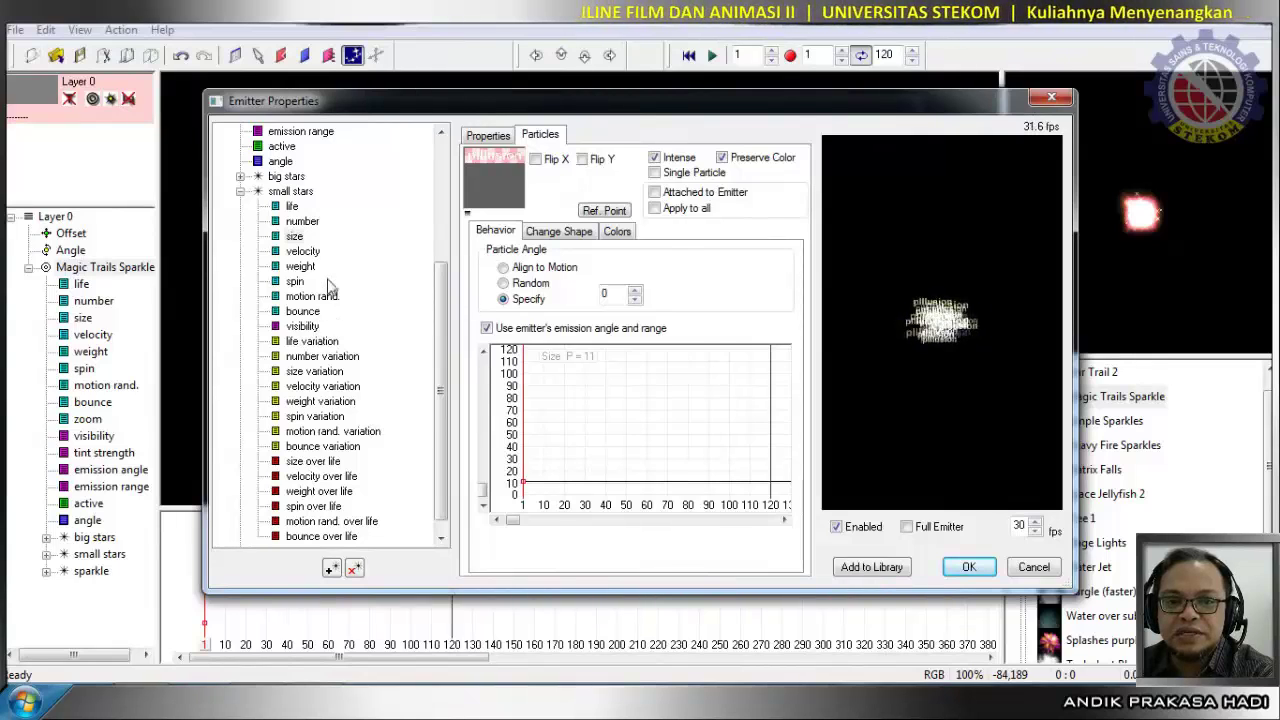
Raise the velocity of the small stars particle to 16 at frame 1 and apply the emitter changes.
left_click(303, 251)
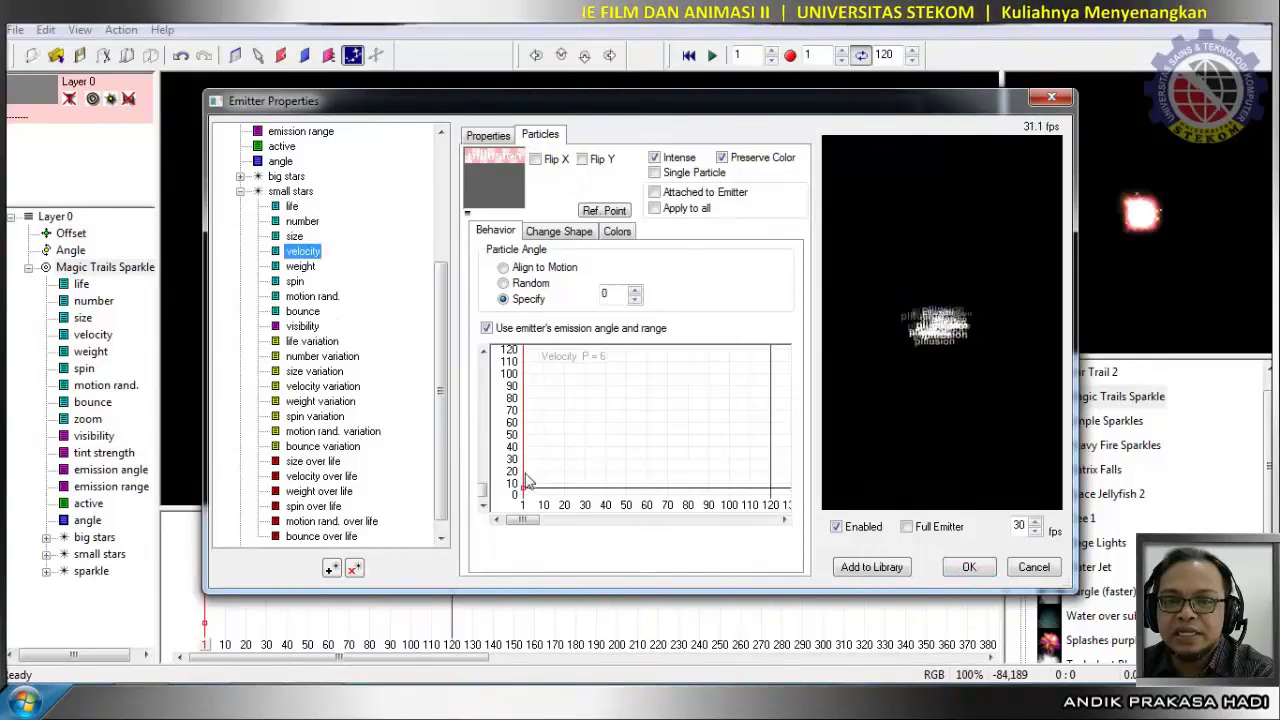
left_click_drag(524, 494, 528, 476)
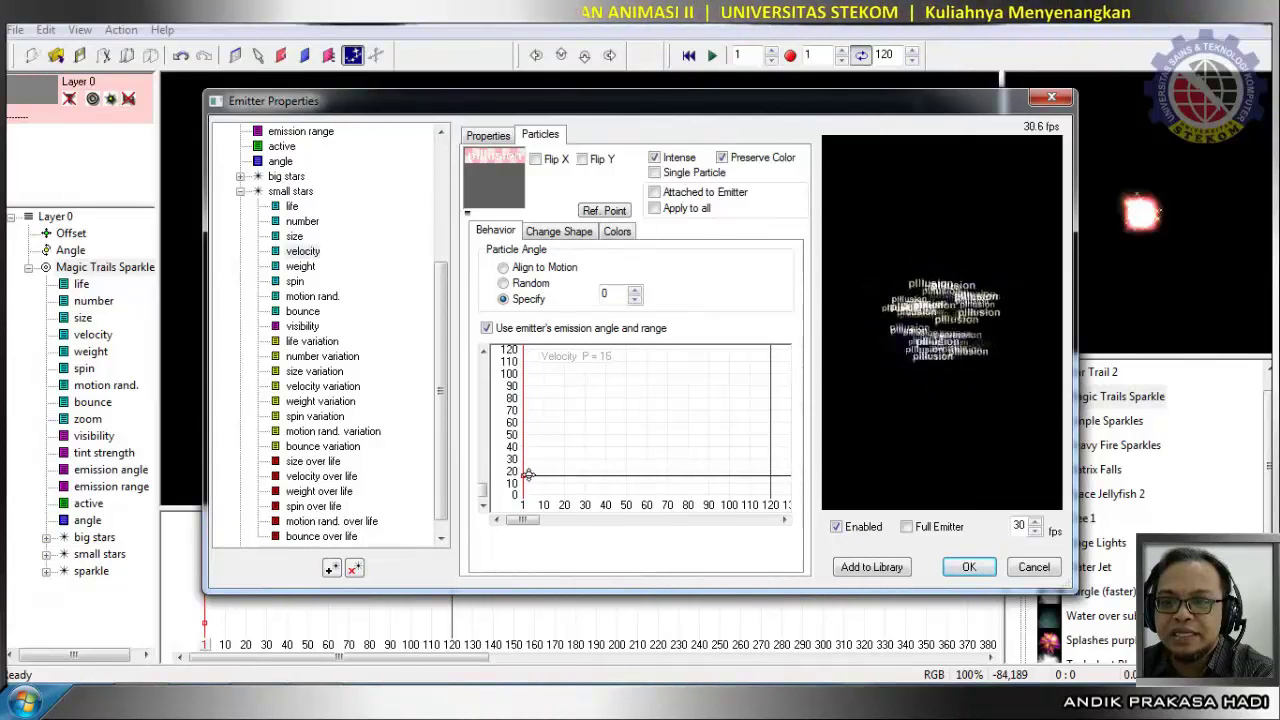
left_click(969, 567)
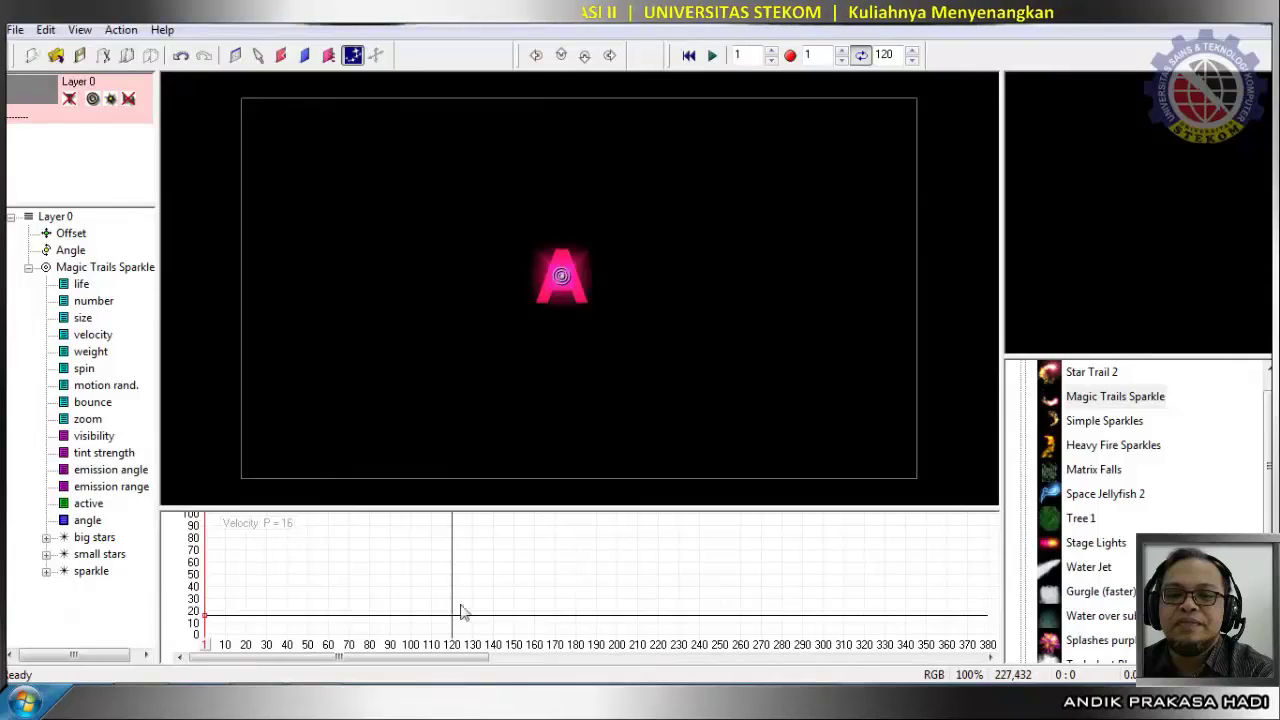
Play the animation and turn off the sparkle particle in the emitter's hierarchy.
left_click(712, 56)
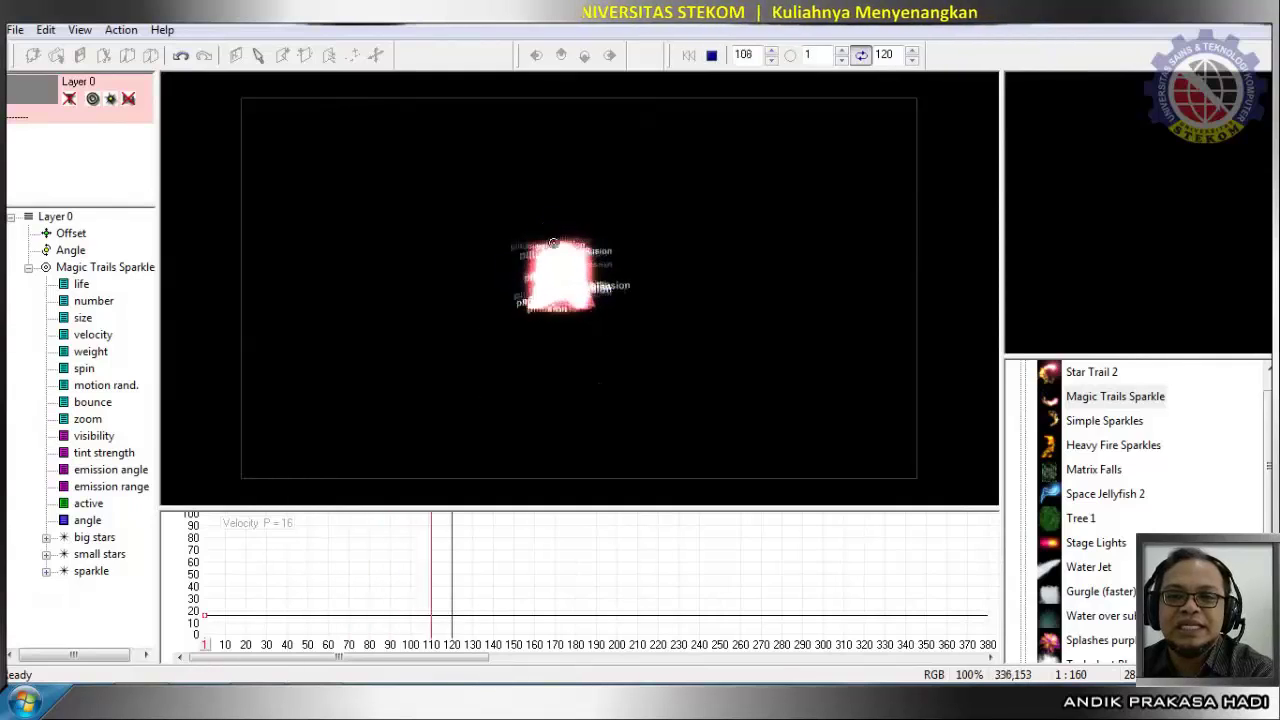
left_click(63, 575)
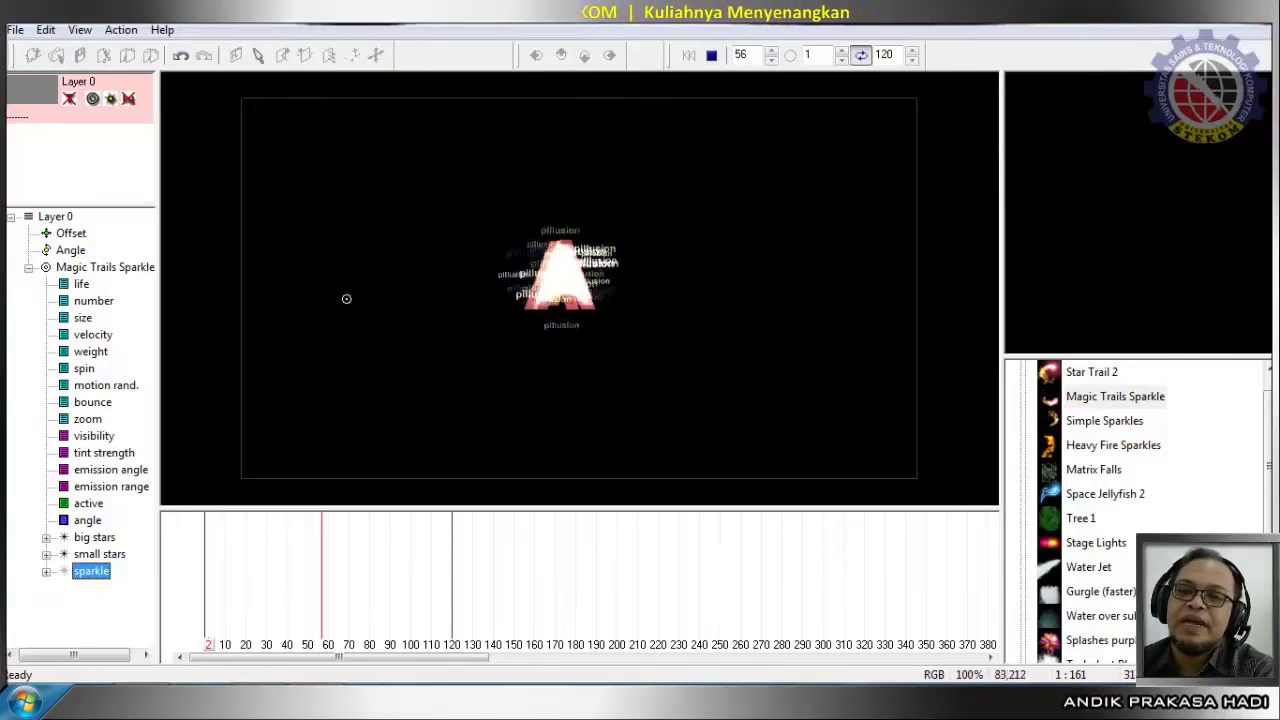
Raise the Magic Trails Sparkle emitter's overall size to 251% at frame 1.
left_click(85, 318)
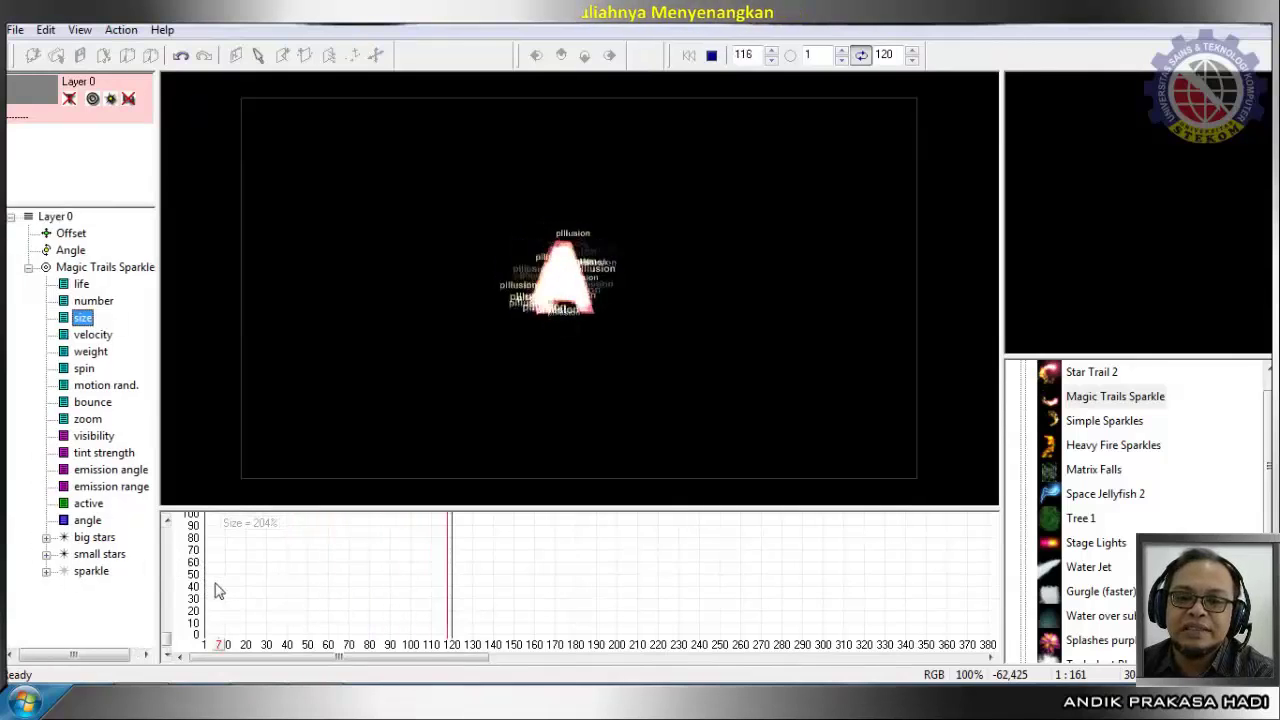
scroll(172, 543, "up", 1)
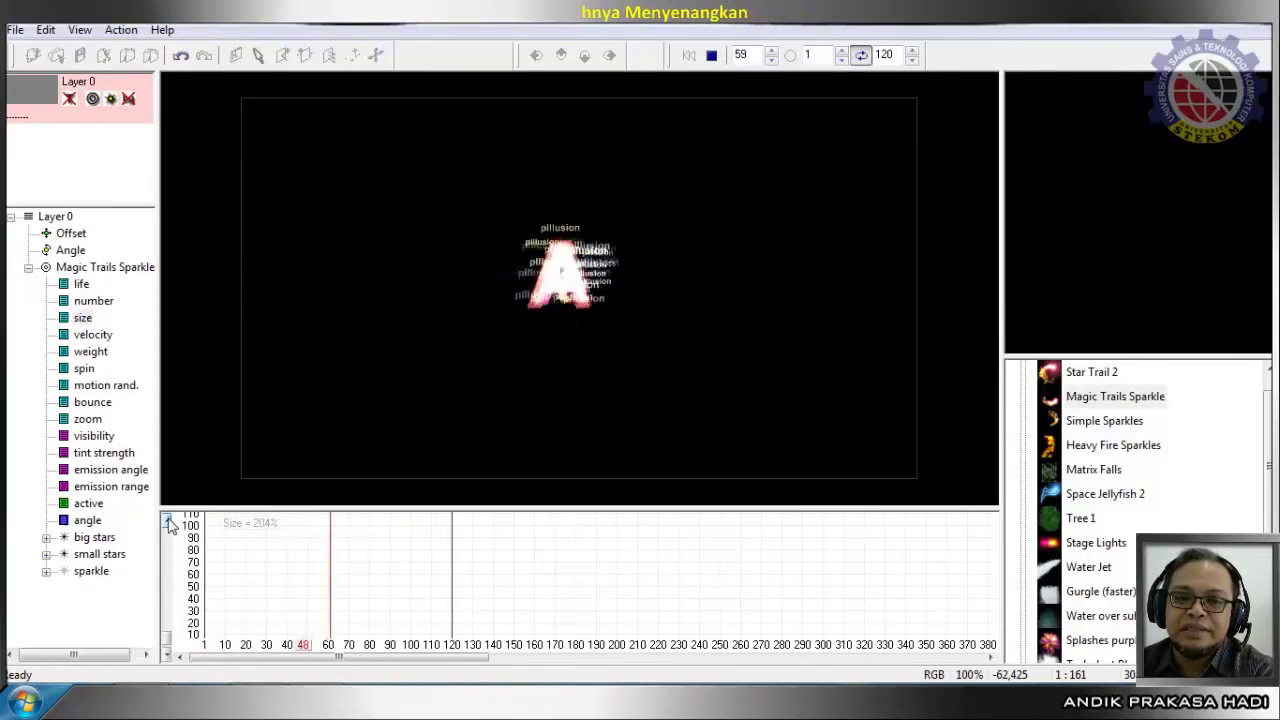
left_click(84, 318)
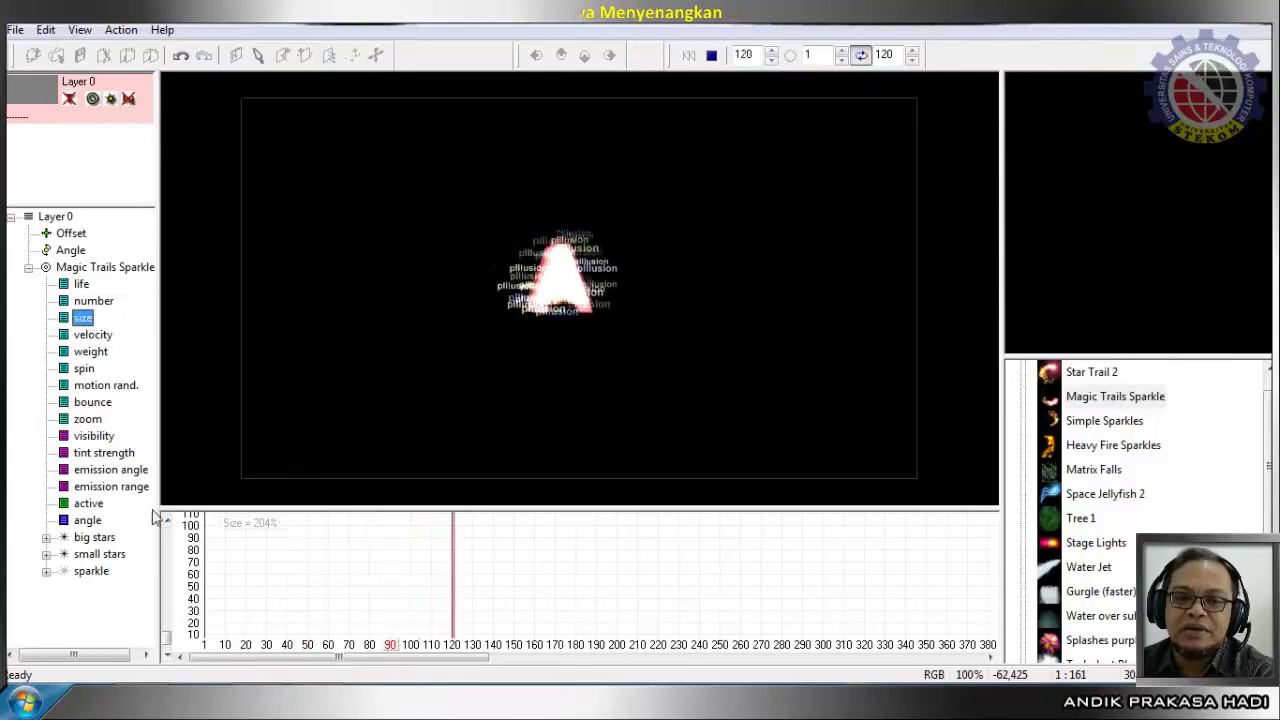
scroll(166, 525, "up", 5)
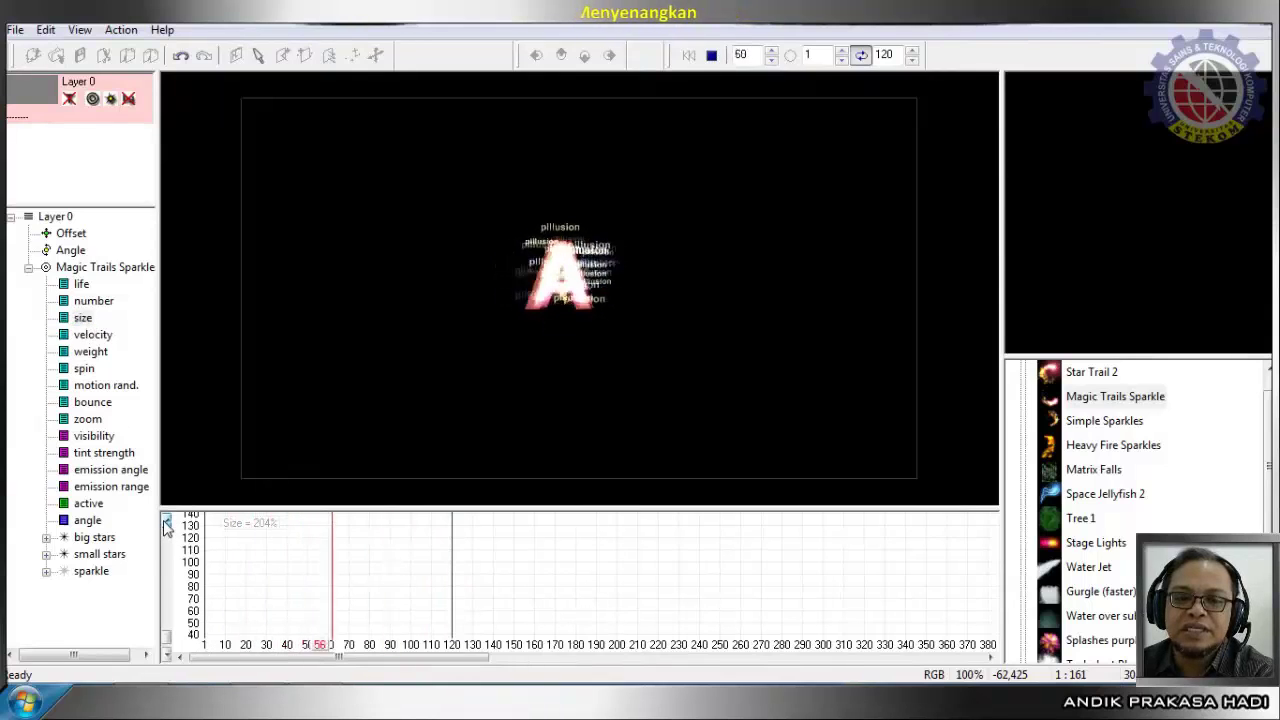
scroll(166, 525, "up", 9)
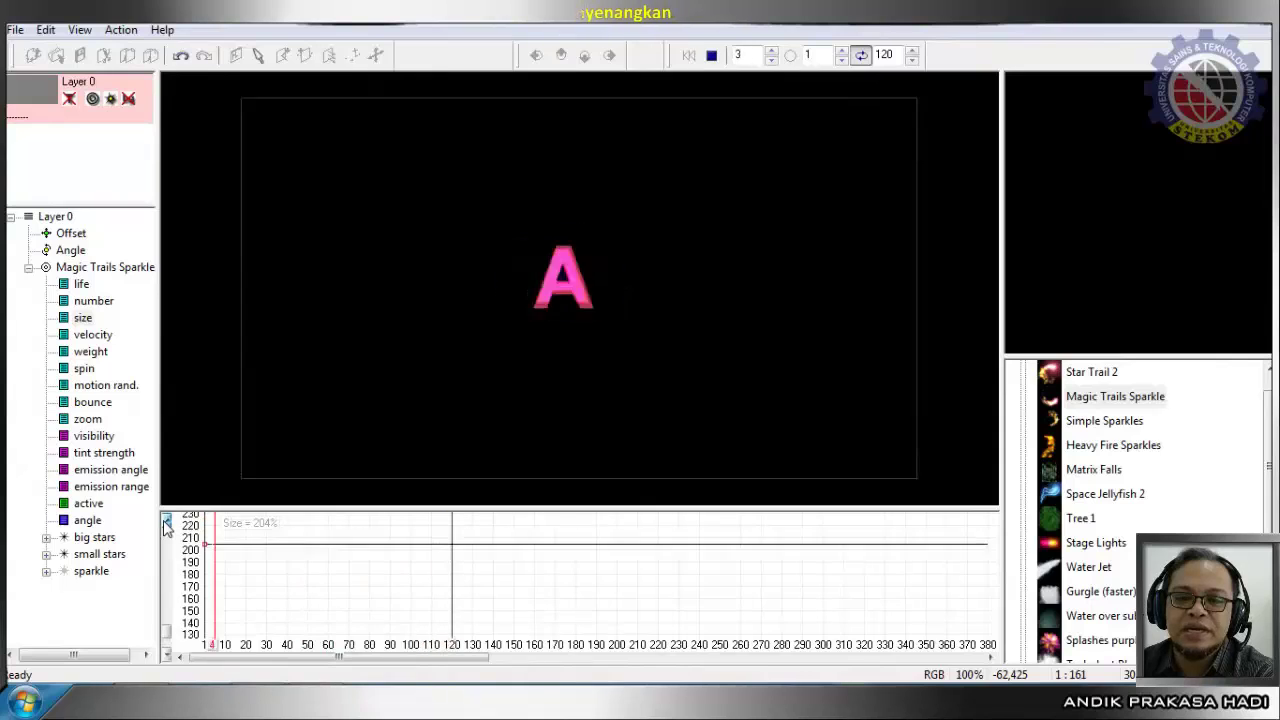
scroll(166, 525, "up", 3)
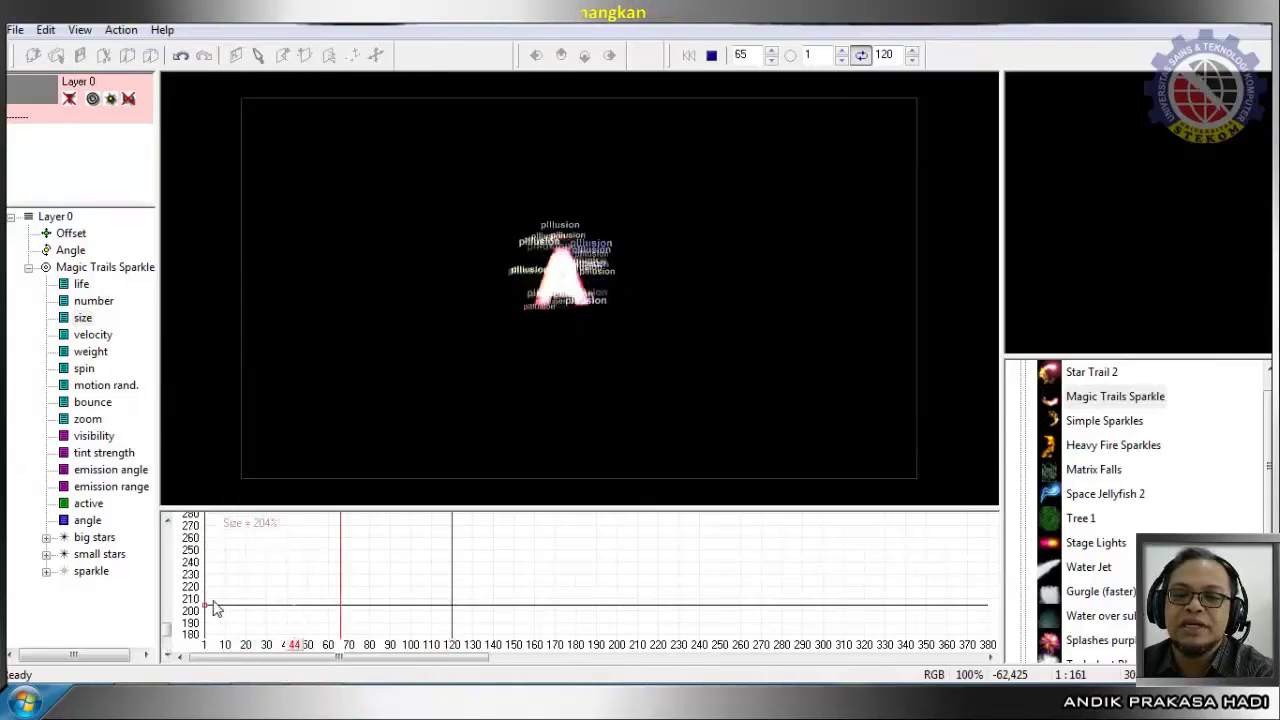
left_click_drag(205, 613, 187, 548)
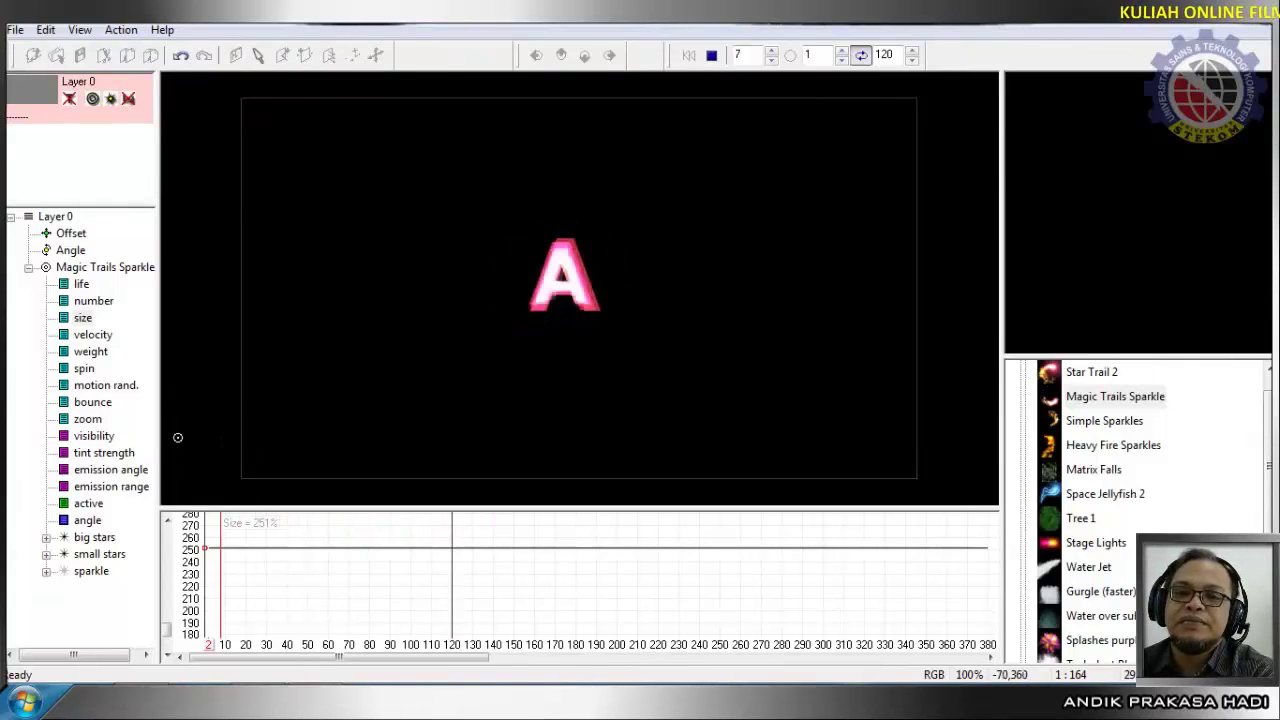
Stop playback and open the shape library for the big stars particle in the emitter's properties, with the 8-bit and 32-bit Shapes folders collapsed.
left_click(120, 267)
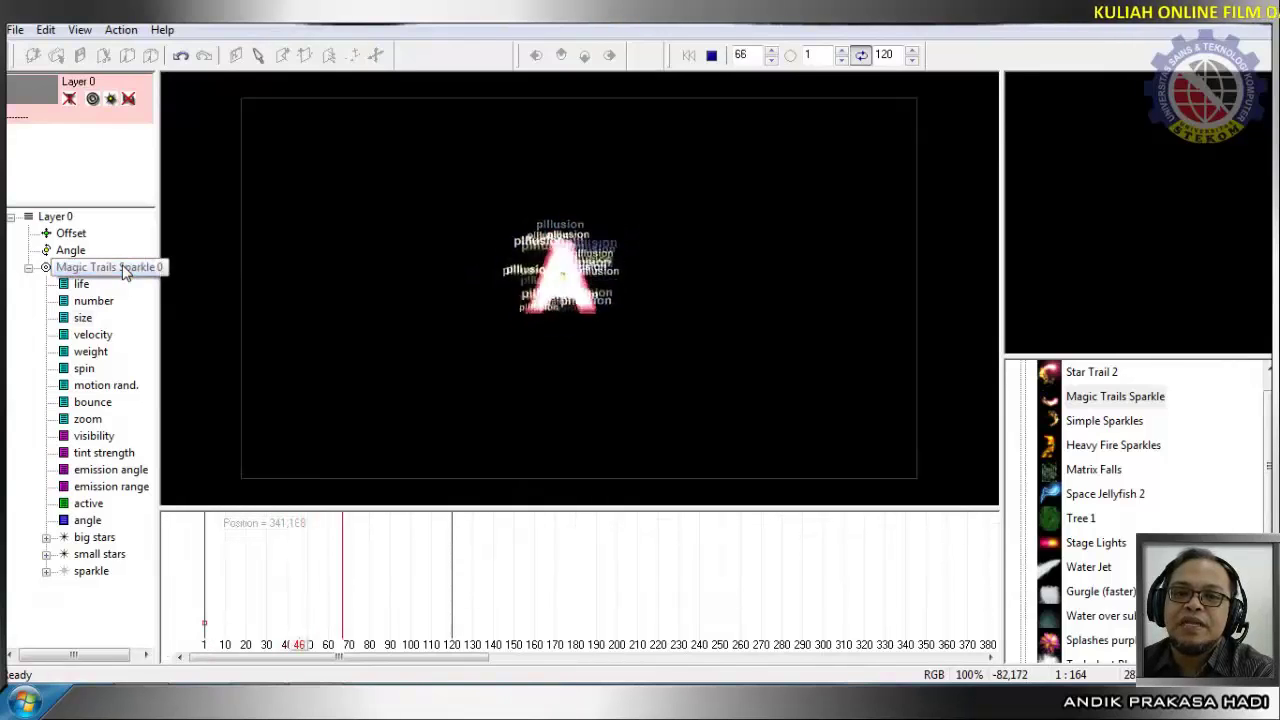
left_click(711, 54)
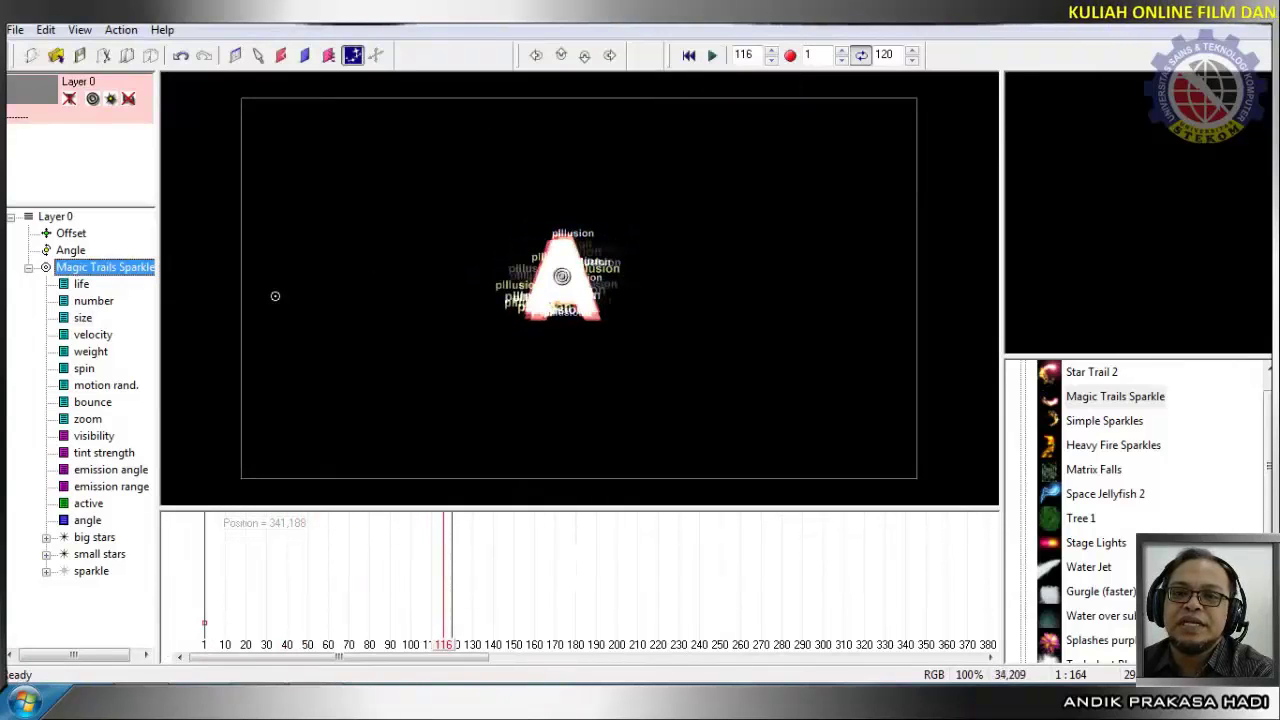
right_click(133, 279)
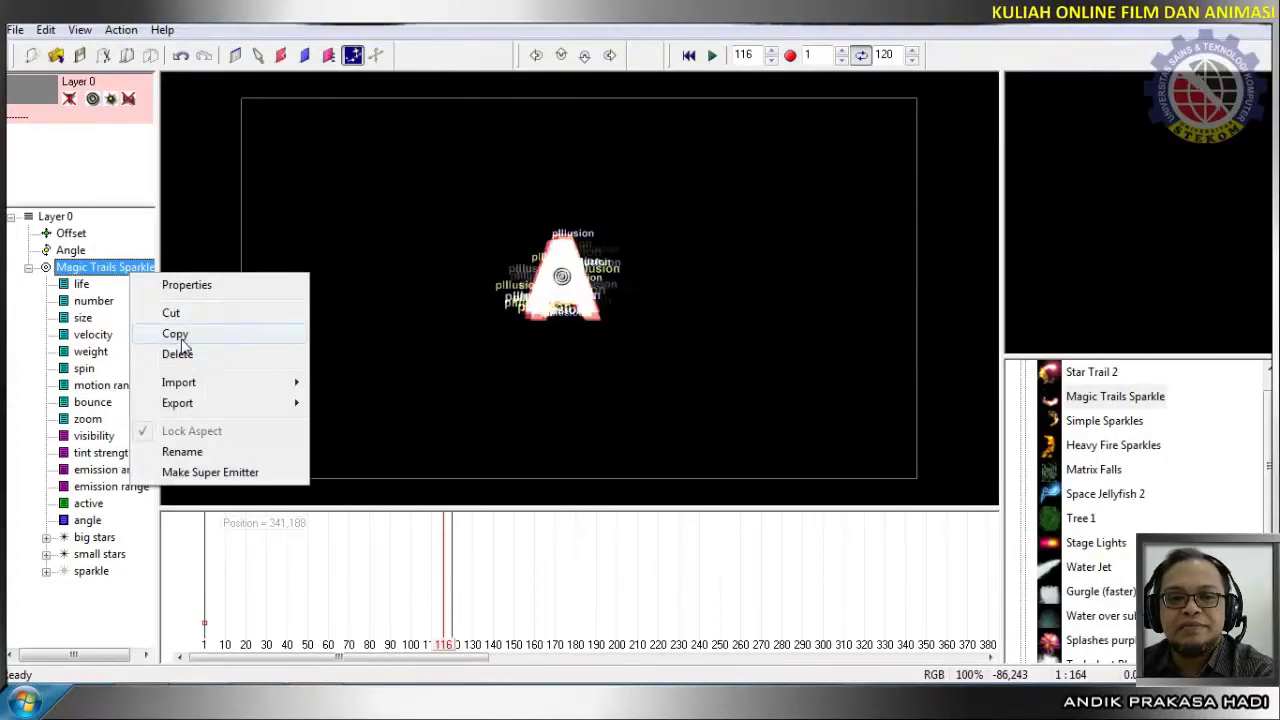
left_click(190, 286)
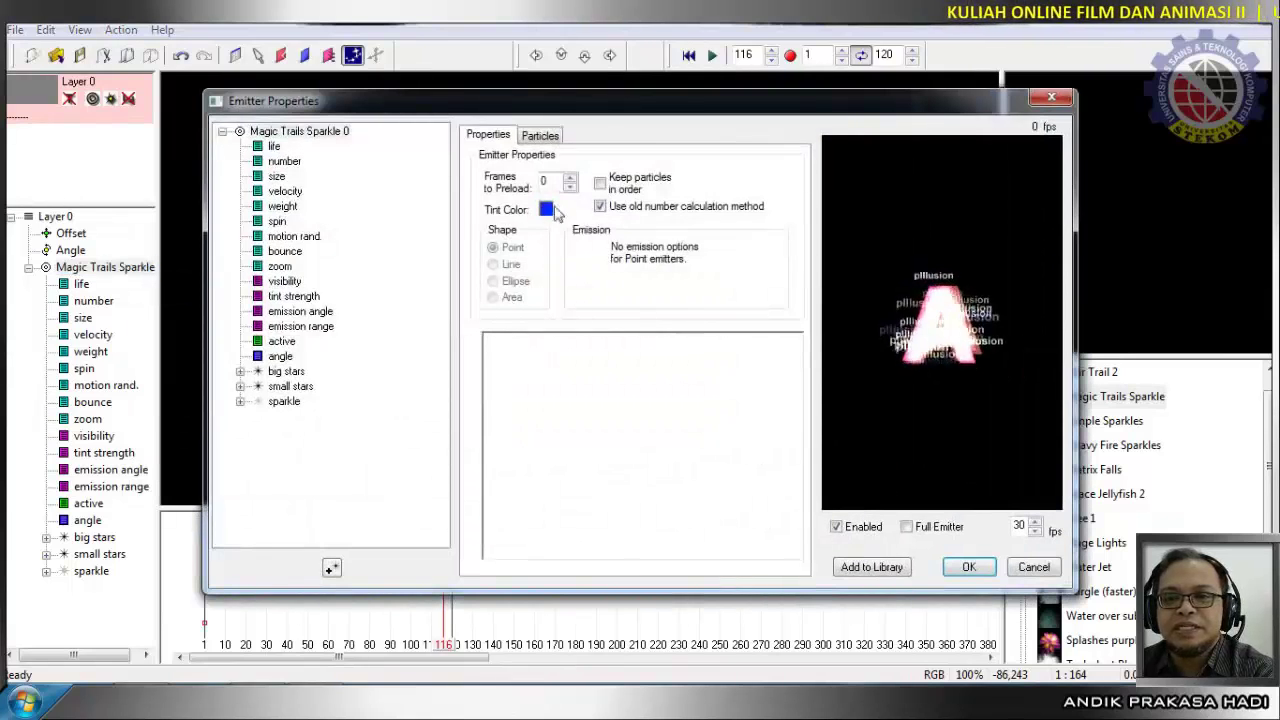
left_click(553, 136)
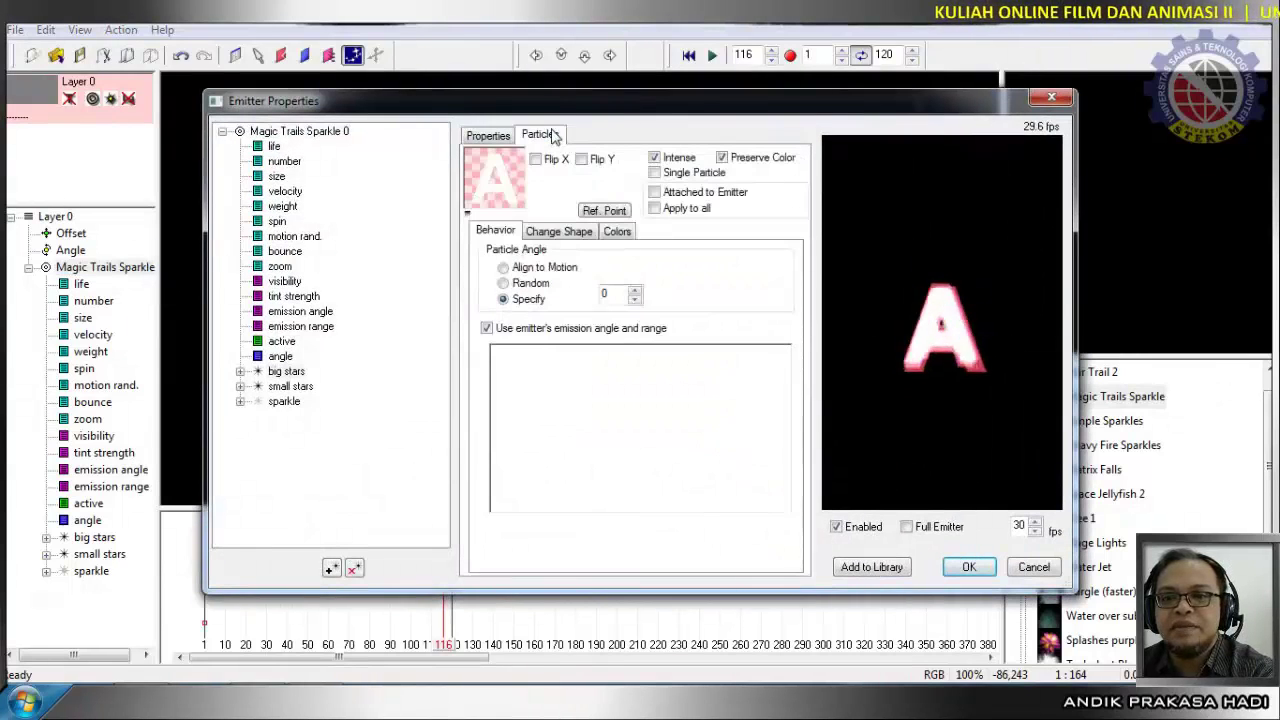
left_click(295, 372)
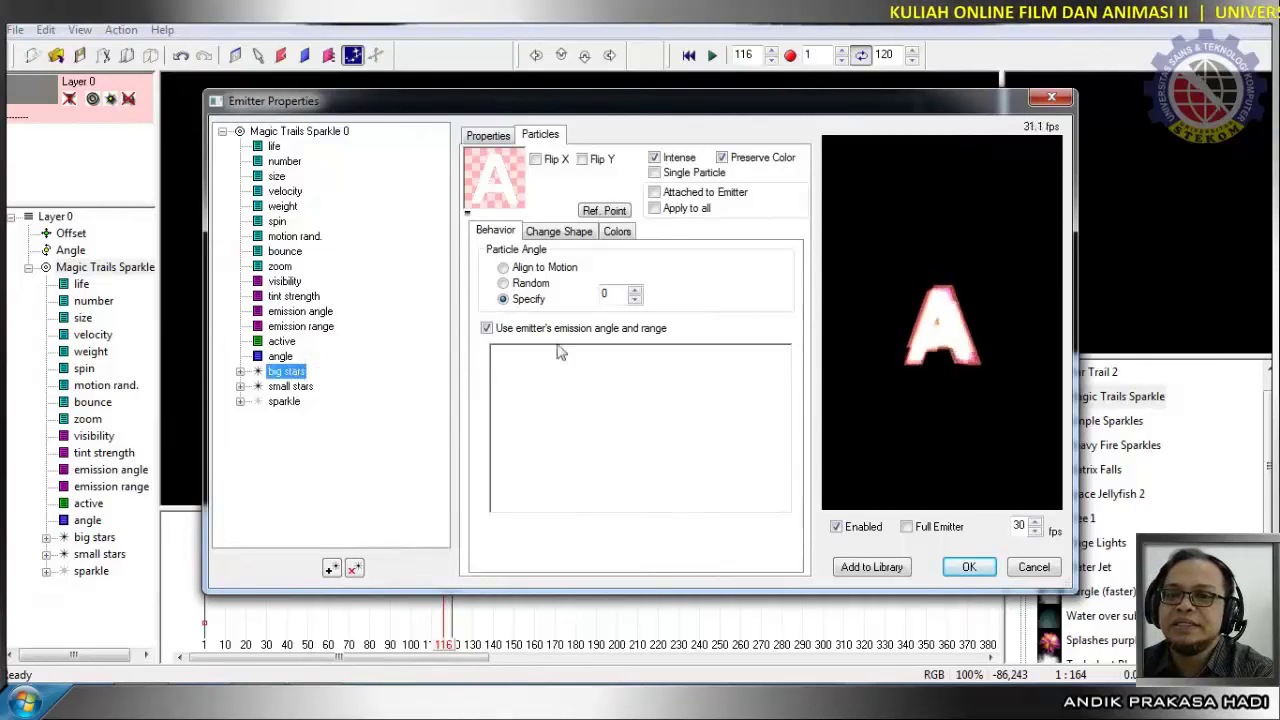
left_click(561, 232)
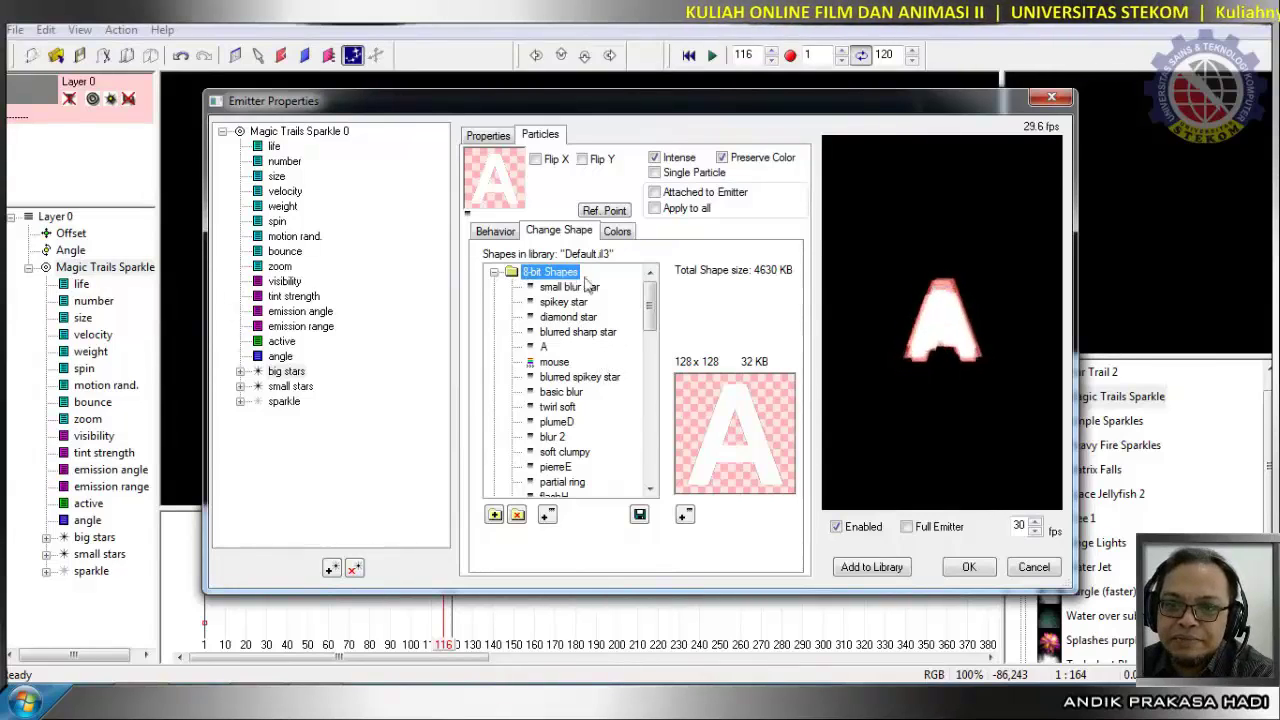
left_click(493, 272)
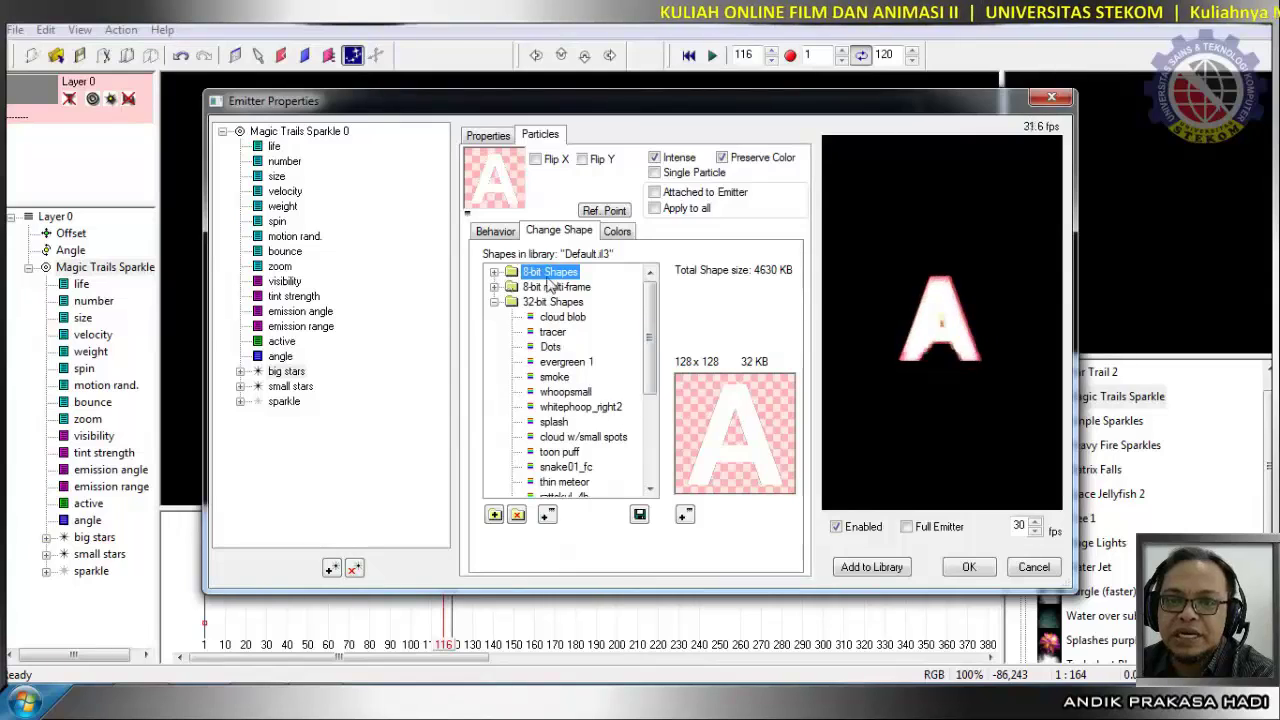
left_click(495, 302)
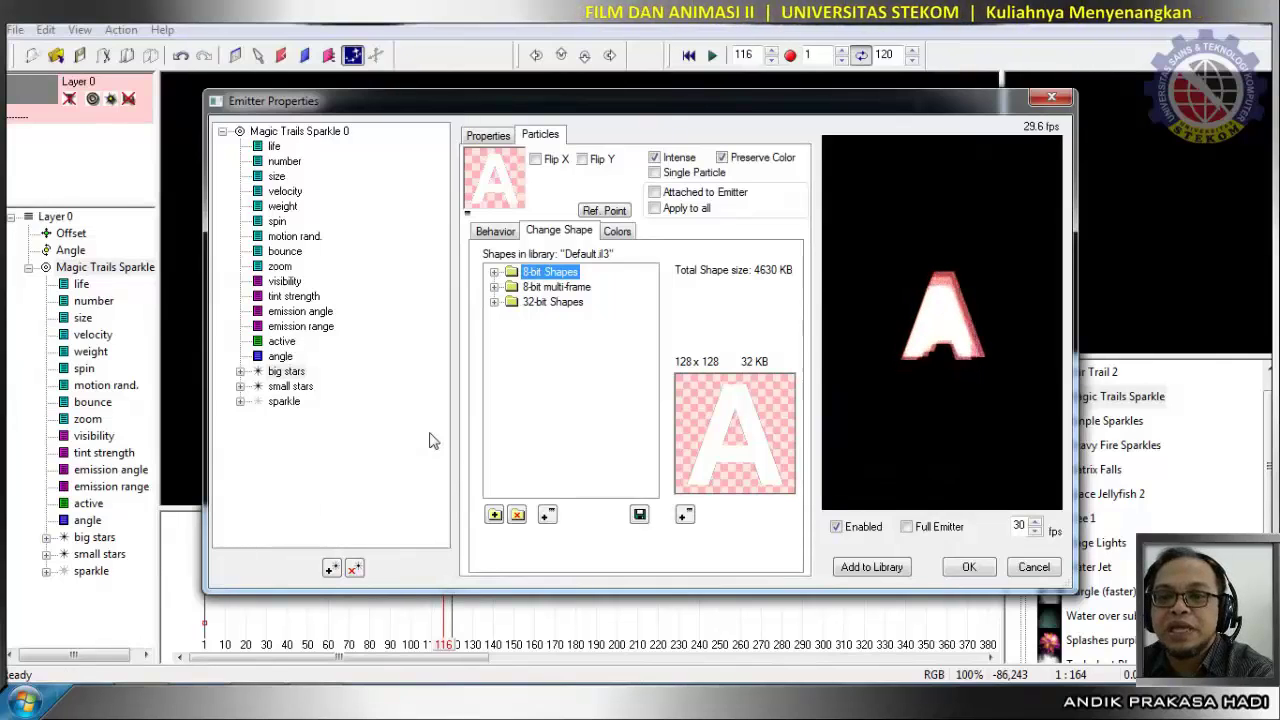
Launch Adobe Photoshop CS6 (64 Bit) from the Adobe Master Collection CS6 programs.
left_click(40, 704)
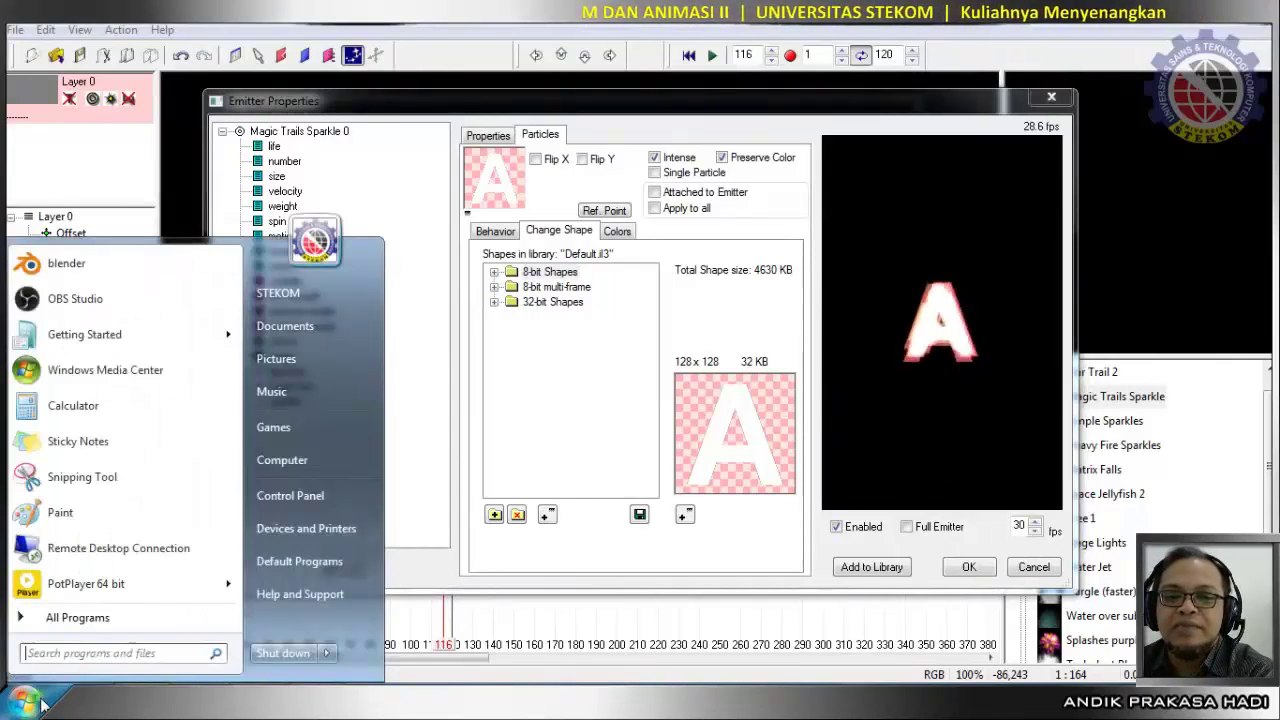
left_click(73, 617)
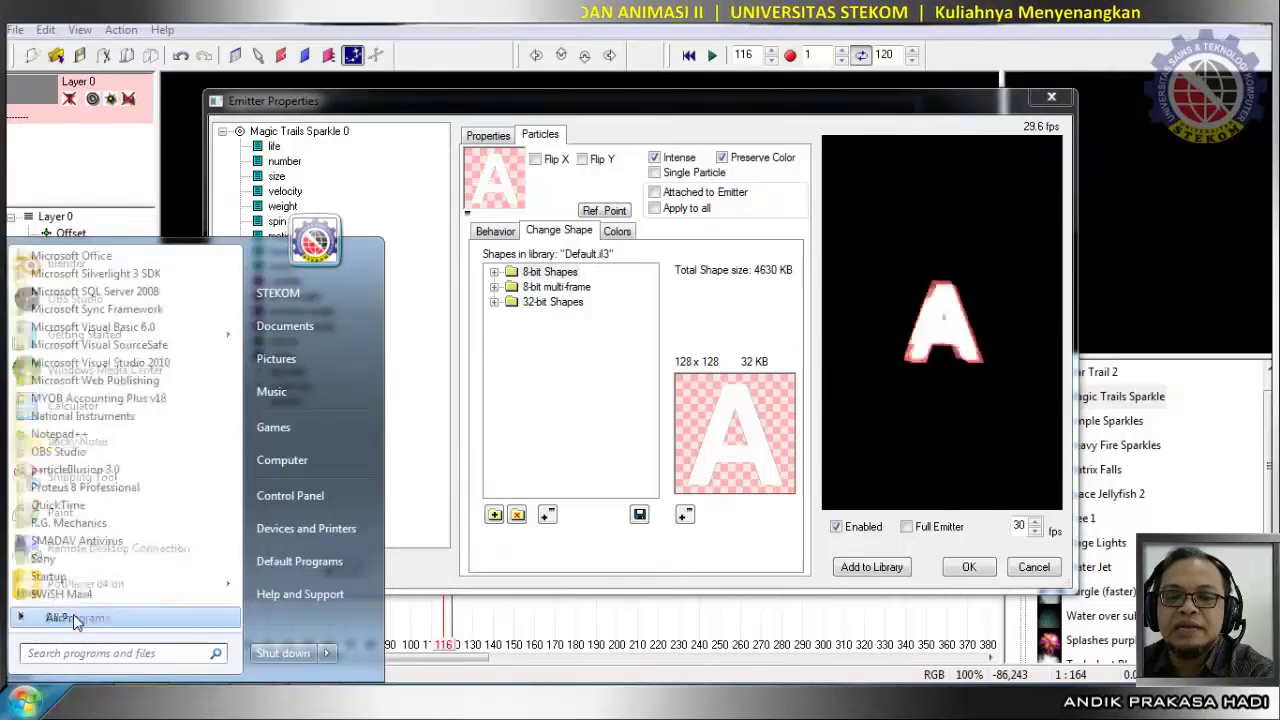
scroll(115, 445, "up", 15)
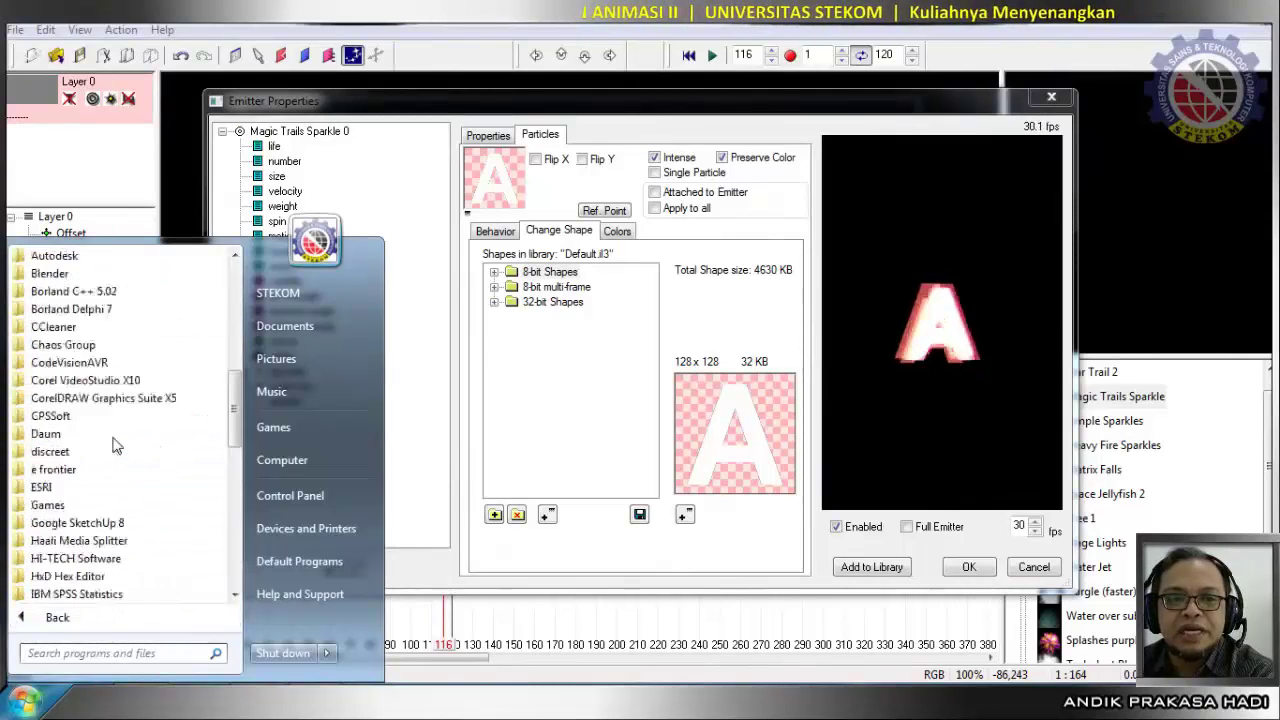
left_click(125, 363)
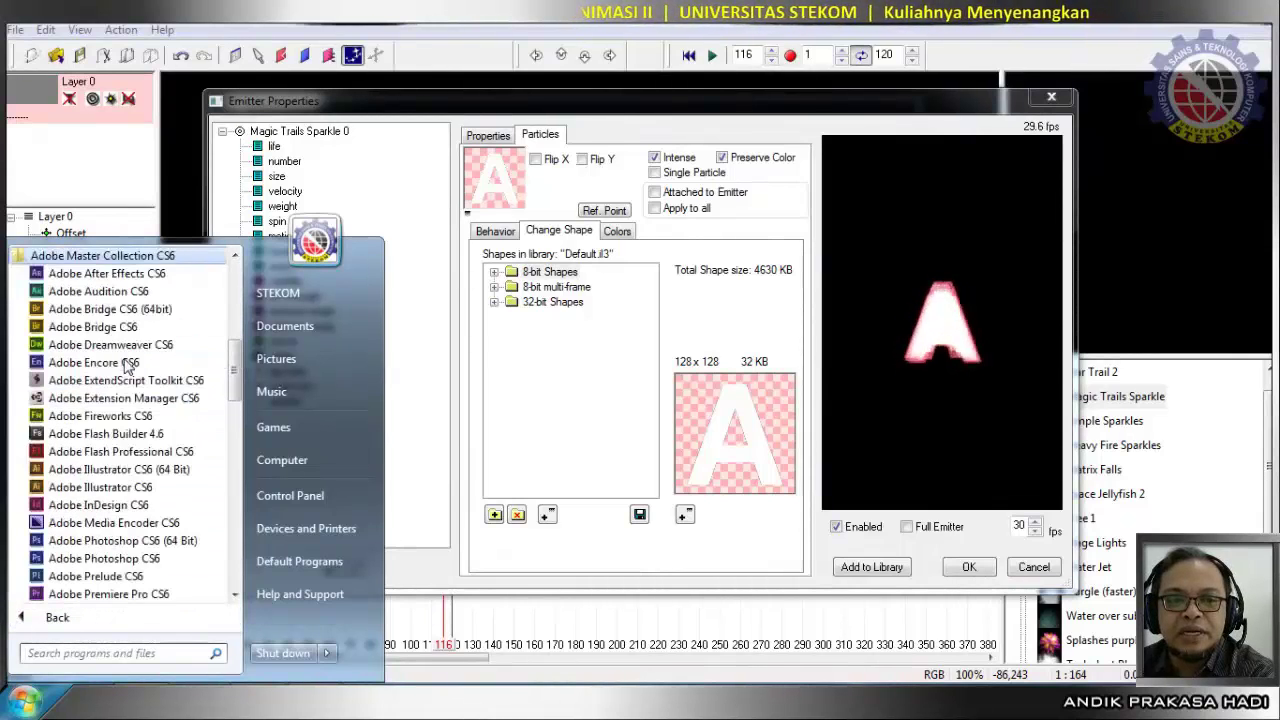
left_click(120, 544)
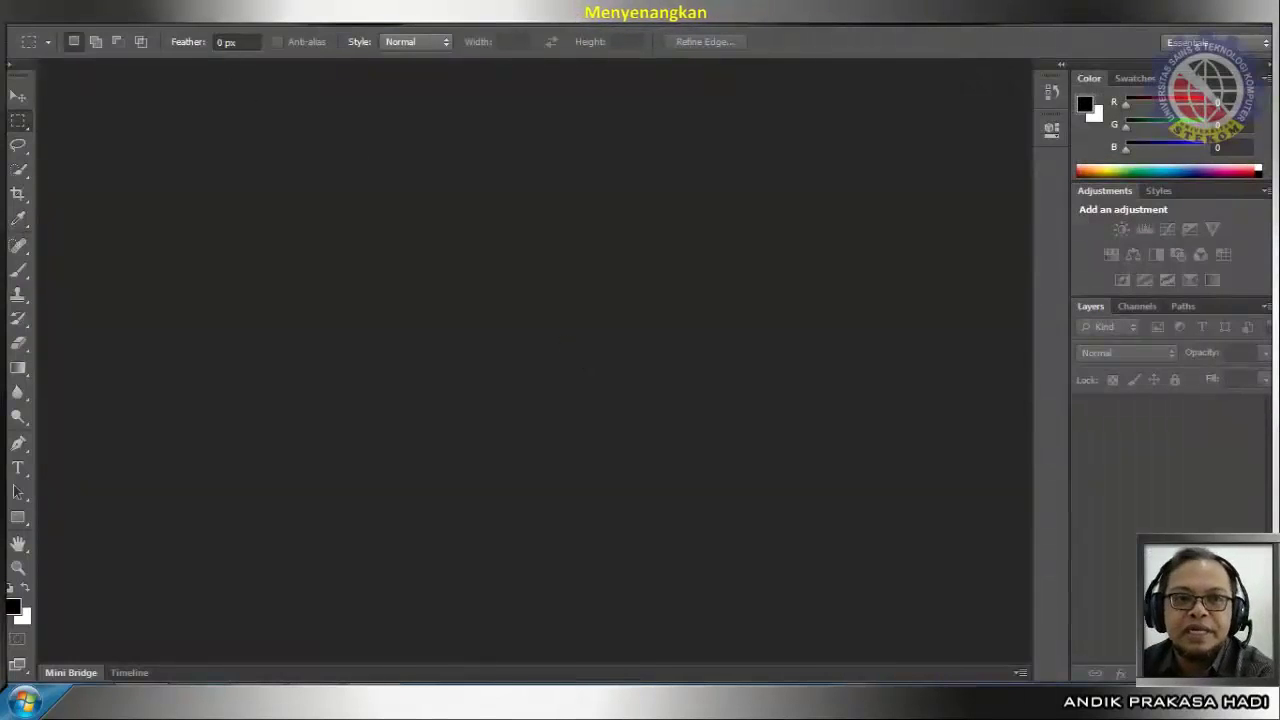
Start a new Photoshop document in RGB Color mode and set its colour depth to 32 bit.
left_click(46, 22)
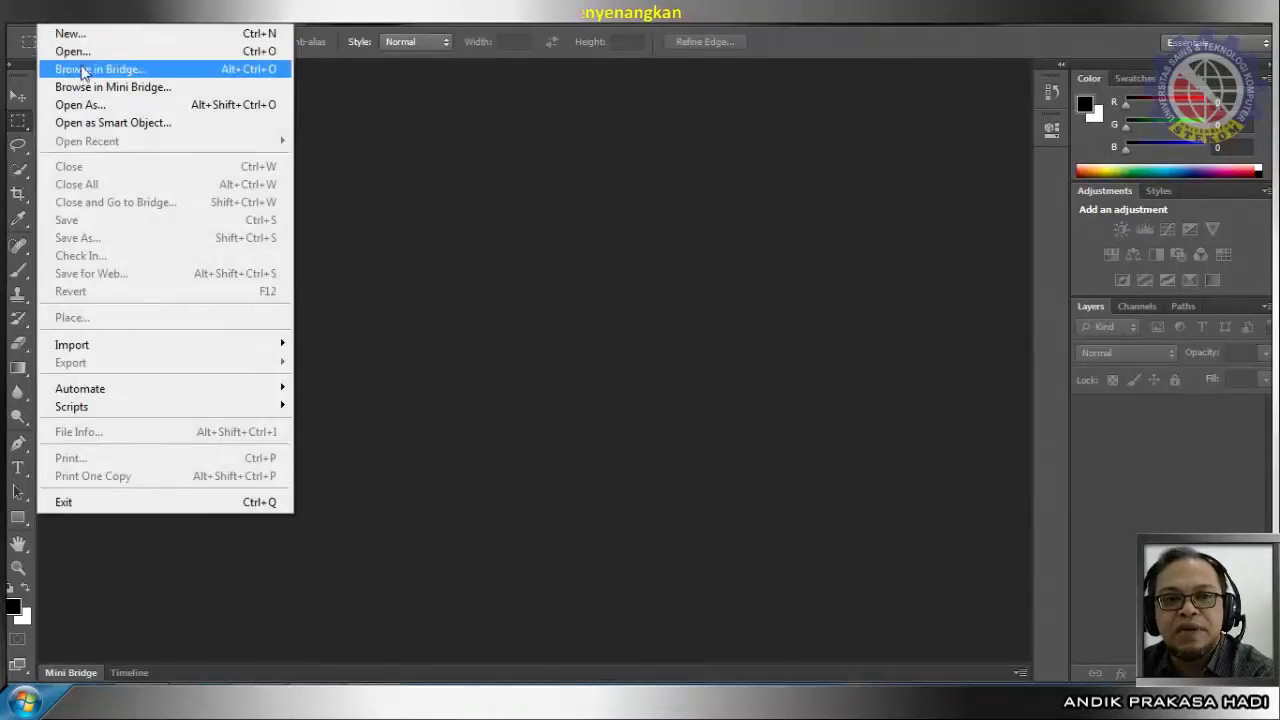
left_click(92, 38)
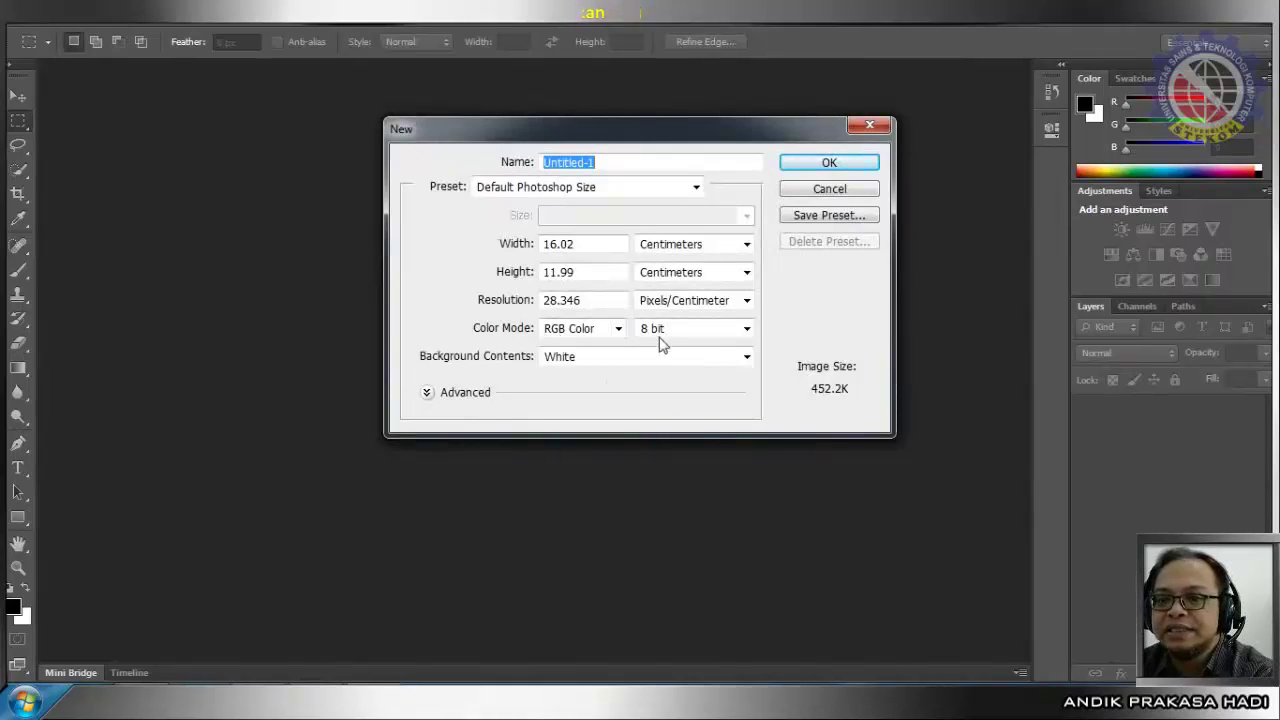
left_click(690, 336)
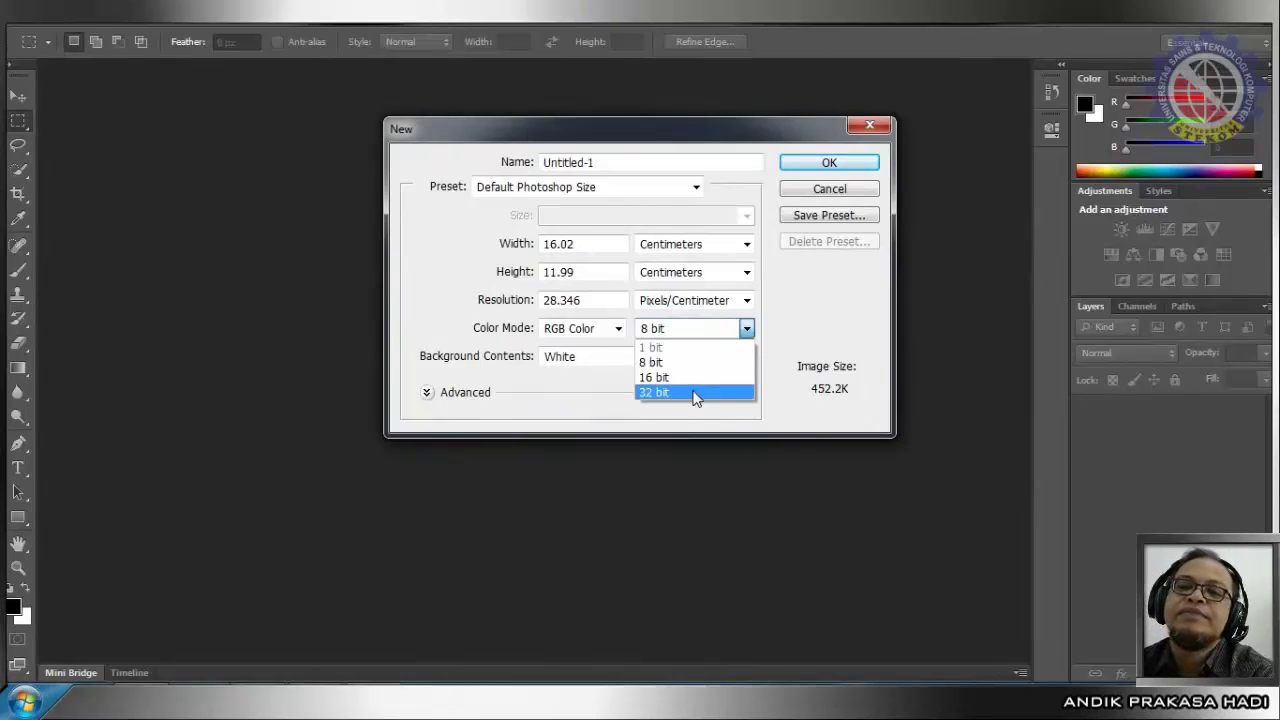
left_click(695, 364)
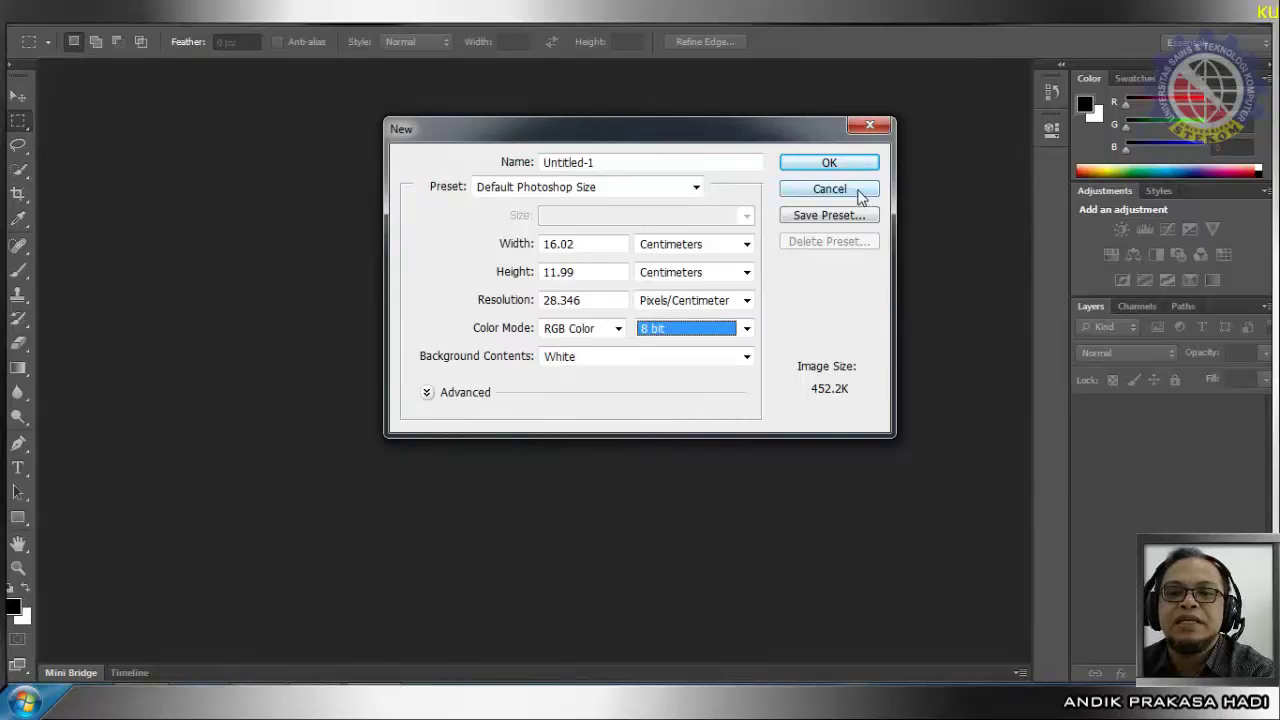
left_click(710, 332)
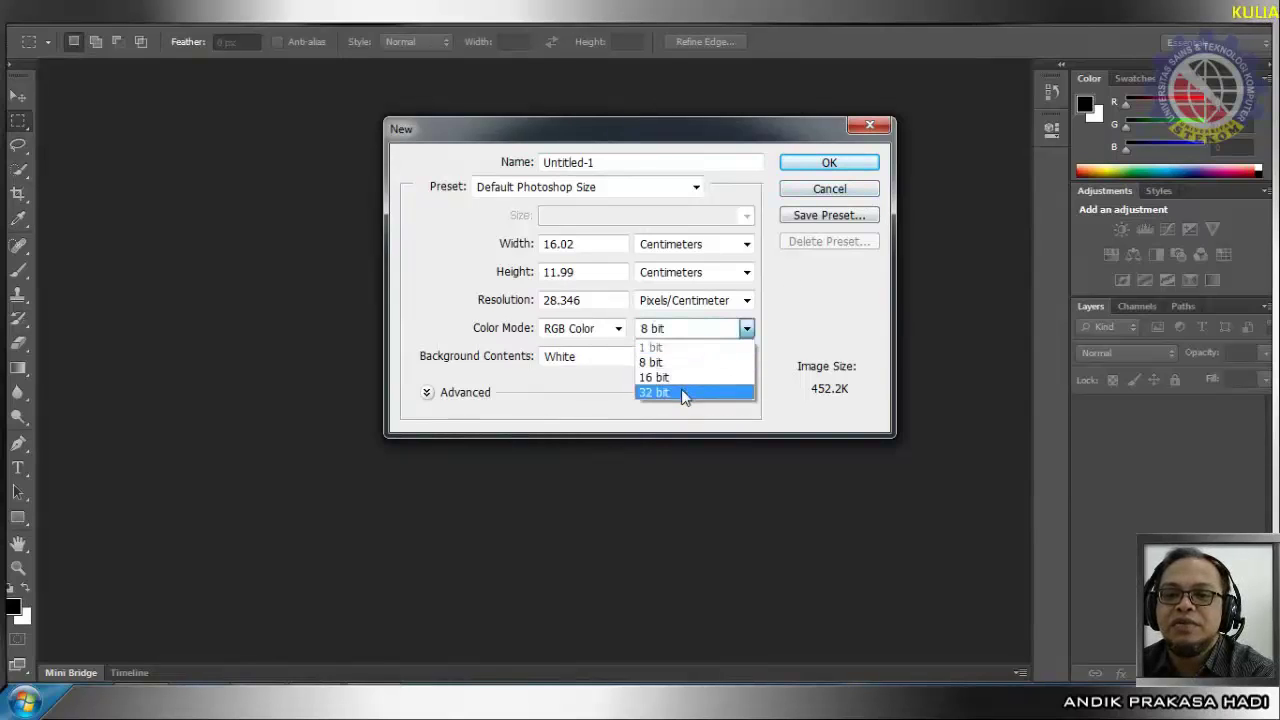
left_click(684, 393)
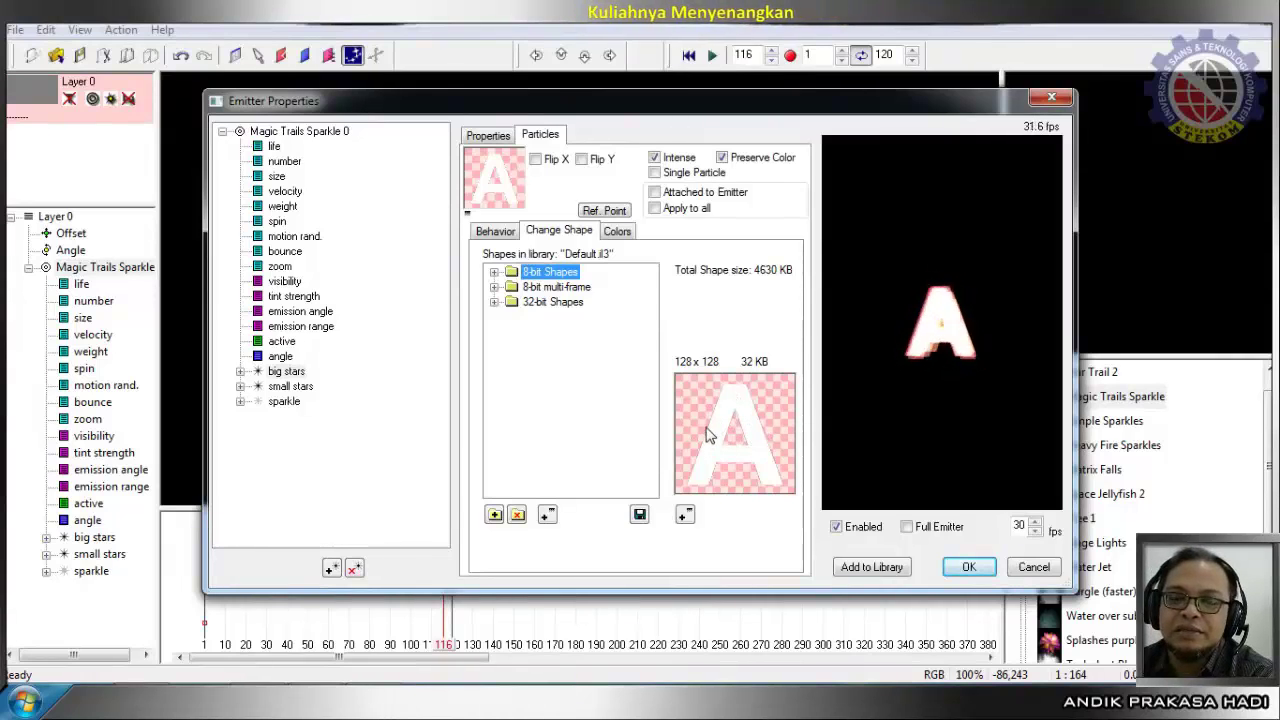
Check which image file formats the emitter's shape library can import, and cancel without loading a file.
left_click(547, 517)
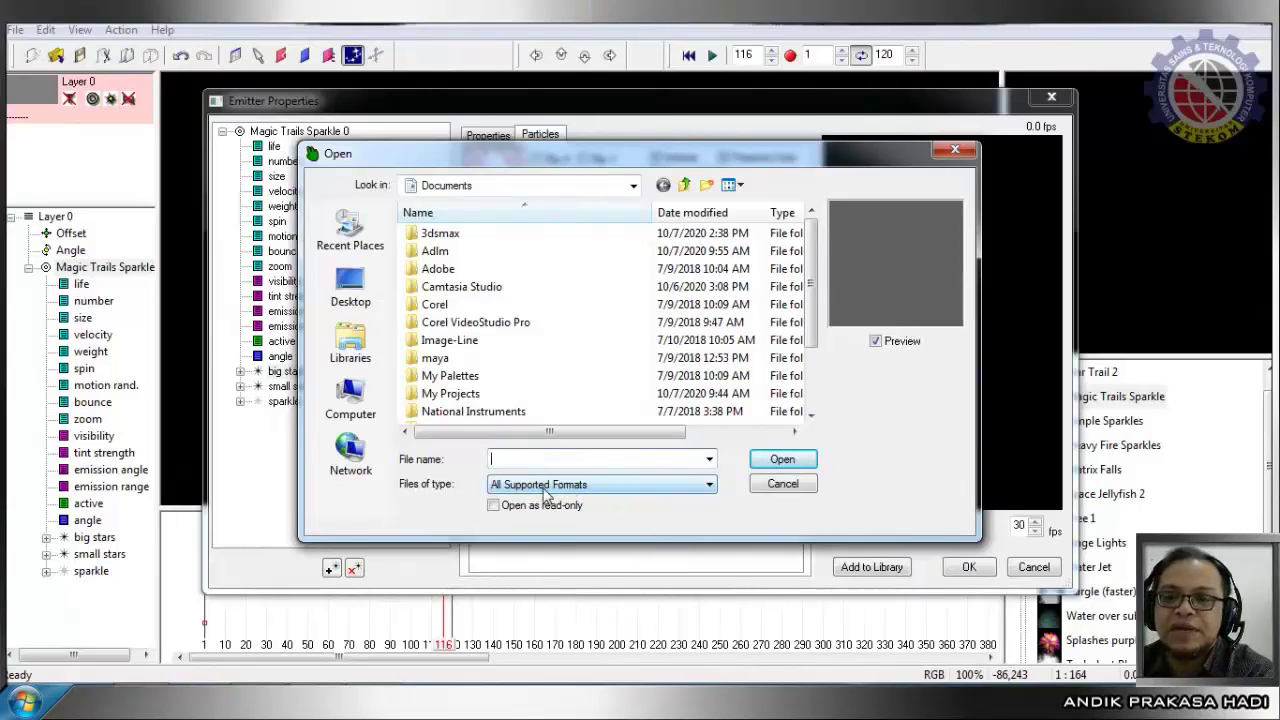
left_click(583, 486)
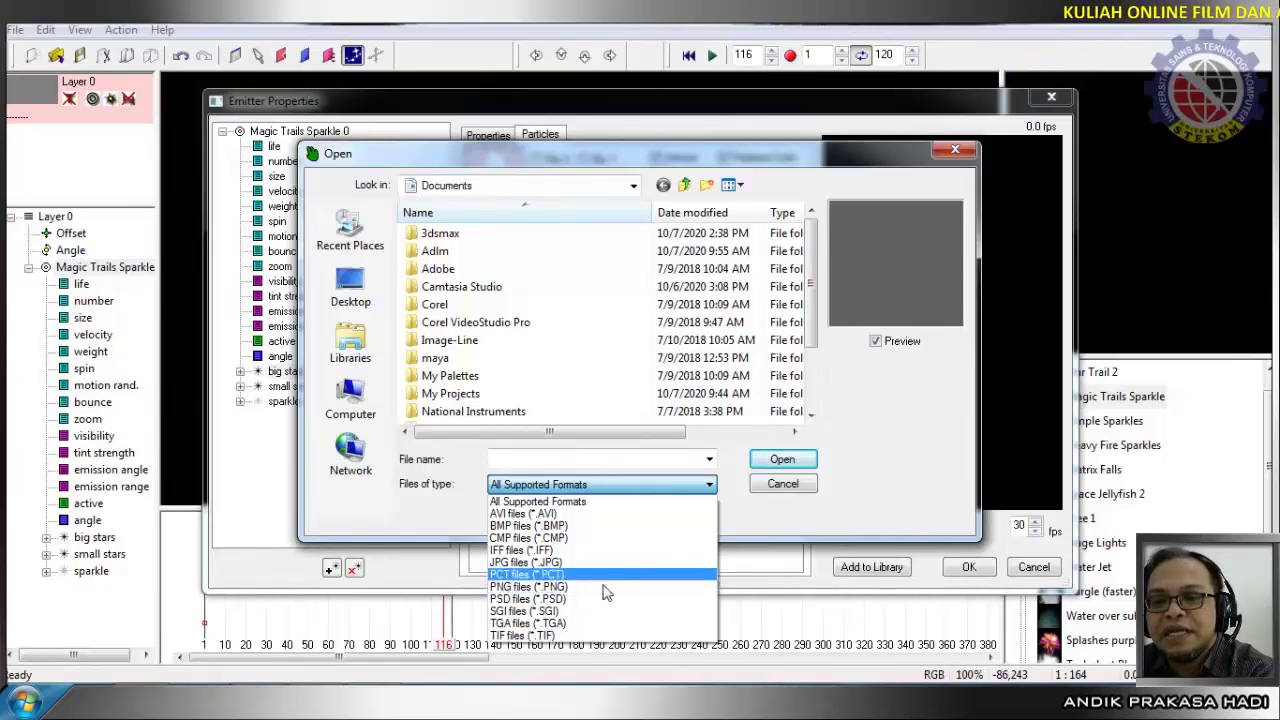
left_click(794, 486)
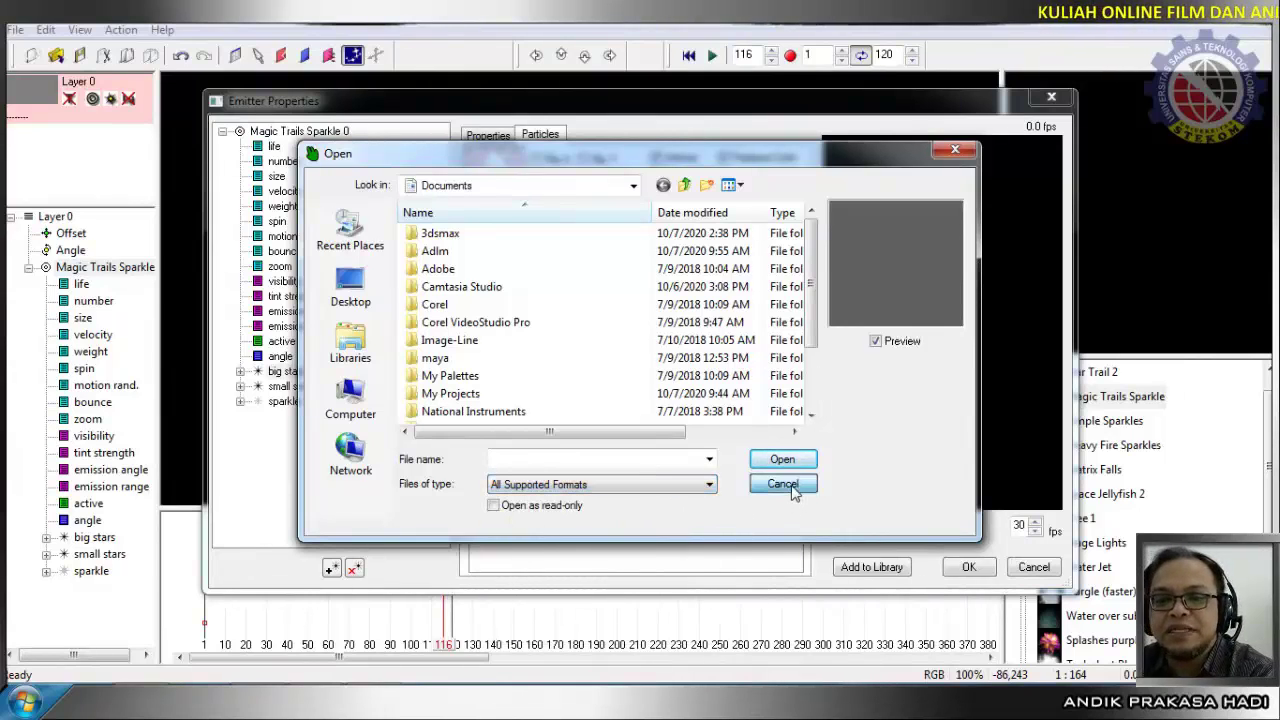
left_click(790, 486)
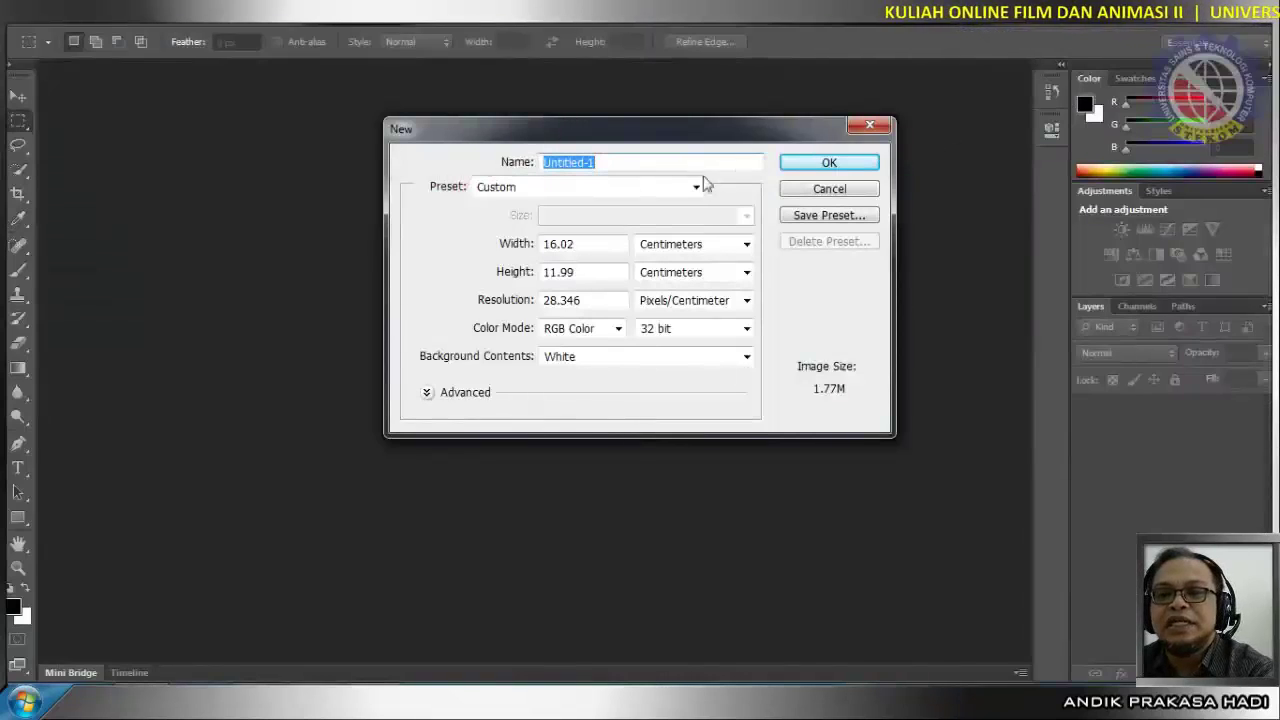
Switch the new Photoshop document's size units to pixels and set both width and height to 256 pixels.
left_click(706, 246)
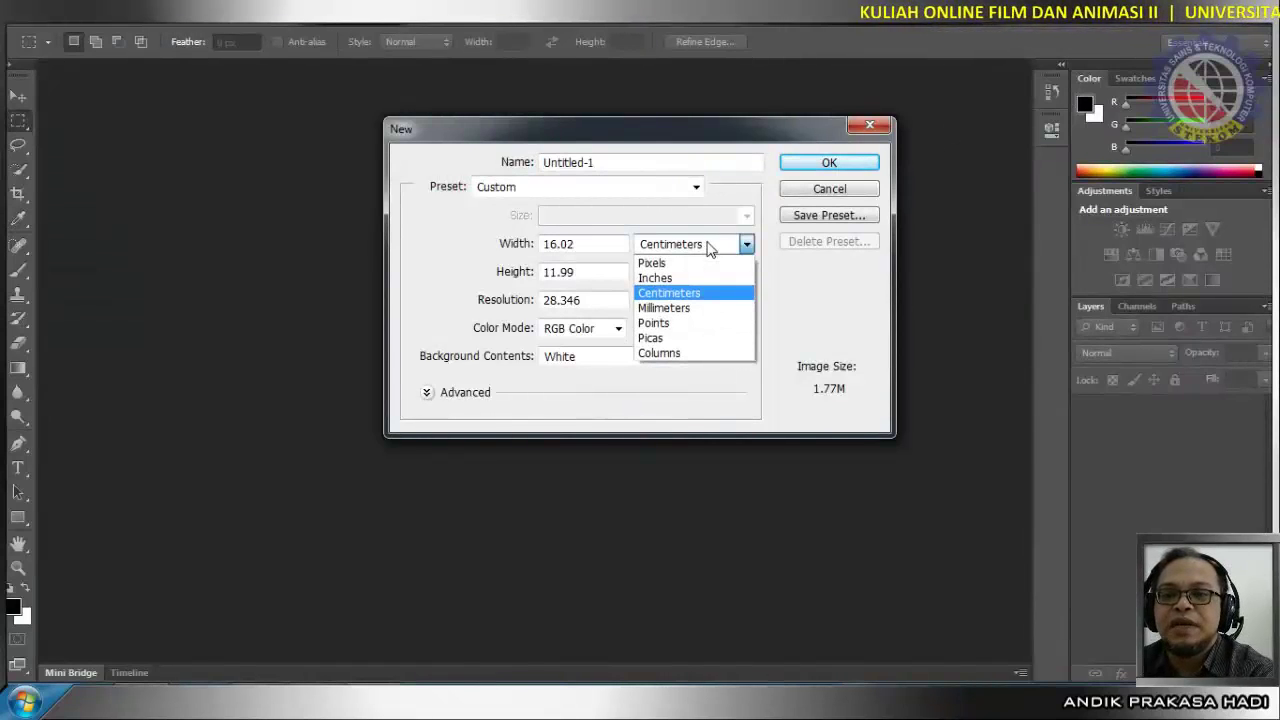
left_click(700, 263)
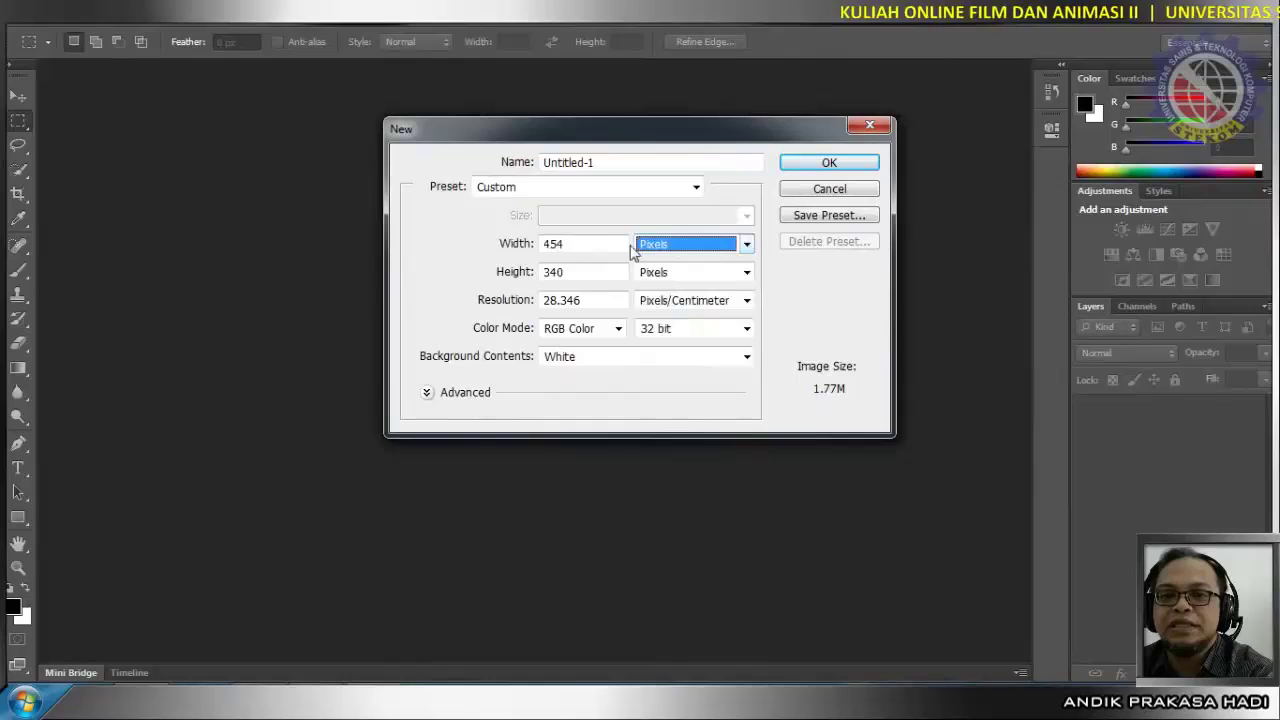
left_click(577, 244)
type("256")
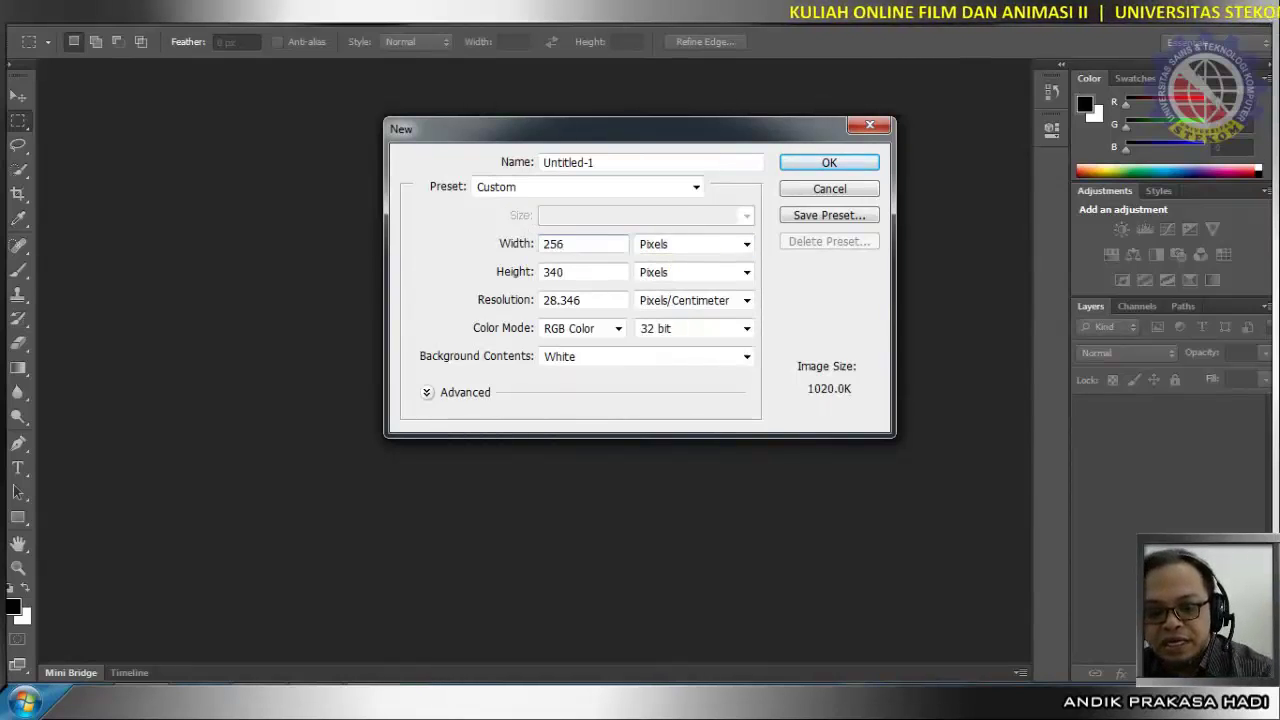
key("Tab")
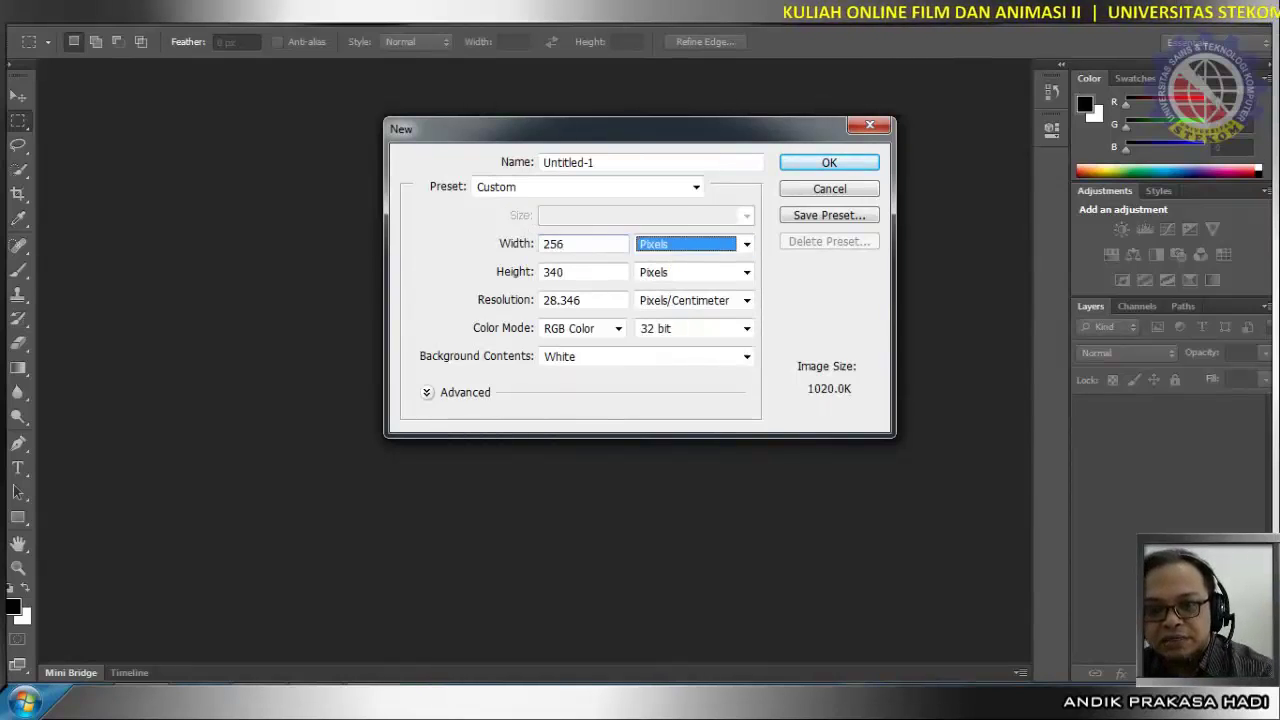
key("Tab")
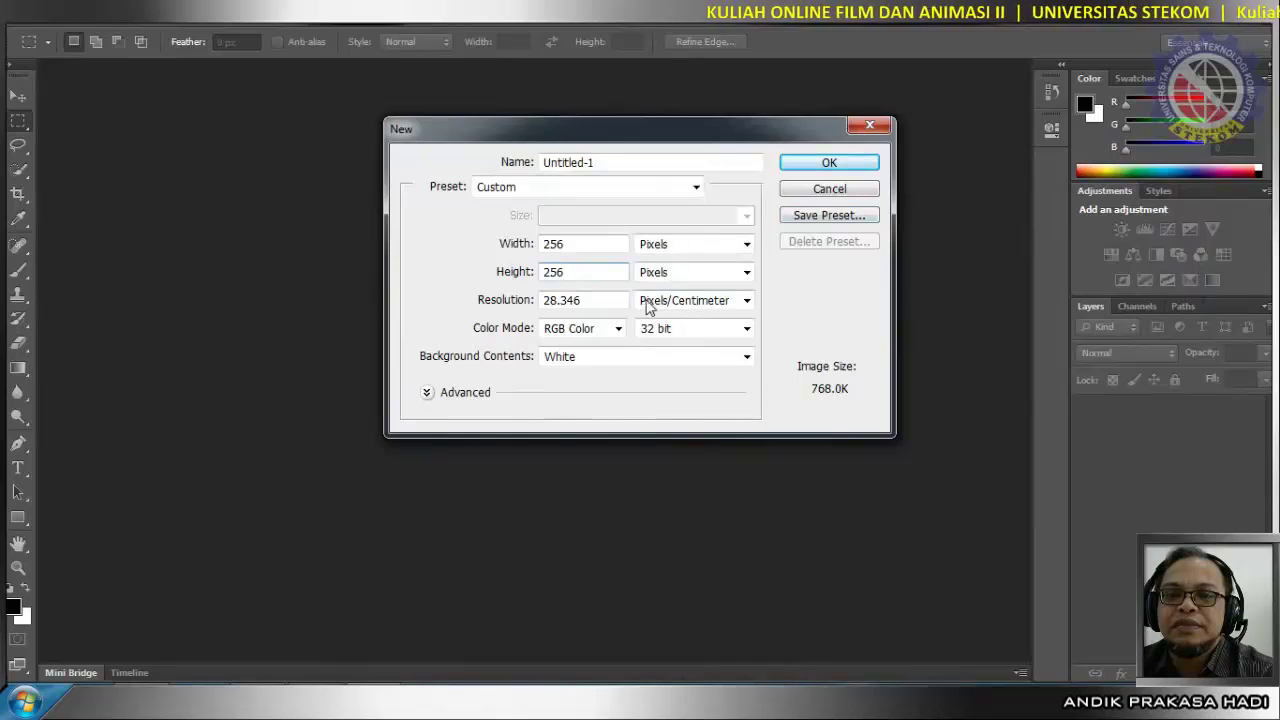
Set the new document's resolution in Pixels/Inch and create the document.
left_click(647, 302)
left_click(685, 315)
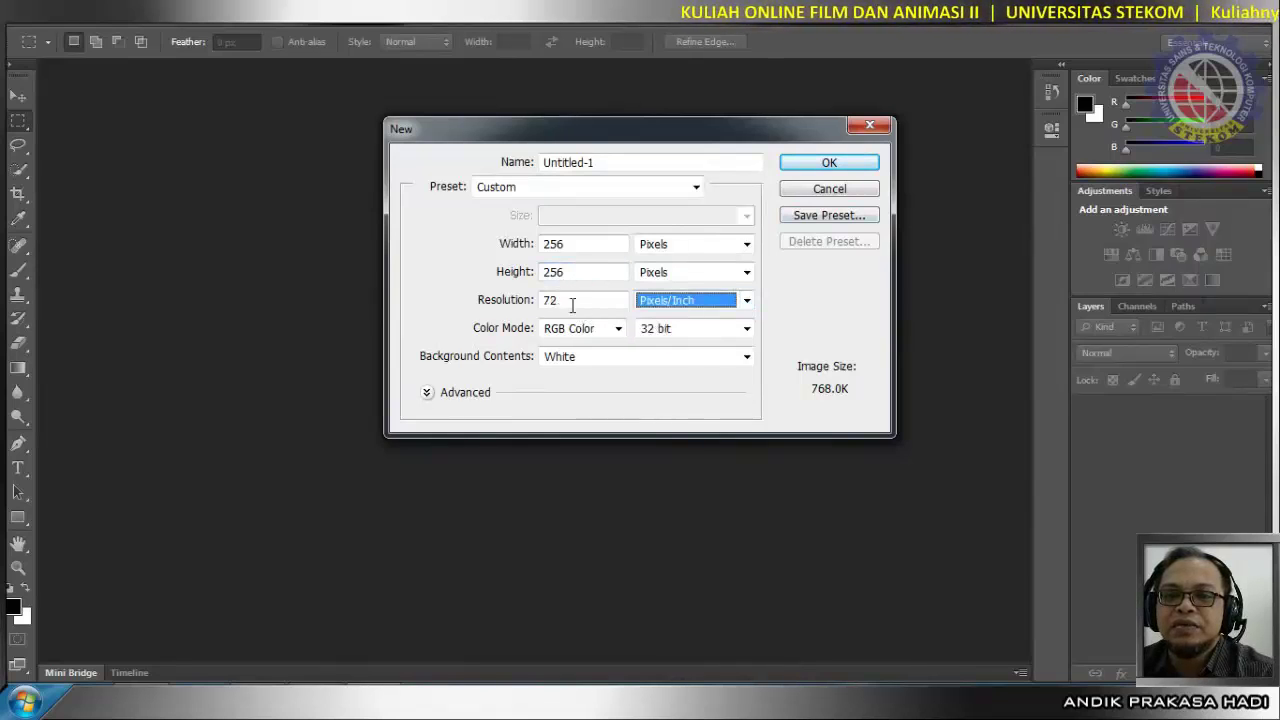
left_click_drag(568, 302, 518, 304)
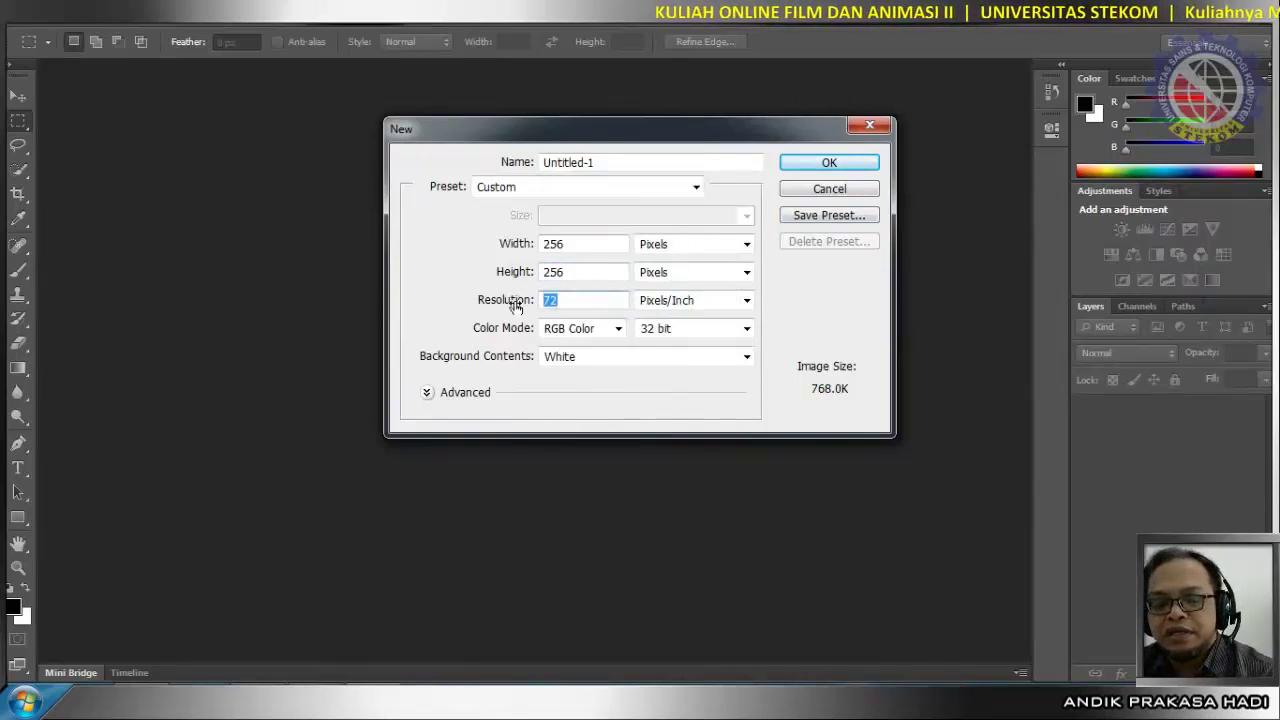
type("100")
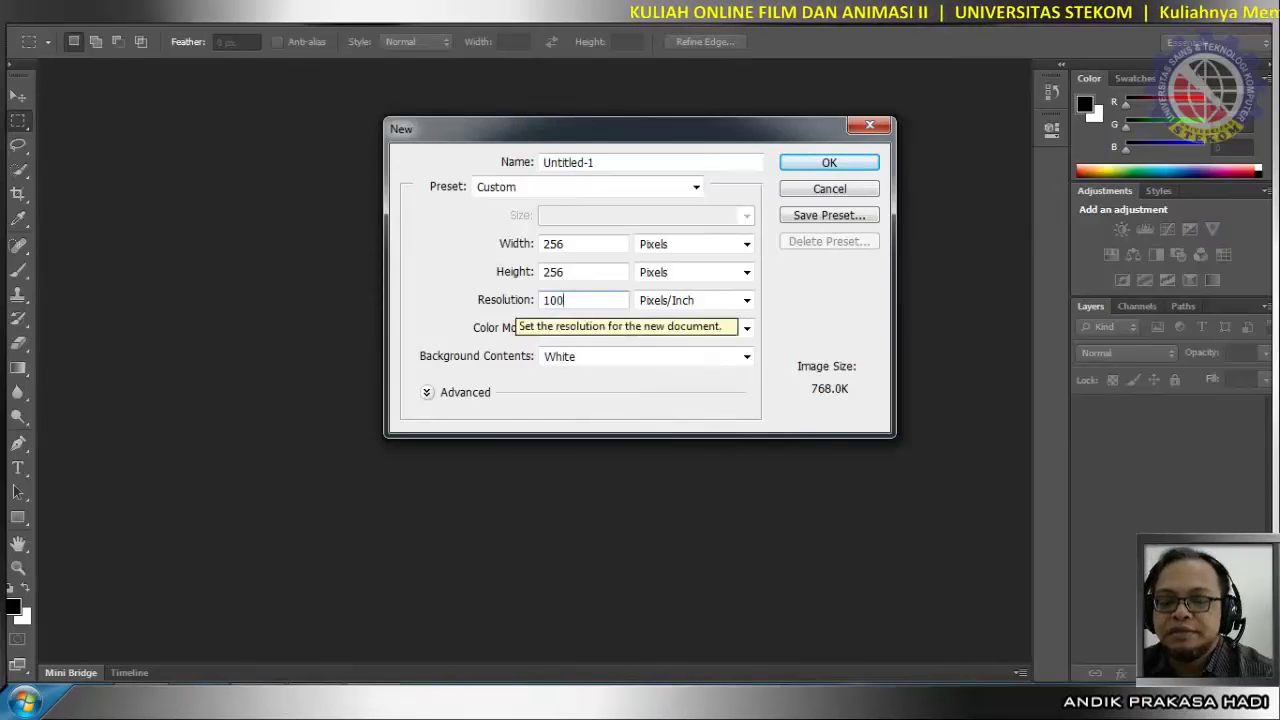
key("BackSpace")
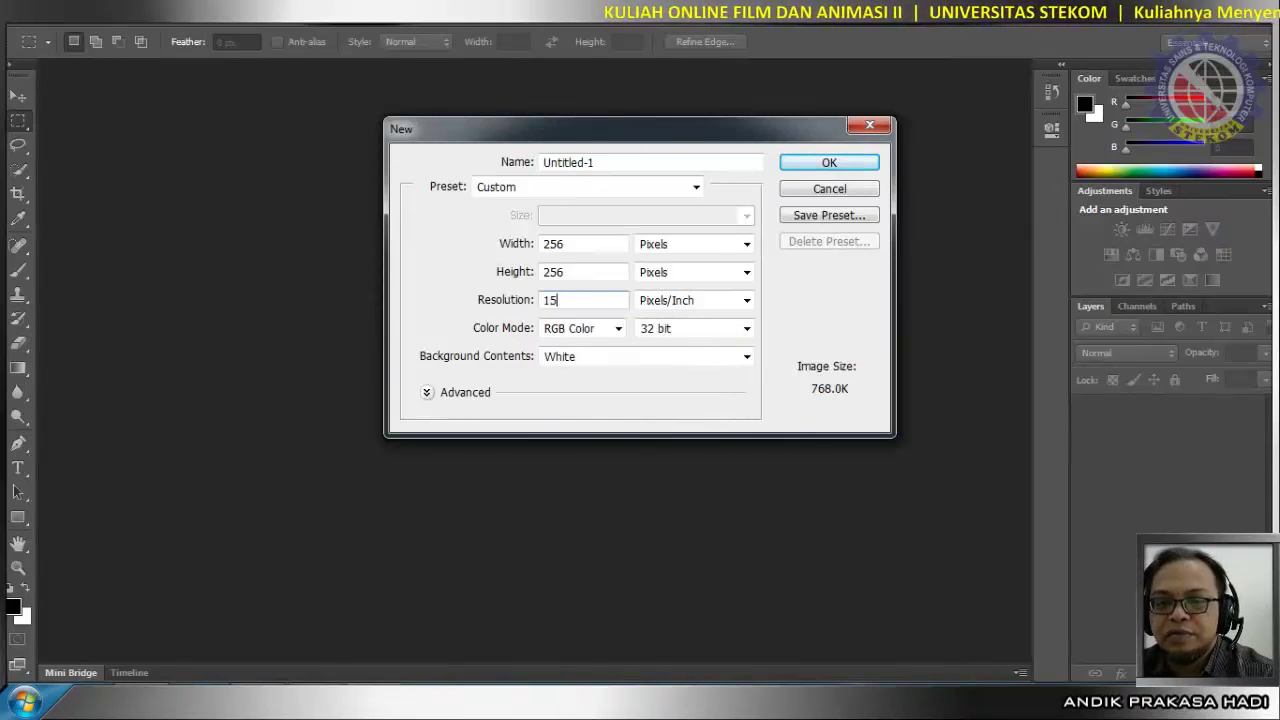
left_click(817, 168)
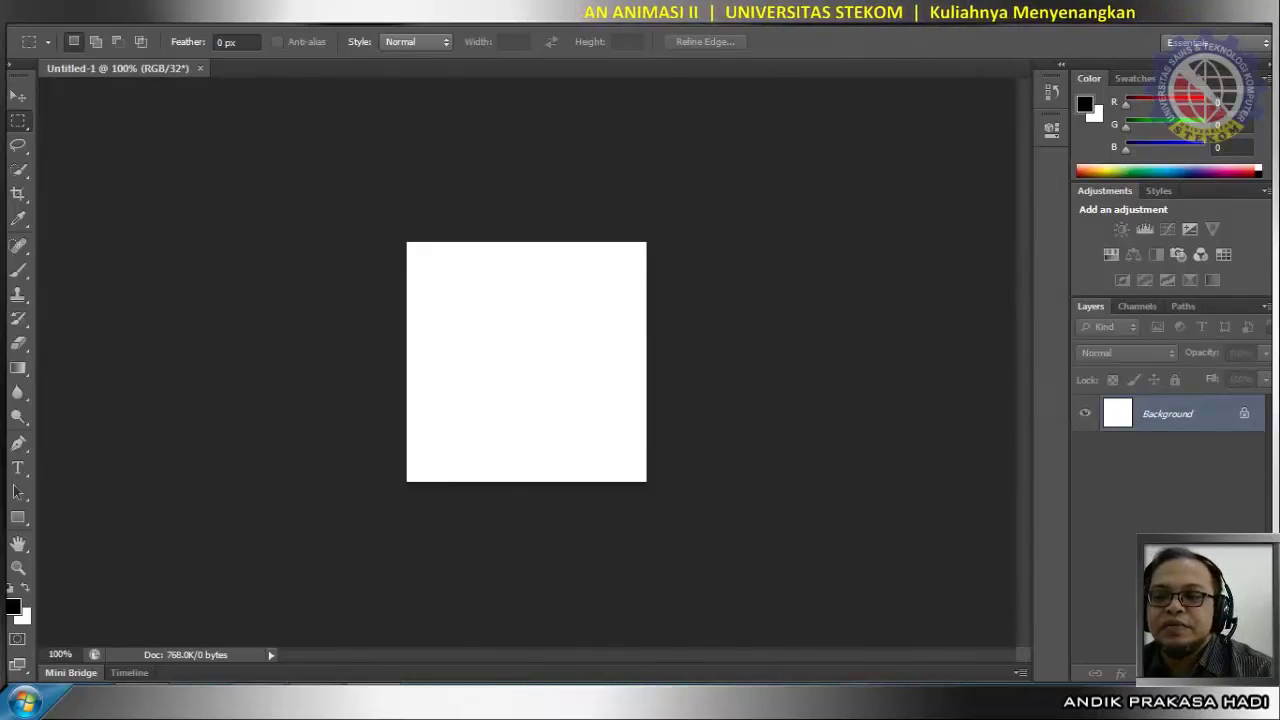
Add an empty layer and hide the Background layer.
key("ctrl+shift+alt+n")
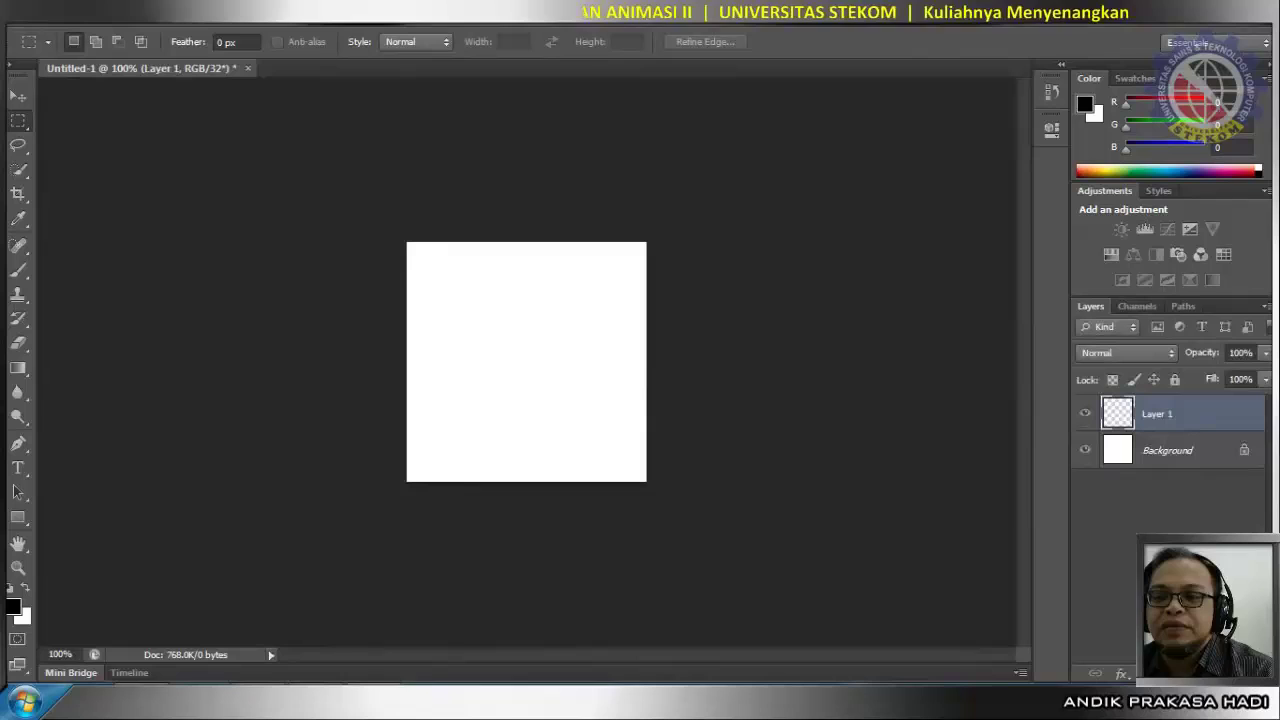
left_click(1085, 451)
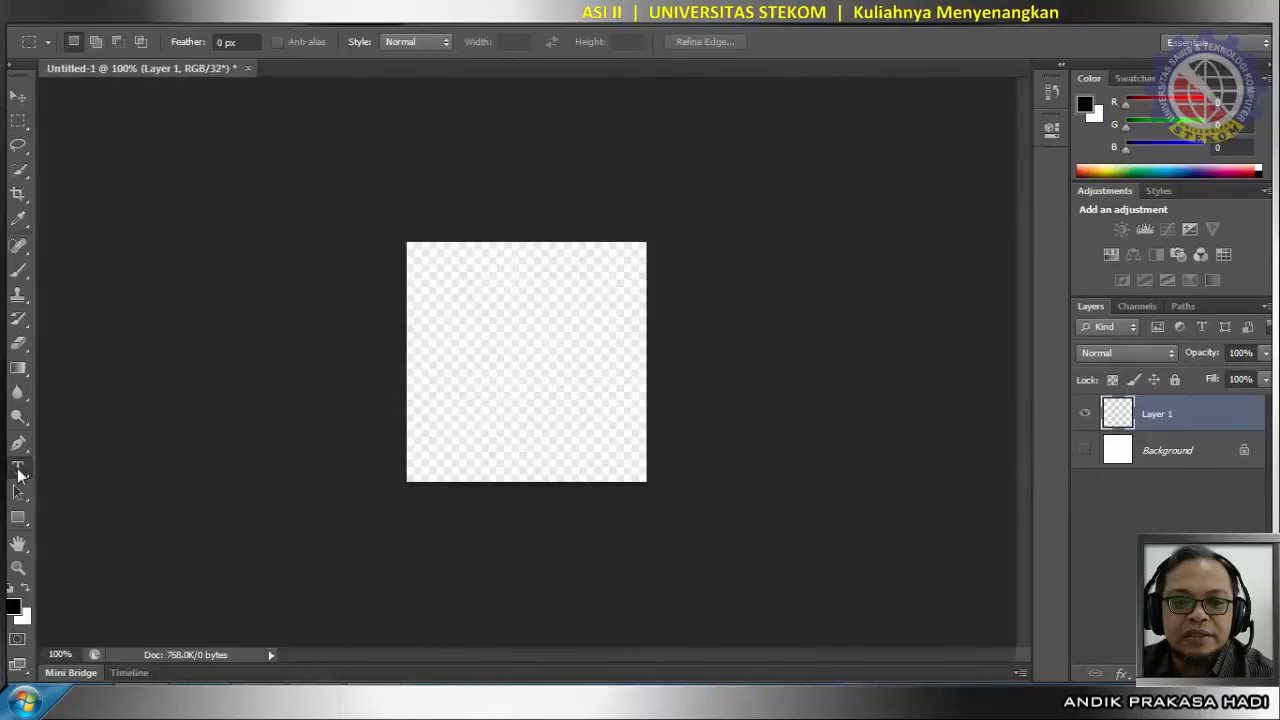
Place the letter "U" as text in the upper-left area of the canvas.
left_click(448, 300)
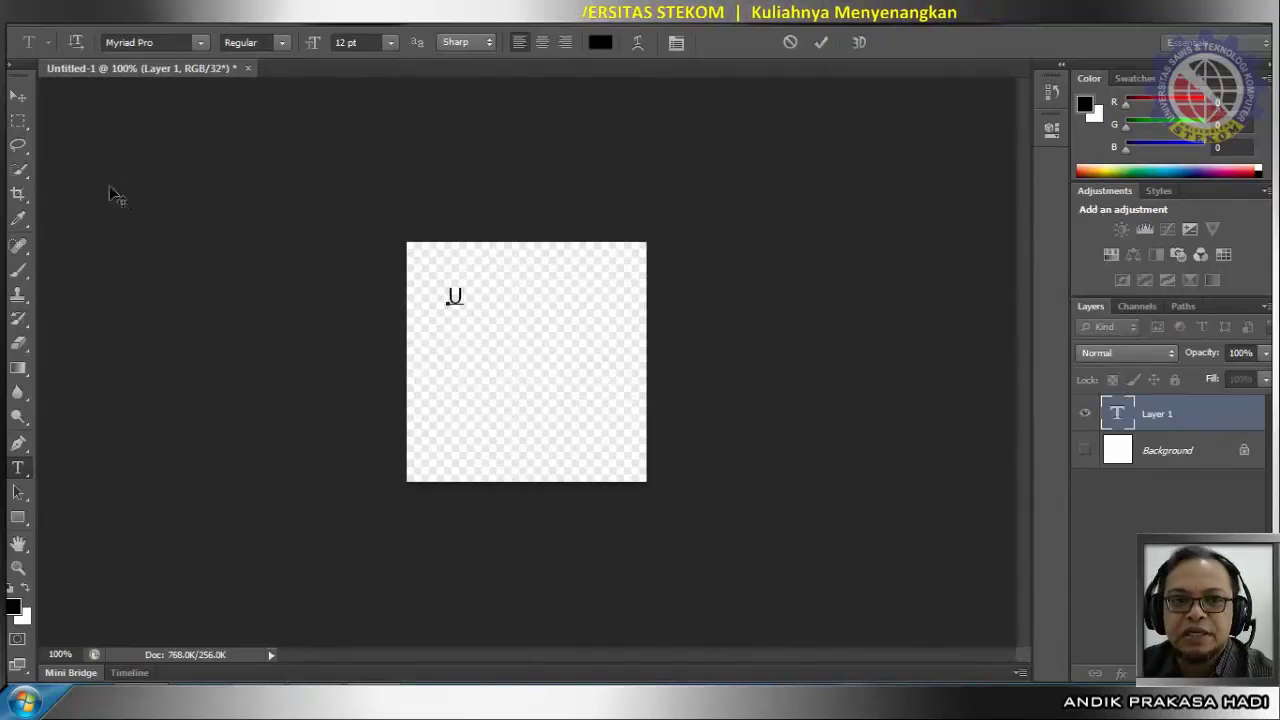
left_click(9, 99)
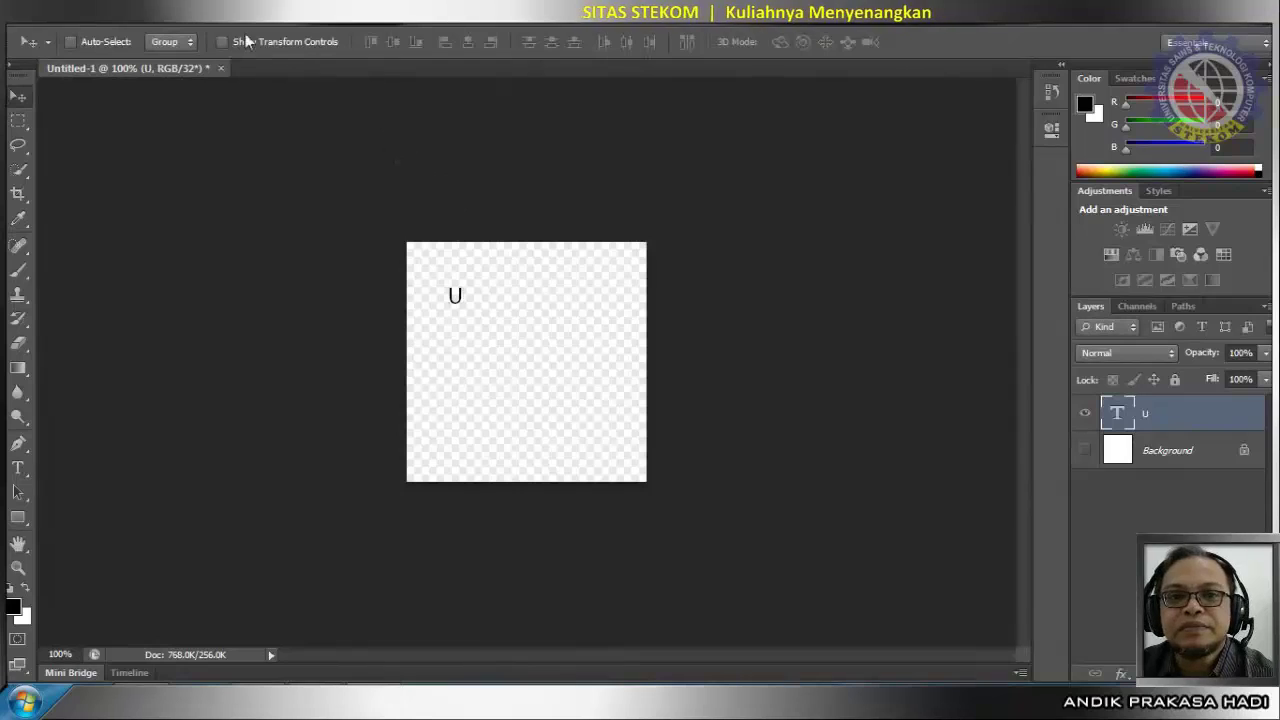
double_click(1119, 412)
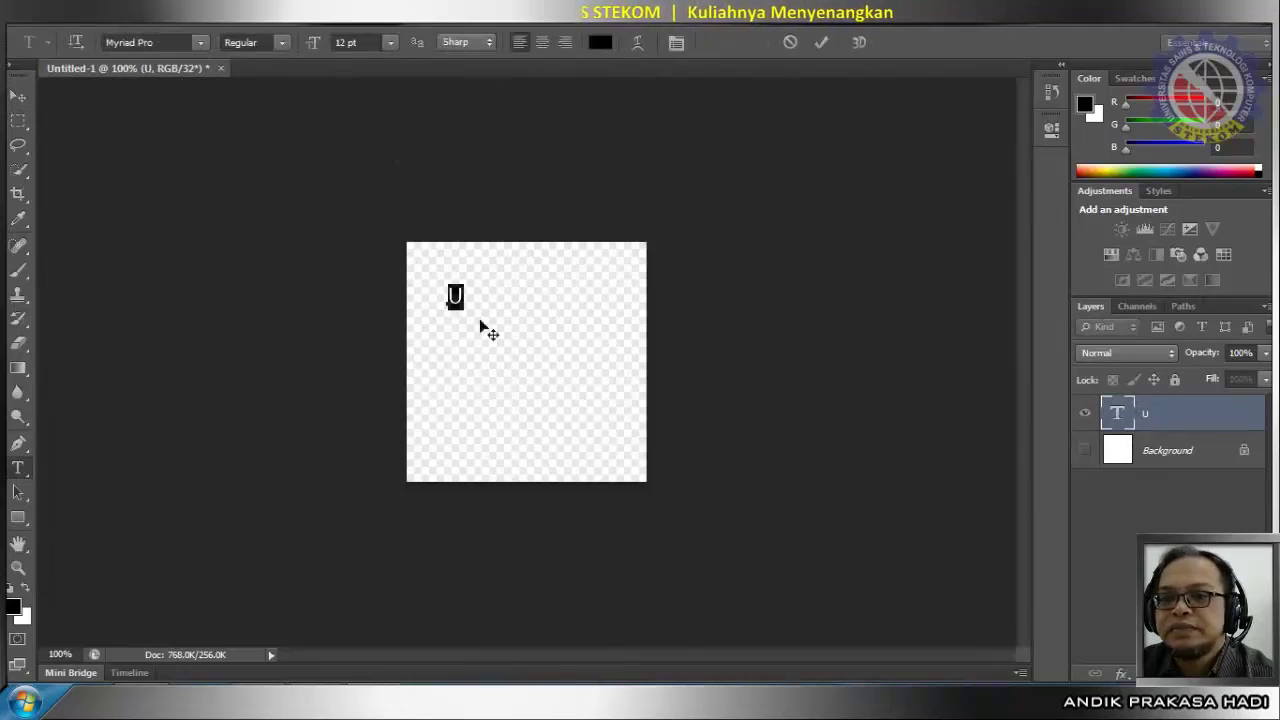
left_click(821, 45)
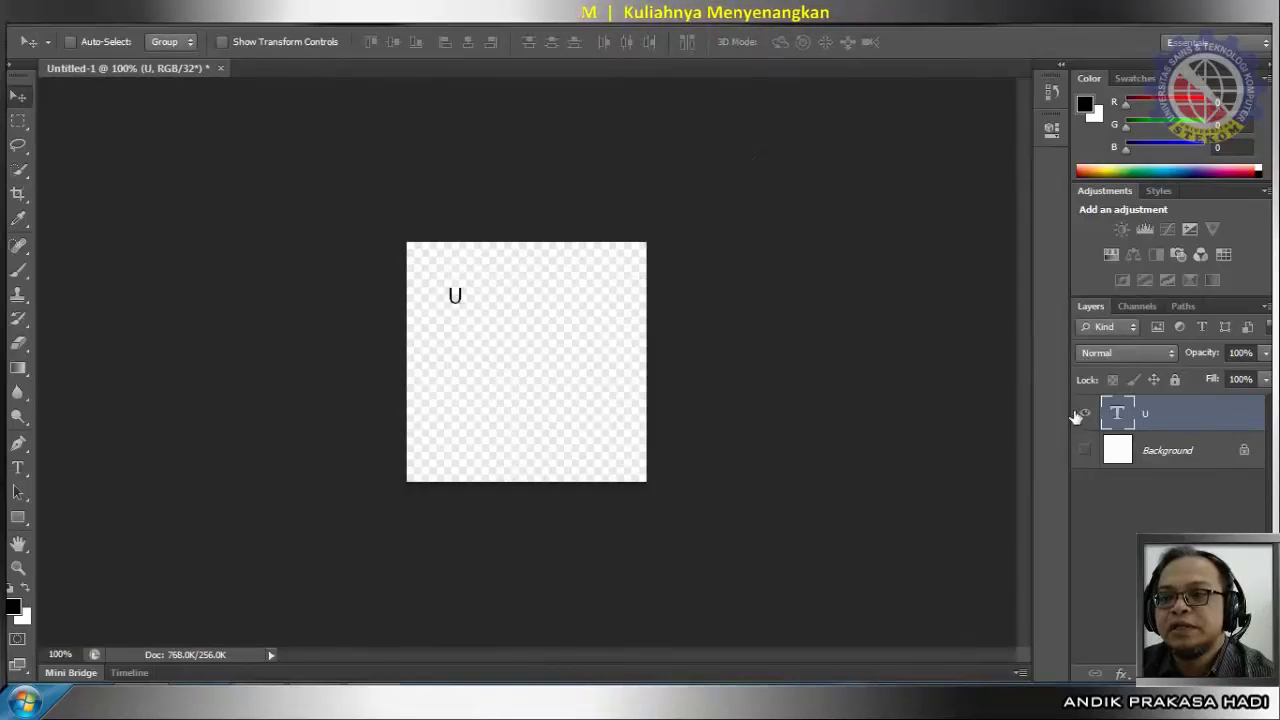
Format the letter U in Nightclub BTN at 72 pt and move it fully inside the canvas, near the upper centre.
double_click(1119, 413)
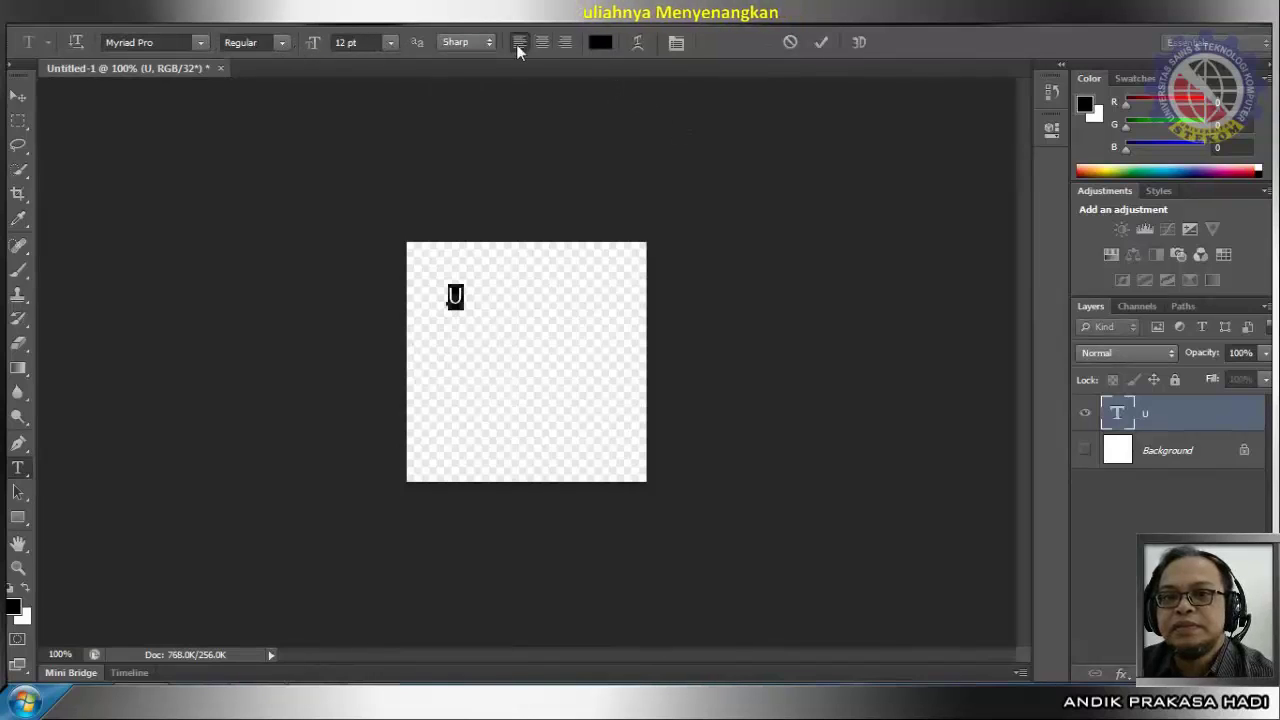
left_click(202, 44)
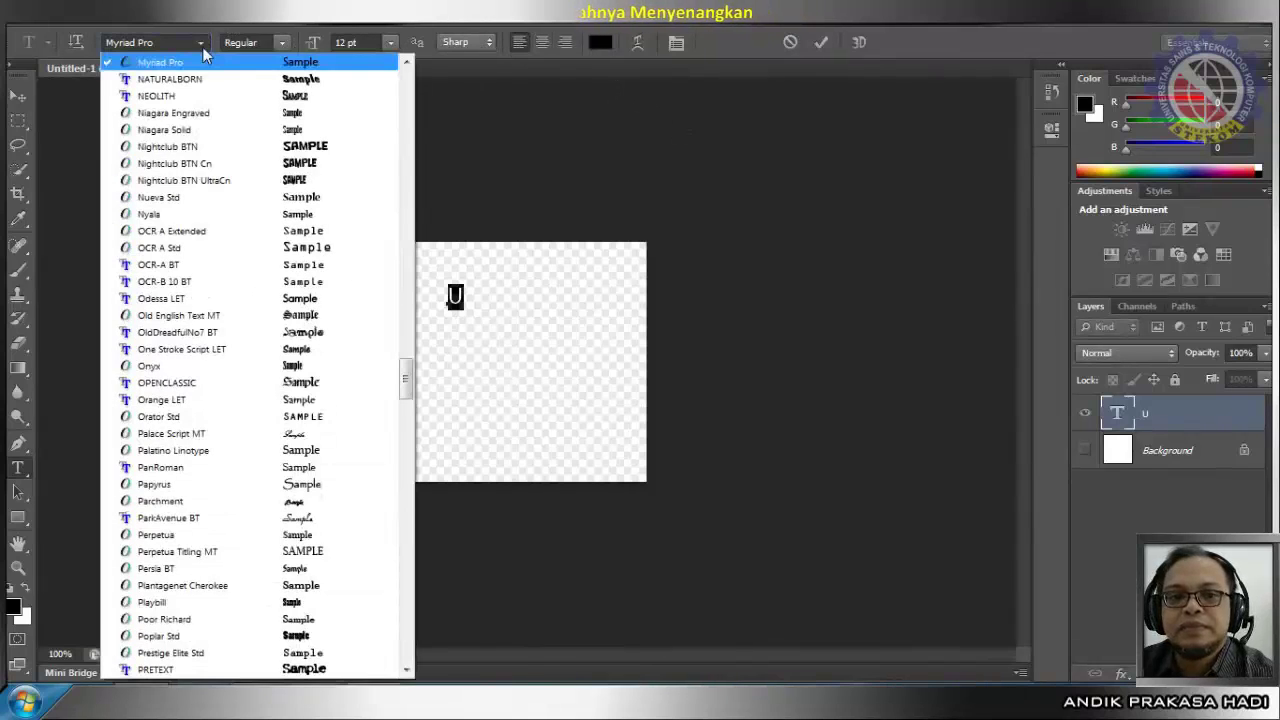
left_click(192, 148)
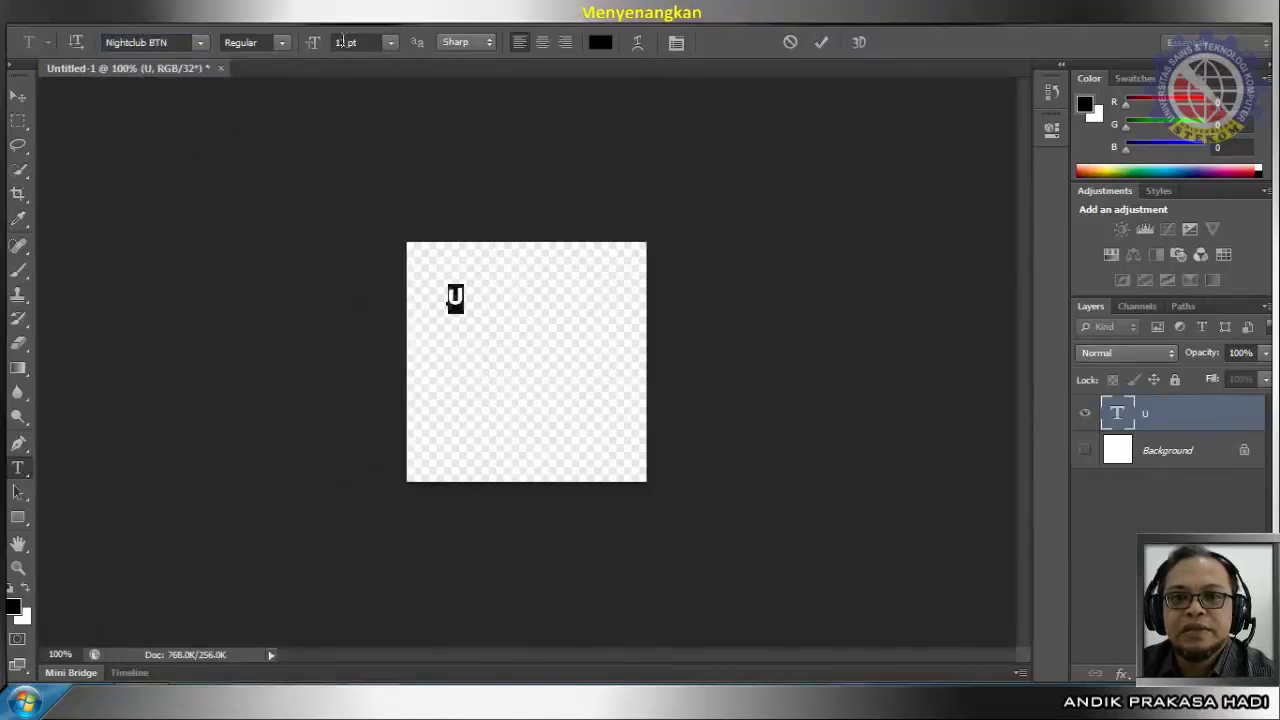
left_click(392, 45)
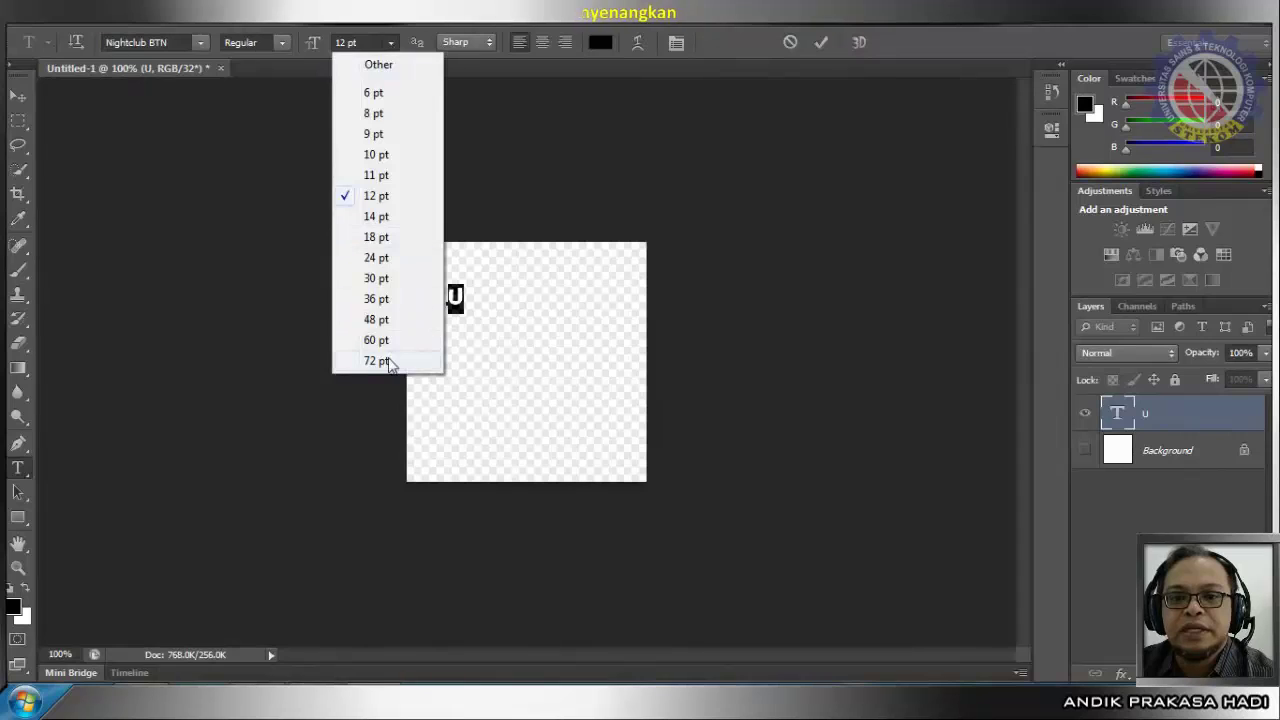
left_click(378, 361)
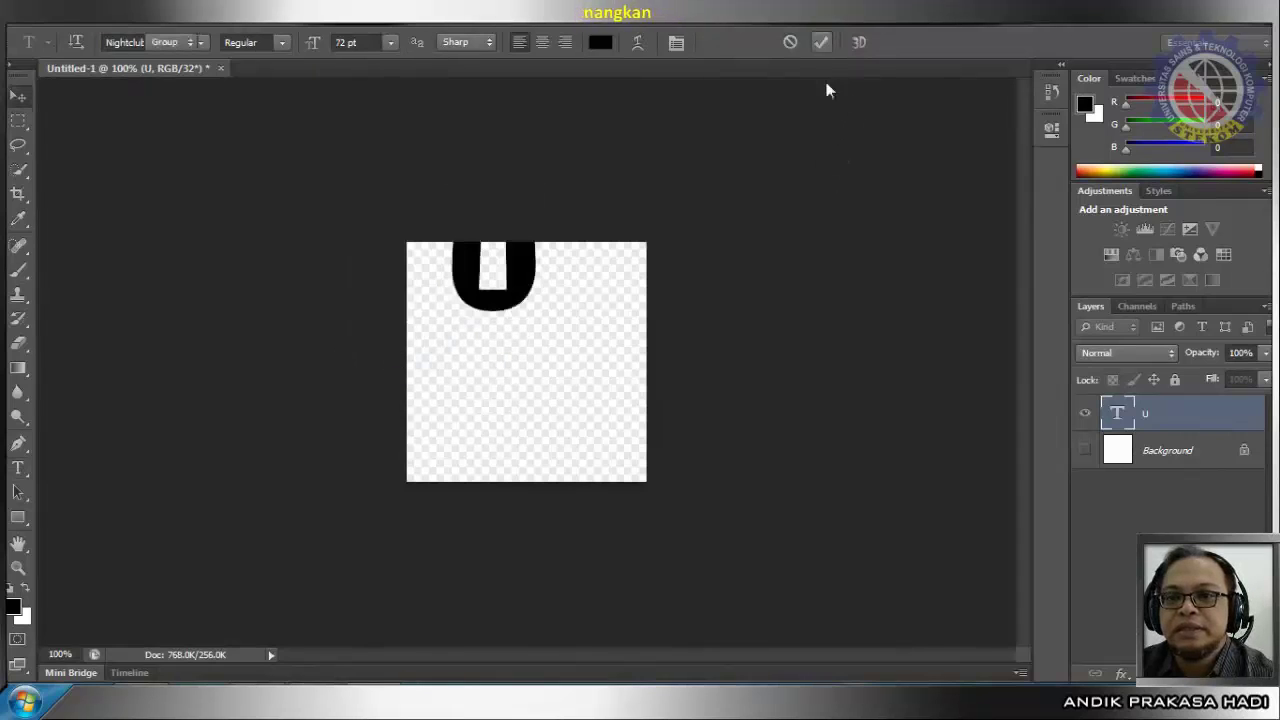
left_click(18, 95)
left_click_drag(515, 290, 556, 350)
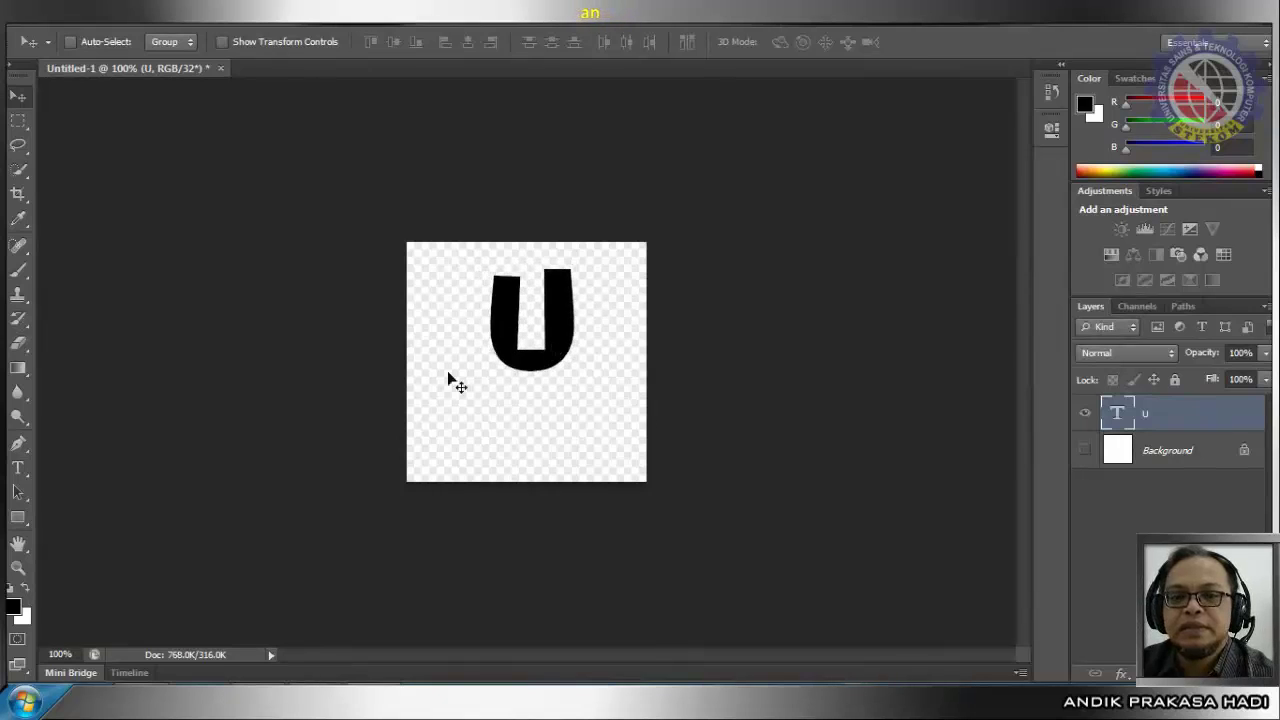
left_click(19, 467)
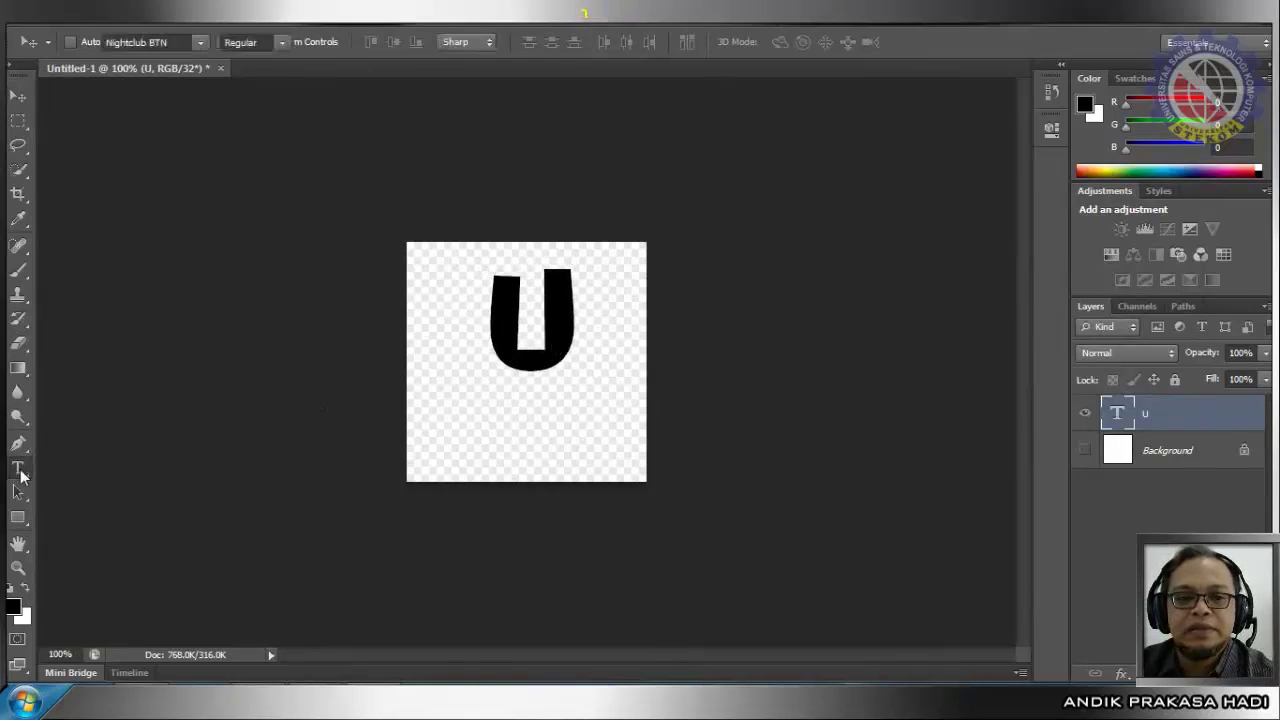
left_click(497, 406)
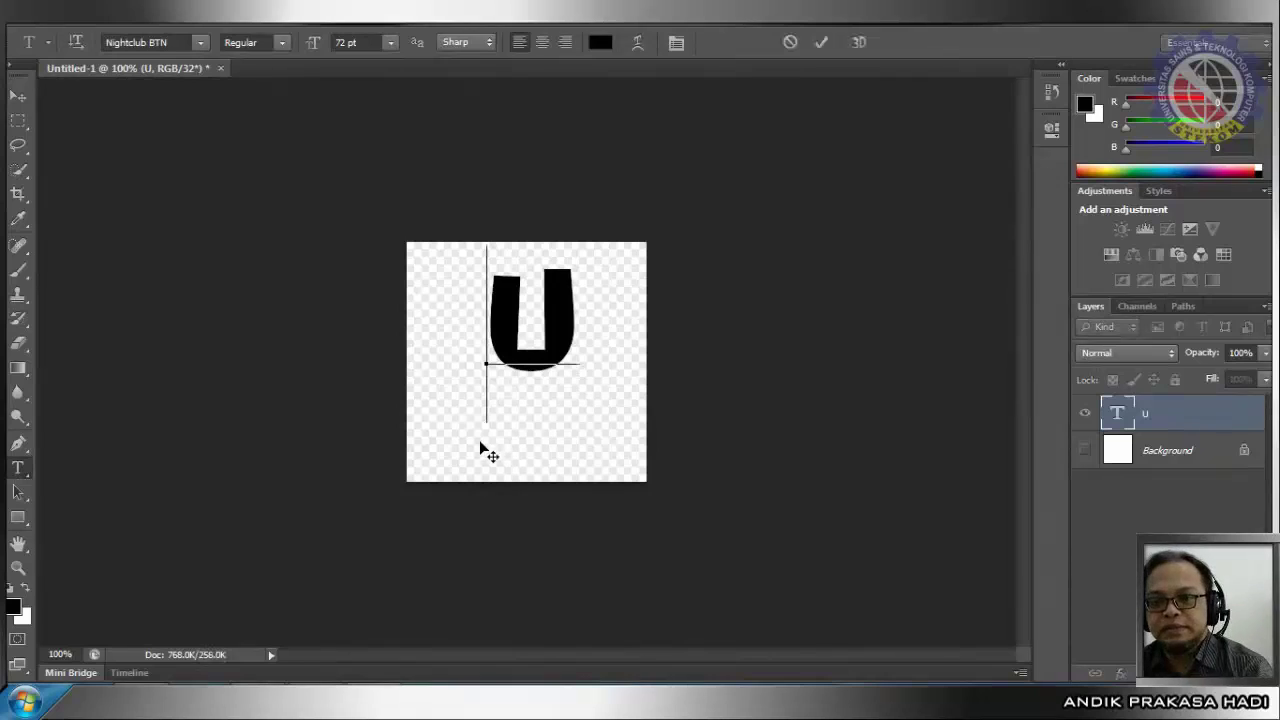
left_click(790, 42)
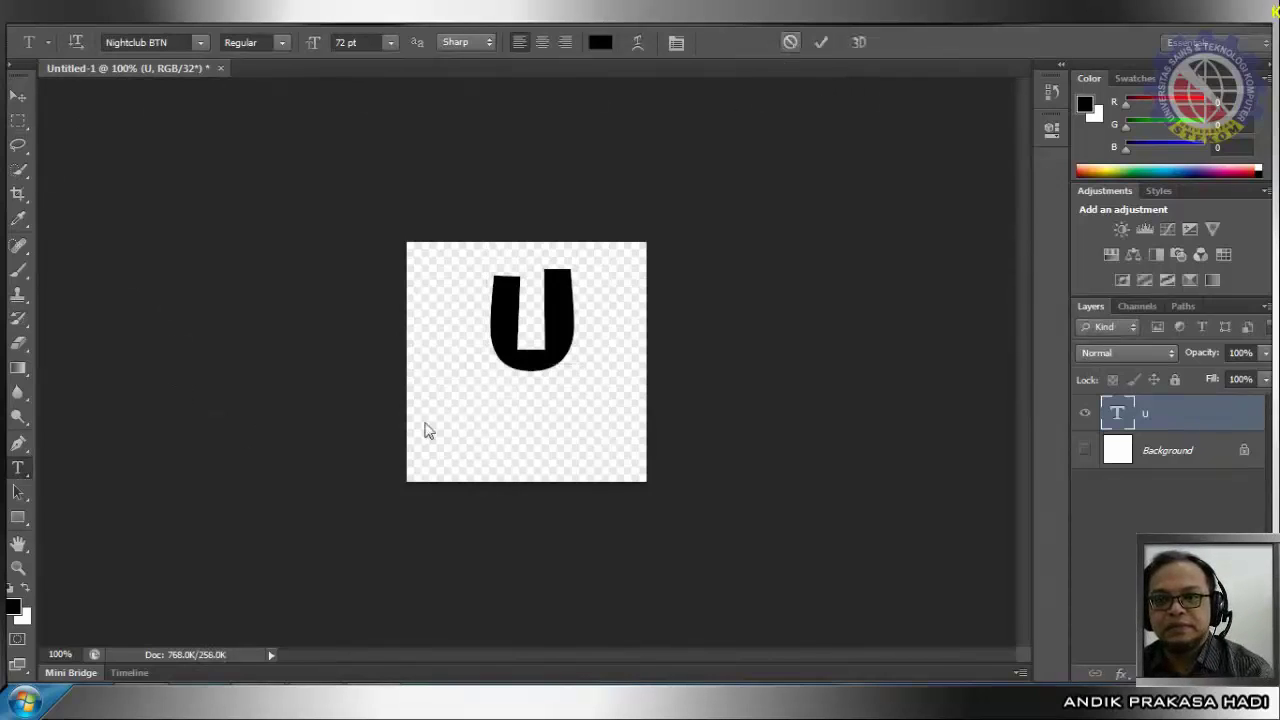
Add the text "STEKOM" as a separate text layer below the letter U.
left_click(442, 528)
type("S")
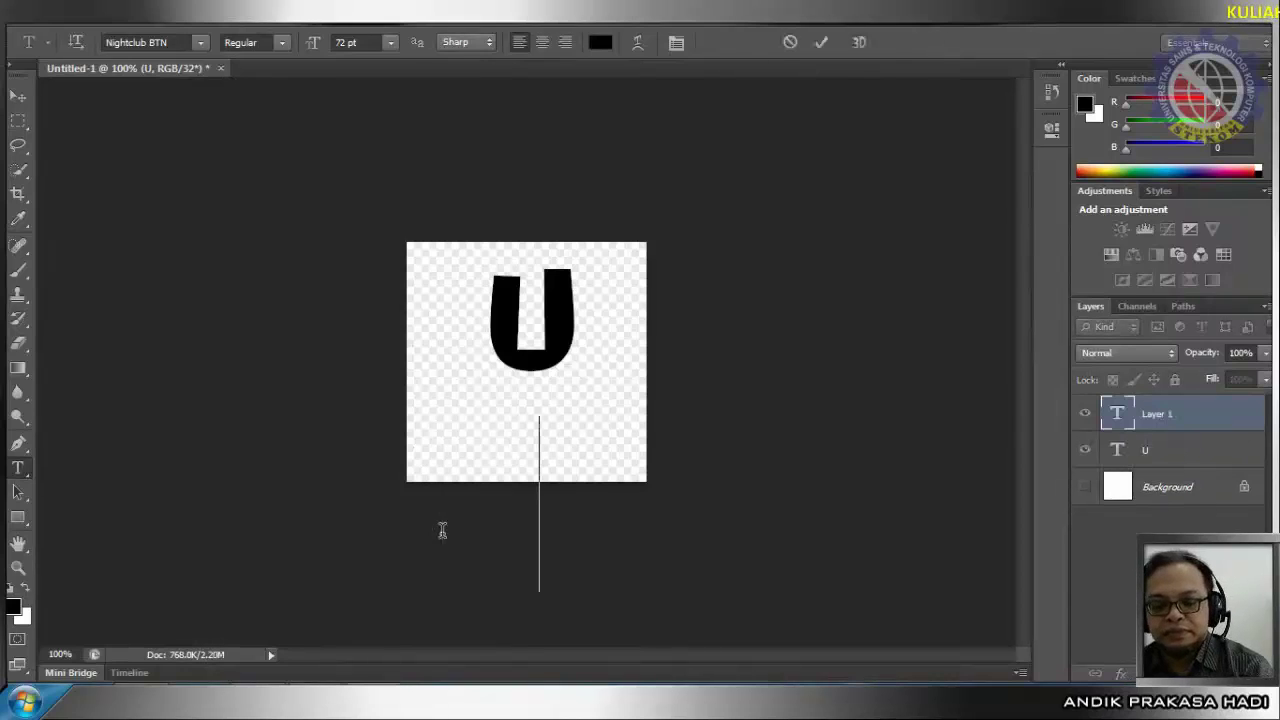
type("TE")
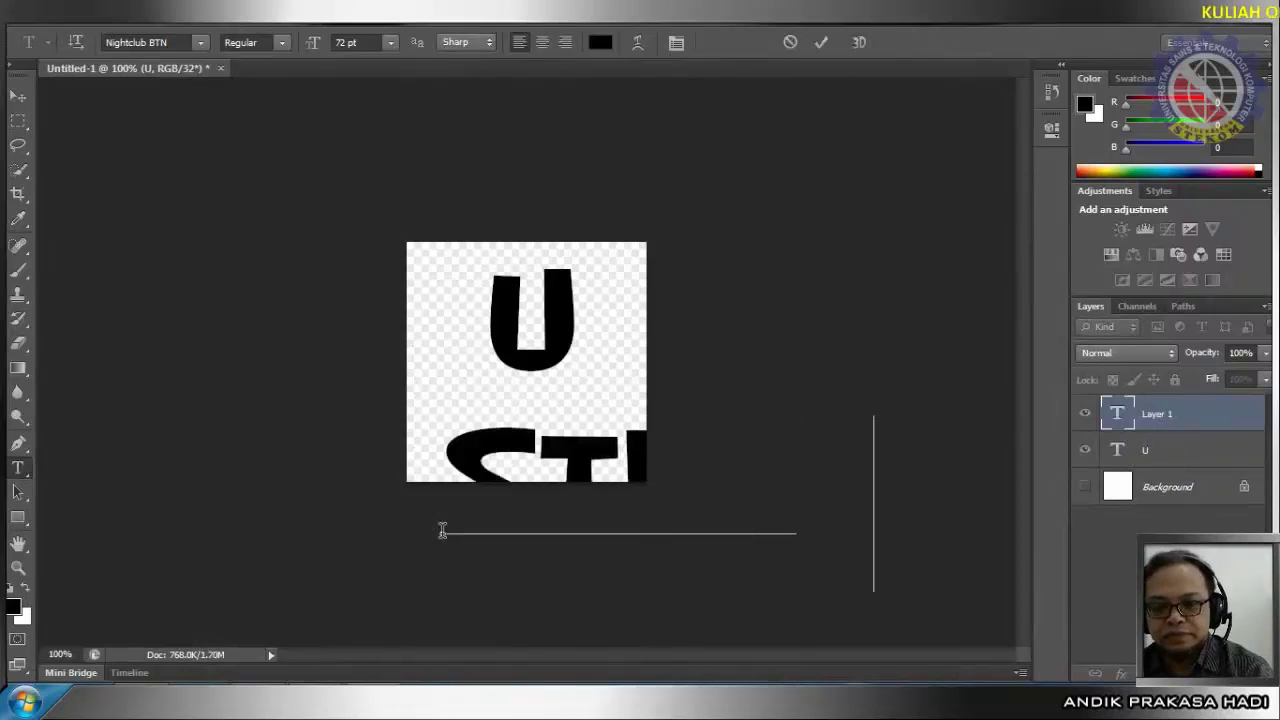
type("OM")
left_click(16, 95)
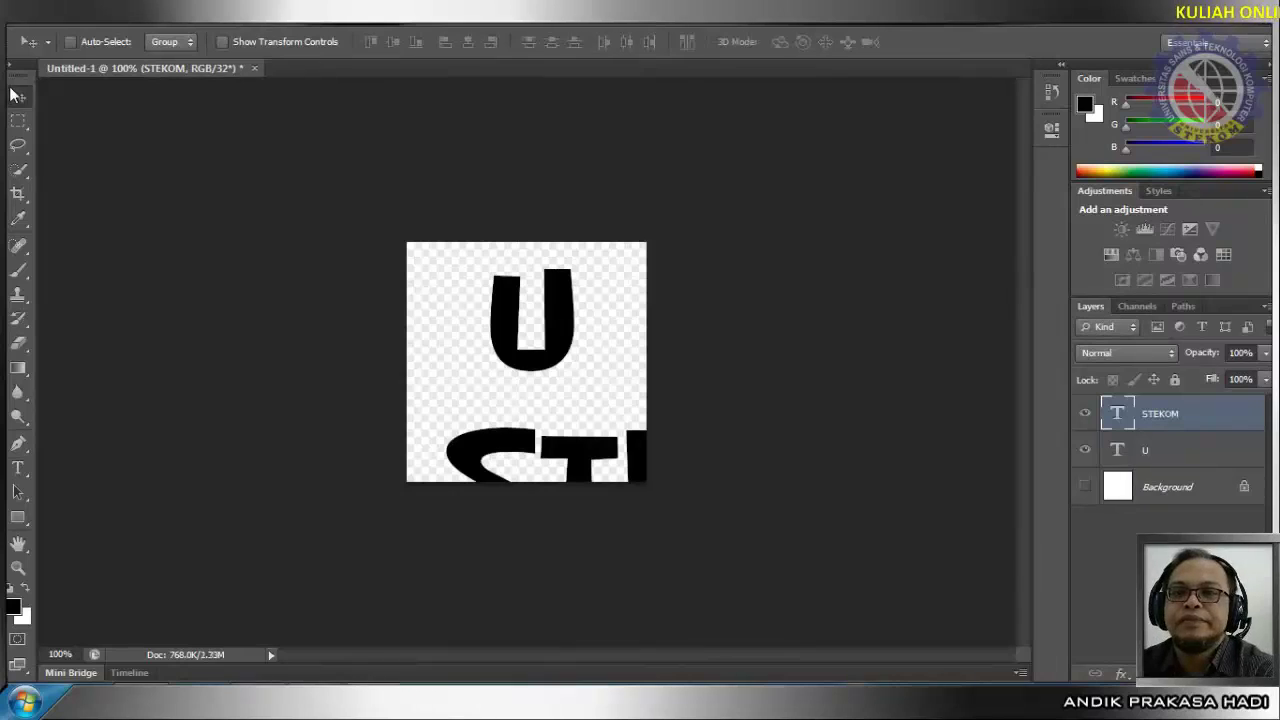
Set the STEKOM text size to 18 pt and move the word inside the canvas, directly beneath the U.
double_click(1118, 412)
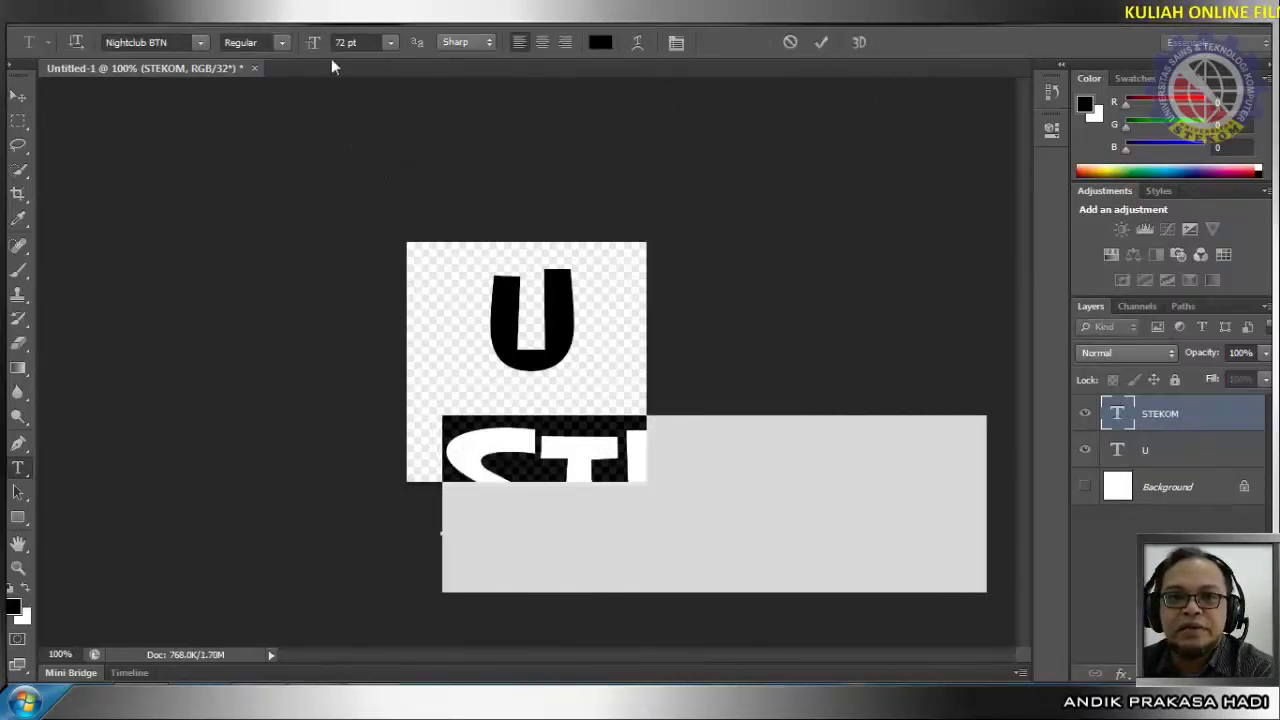
left_click(389, 44)
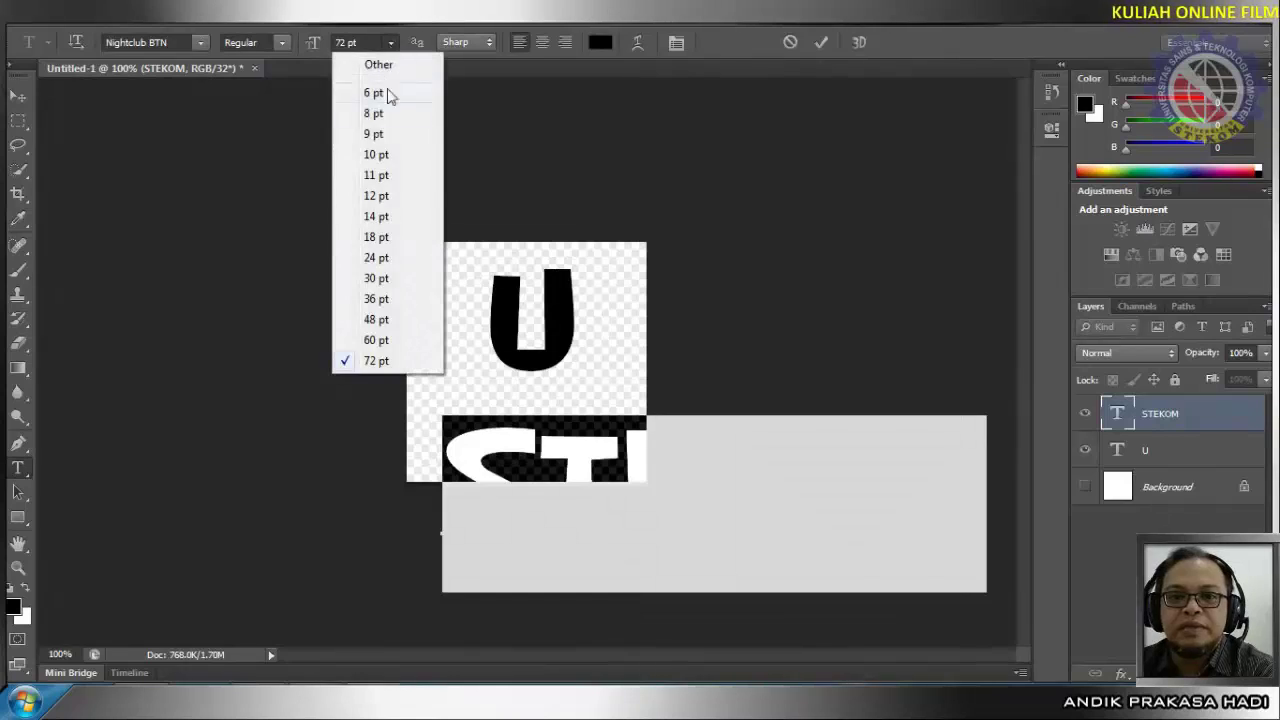
left_click(386, 239)
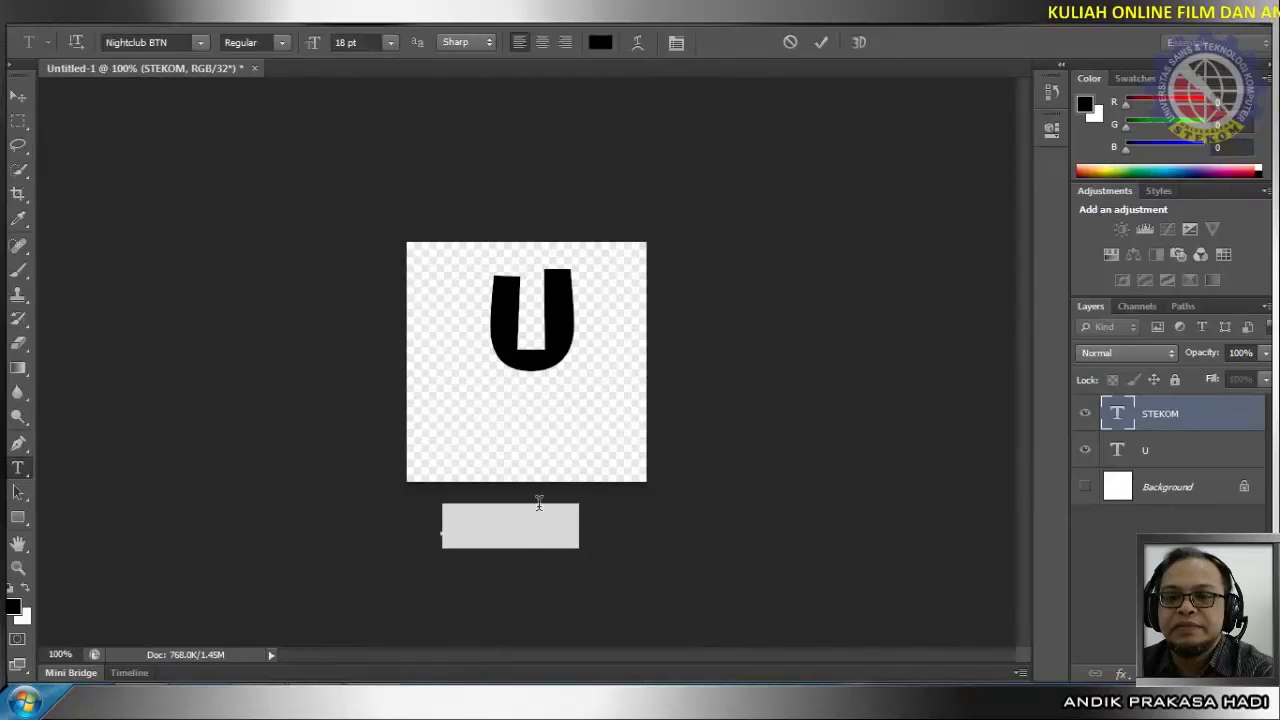
left_click(822, 42)
key("v")
left_click_drag(502, 548, 534, 435)
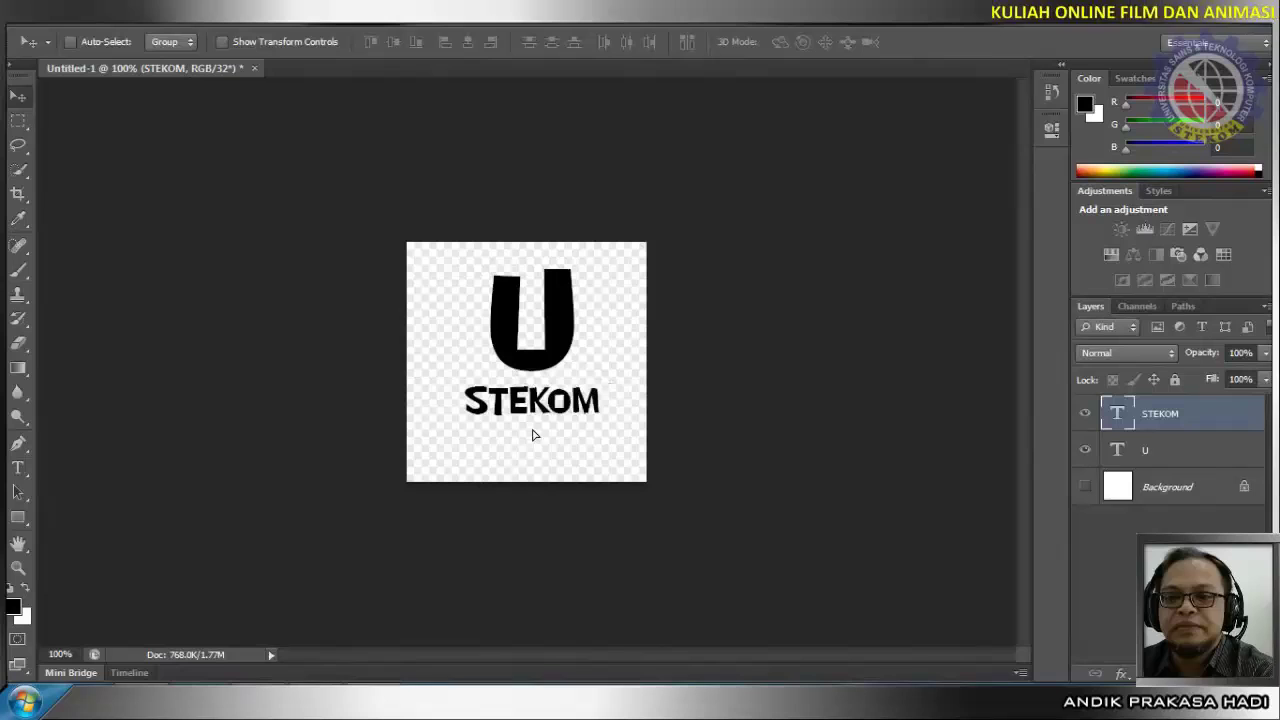
Change the text colour of the letter U to pure red.
double_click(1116, 451)
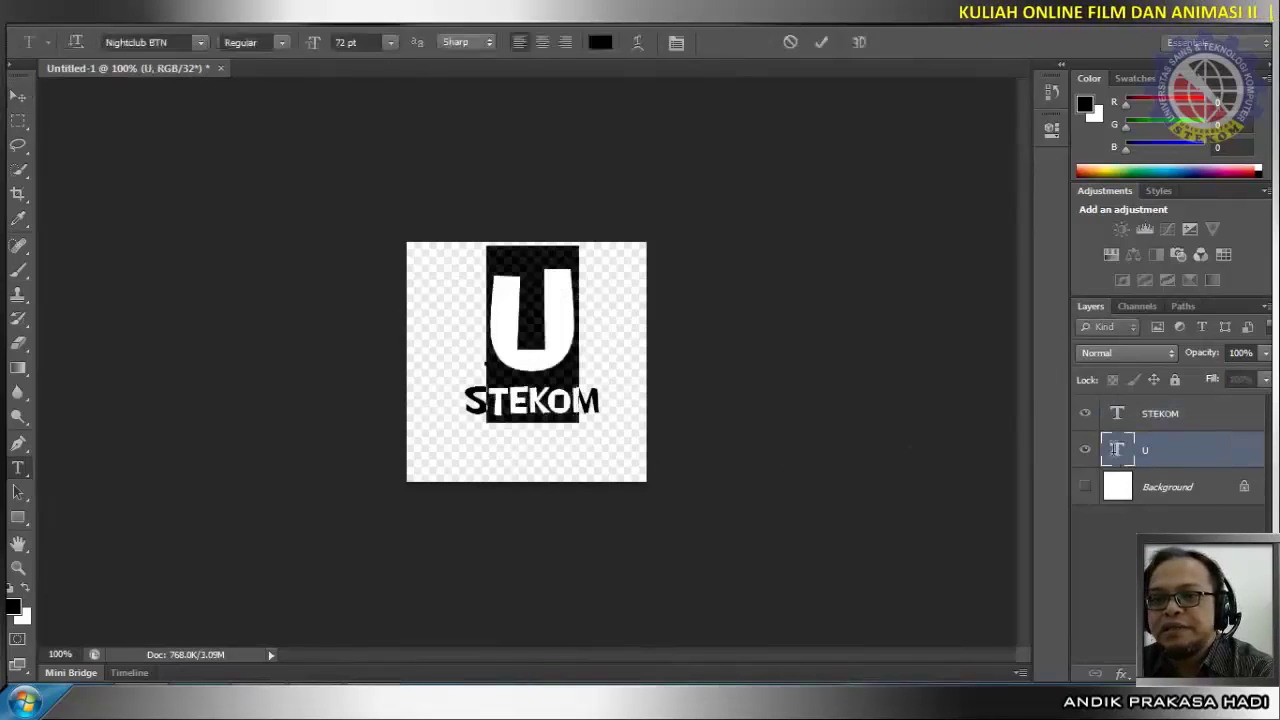
left_click(606, 46)
left_click(670, 358)
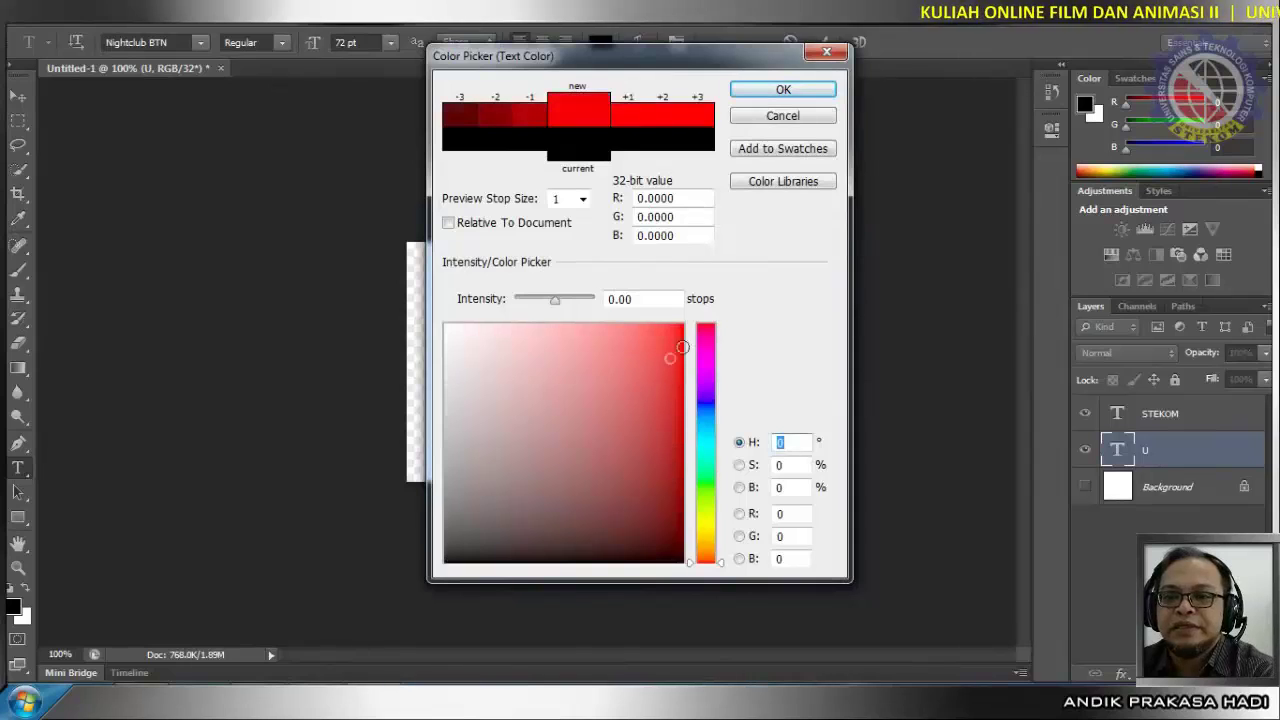
left_click(797, 91)
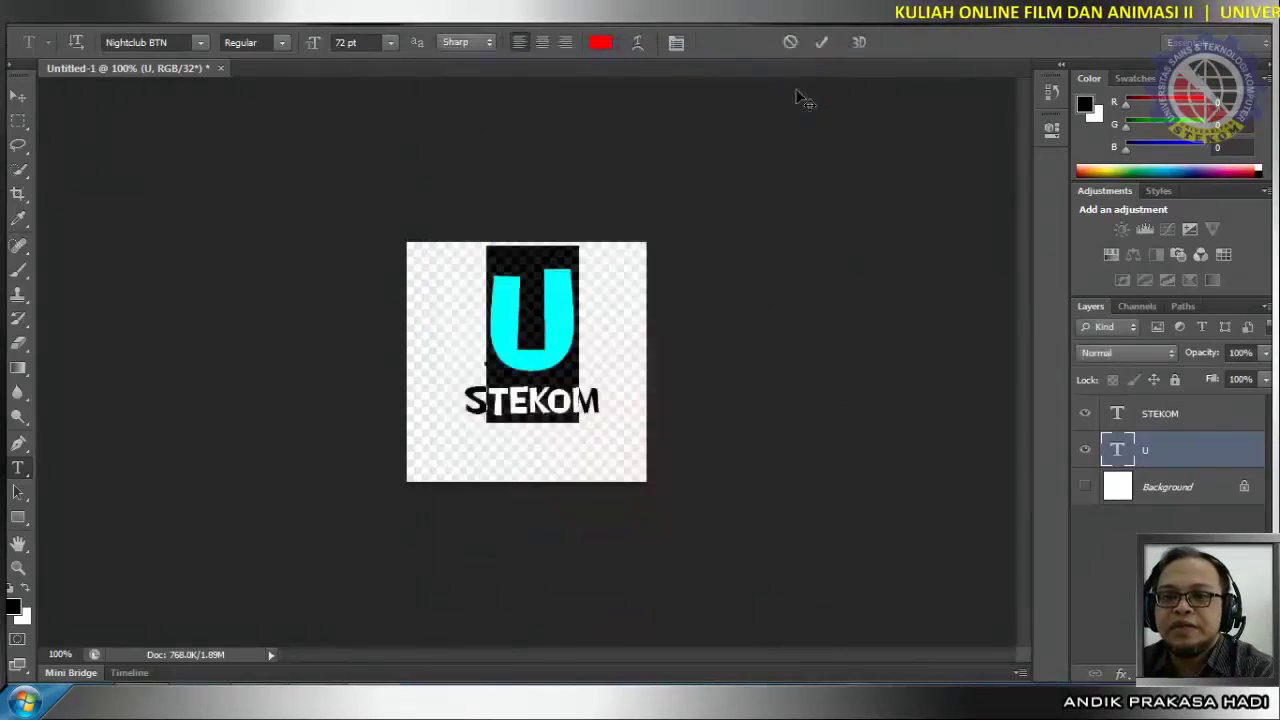
left_click(821, 42)
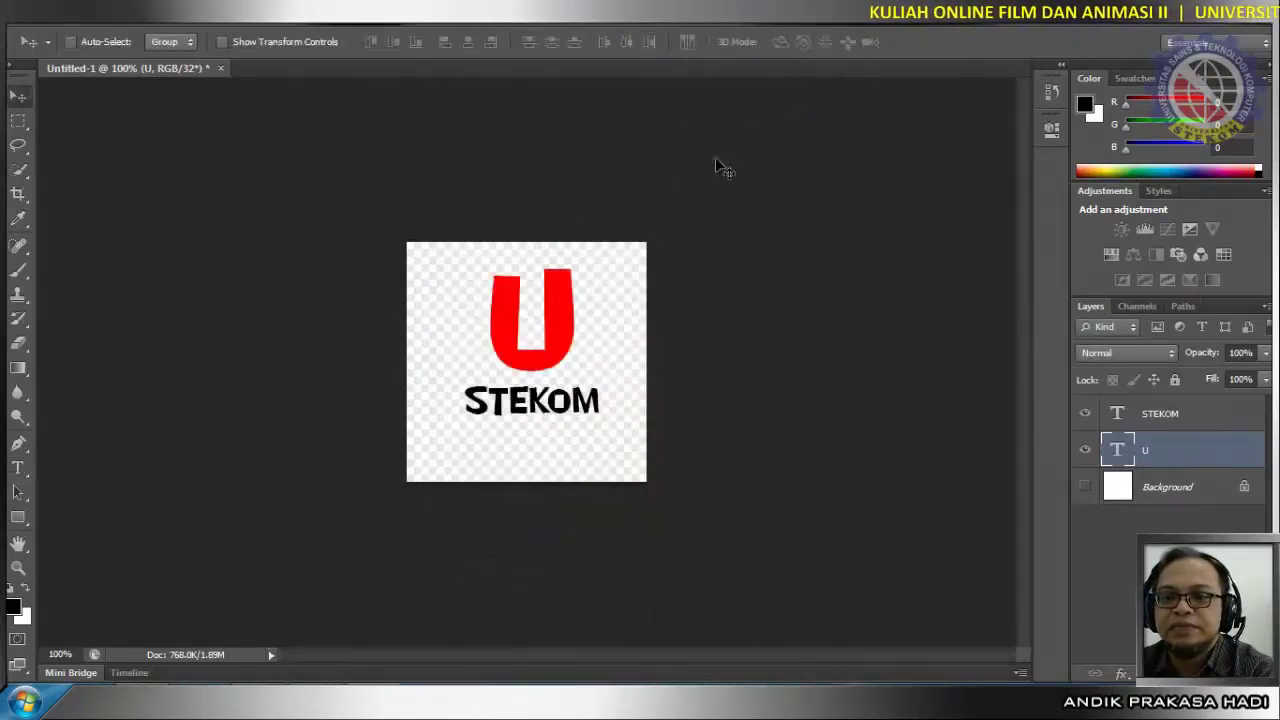
Show the transform controls, scale the letter U to about 185.5%, and move it up toward the canvas's upper edge.
left_click(287, 42)
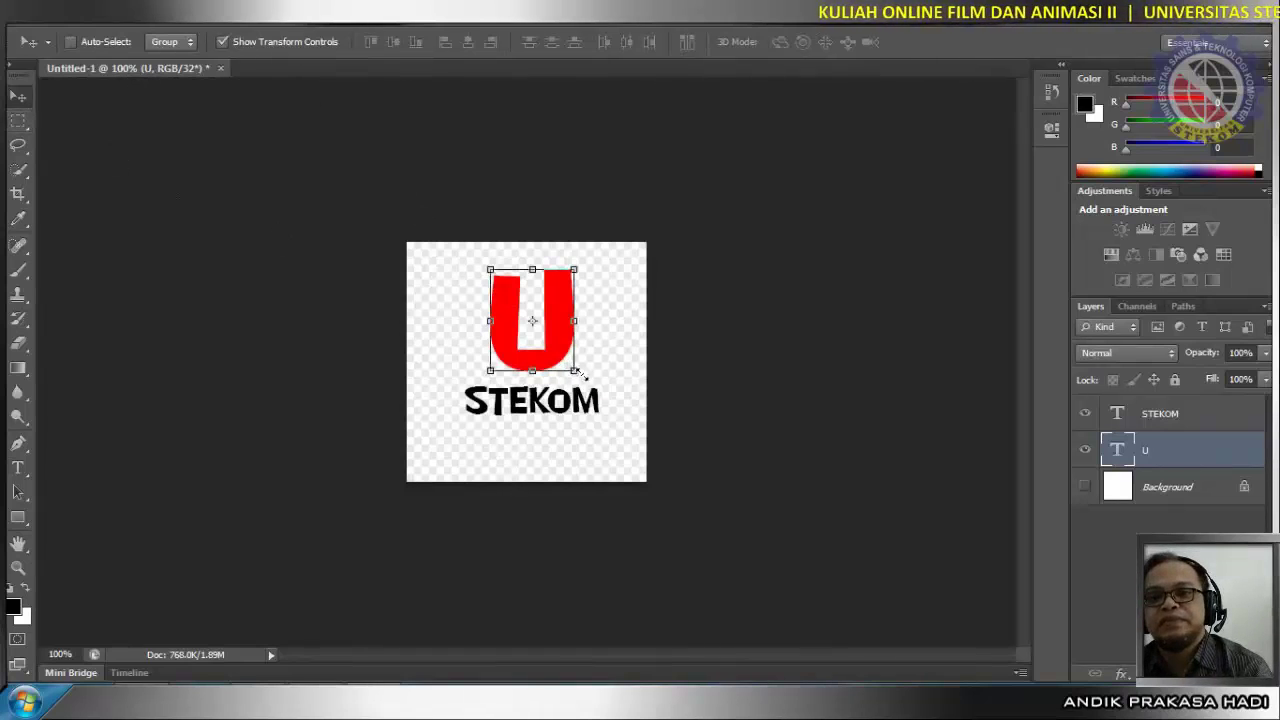
left_click_drag(533, 342, 520, 377)
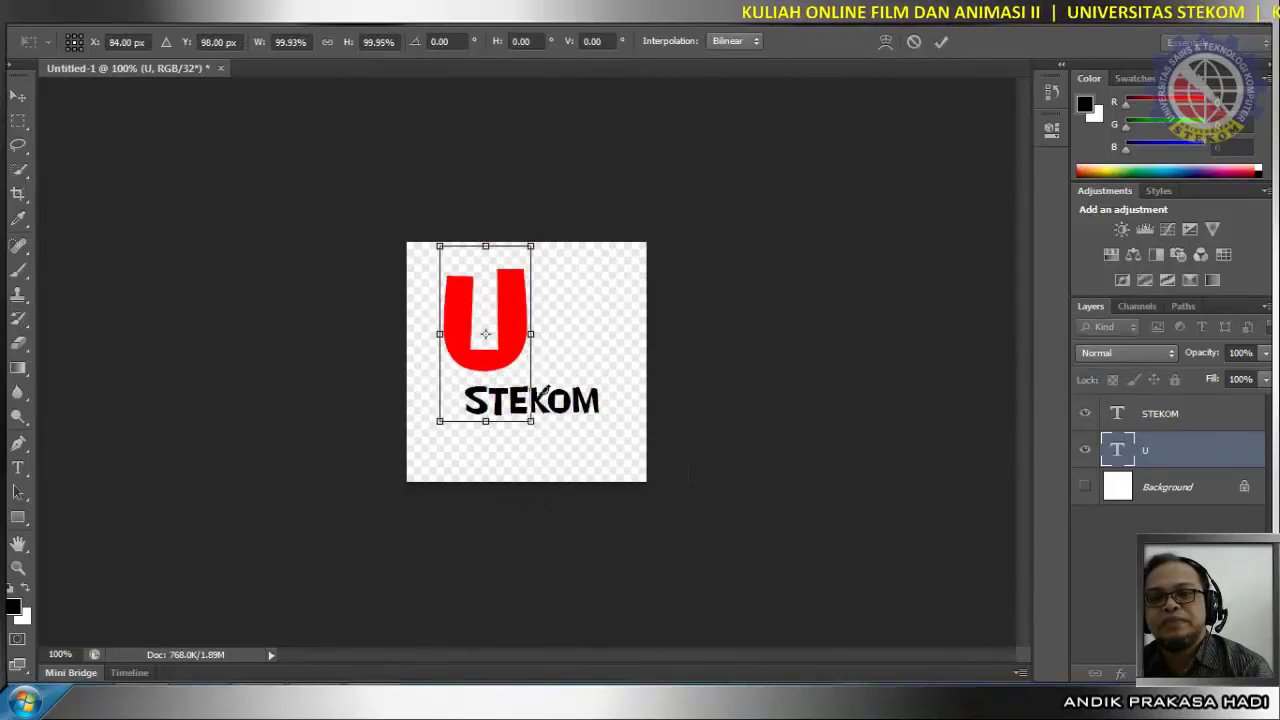
left_click_drag(532, 421, 642, 560)
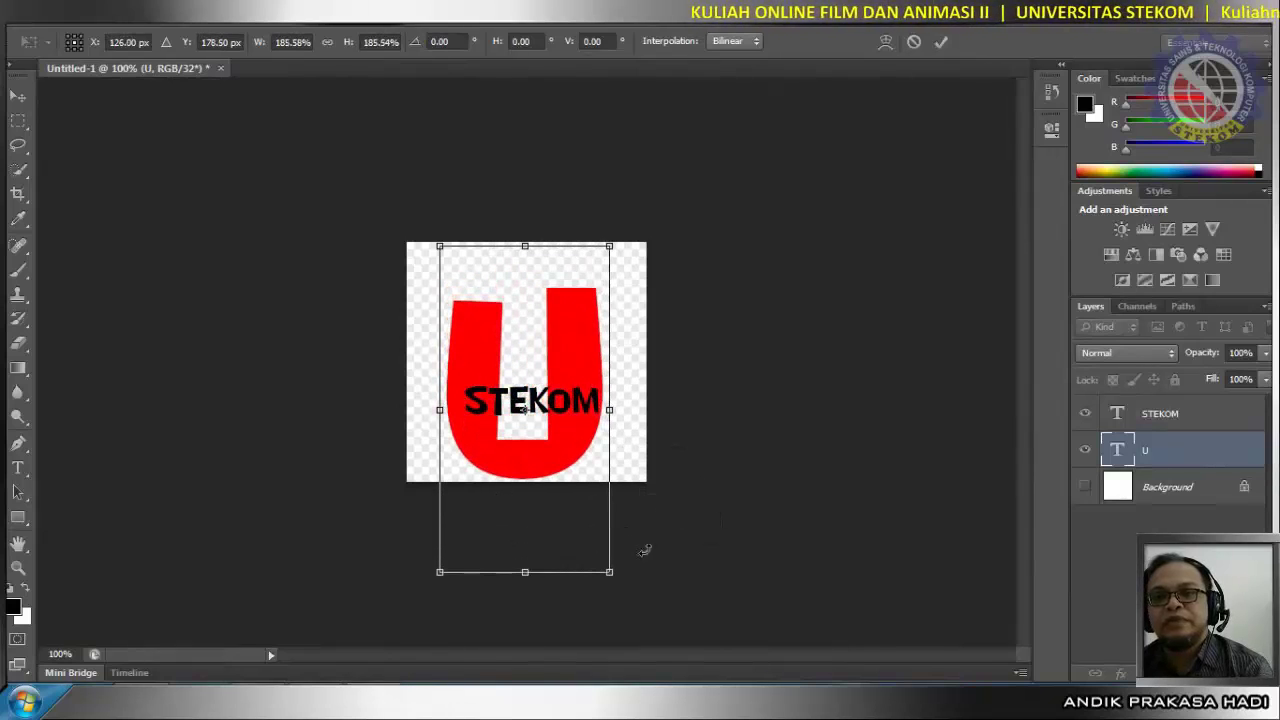
left_click(943, 43)
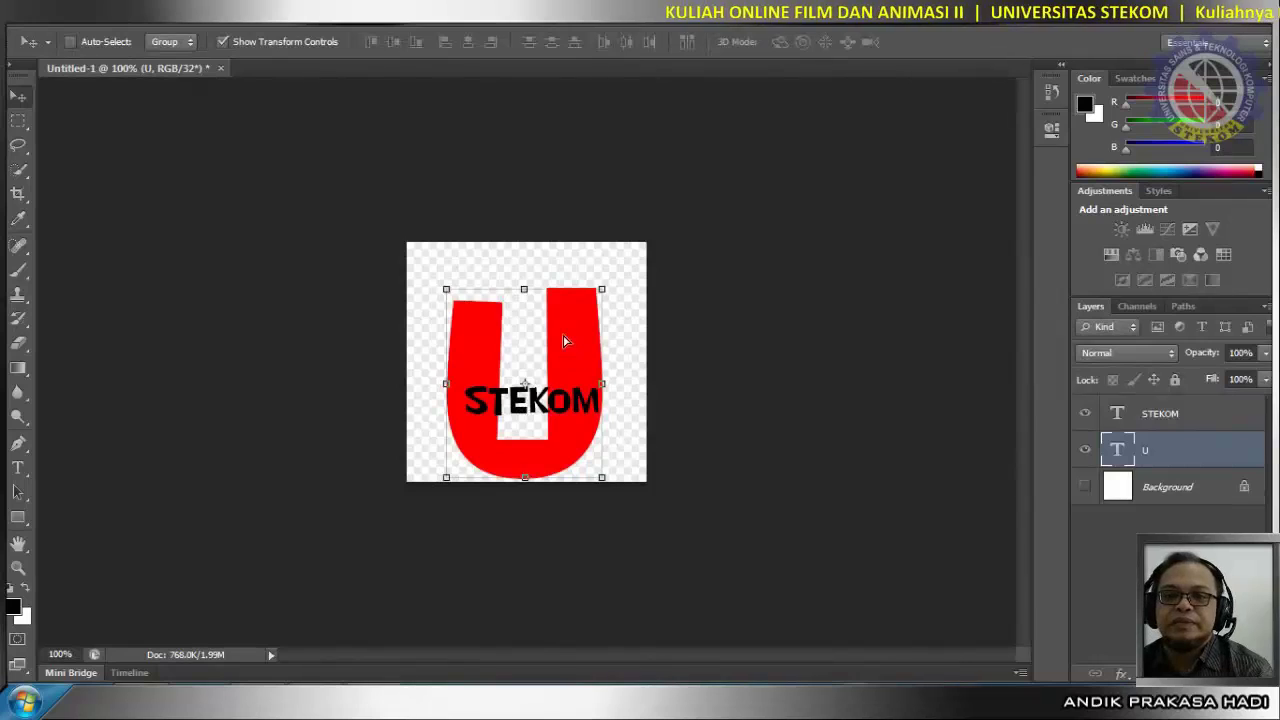
left_click_drag(563, 337, 570, 285)
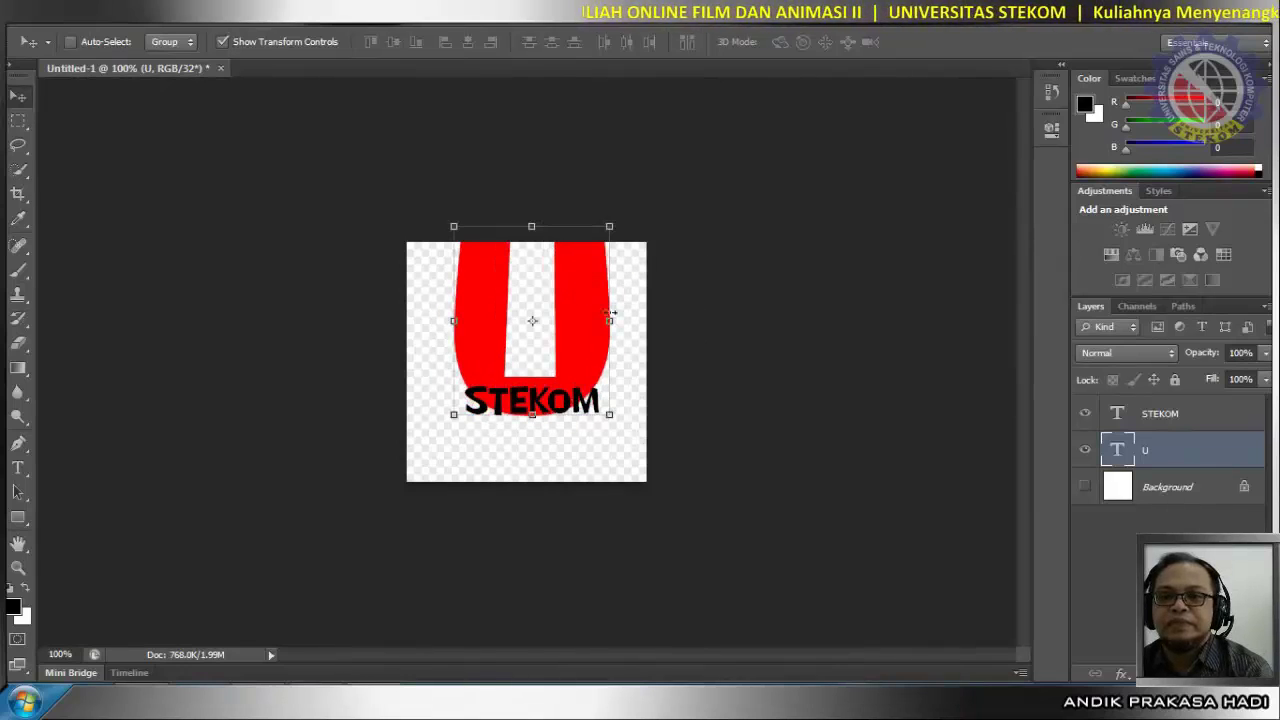
Move the STEKOM text down so it sits just below the enlarged U.
left_click(1143, 489)
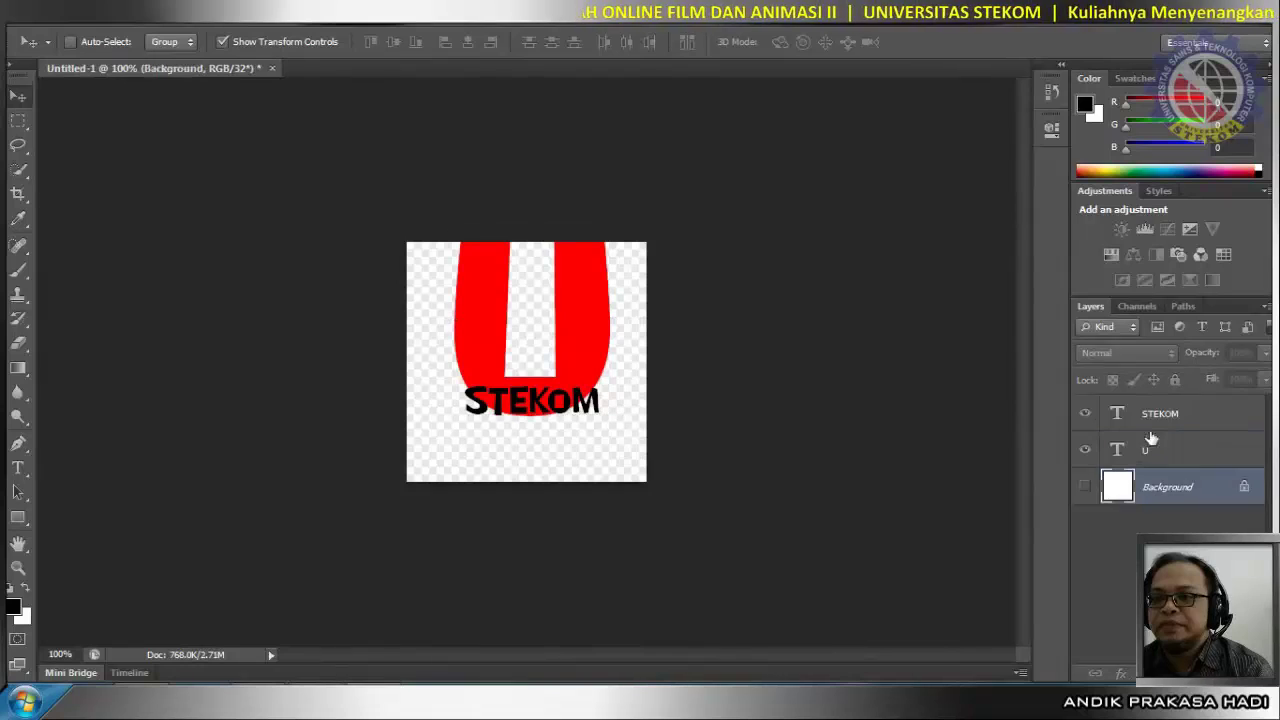
left_click(1151, 418)
left_click_drag(567, 407, 566, 446)
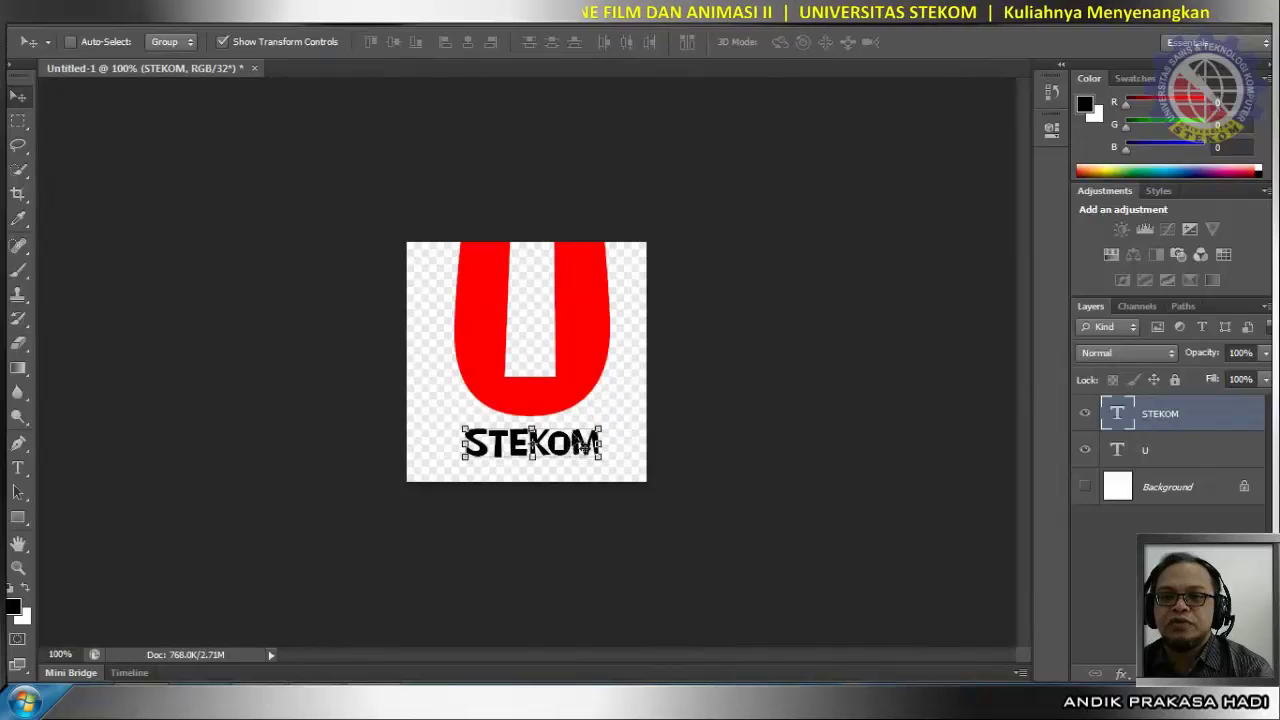
Try to align the vertical centres of the STEKOM and U layers and undo the alignment.
left_click(1177, 449, "shift")
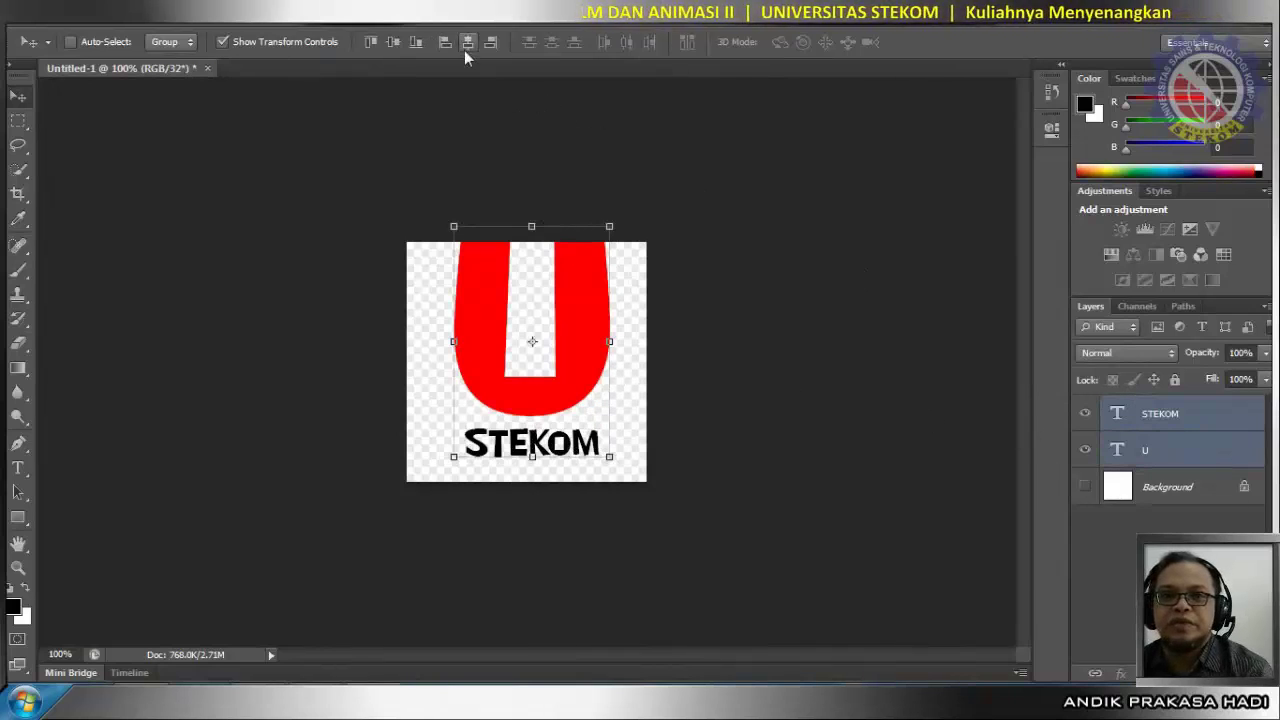
left_click(393, 47)
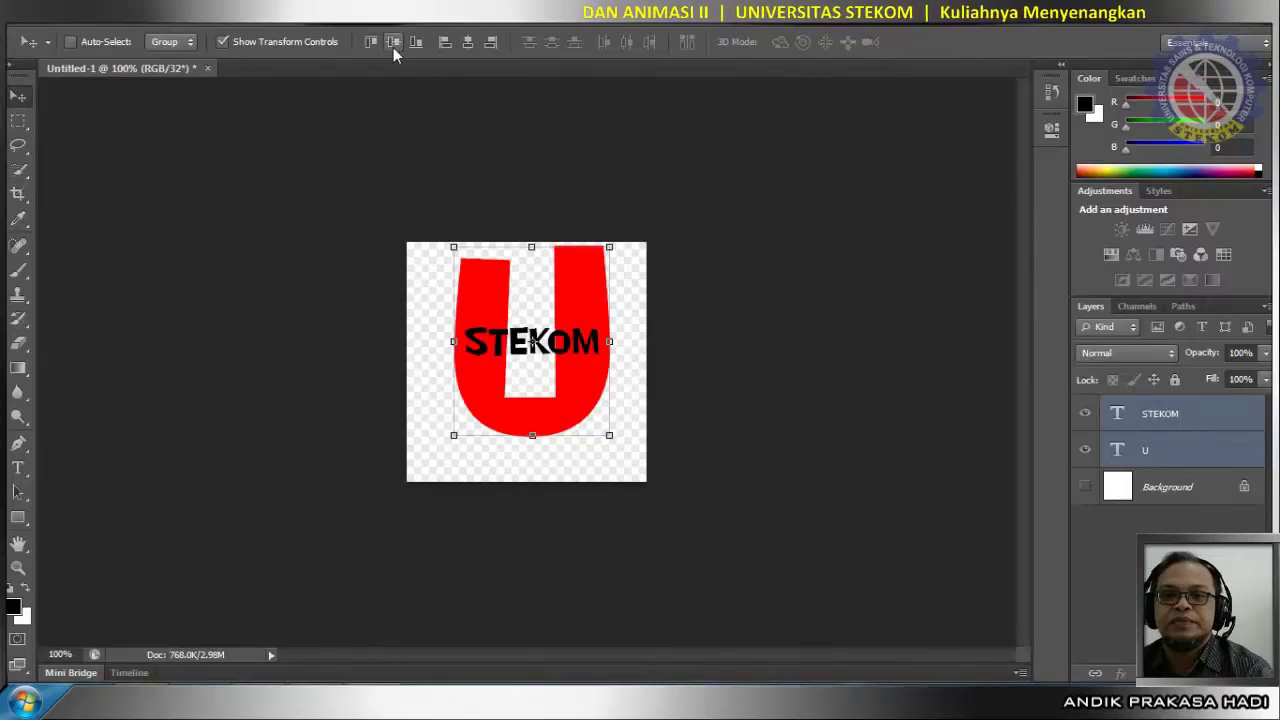
key("ctrl+z")
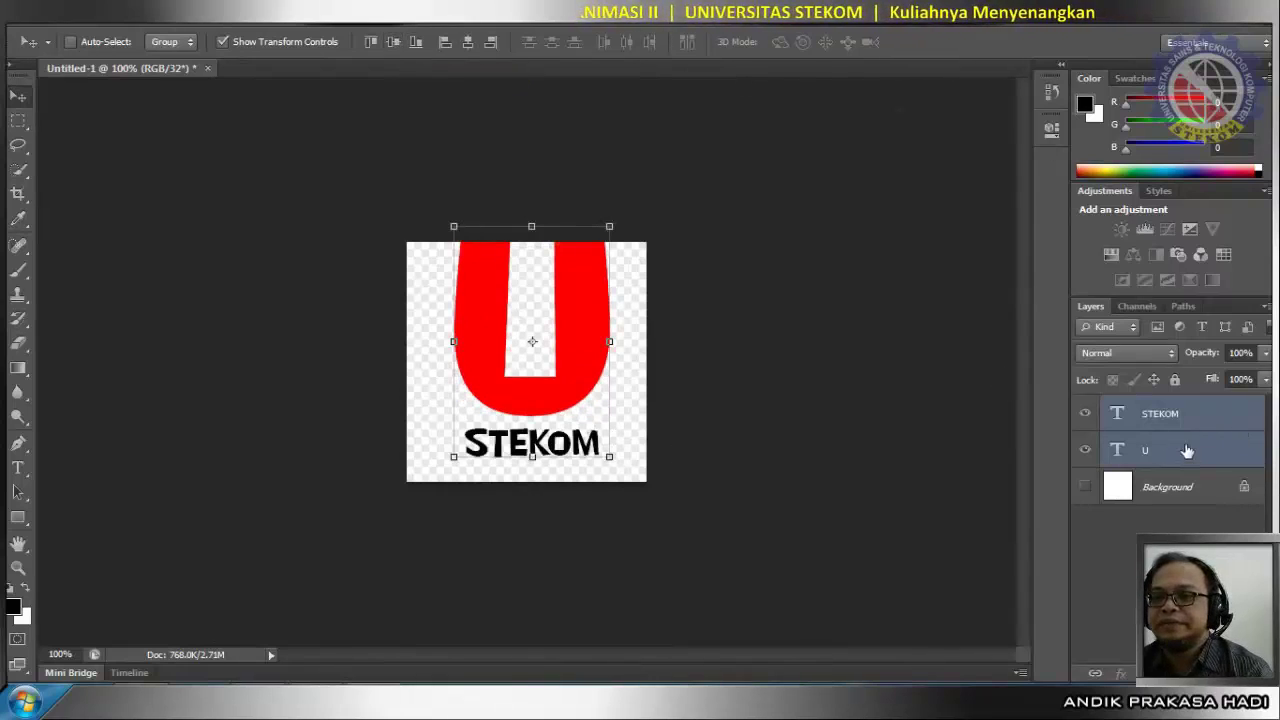
Change the text colour of the letter U to white (RGB 255, 255, 255).
left_click(1129, 415, "ctrl")
double_click(1117, 449)
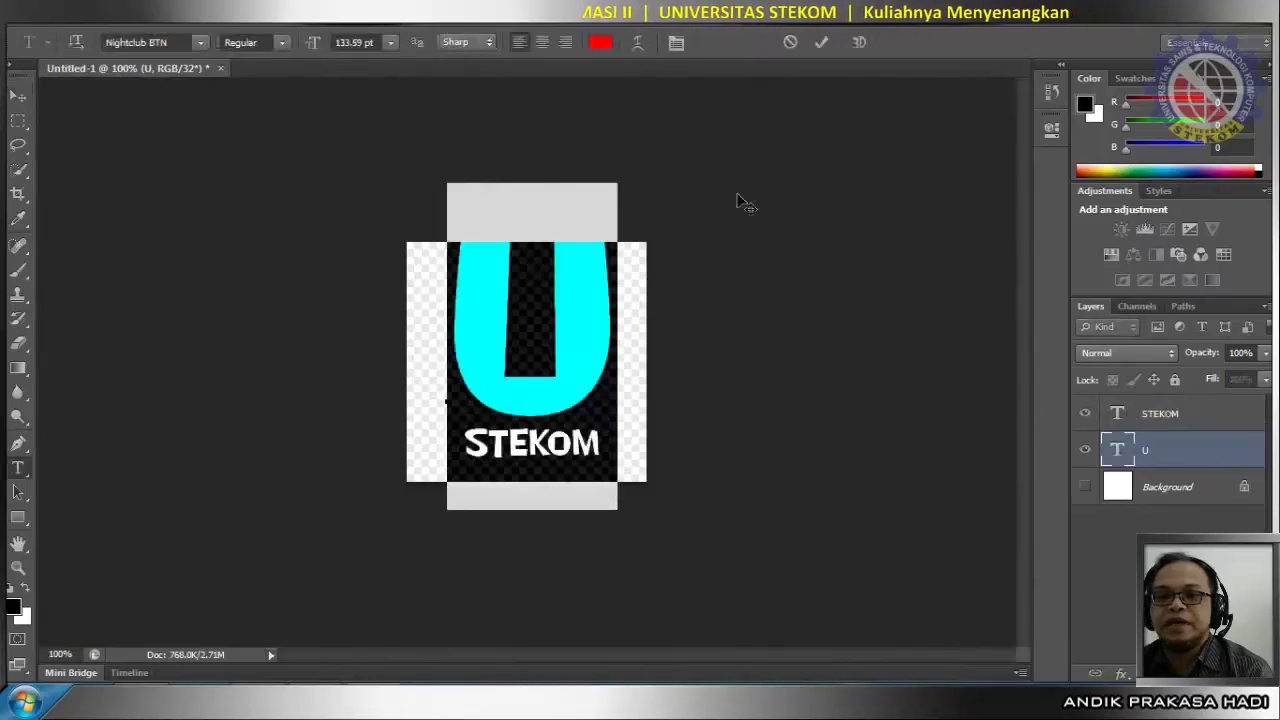
left_click(600, 42)
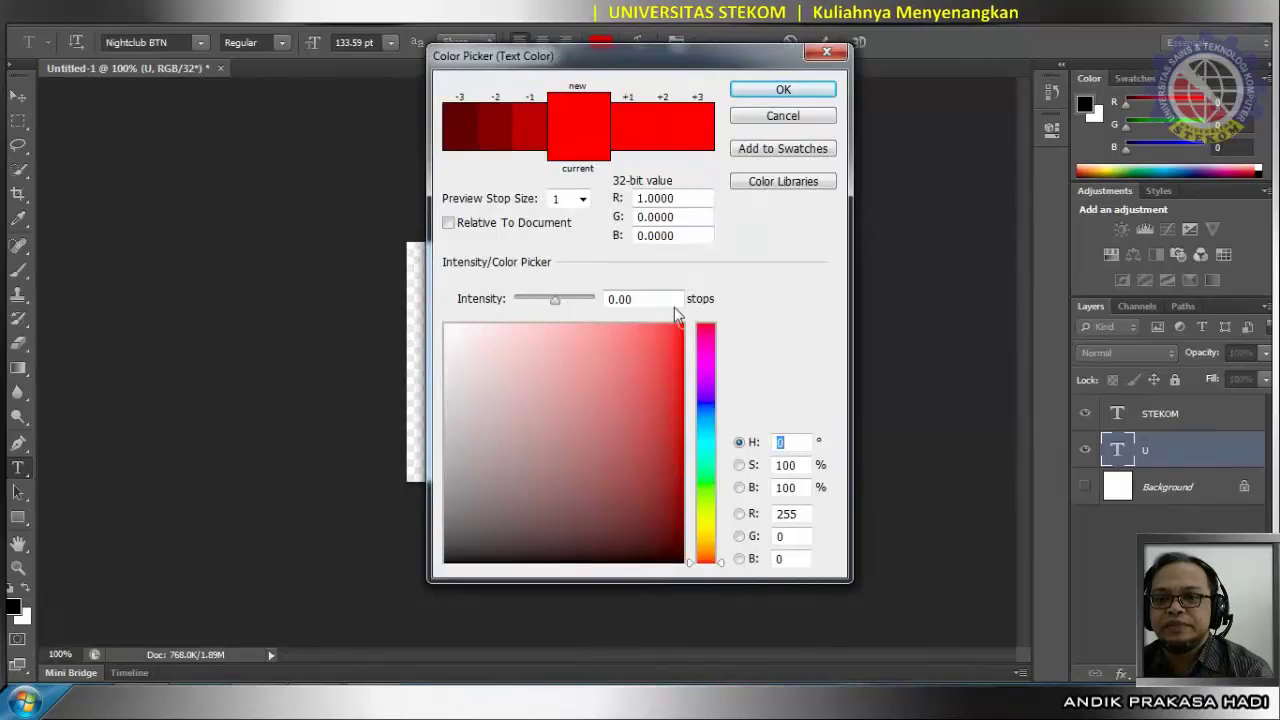
left_click_drag(598, 346, 283, 271)
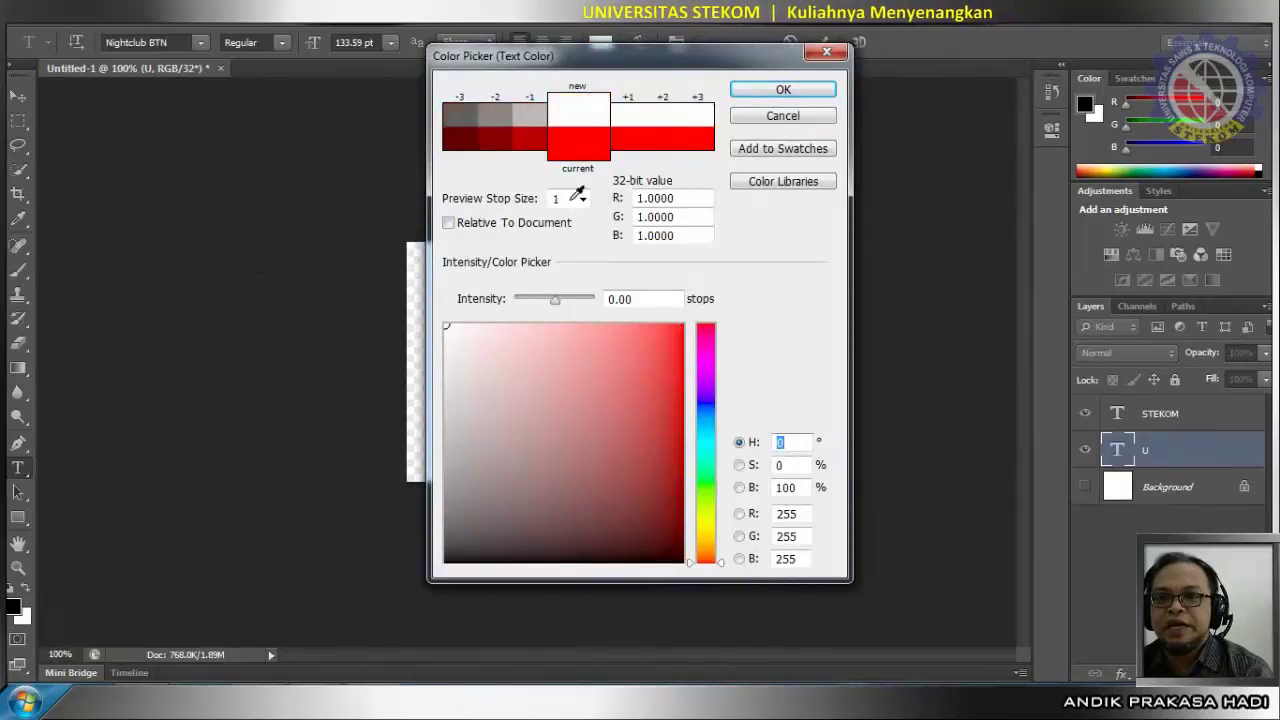
left_click(783, 91)
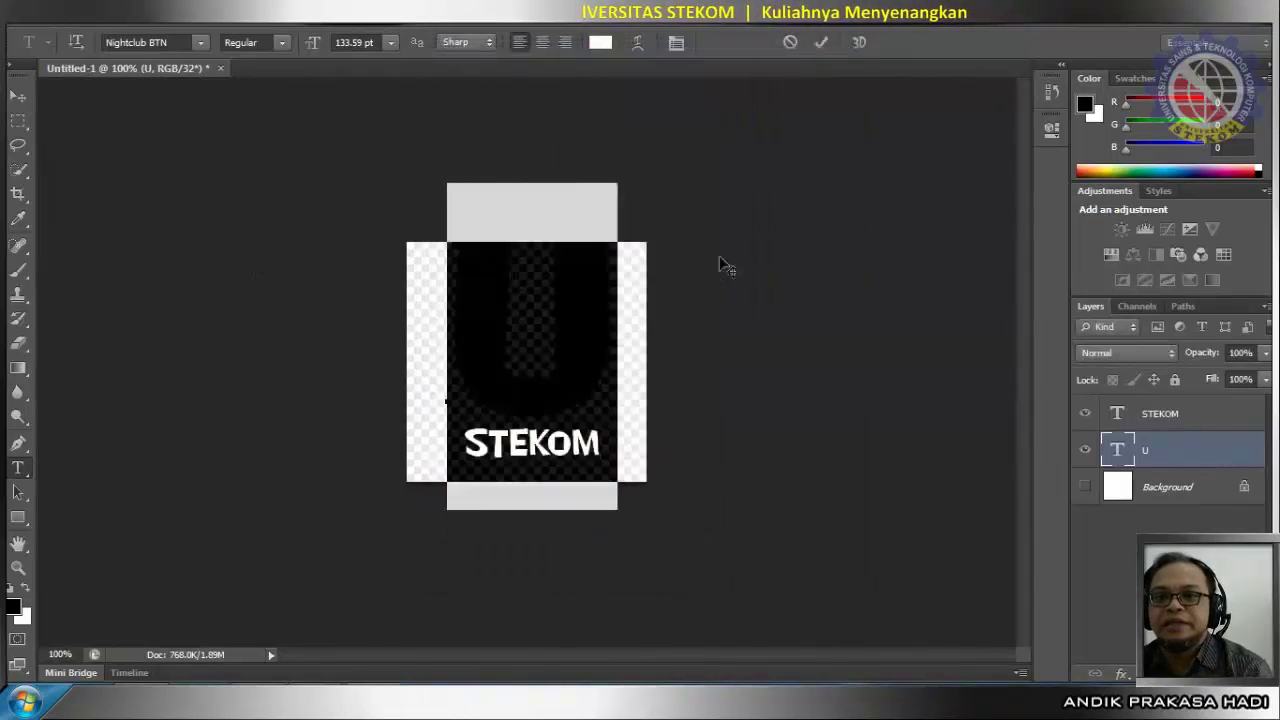
left_click(824, 40)
key("v")
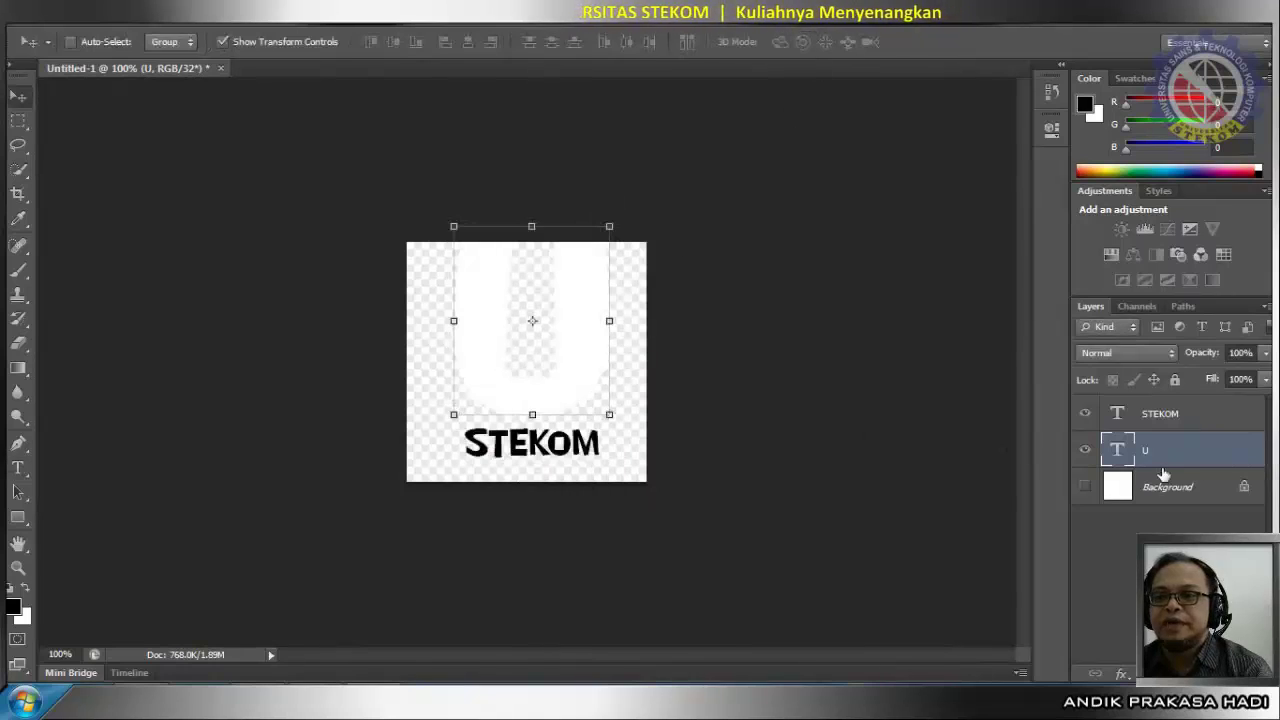
Change the STEKOM text colour to white (RGB 255, 255, 255).
double_click(1117, 416)
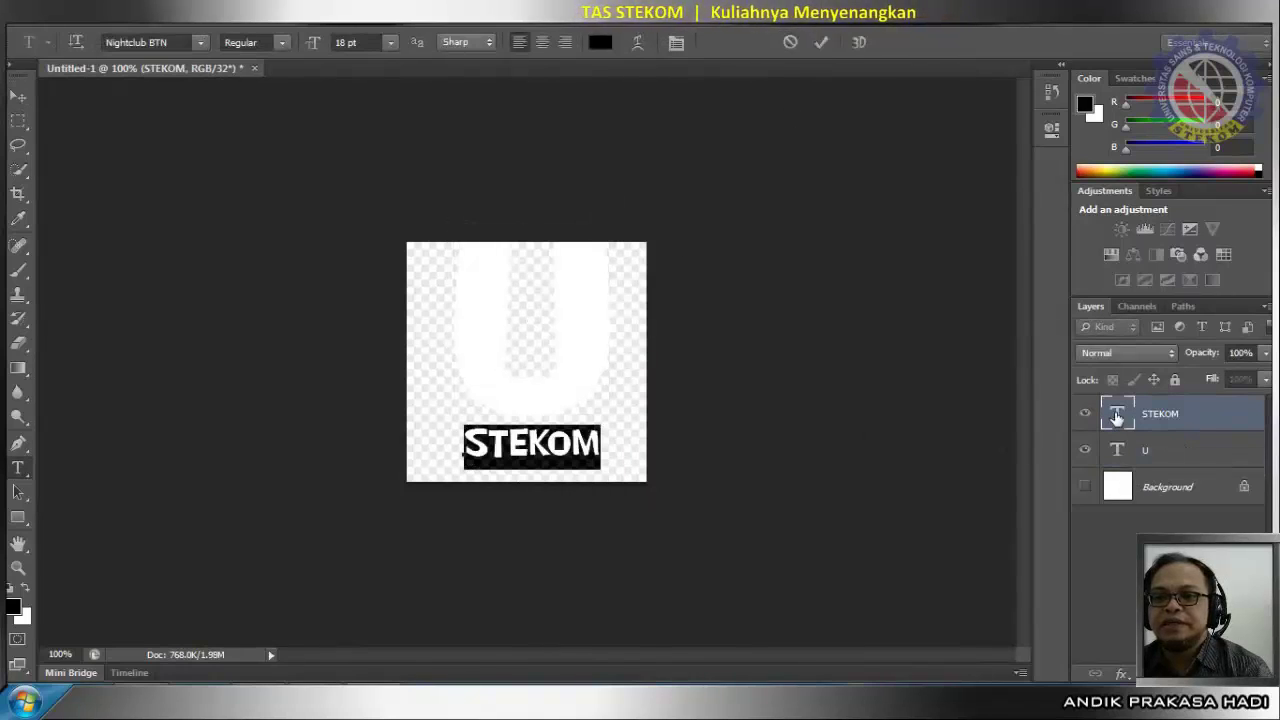
left_click(605, 42)
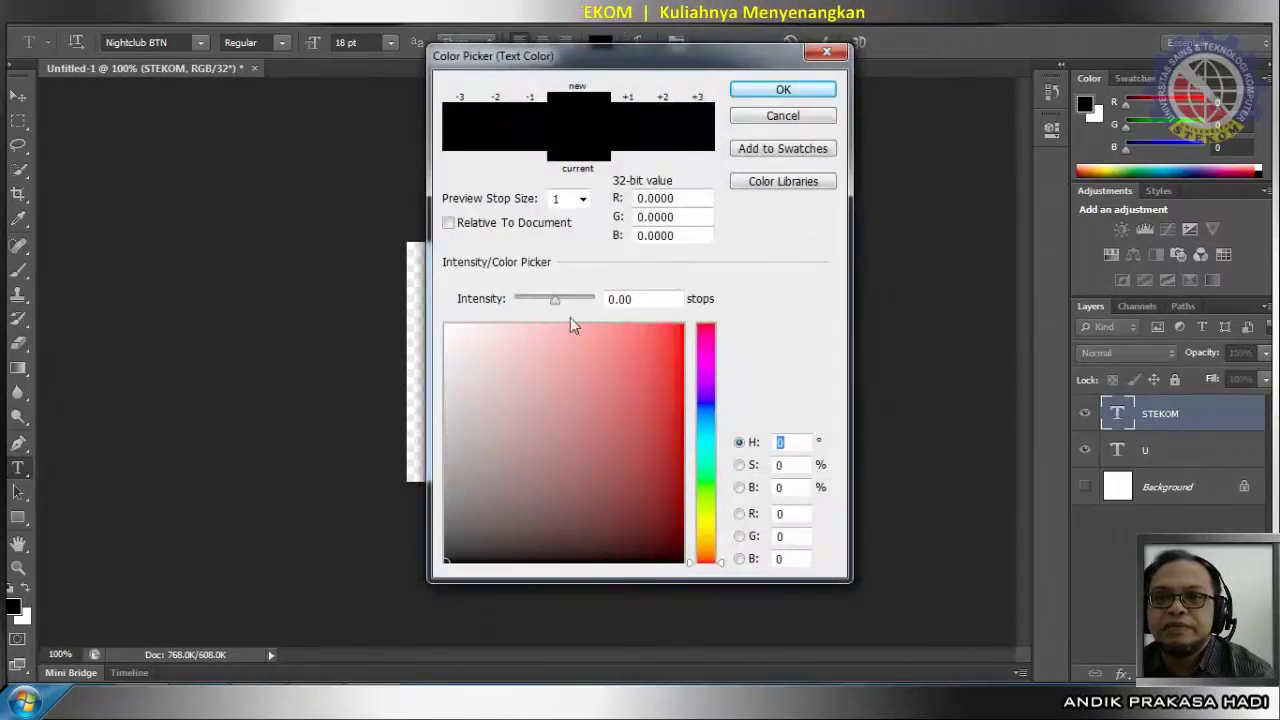
left_click_drag(571, 378, 444, 323)
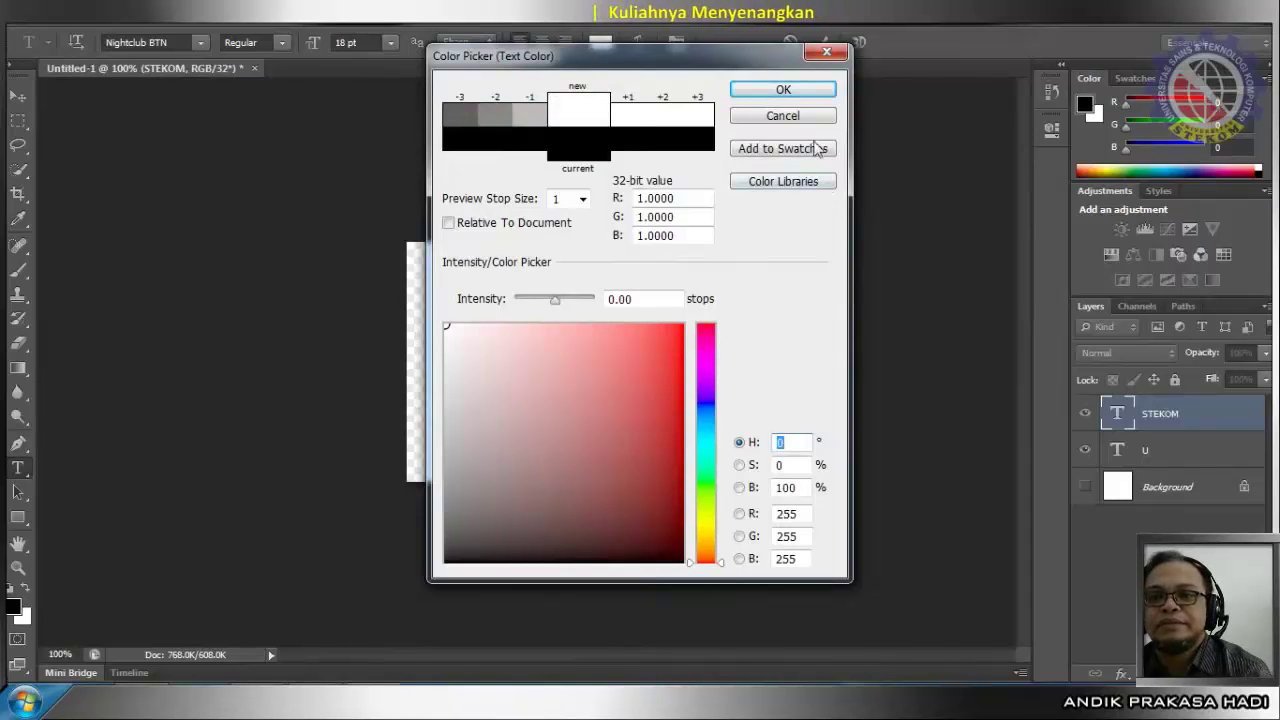
left_click(806, 94)
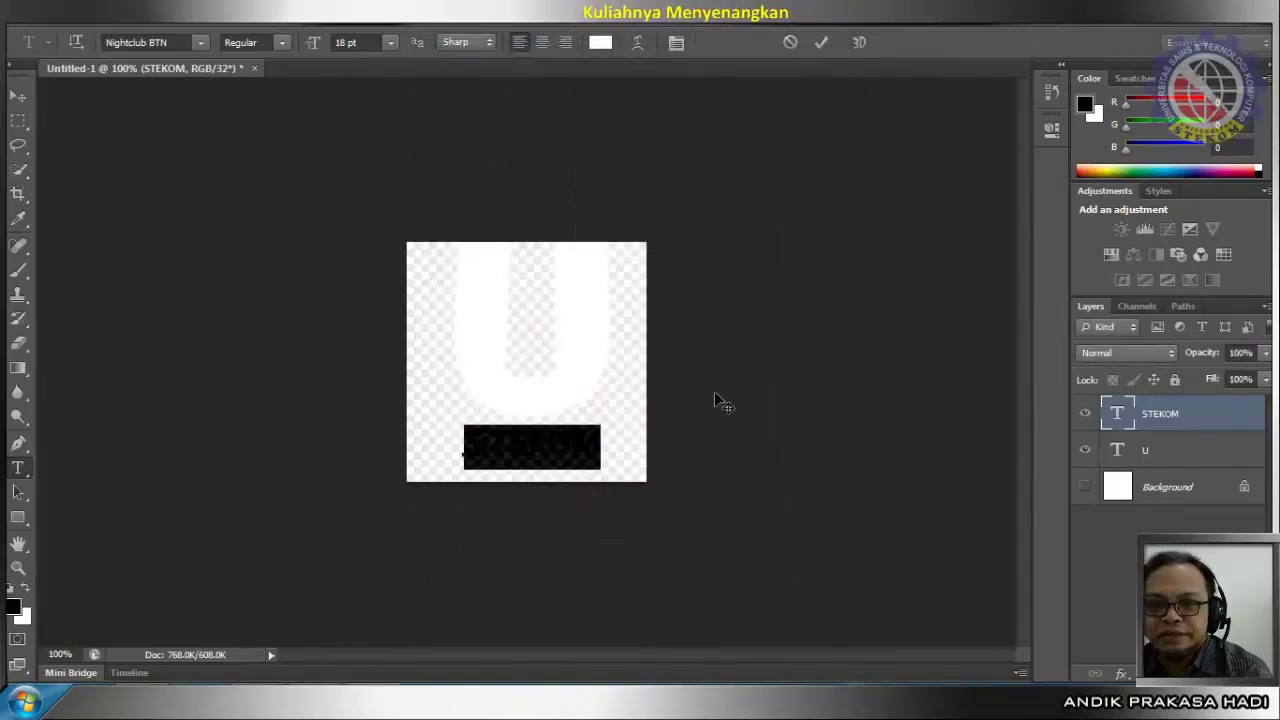
left_click(18, 95)
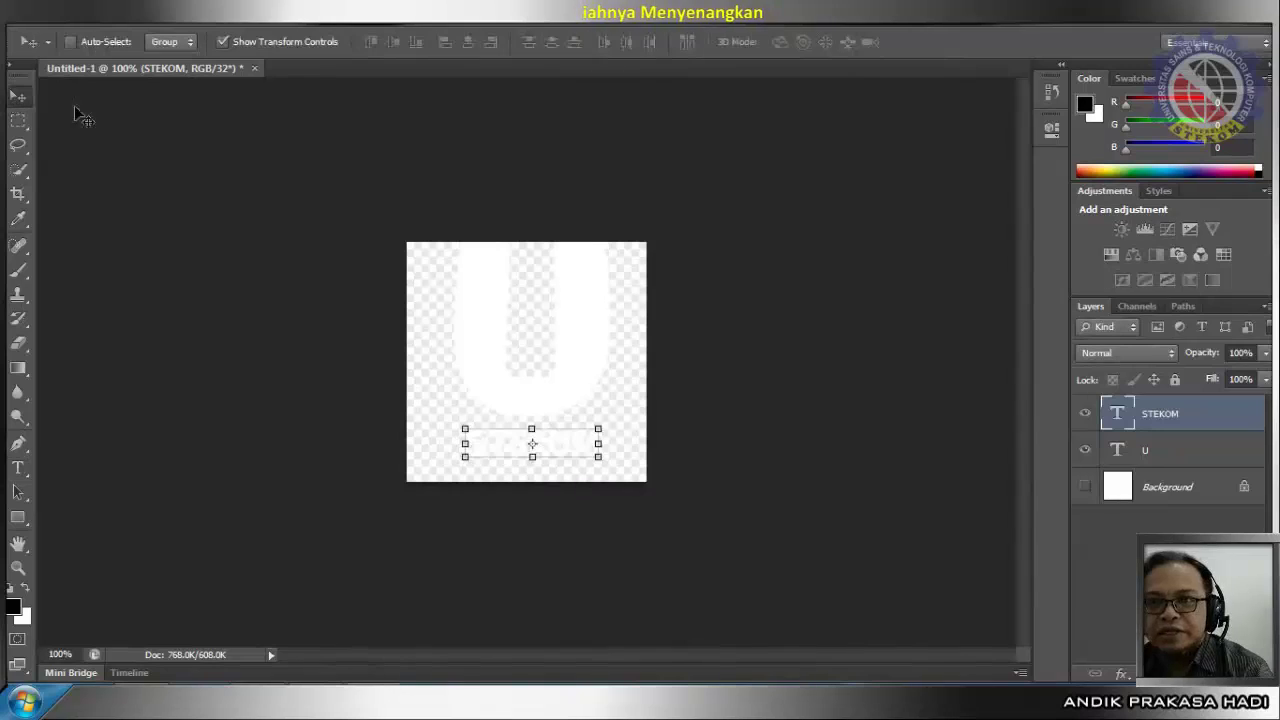
Merge the STEKOM and U text layers and align the merged layer's vertical centre with the Background layer.
left_click(1146, 455, "shift")
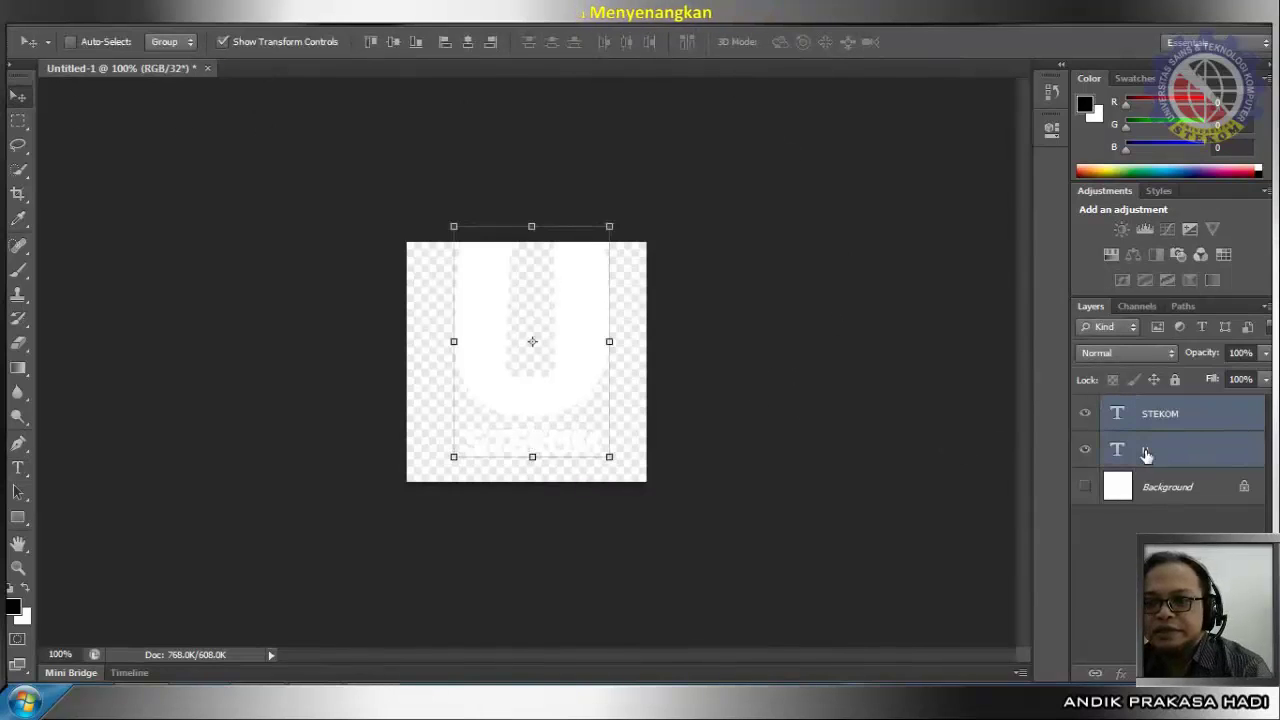
key("ctrl+e")
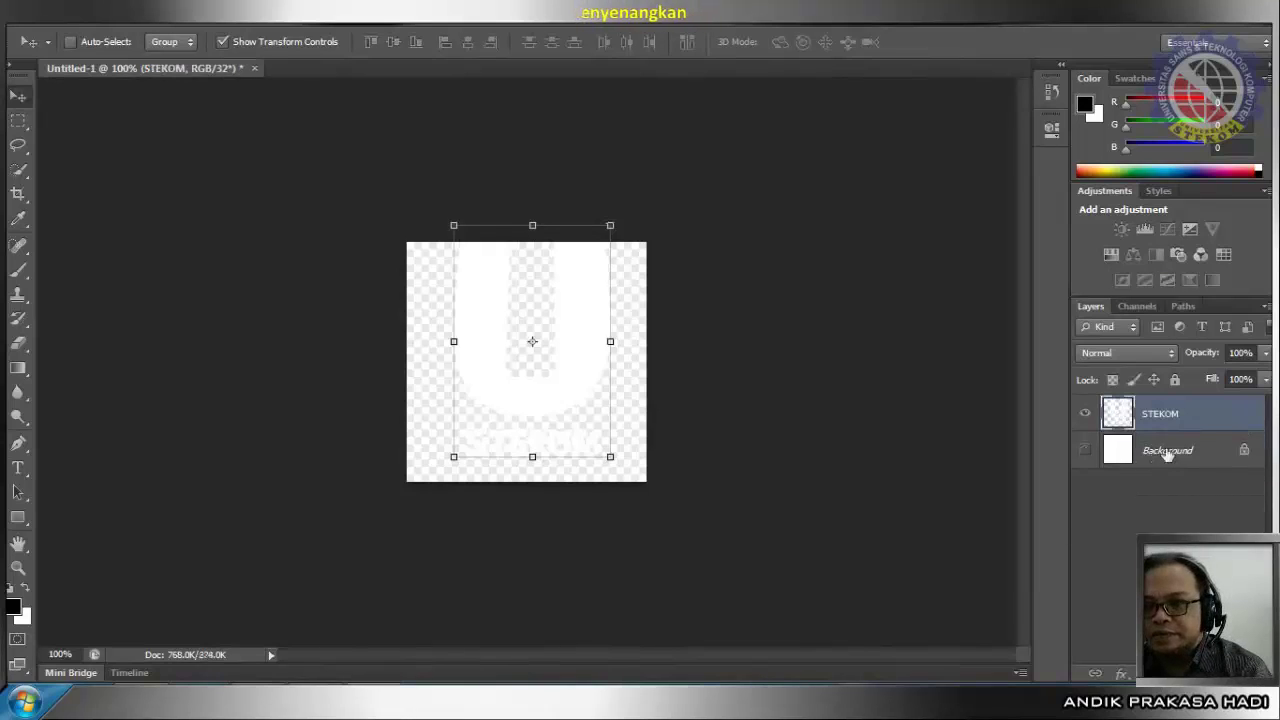
left_click(1167, 453, "shift")
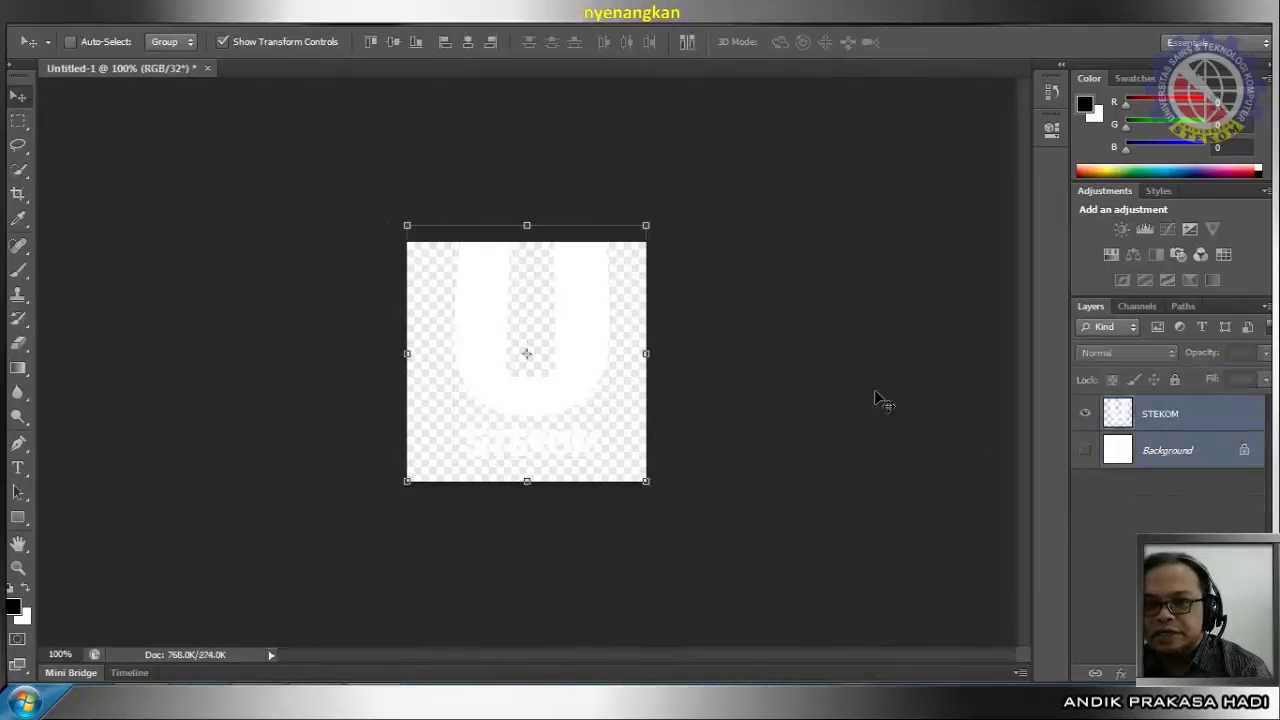
left_click(398, 42)
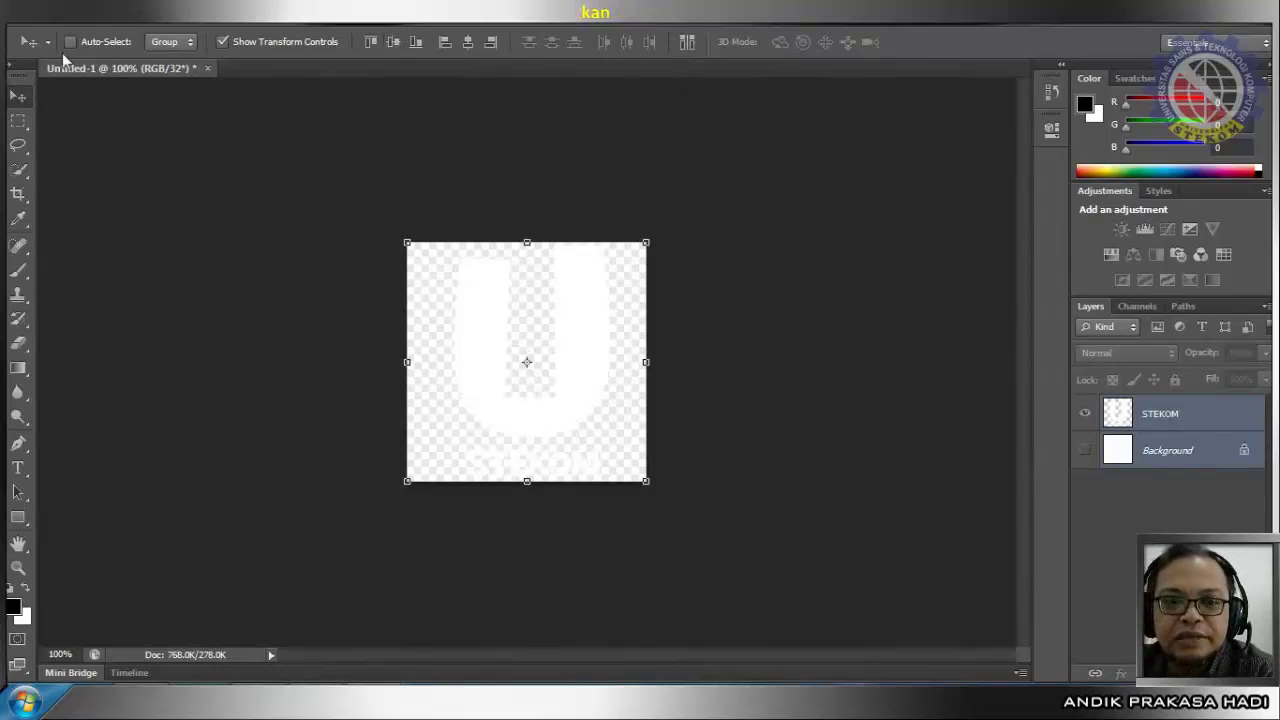
Select only the STEKOM layer, stretch it horizontally on both sides to about 113.7% width, and nudge it slightly upward.
left_click(648, 363)
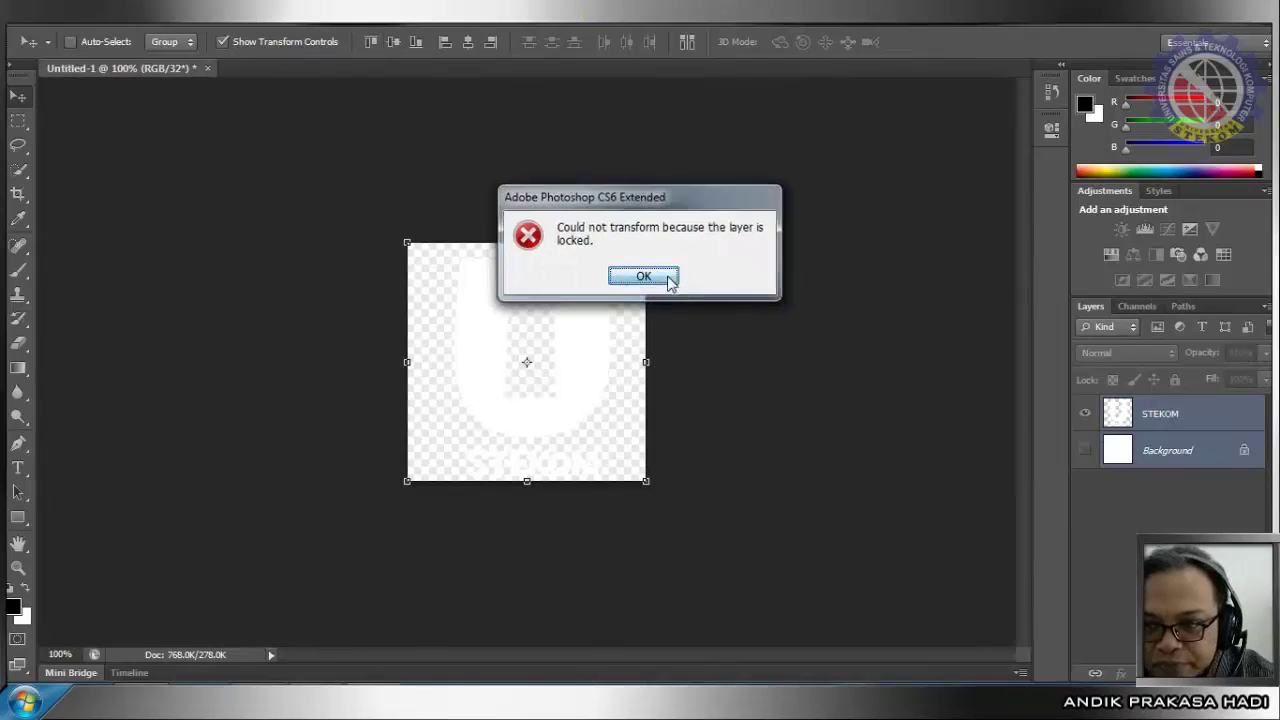
left_click(651, 277)
left_click(1160, 414)
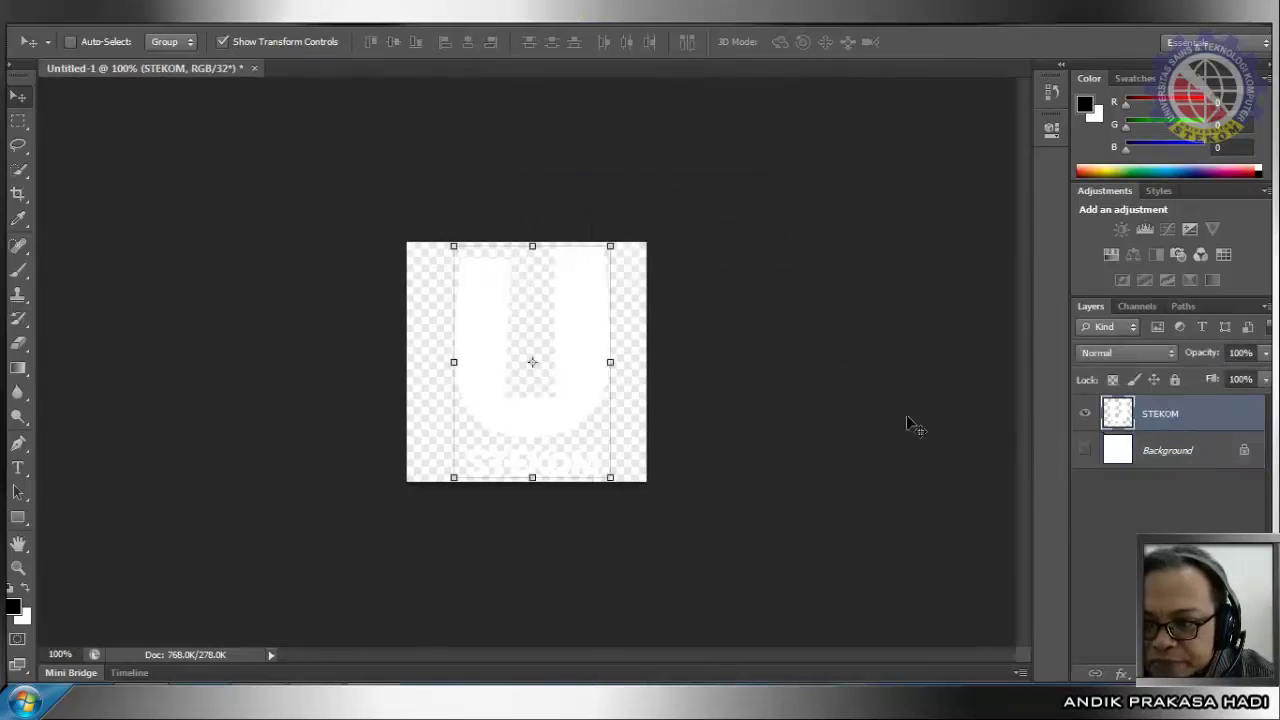
mouse_move(610, 363)
left_mouse_down()
mouse_move(640, 363)
mouse_move(613, 363)
left_mouse_up()
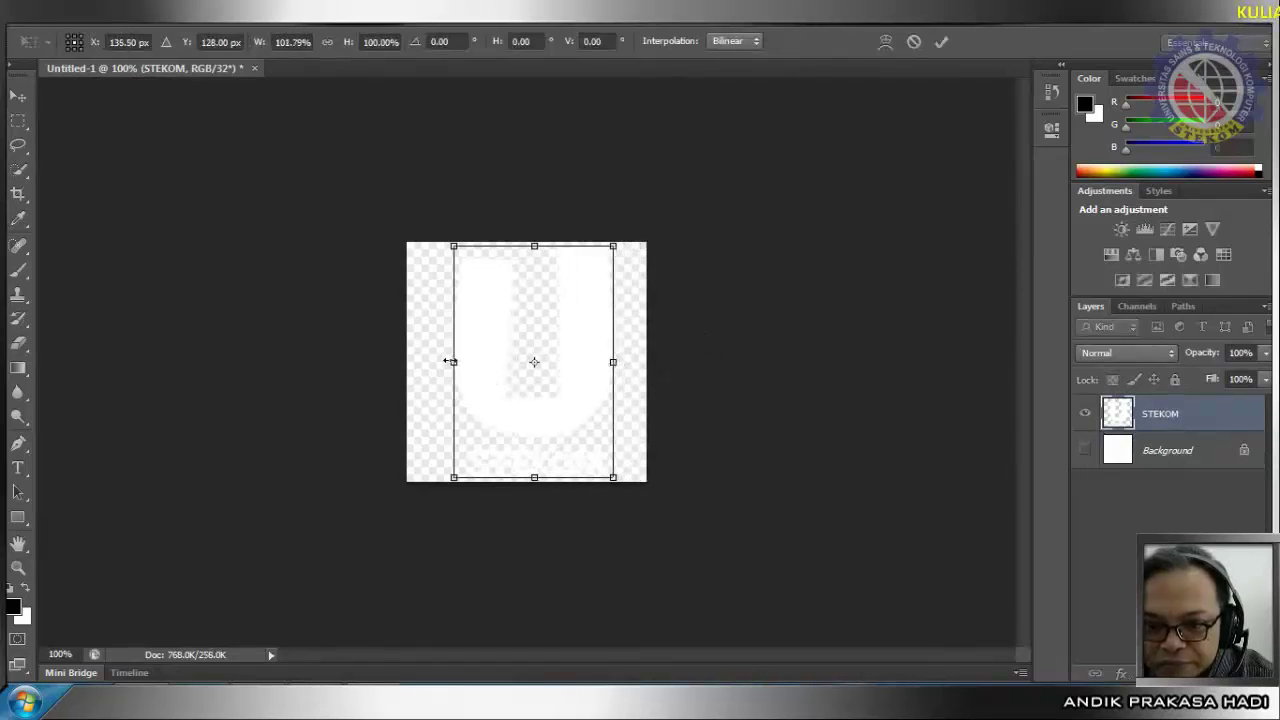
left_click_drag(448, 361, 435, 361)
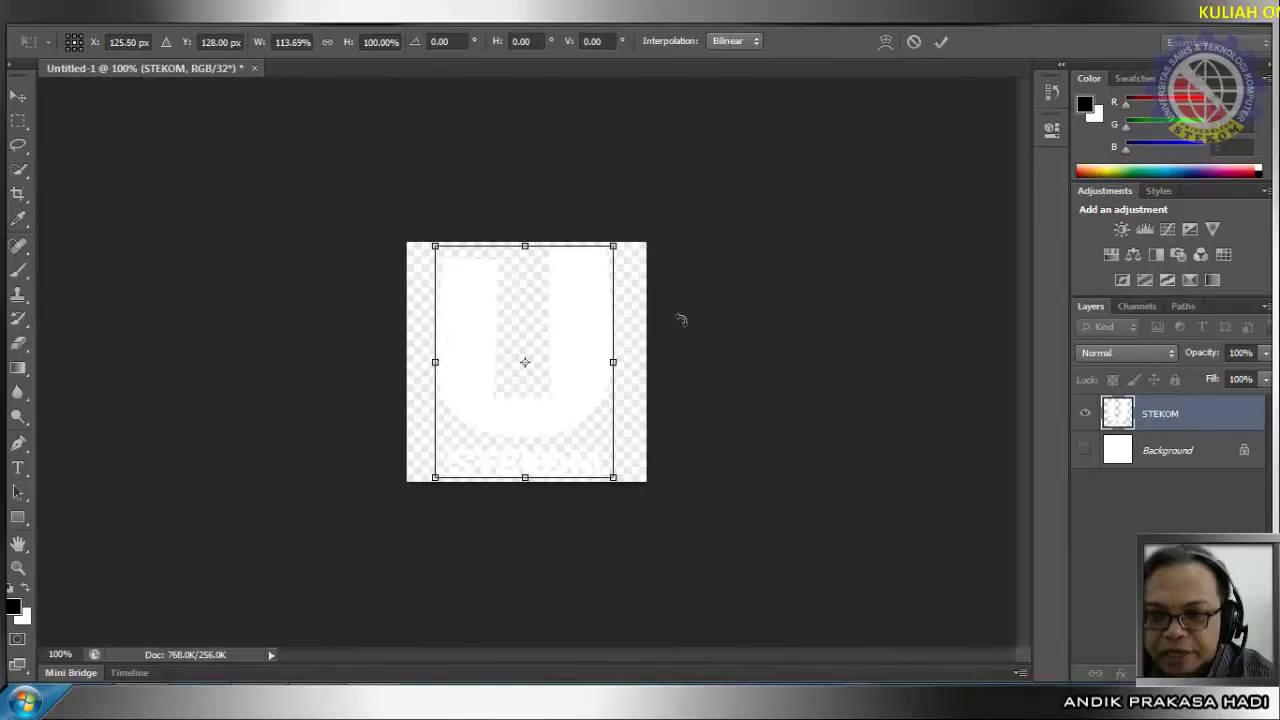
left_click(940, 43)
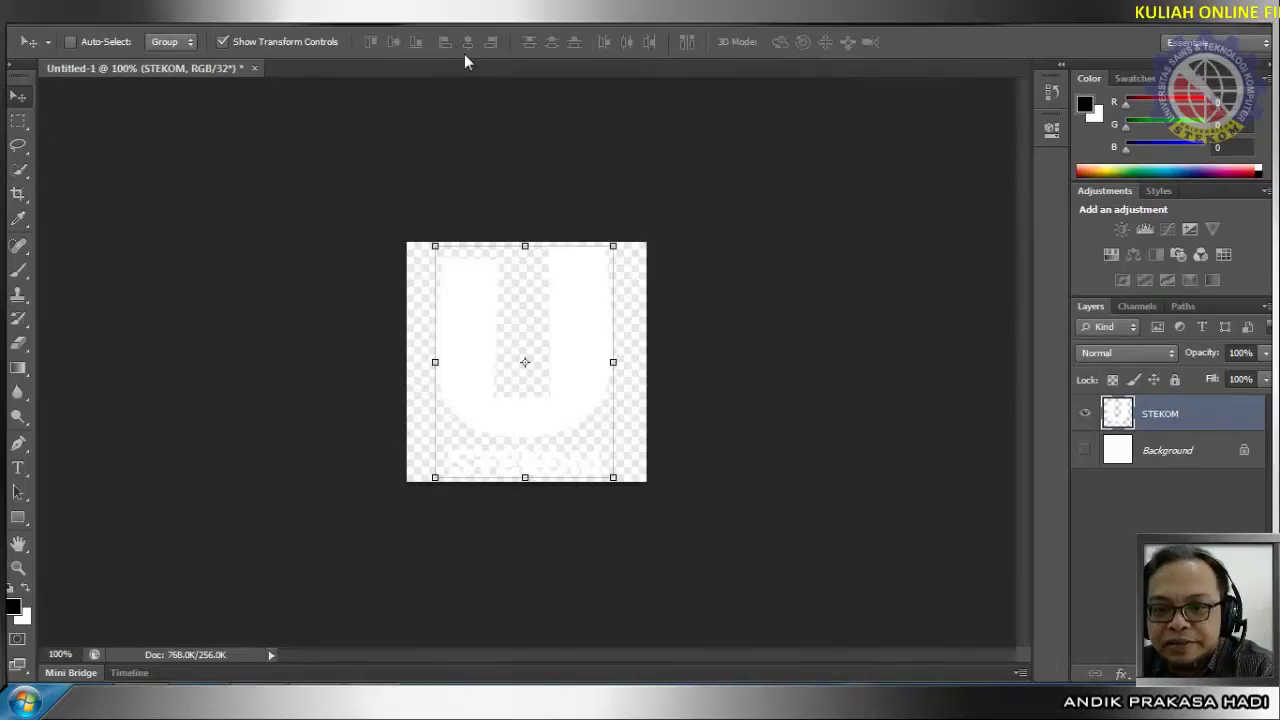
key("Up")
key("Up")
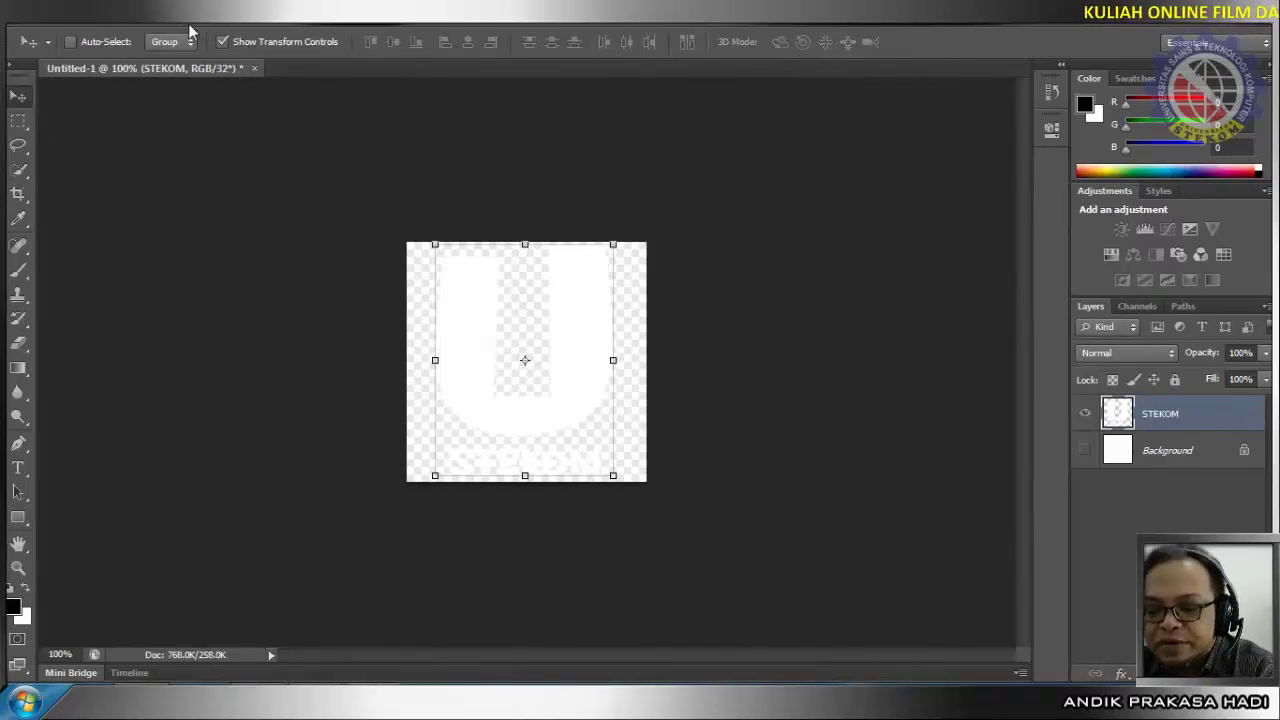
key("Down")
Save the document as U-stekom in Photoshop PSD format in My Documents with Maximize Compatibility enabled.
left_click(48, 22)
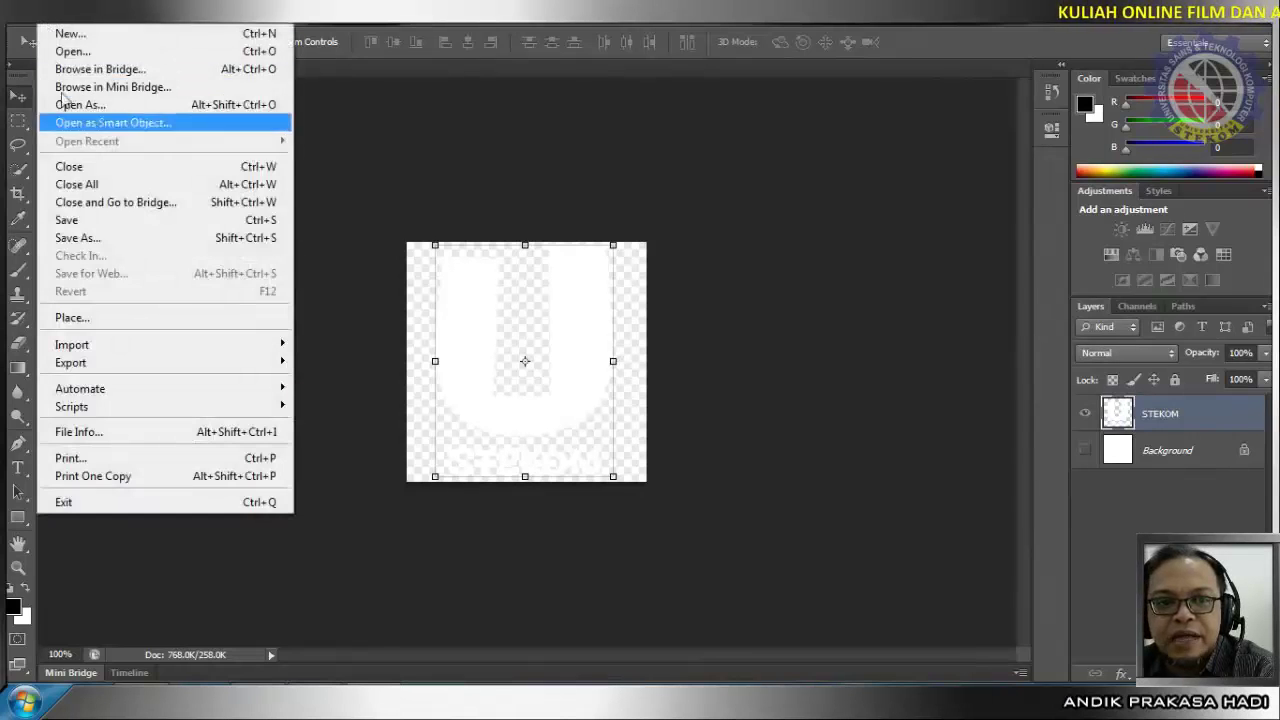
left_click(93, 238)
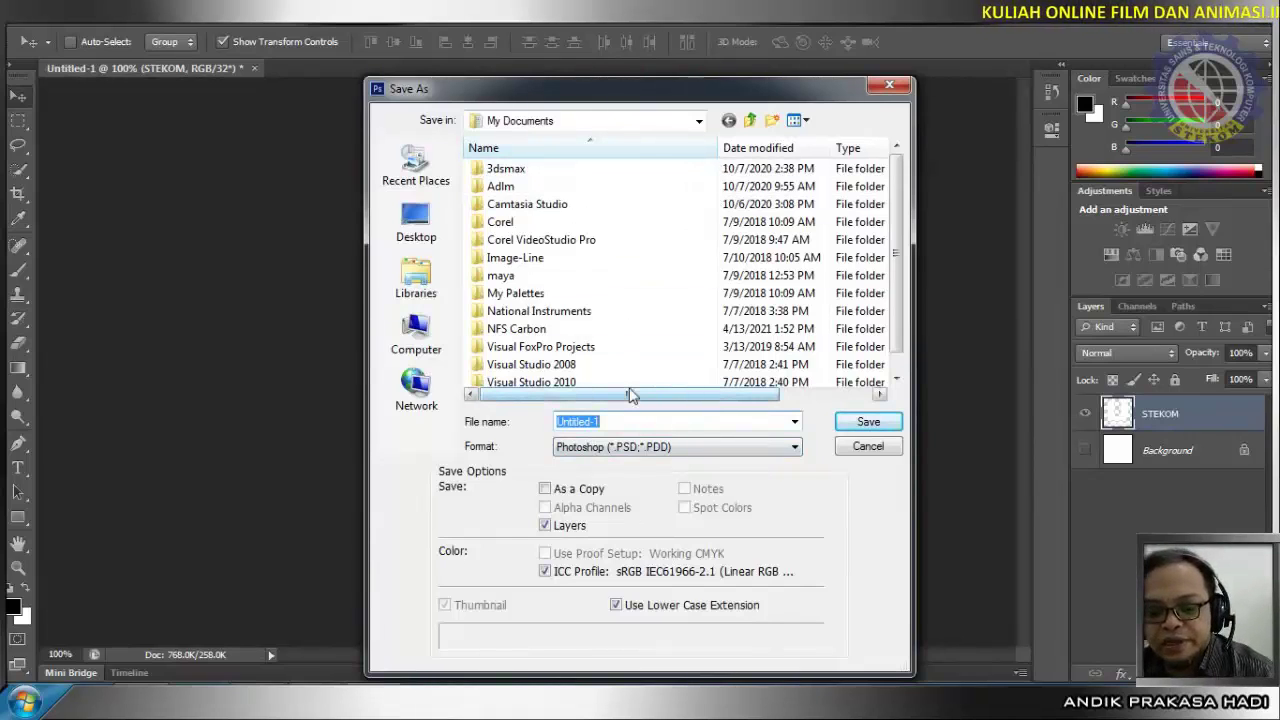
type("U-stekom")
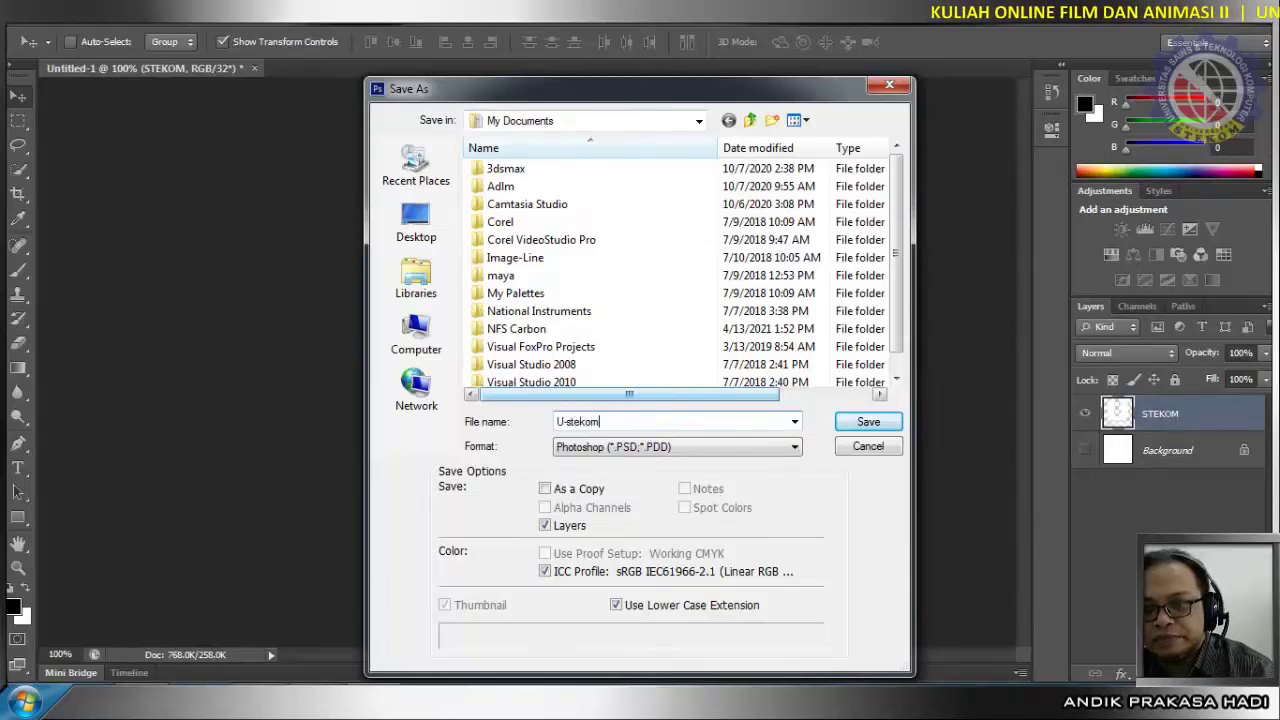
left_click(868, 421)
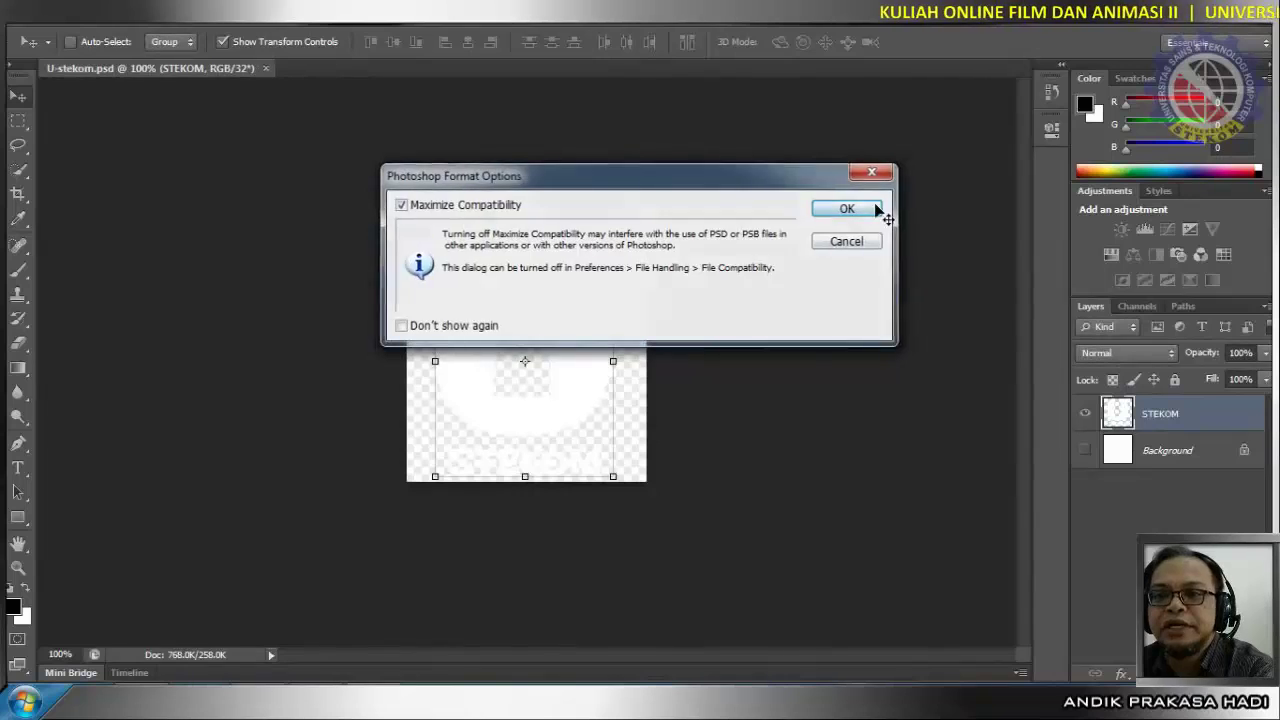
left_click(876, 210)
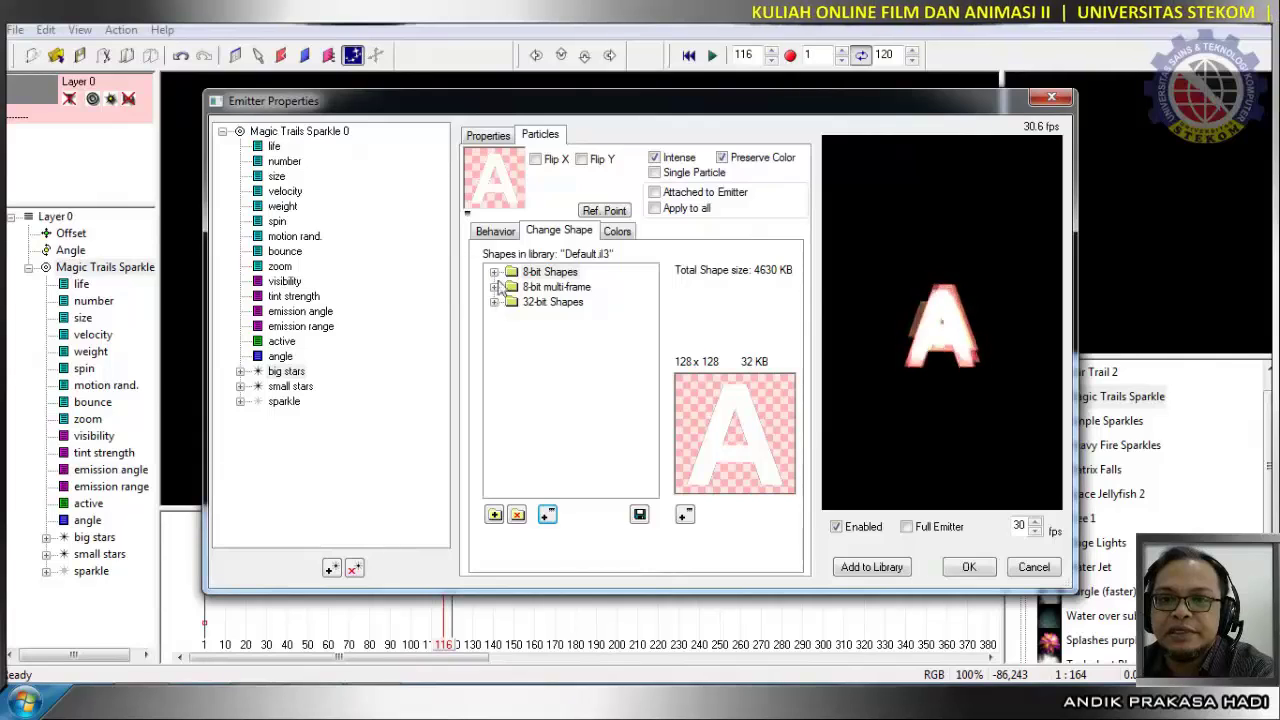
Switch to particleIllusion and add a new folder named Tambahan to the emitter's shape library.
double_click(510, 272)
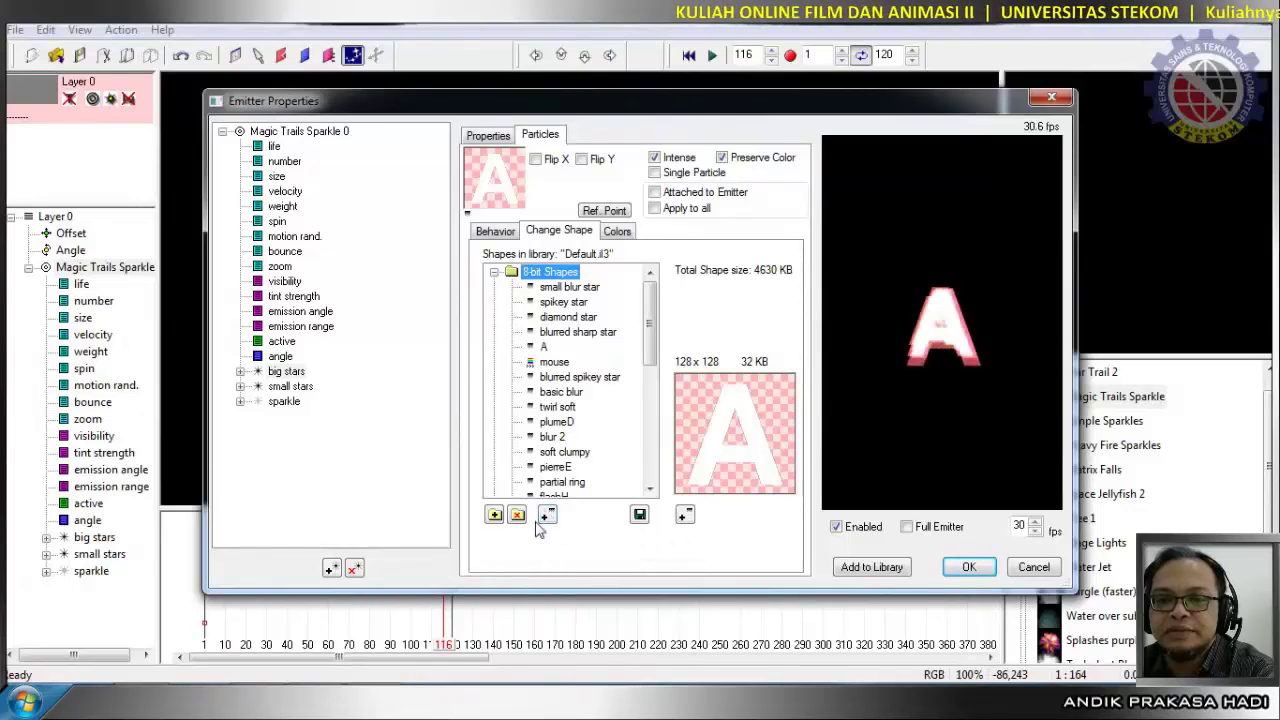
left_click(494, 273)
left_click(494, 514)
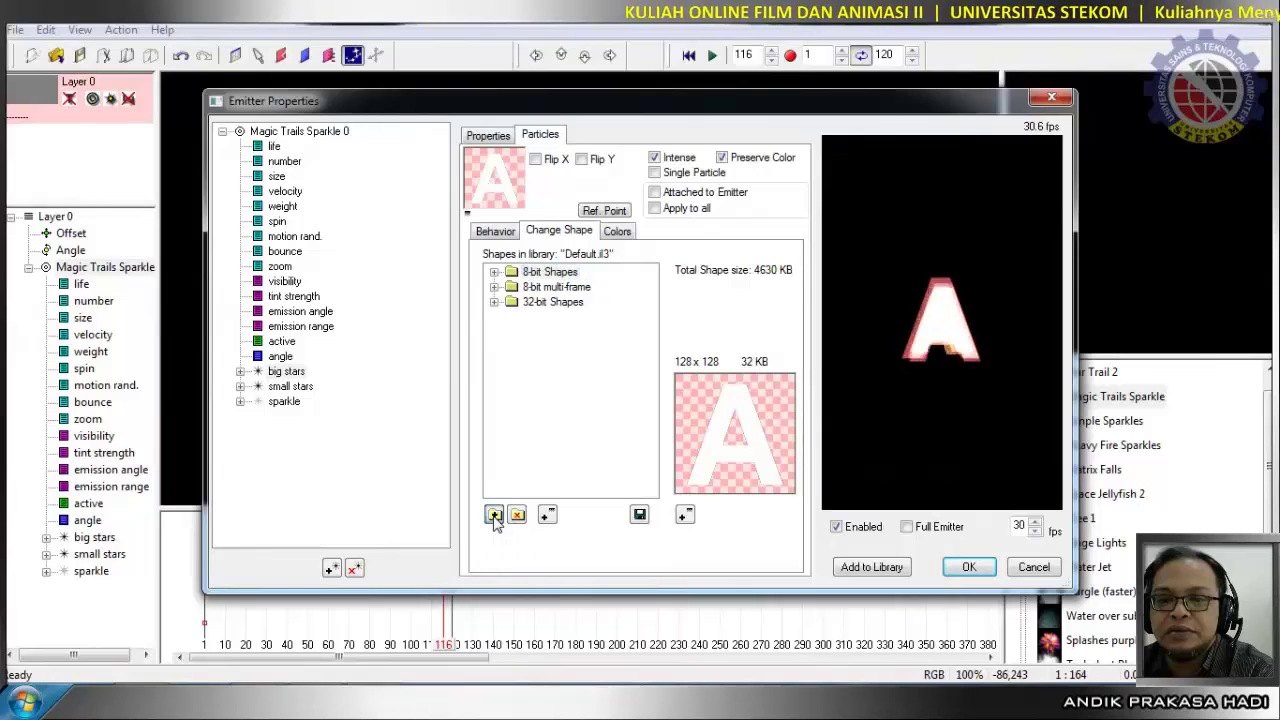
type("Tambahan")
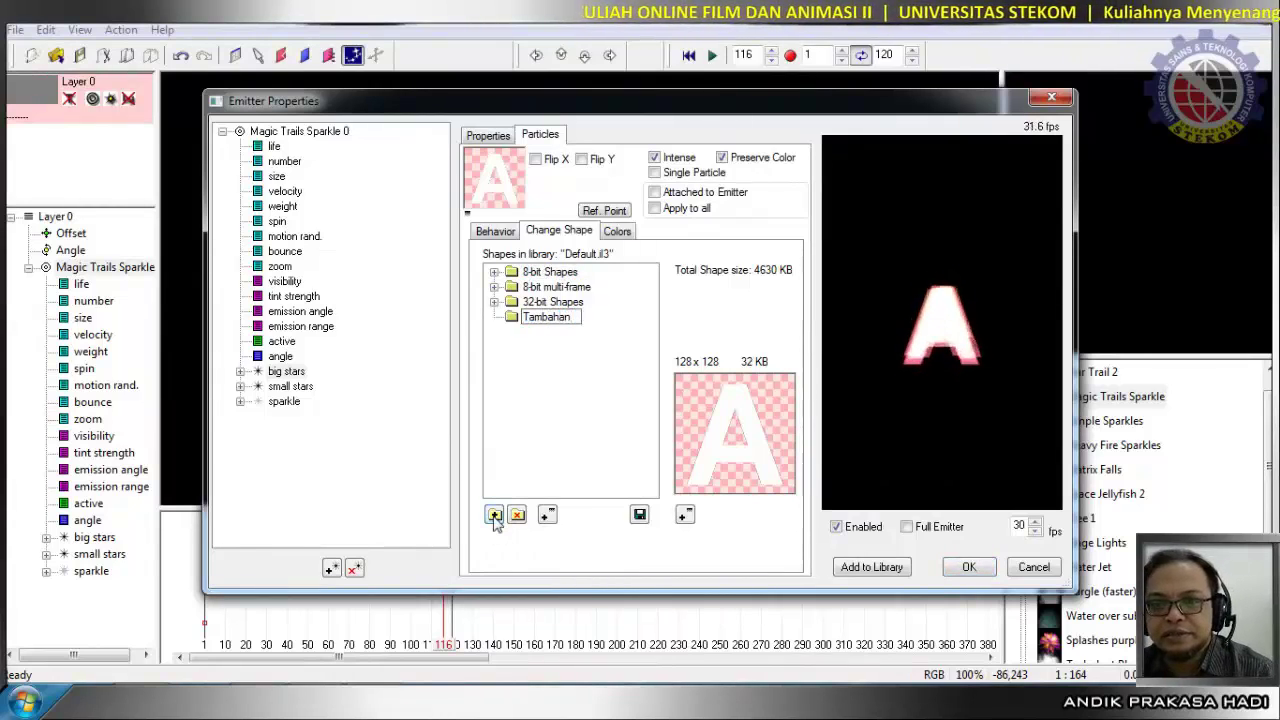
key("Return")
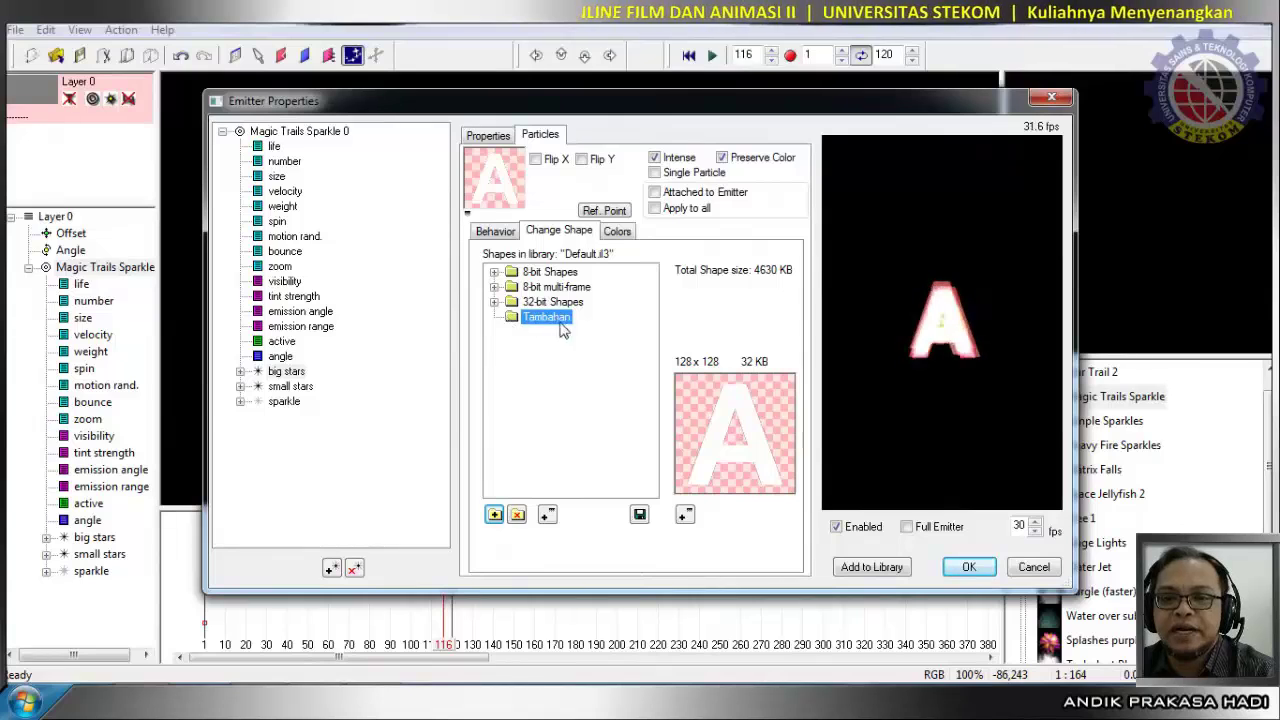
Try to load the U-stekom PSD file from Documents as a new shape in the Tambahan folder.
left_click(548, 515)
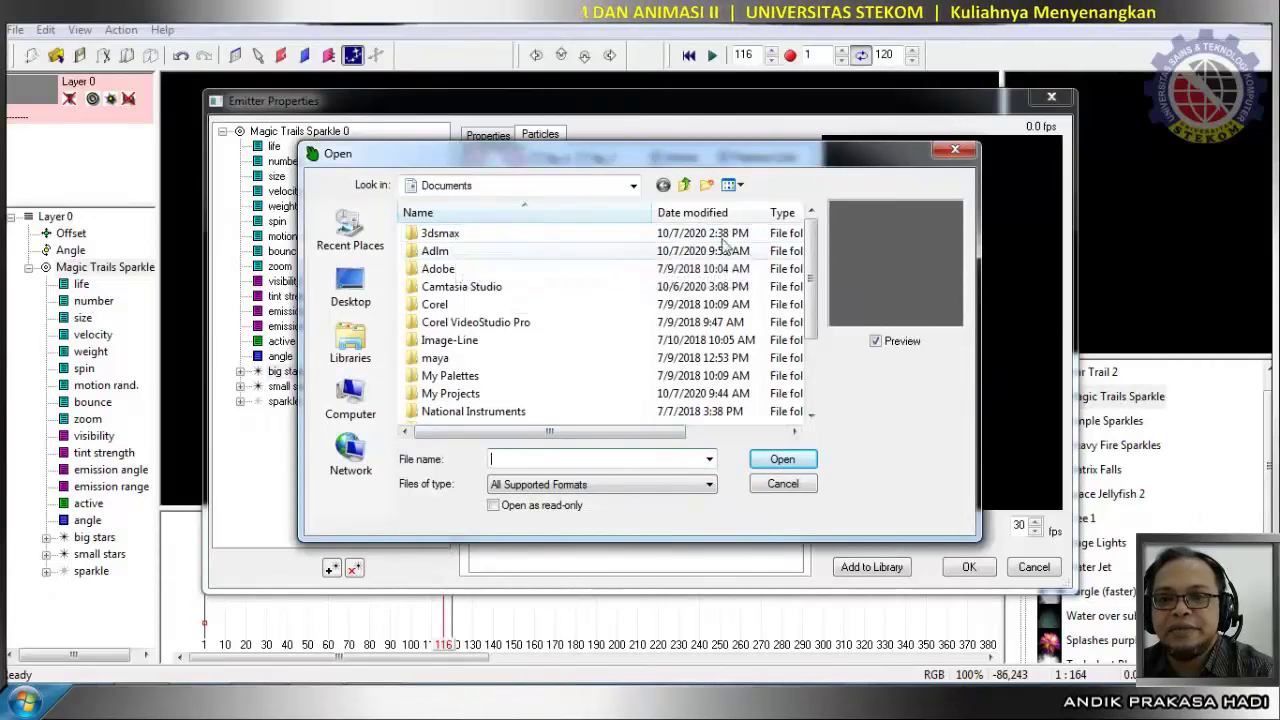
scroll(808, 325, "down", 2)
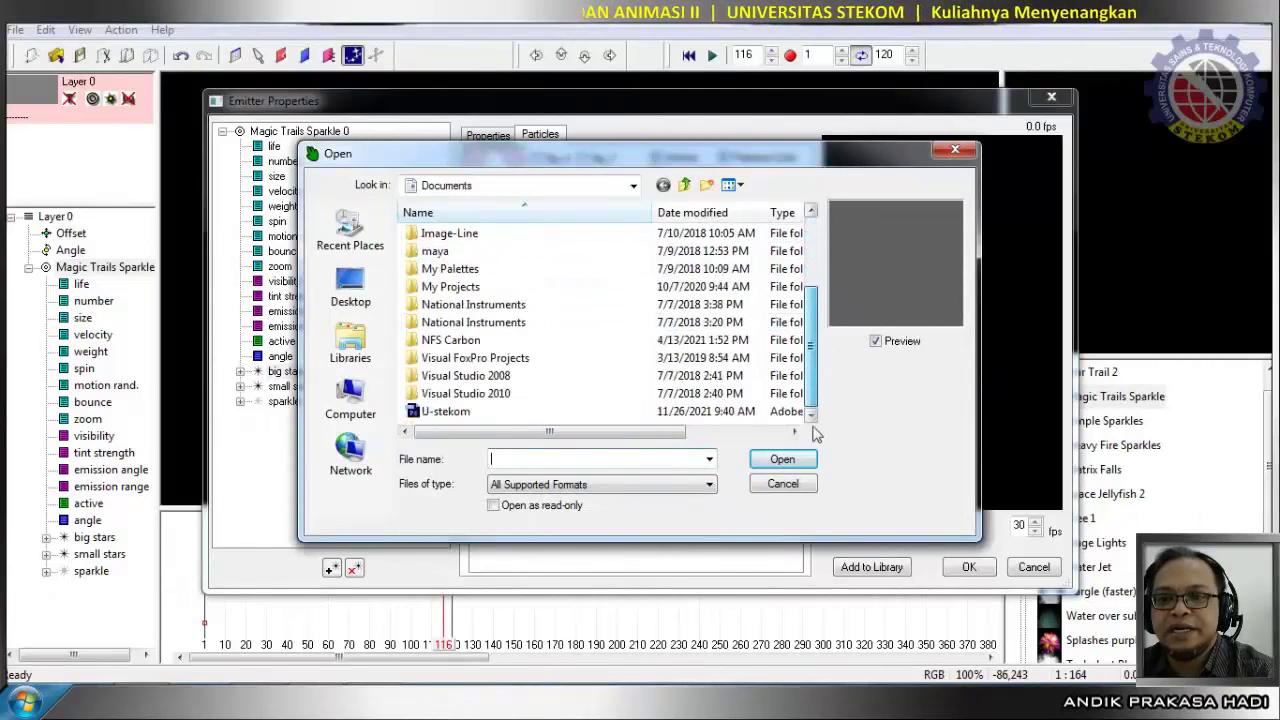
left_click(437, 414)
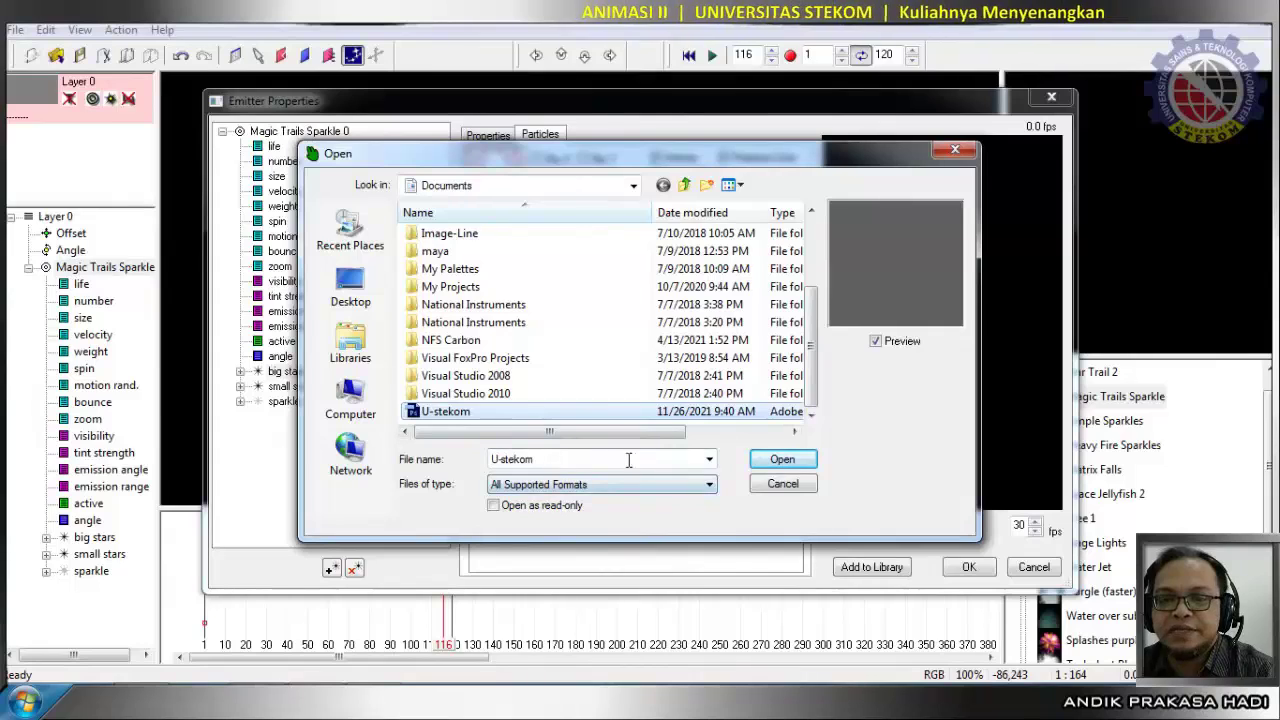
left_click(805, 460)
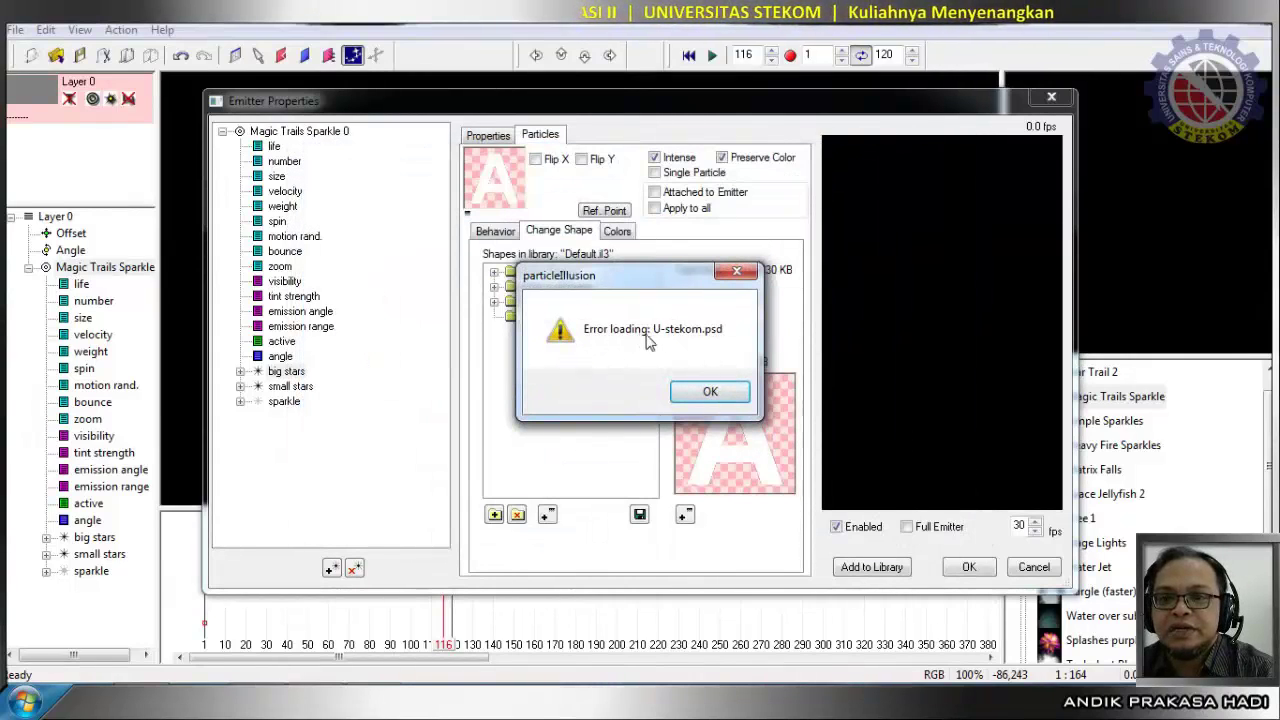
left_click(710, 392)
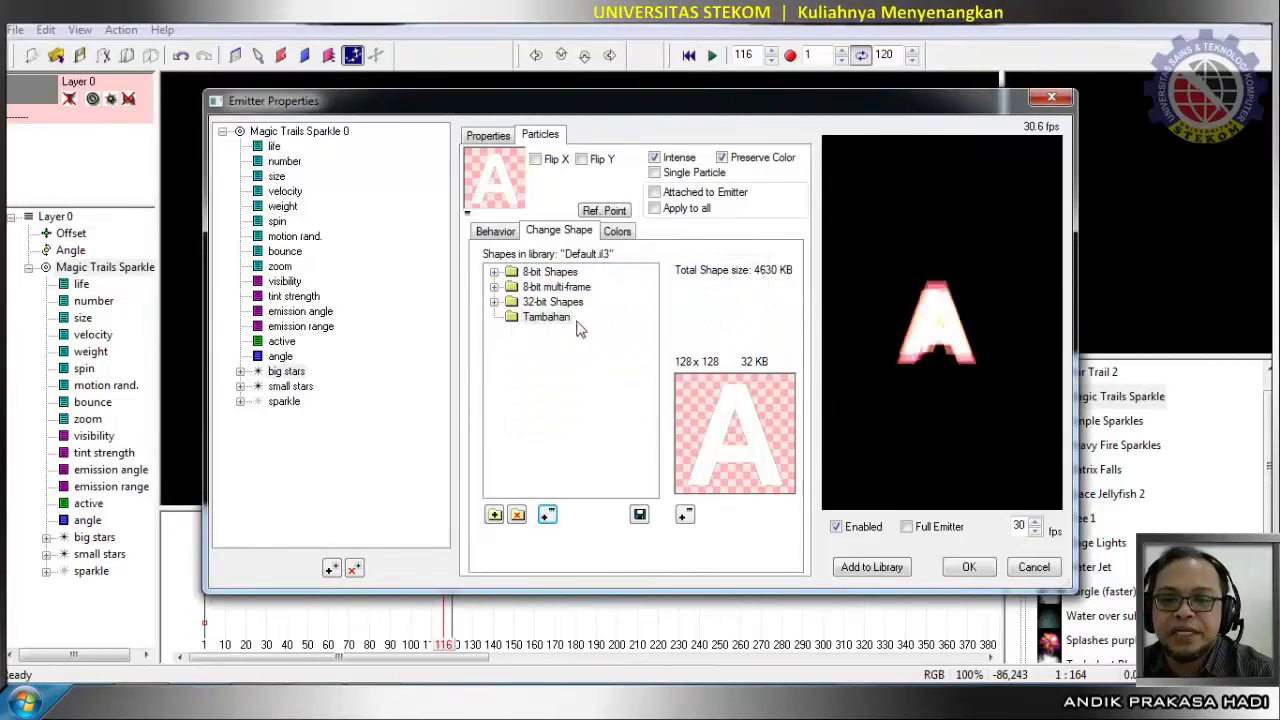
left_click(546, 317)
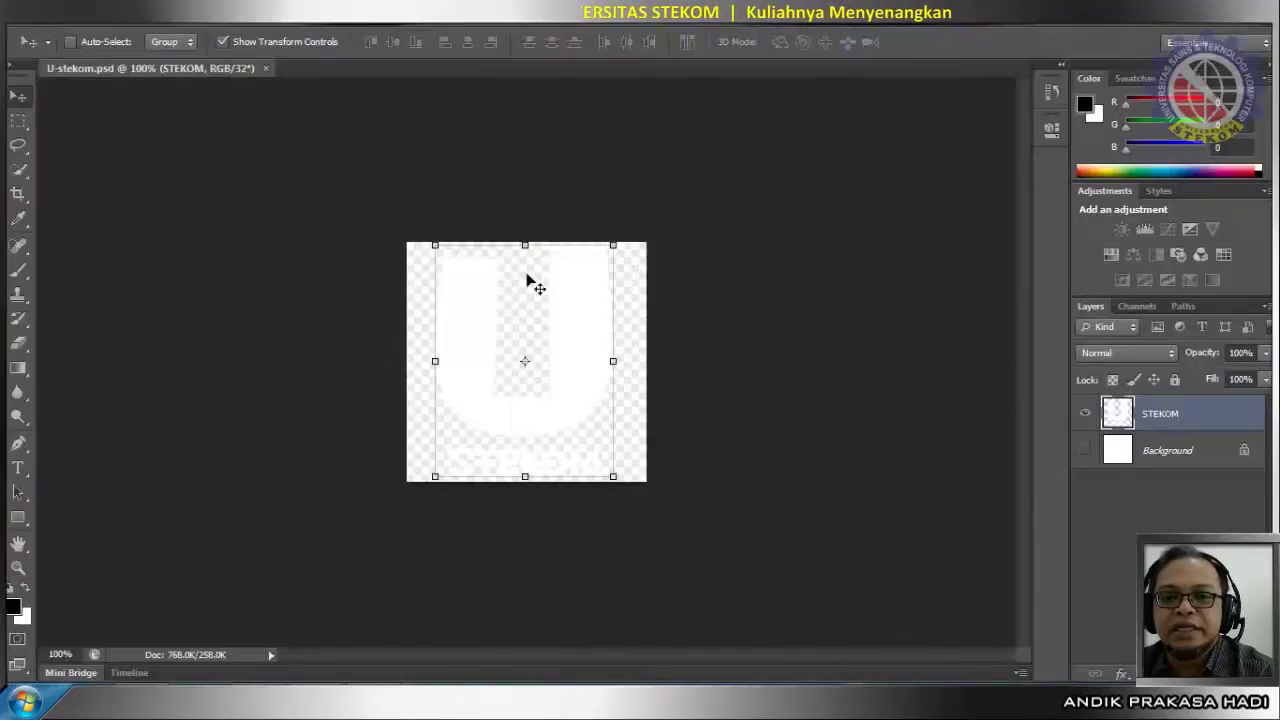
Switch to Photoshop and save the document as U-stekom.tif in TIFF format with 32 bit (Float) depth and no image compression.
left_click(62, 20)
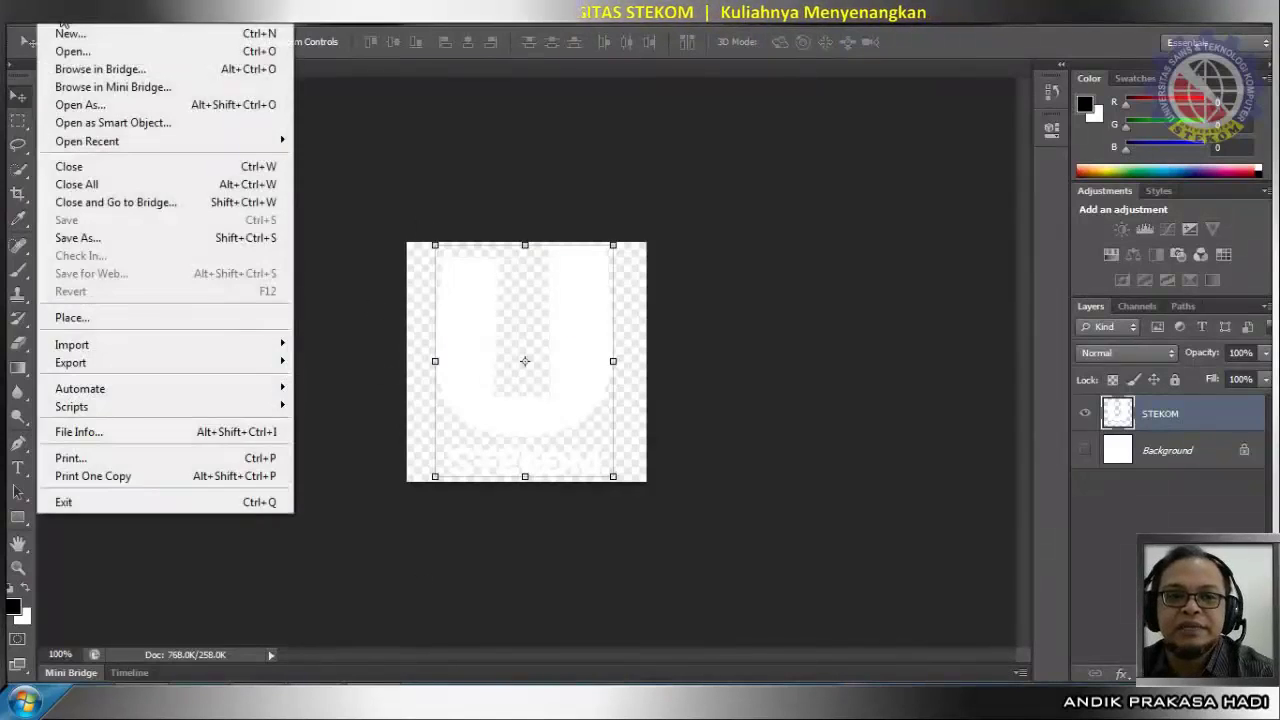
left_click(60, 244)
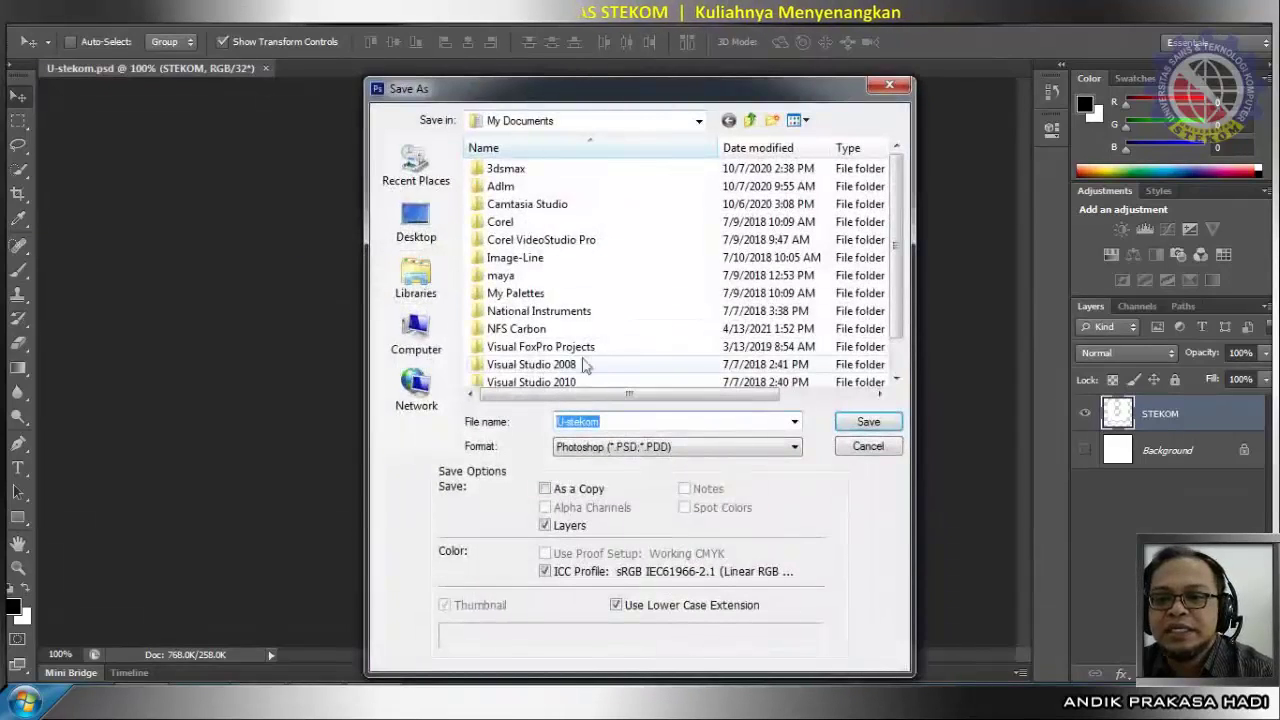
left_click(615, 447)
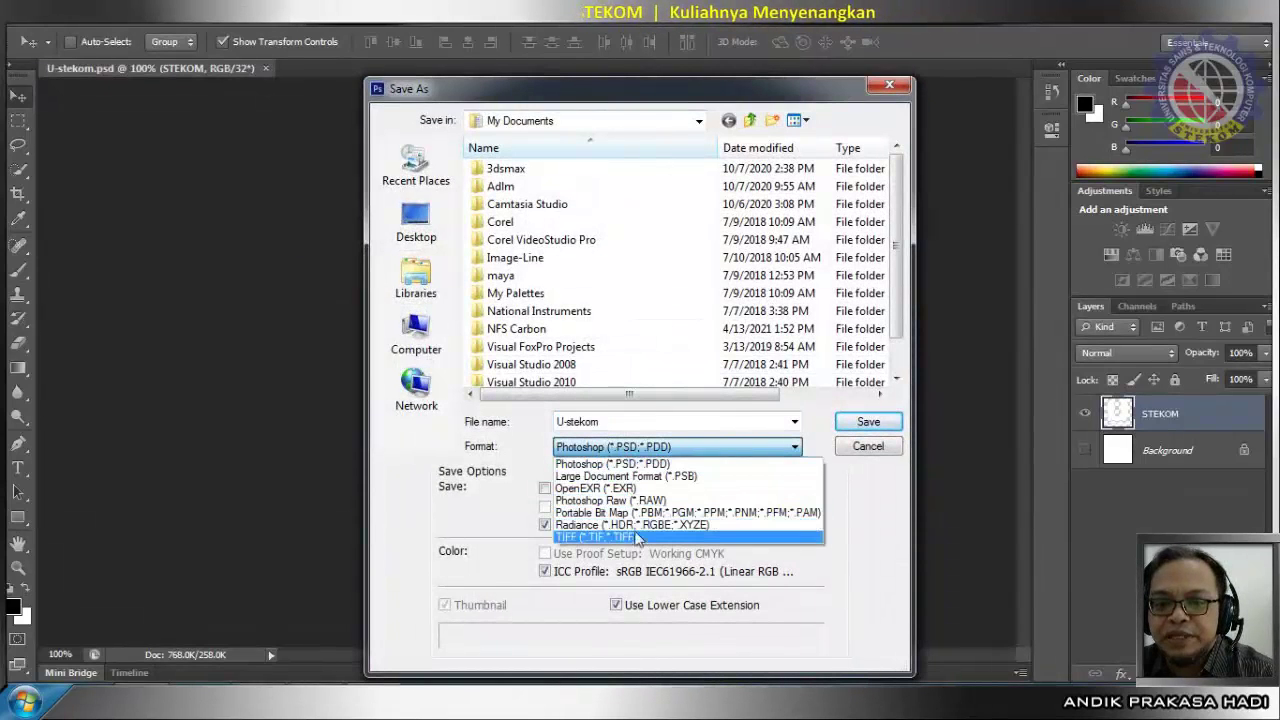
left_click(633, 538)
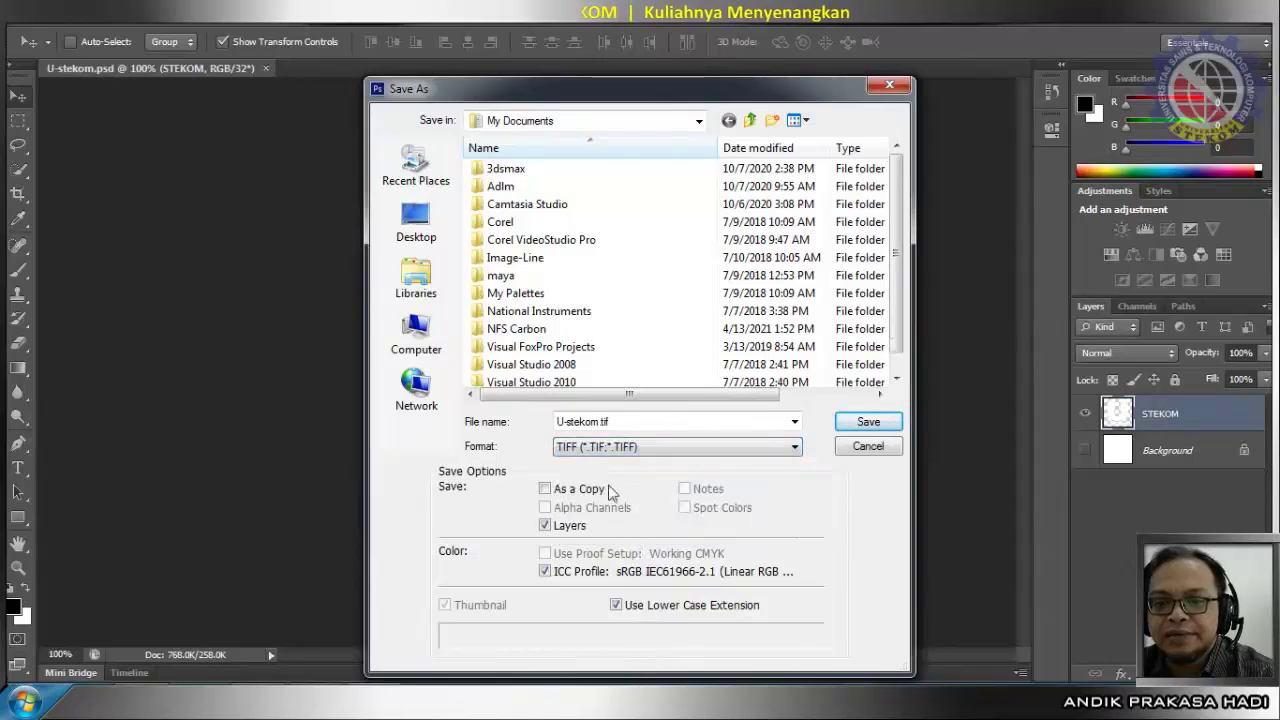
left_click(855, 424)
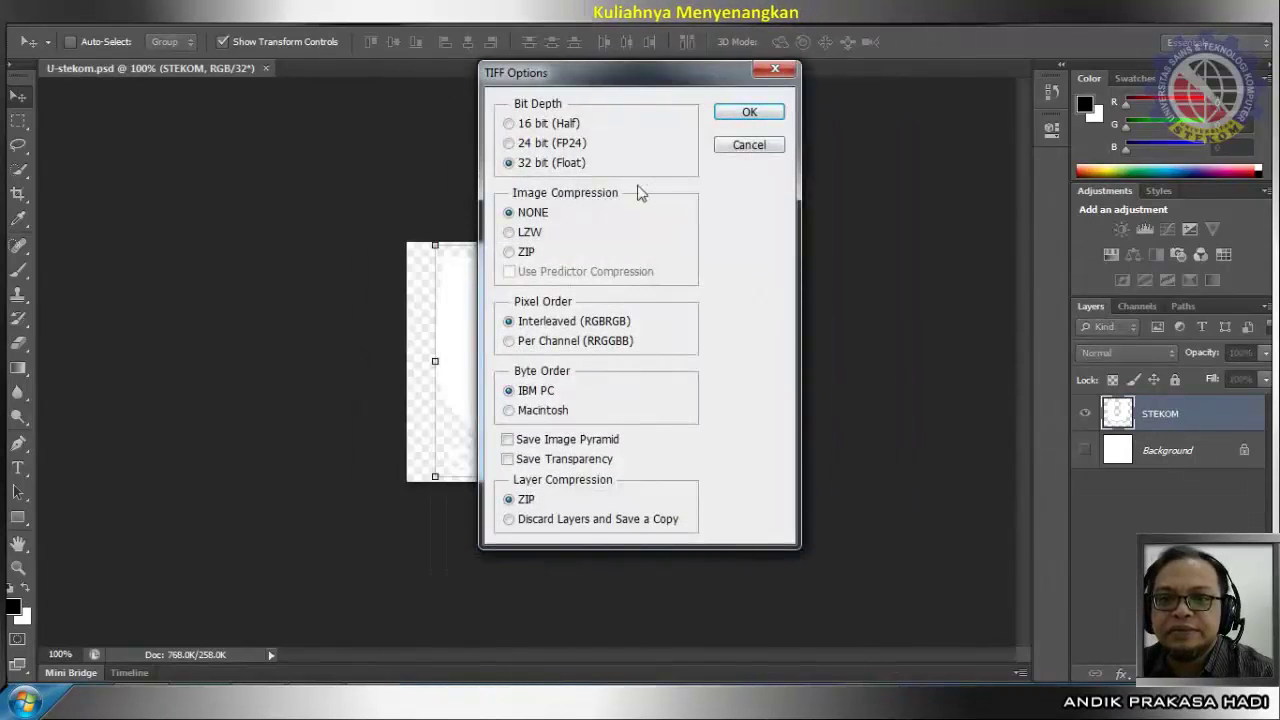
left_click(525, 143)
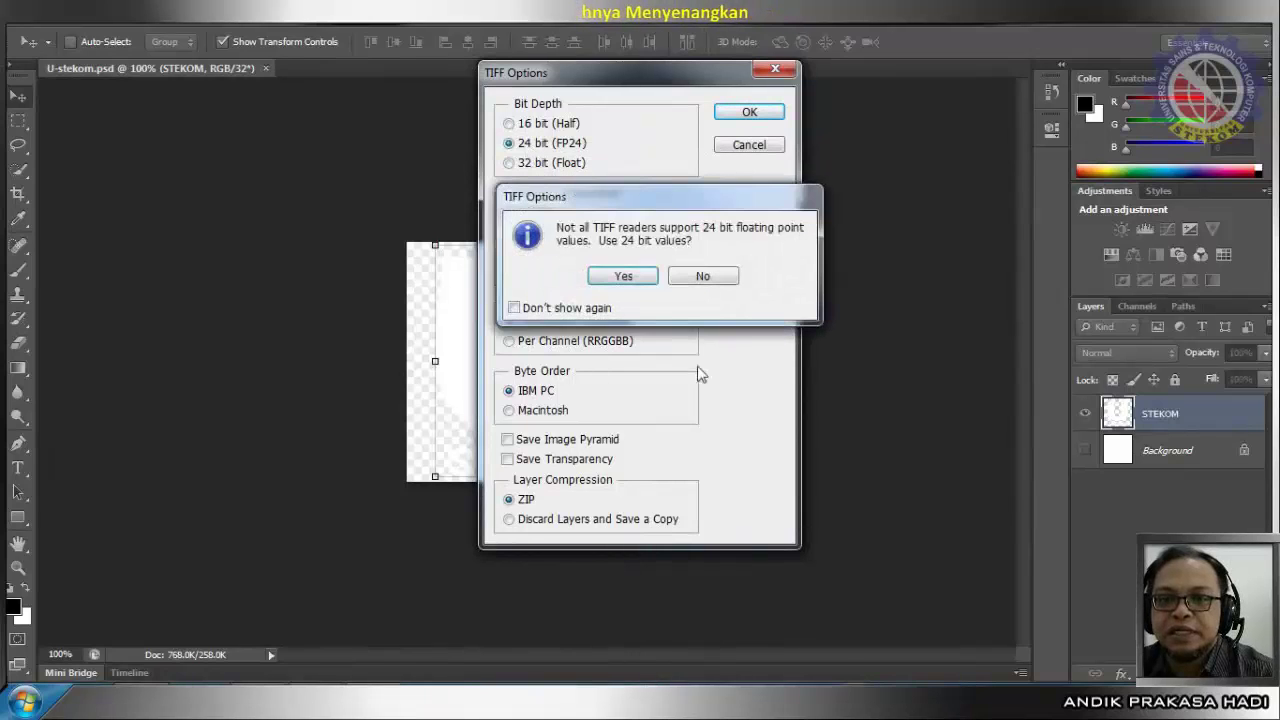
left_click(703, 280)
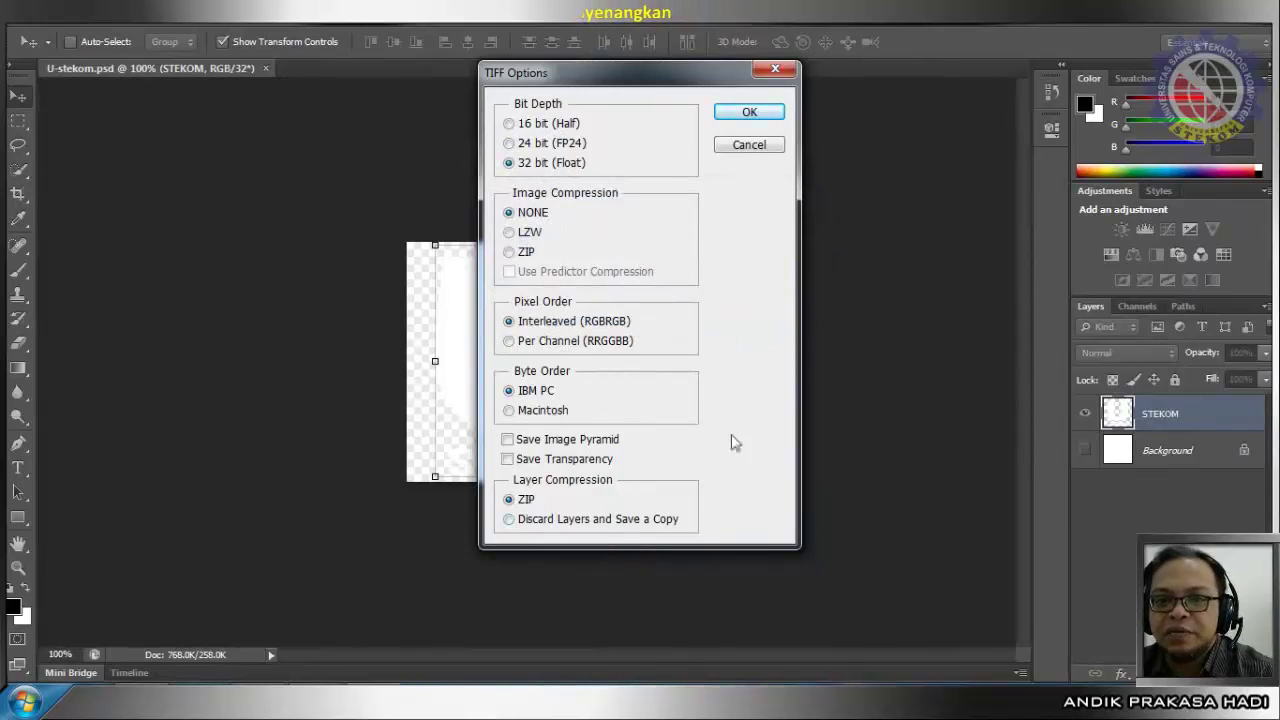
left_click(756, 121)
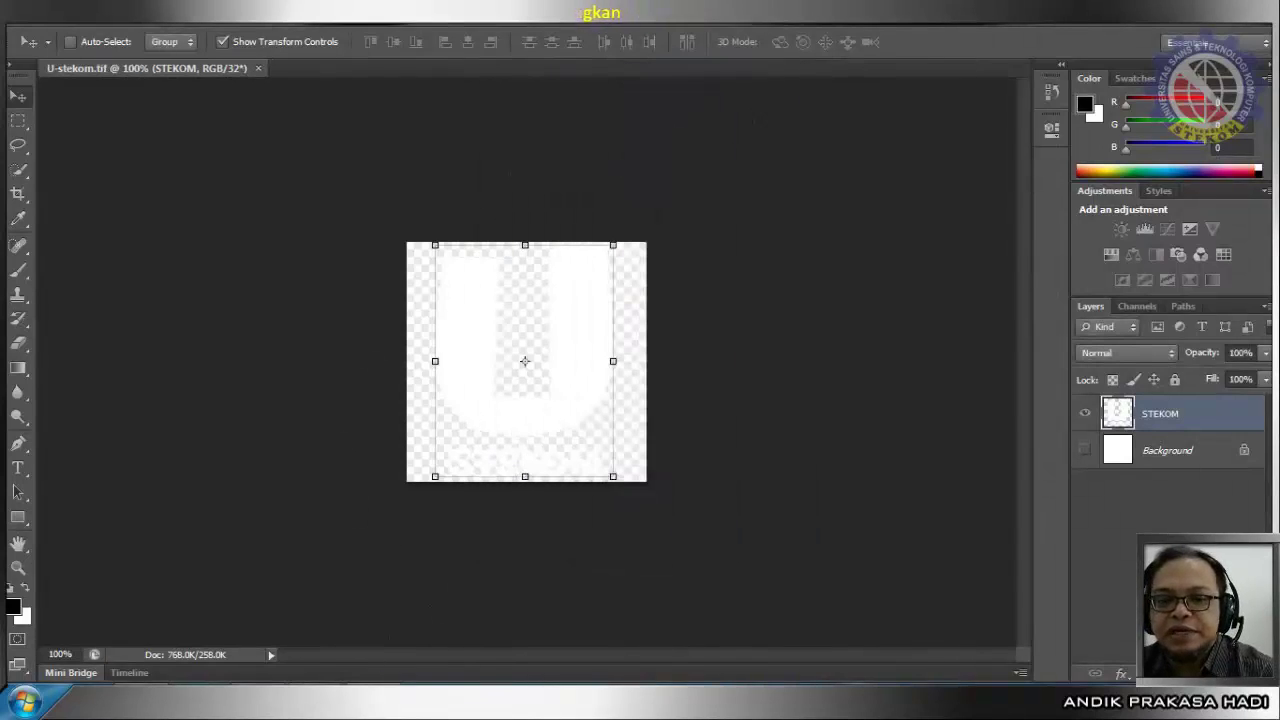
Switch to particleIllusion and try to load U-stekom.tif from My Documents as a shape in the Tambahan folder.
left_click(310, 600)
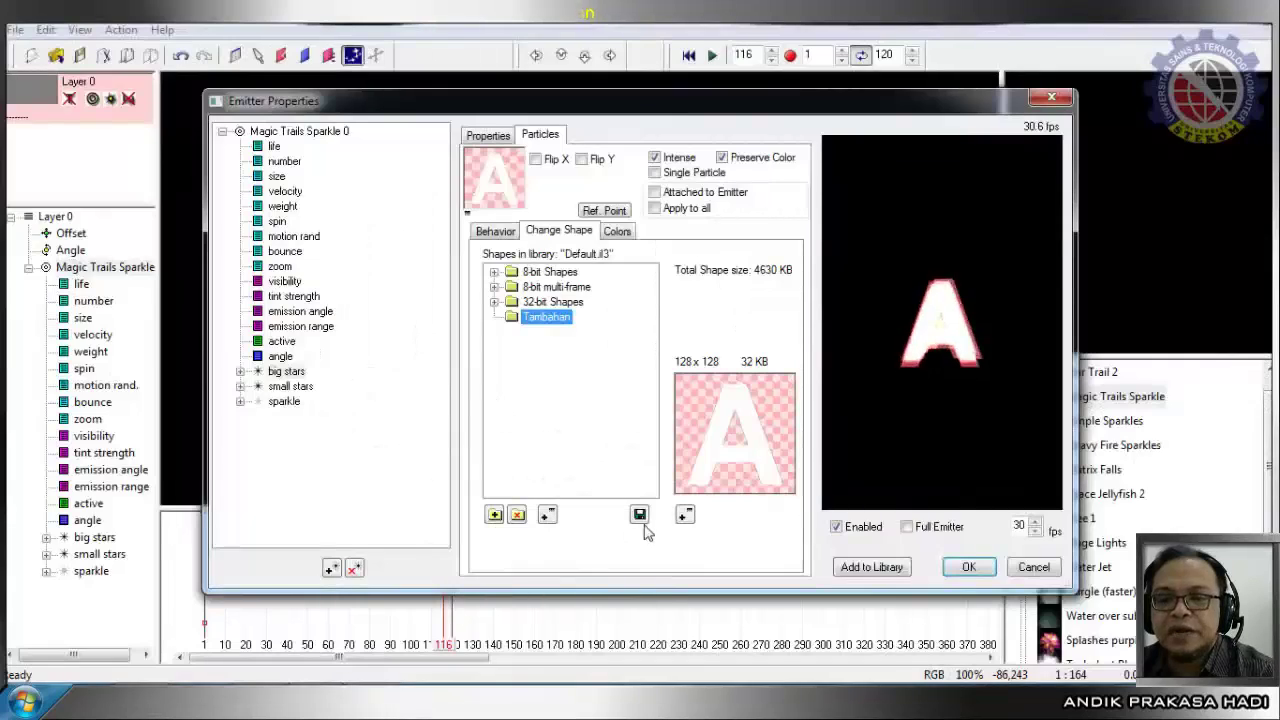
left_click(547, 515)
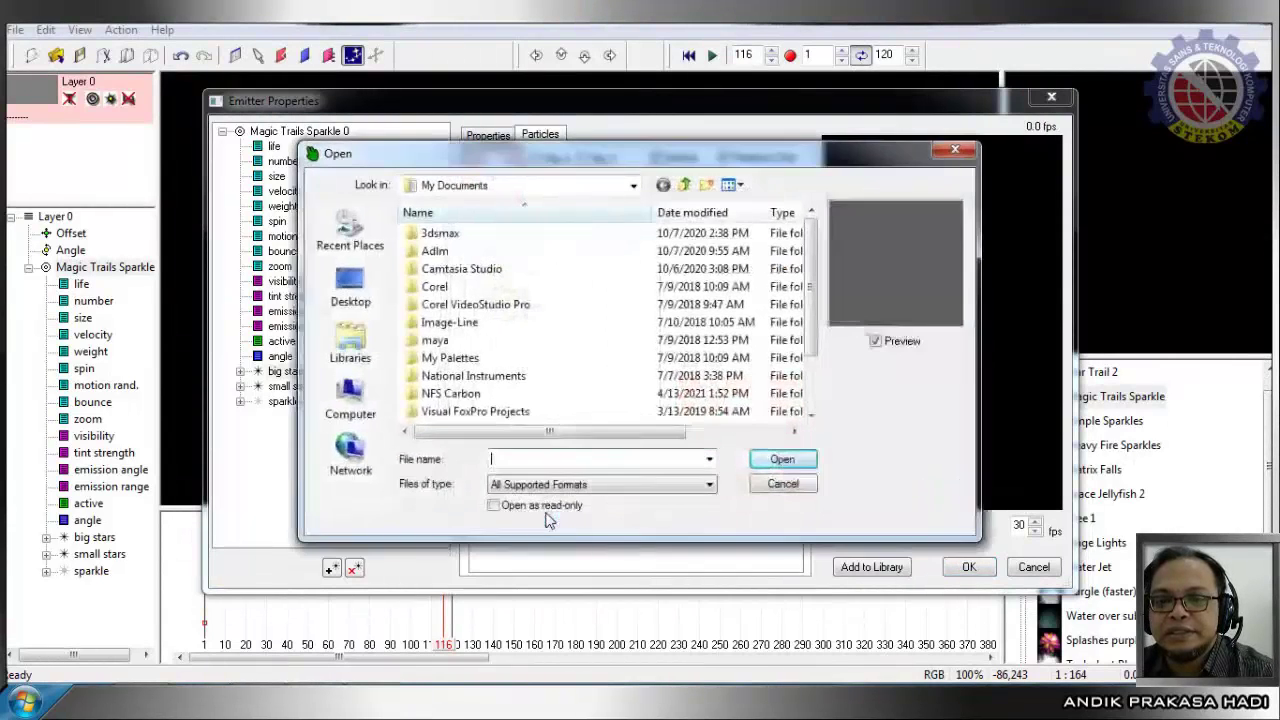
left_click(815, 398)
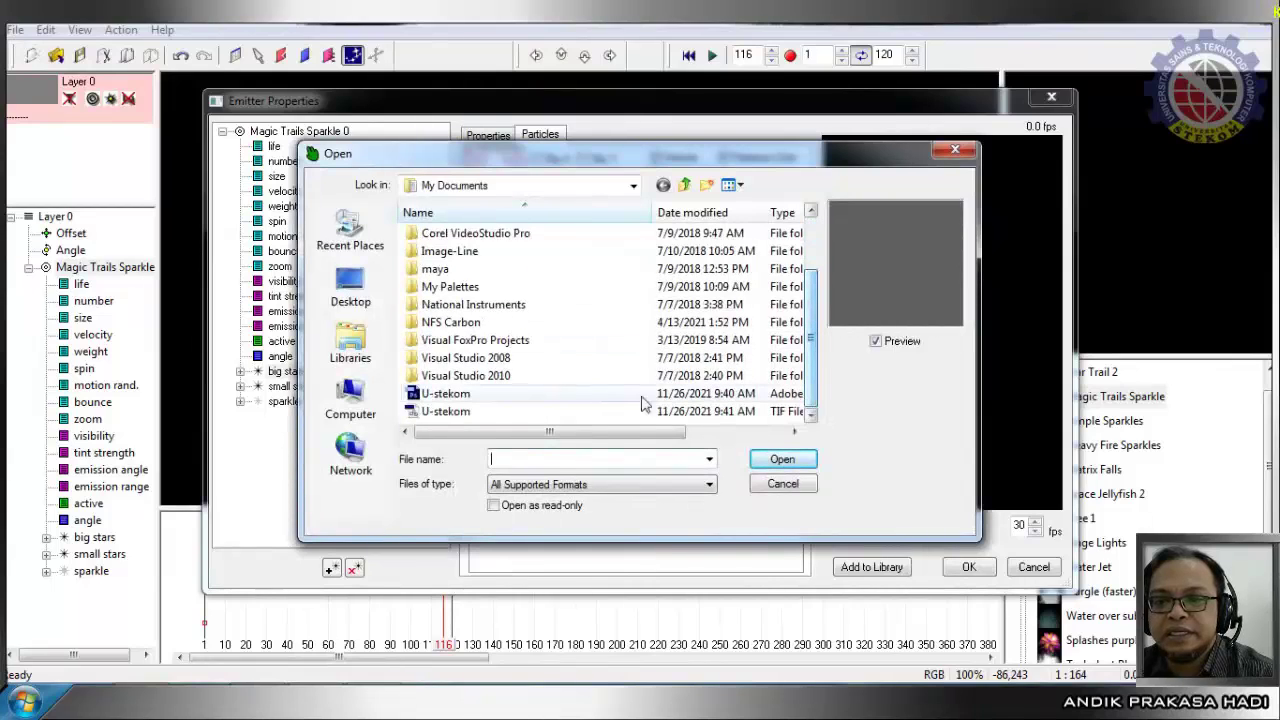
left_click(446, 411)
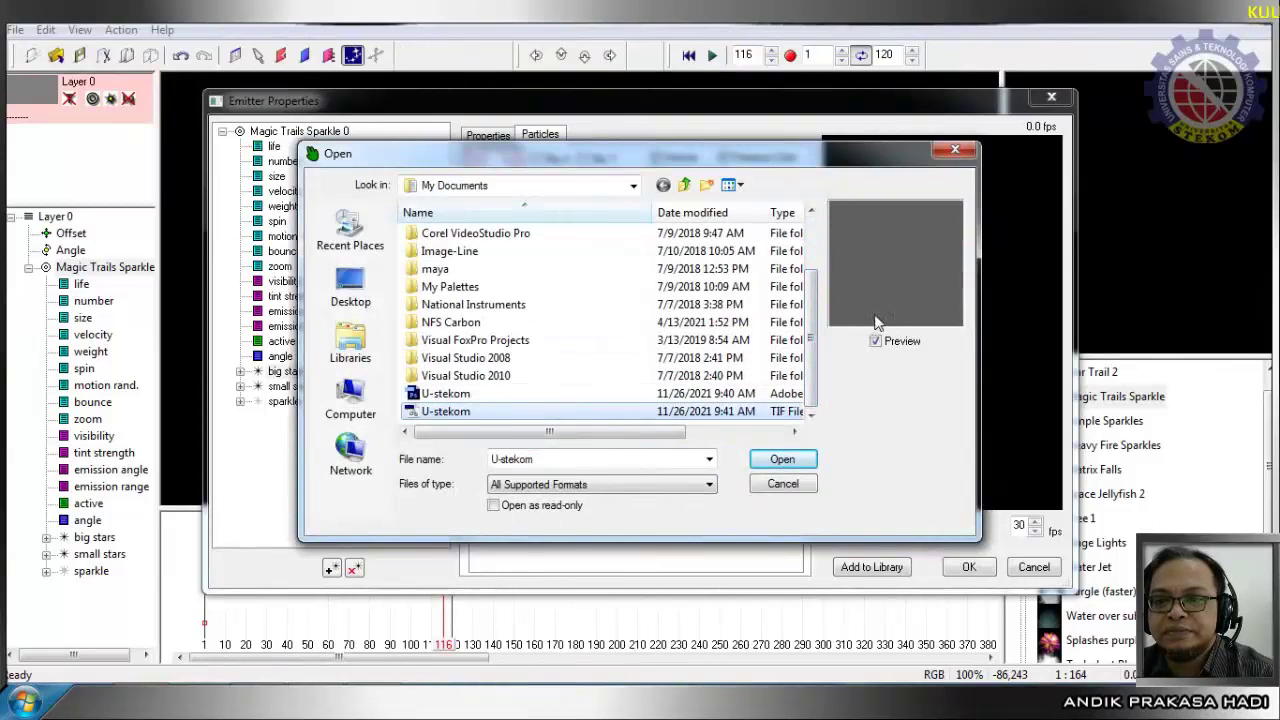
left_click(781, 460)
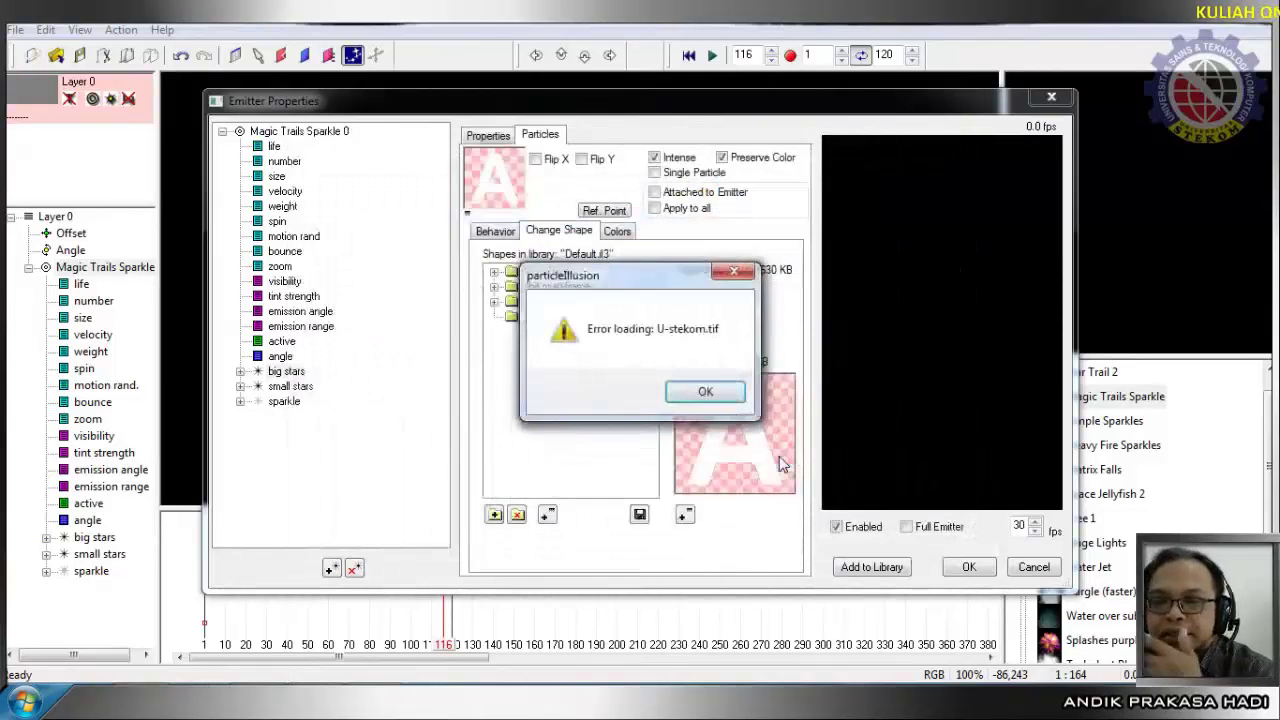
left_click(706, 393)
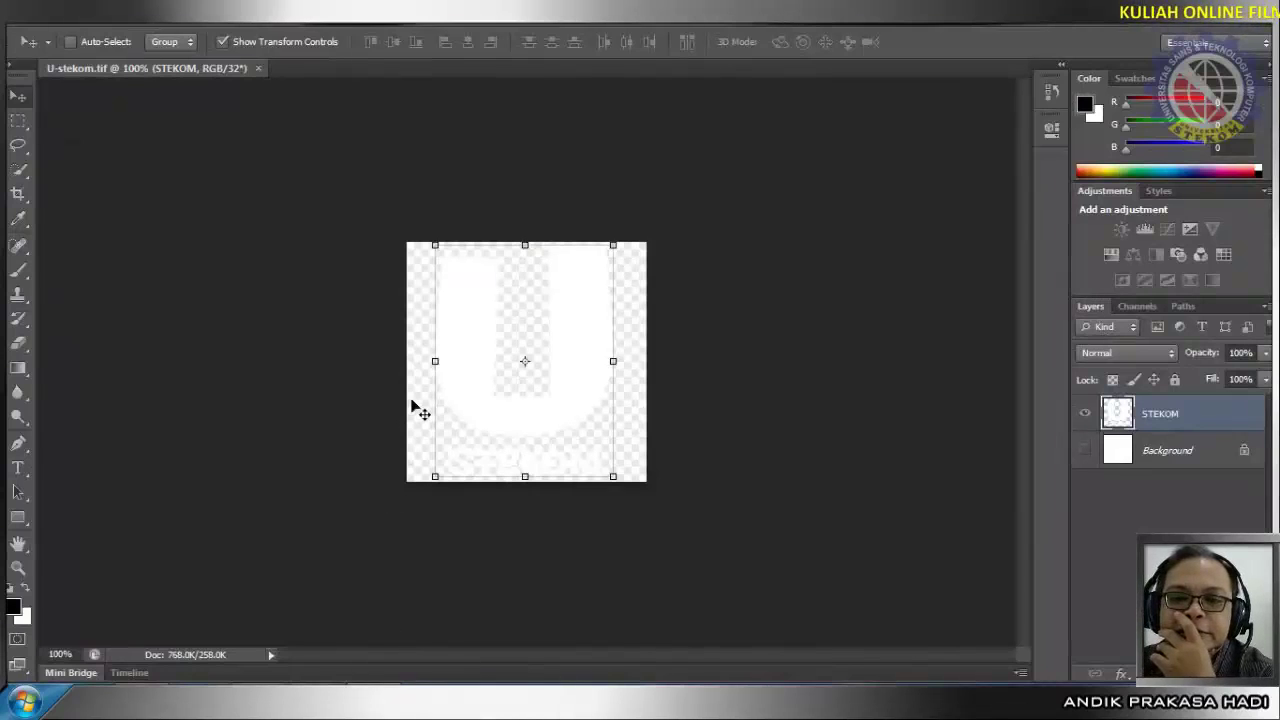
Save a copy of the 8-bit U-stekom document as U-stekom.png in My Documents, with Smallest / Slow compression and no interlacing.
left_click(59, 26)
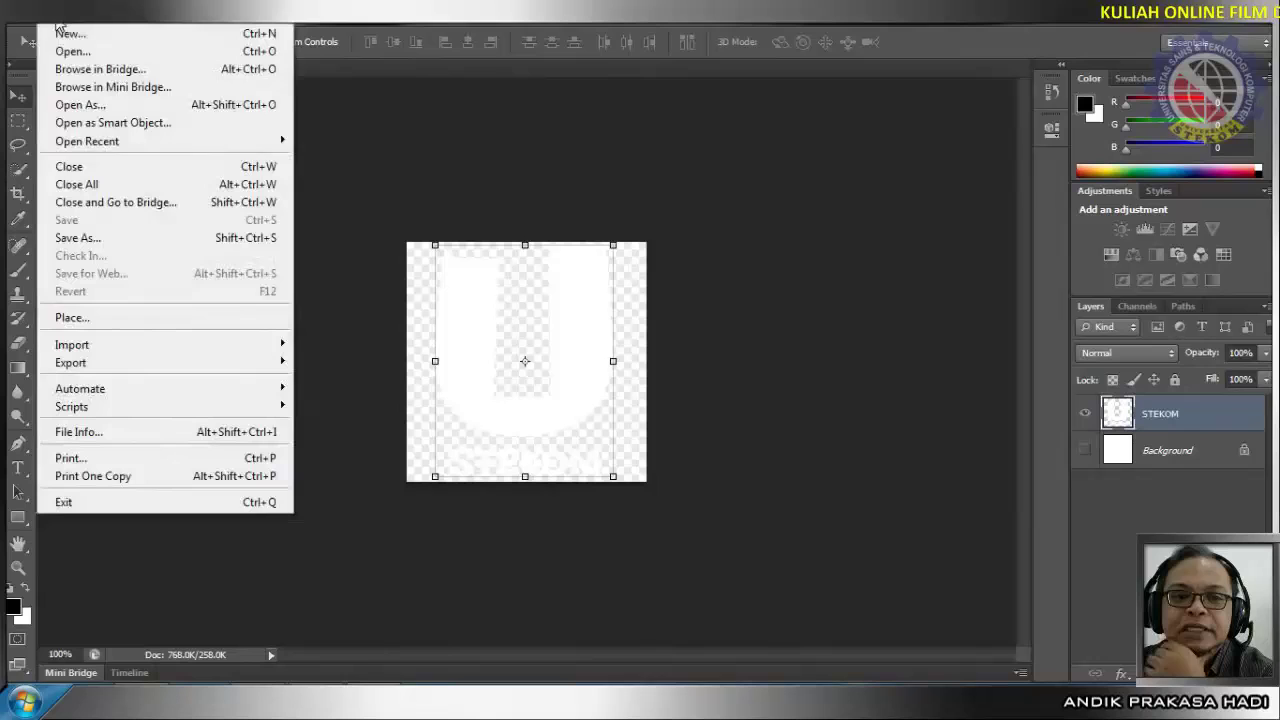
left_click(131, 238)
left_click(696, 447)
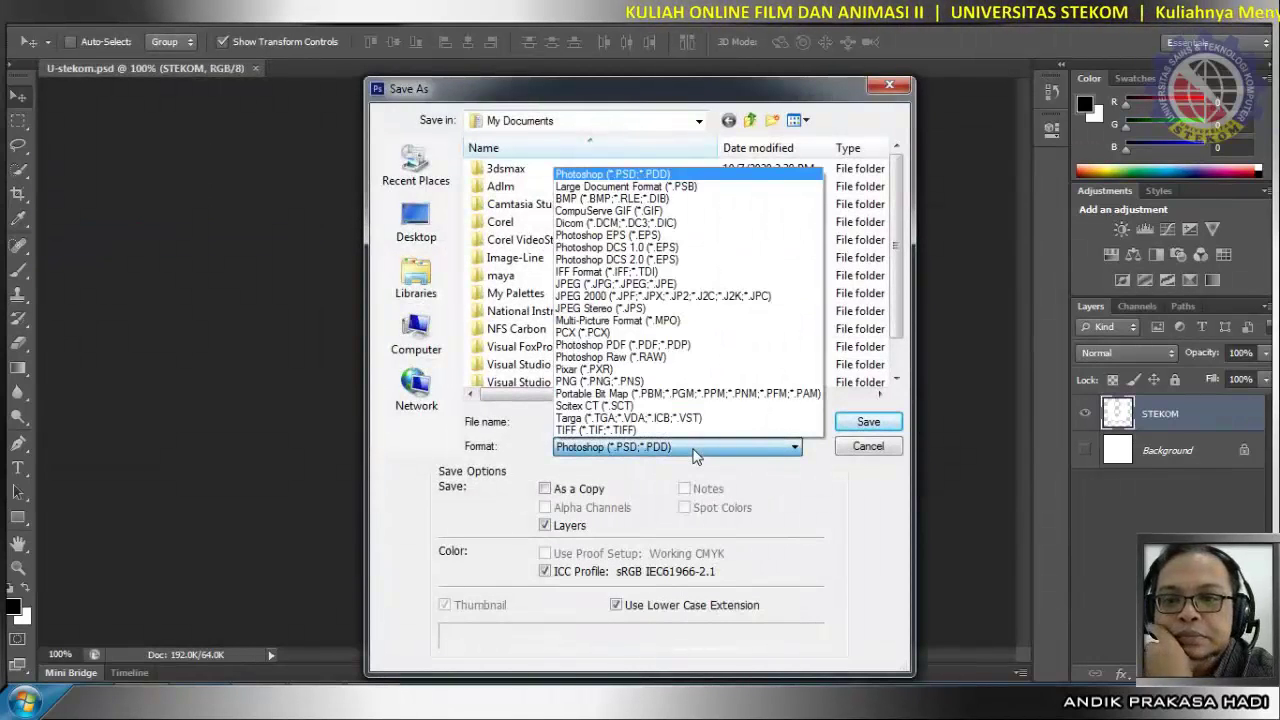
left_click(696, 382)
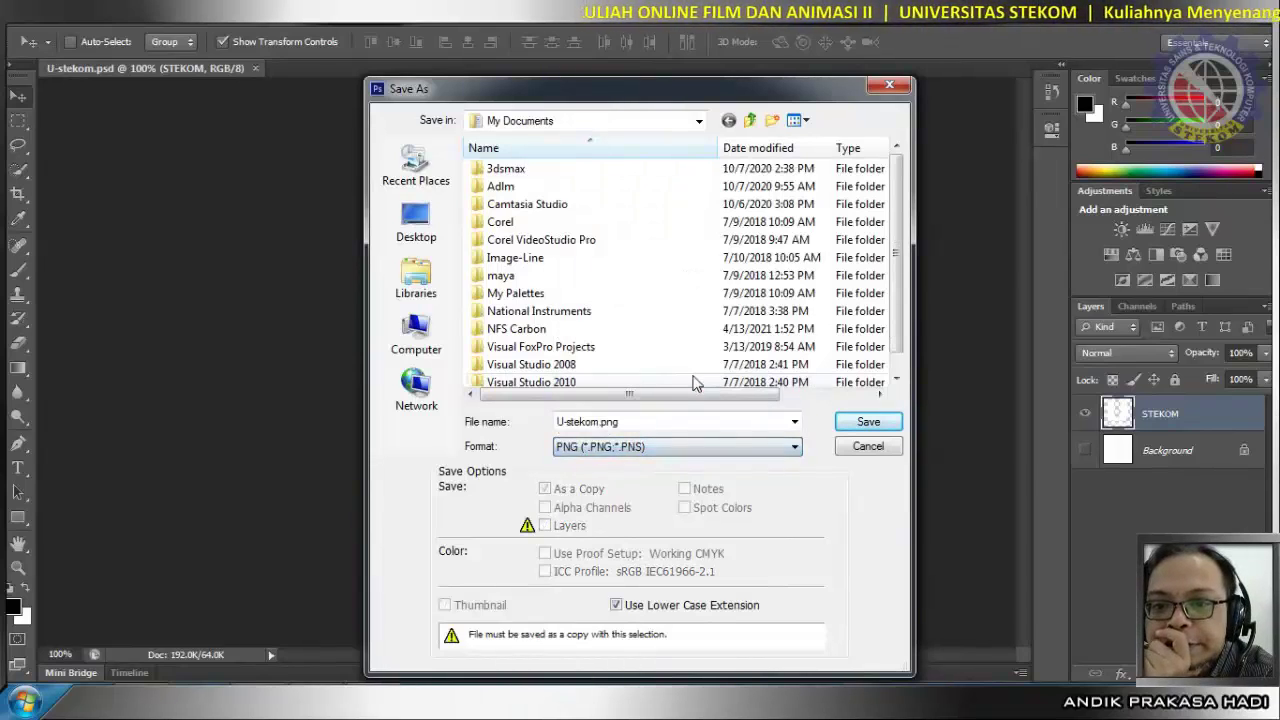
left_click(866, 423)
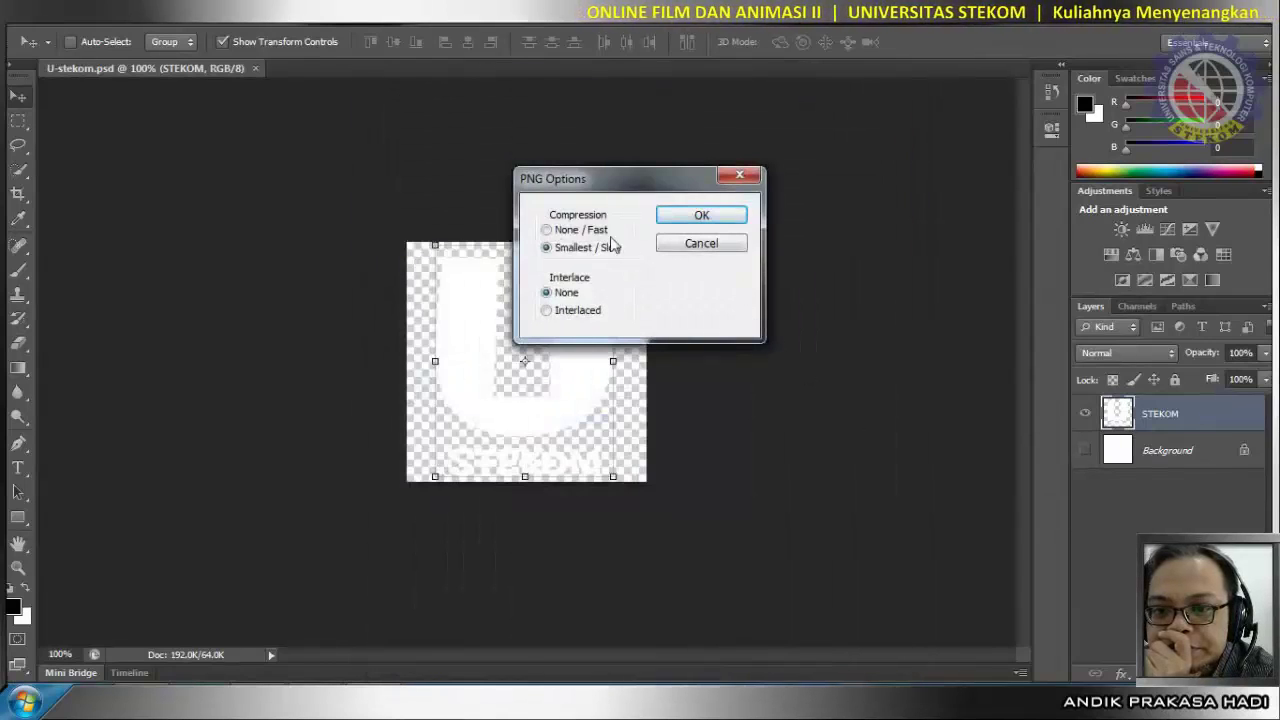
left_click(690, 222)
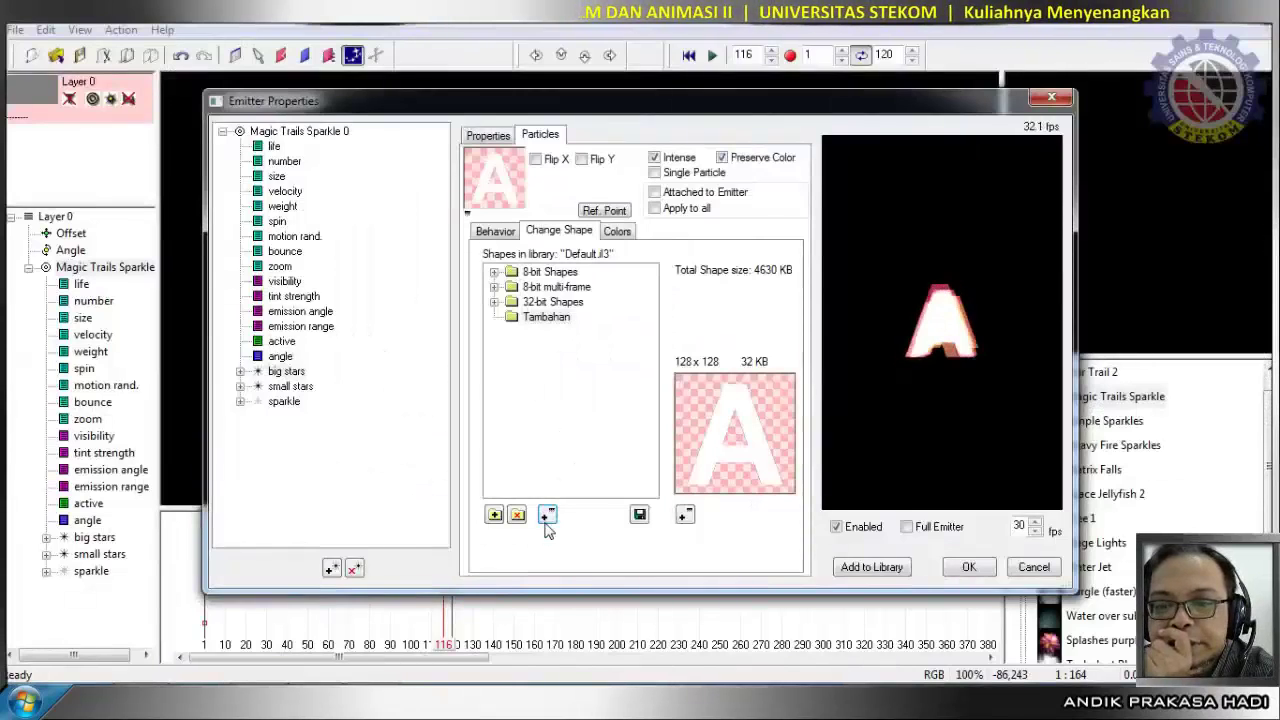
Switch to particleIllusion and load the U-stekom PNG file from My Documents as a new shape in the Tambahan folder.
left_click(547, 515)
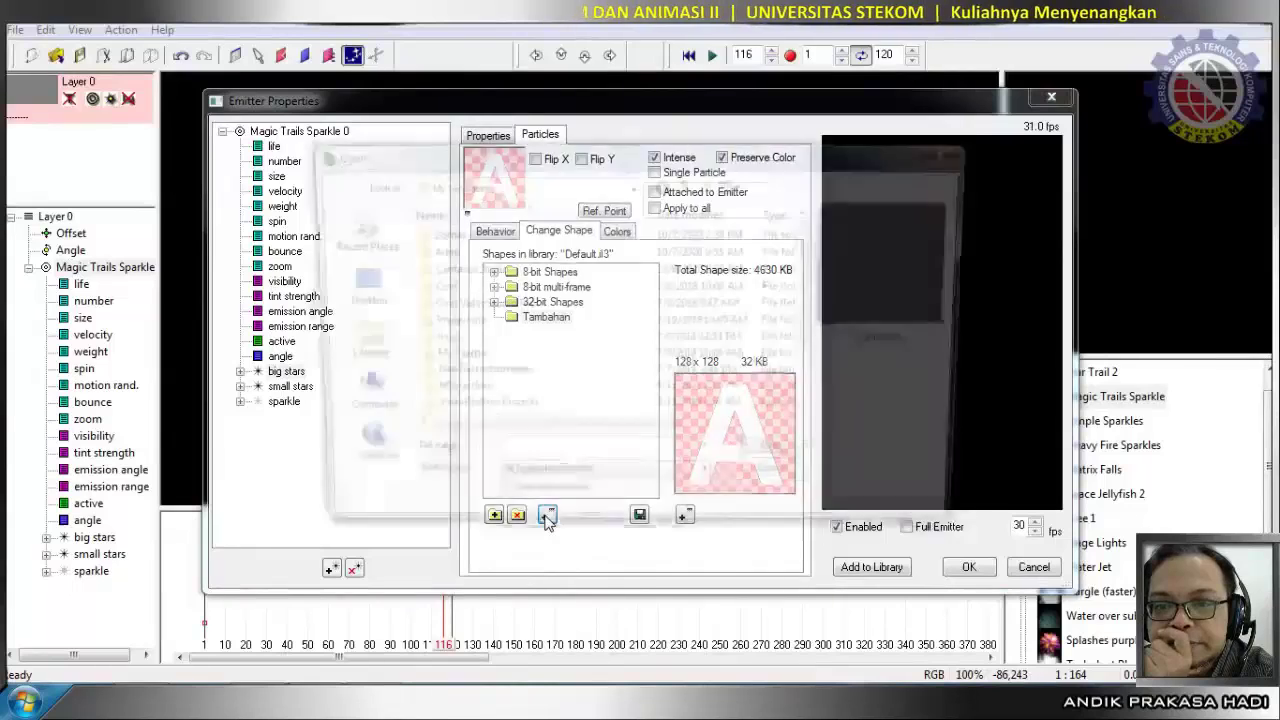
scroll(816, 420, "down", 2)
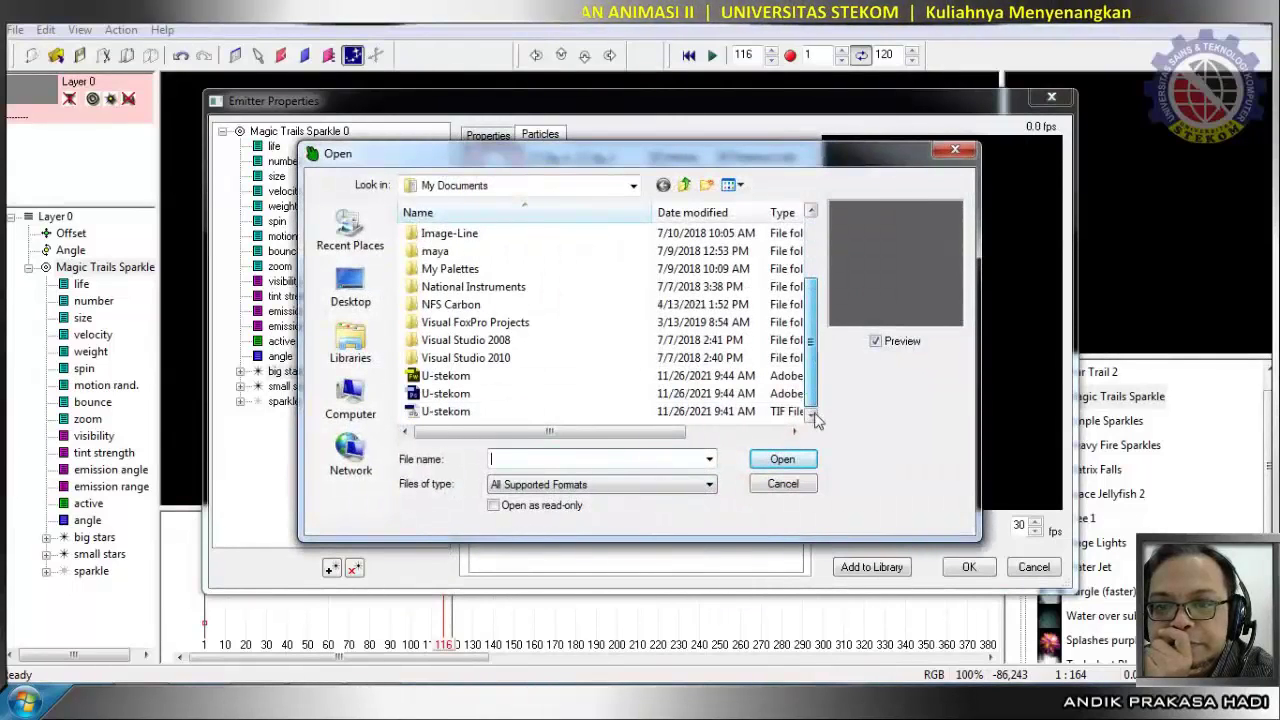
left_click(445, 376)
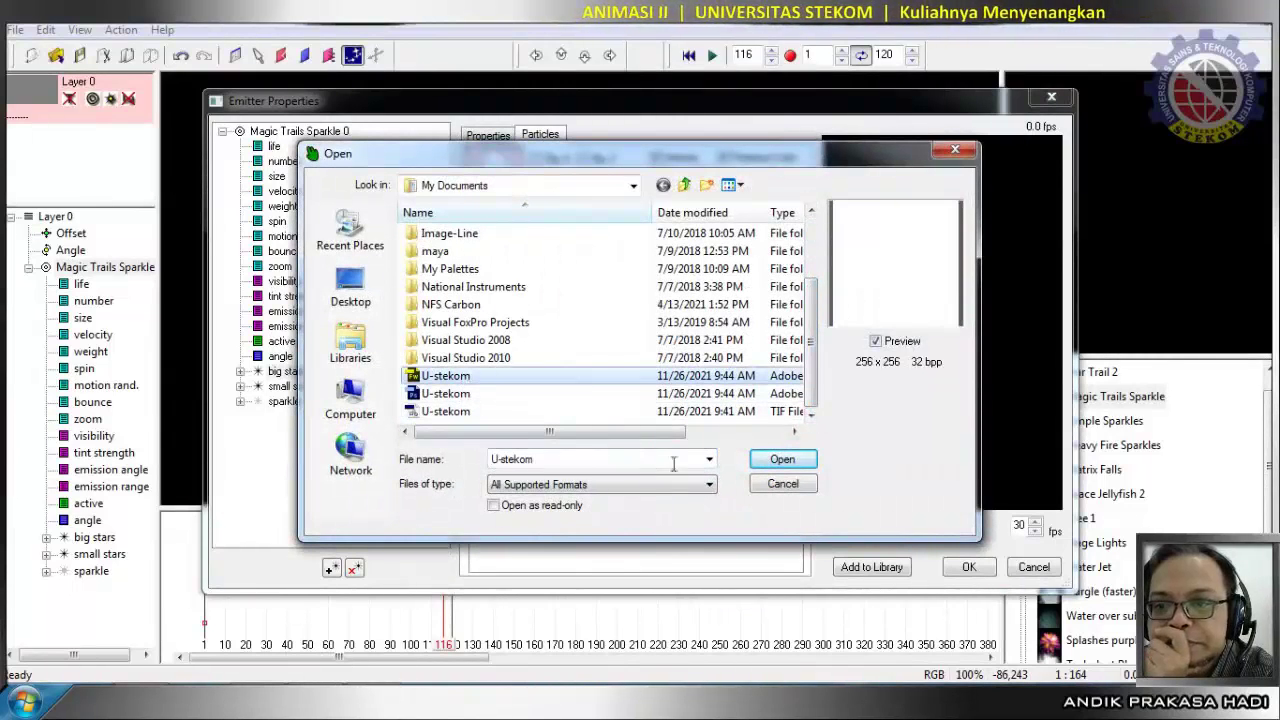
left_click(796, 465)
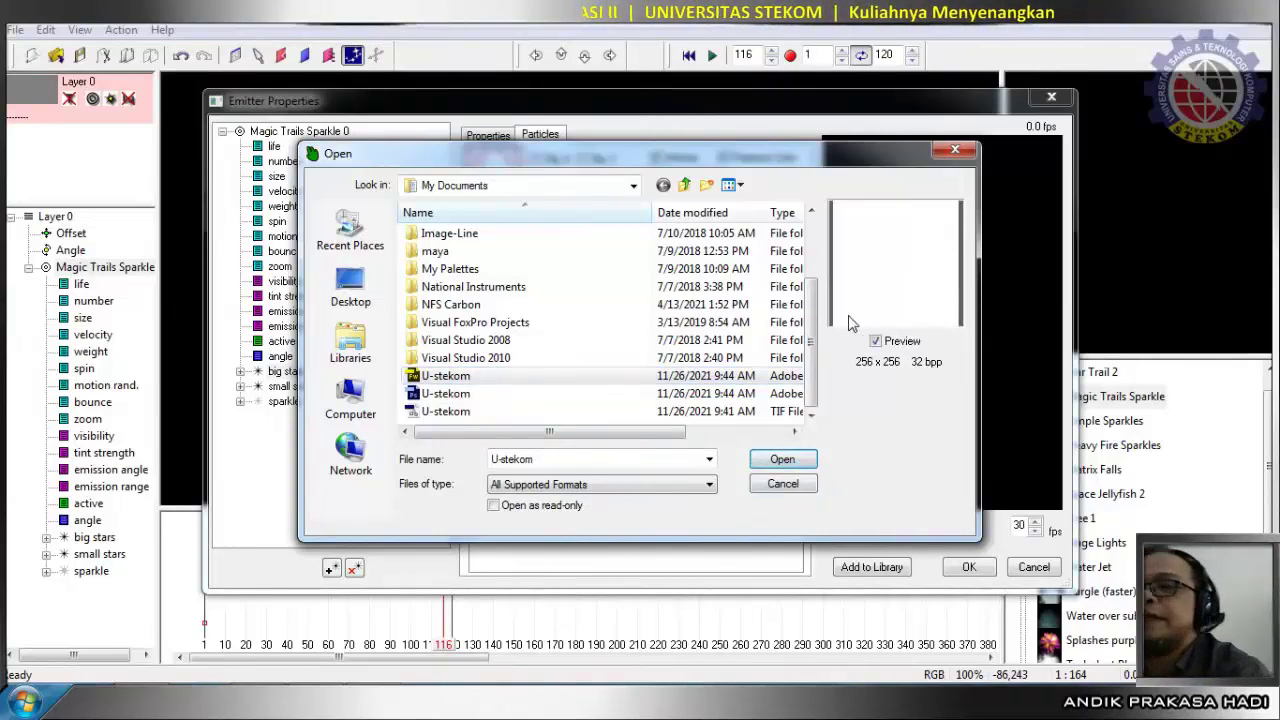
left_click(772, 463)
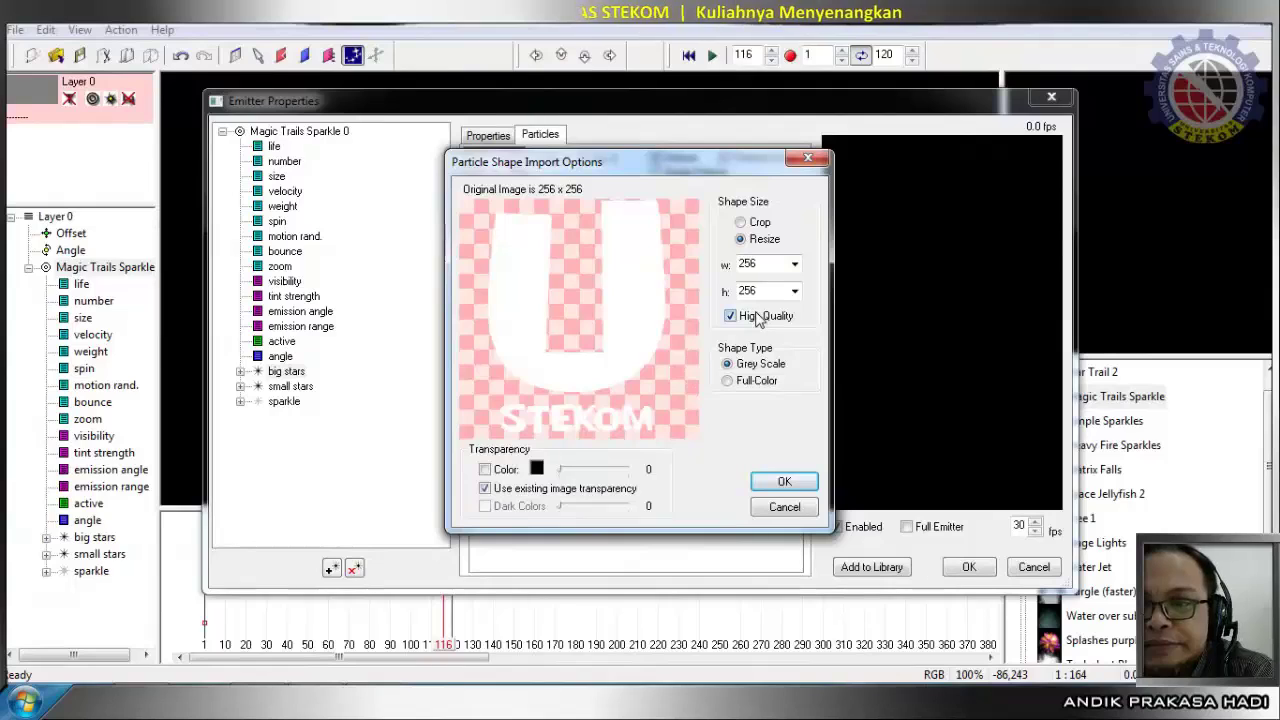
Crop the imported shape image to the full 256 x 256 area, keeping the size mode on Resize with High Quality.
left_click(759, 223)
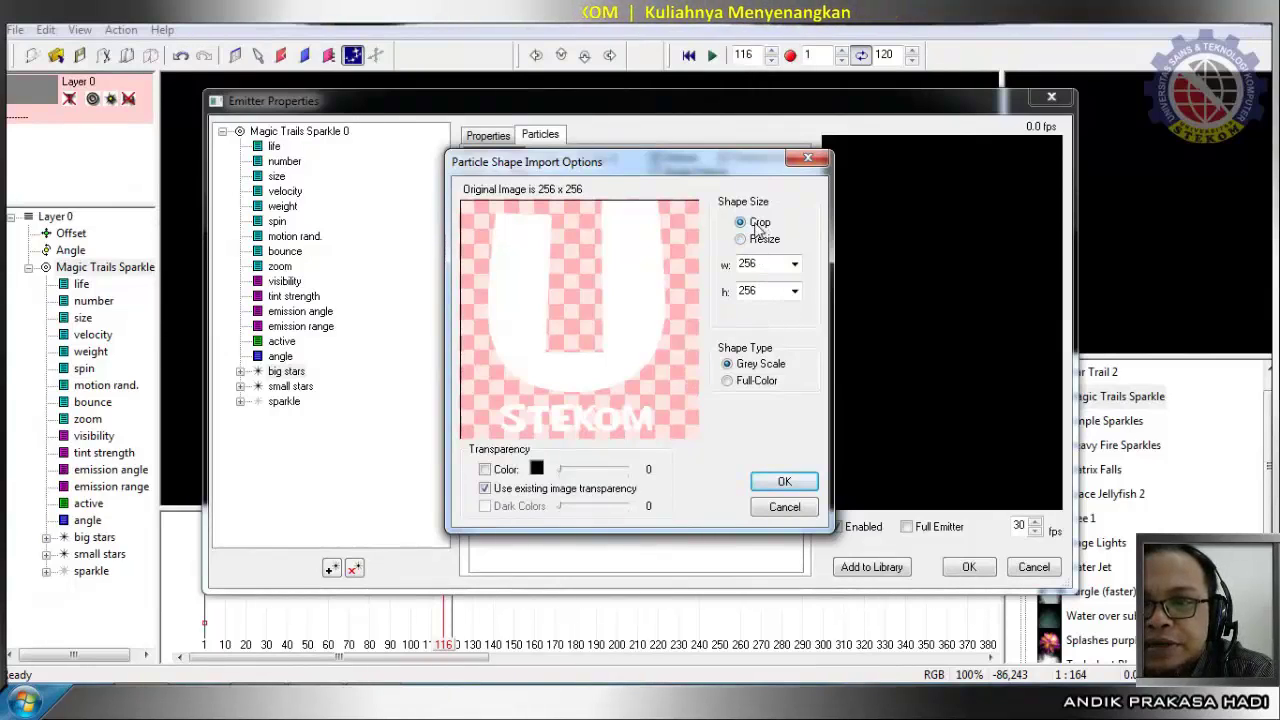
left_click(765, 240)
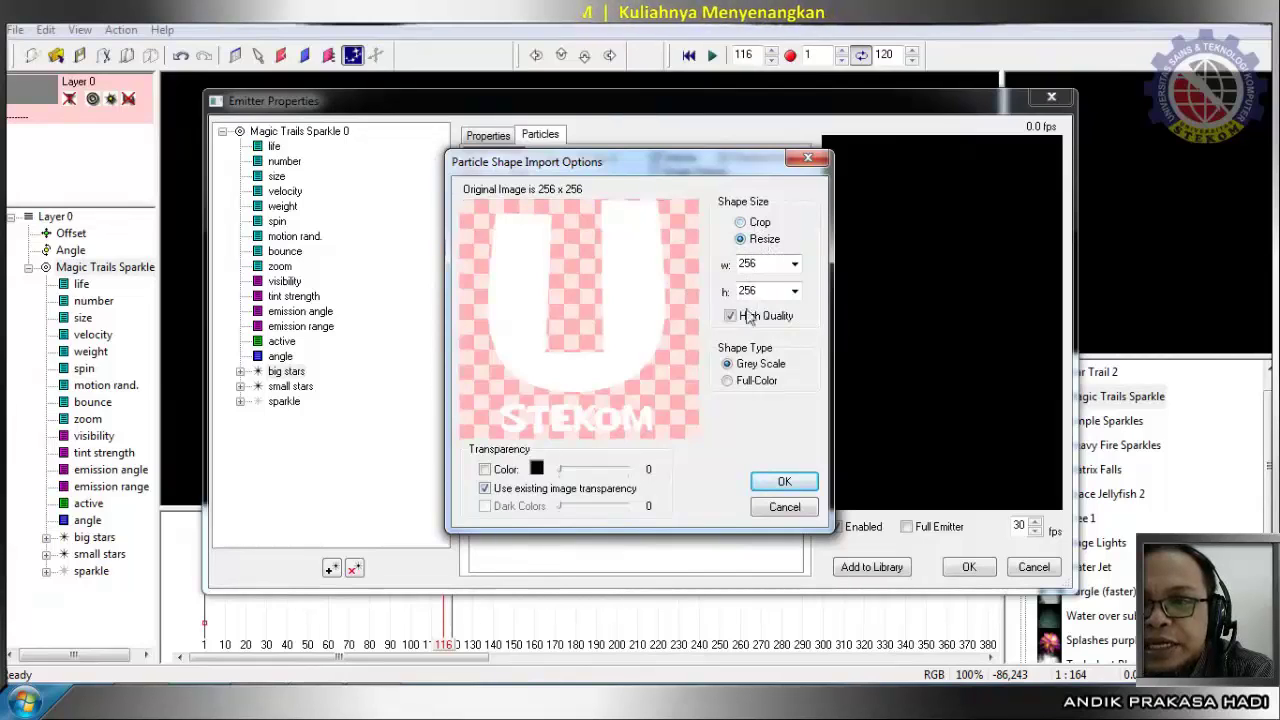
left_click(756, 226)
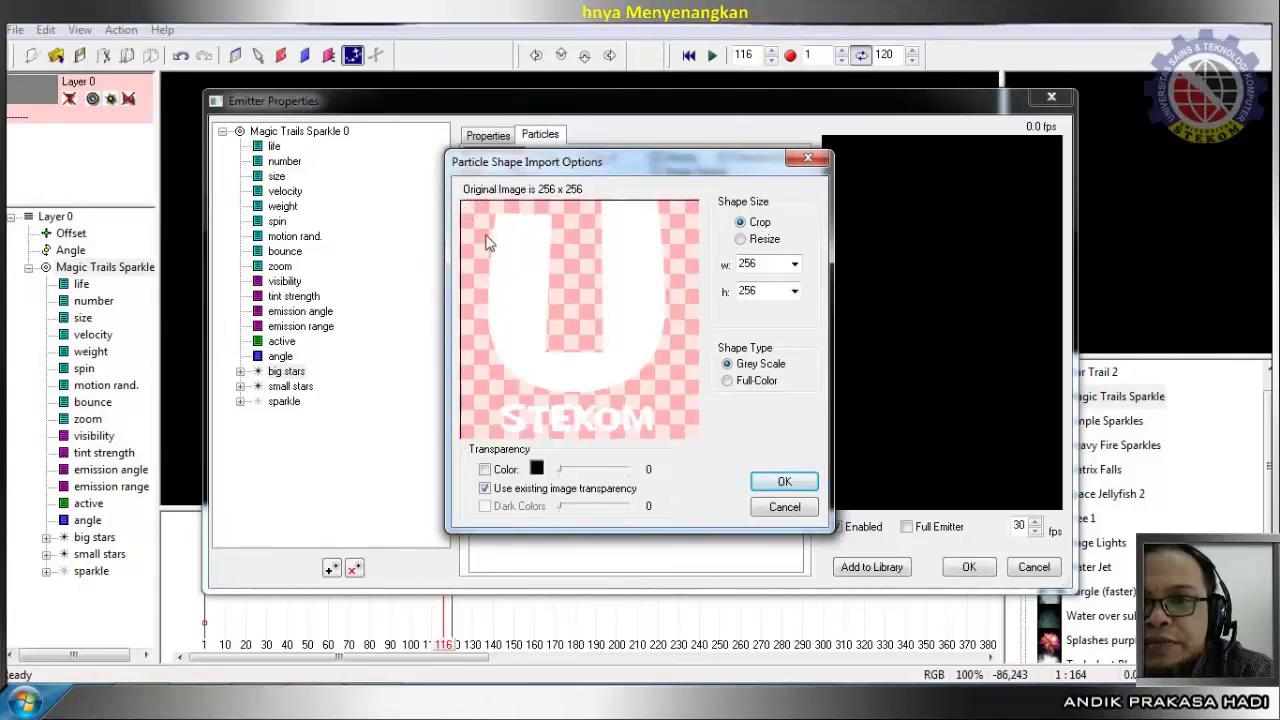
key("Down")
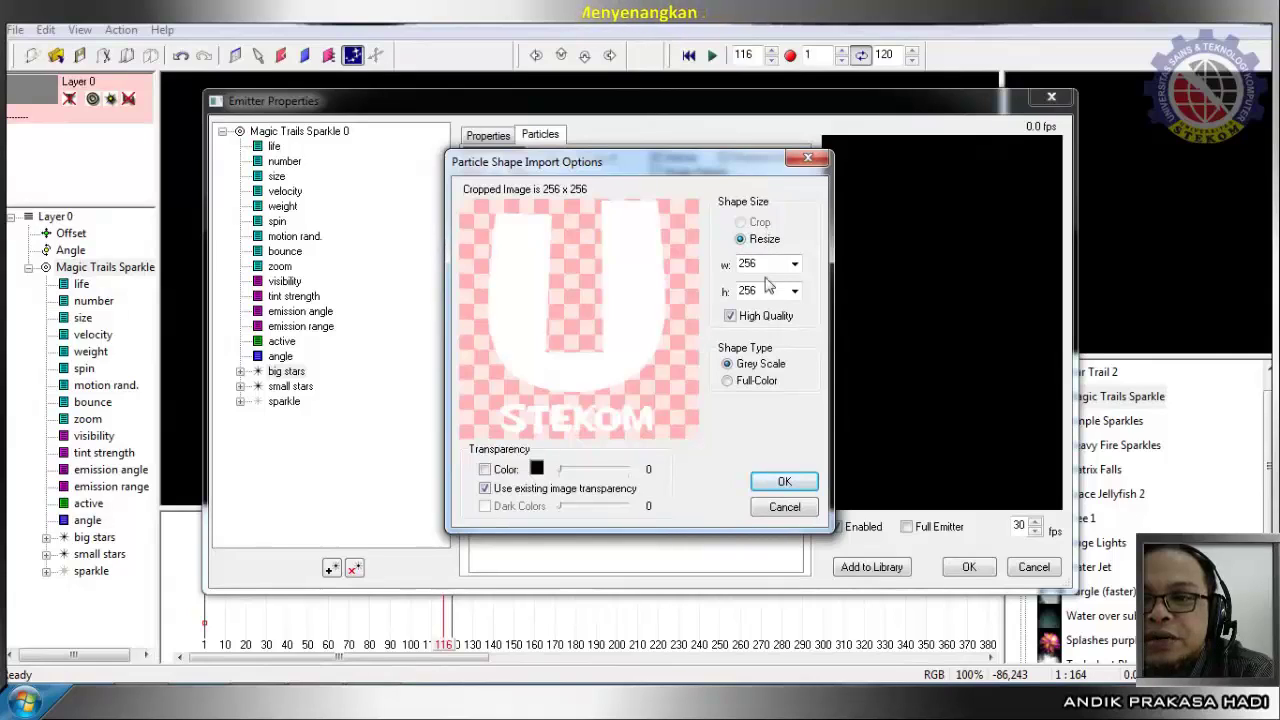
Compare the Full-Color and Grey Scale shape types, import U-stekom as Grey Scale, and make it the active shape for big stars.
left_click(750, 380)
left_click(752, 364)
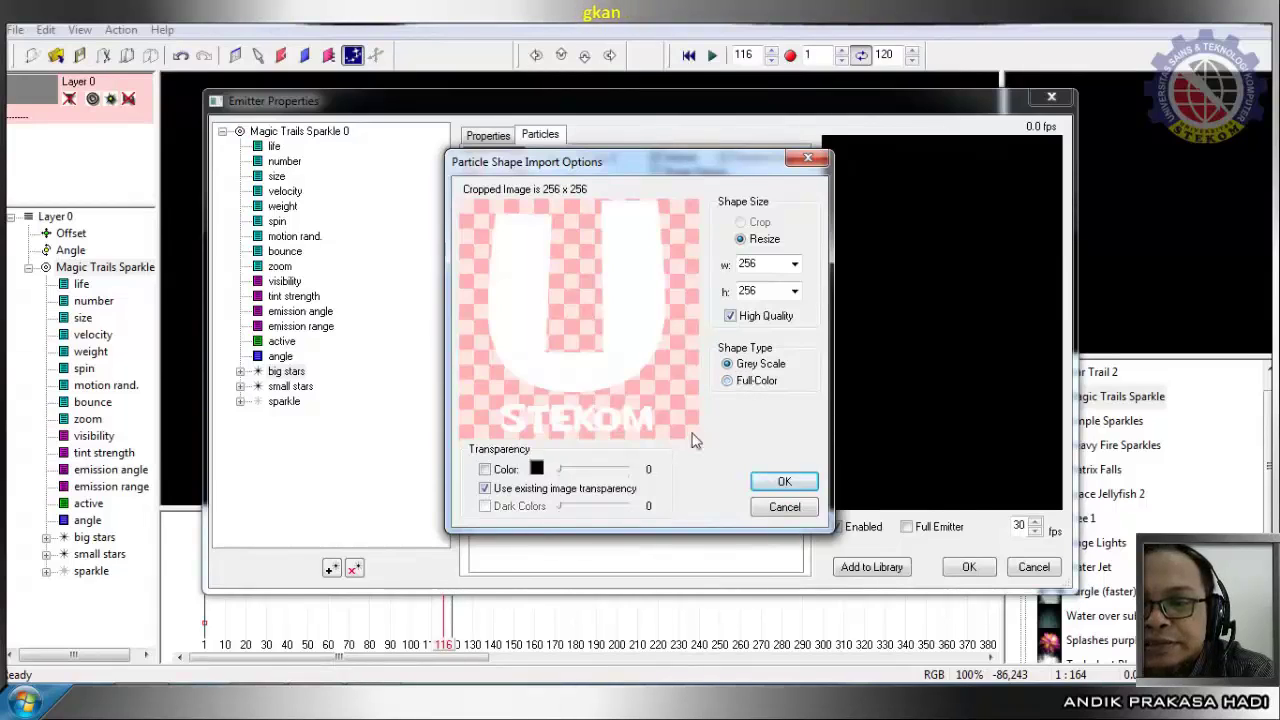
left_click(734, 390)
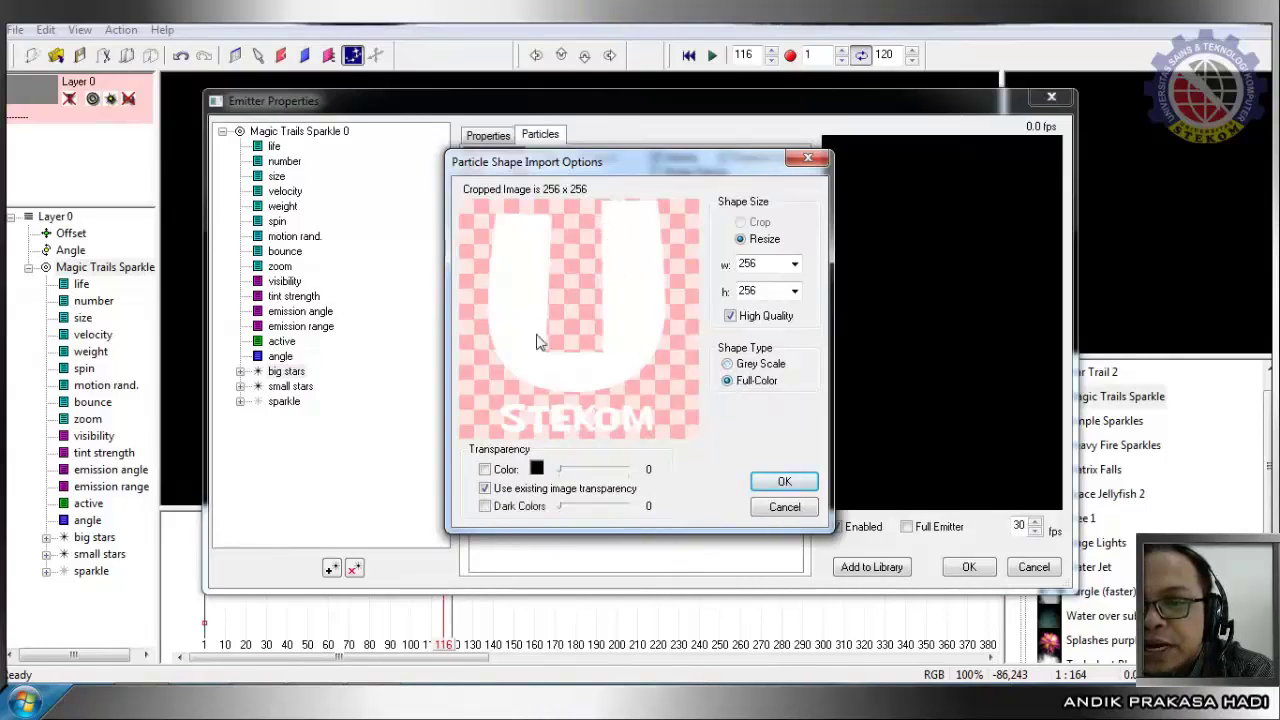
left_click(758, 365)
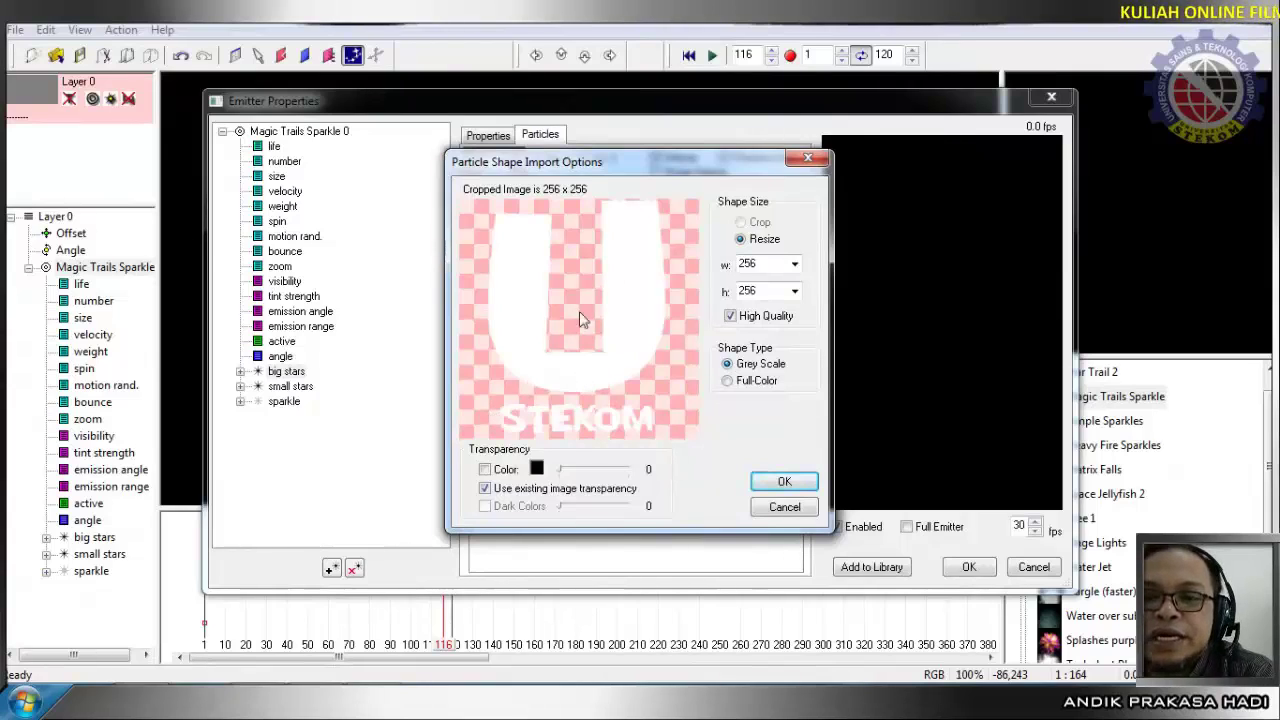
left_click(781, 484)
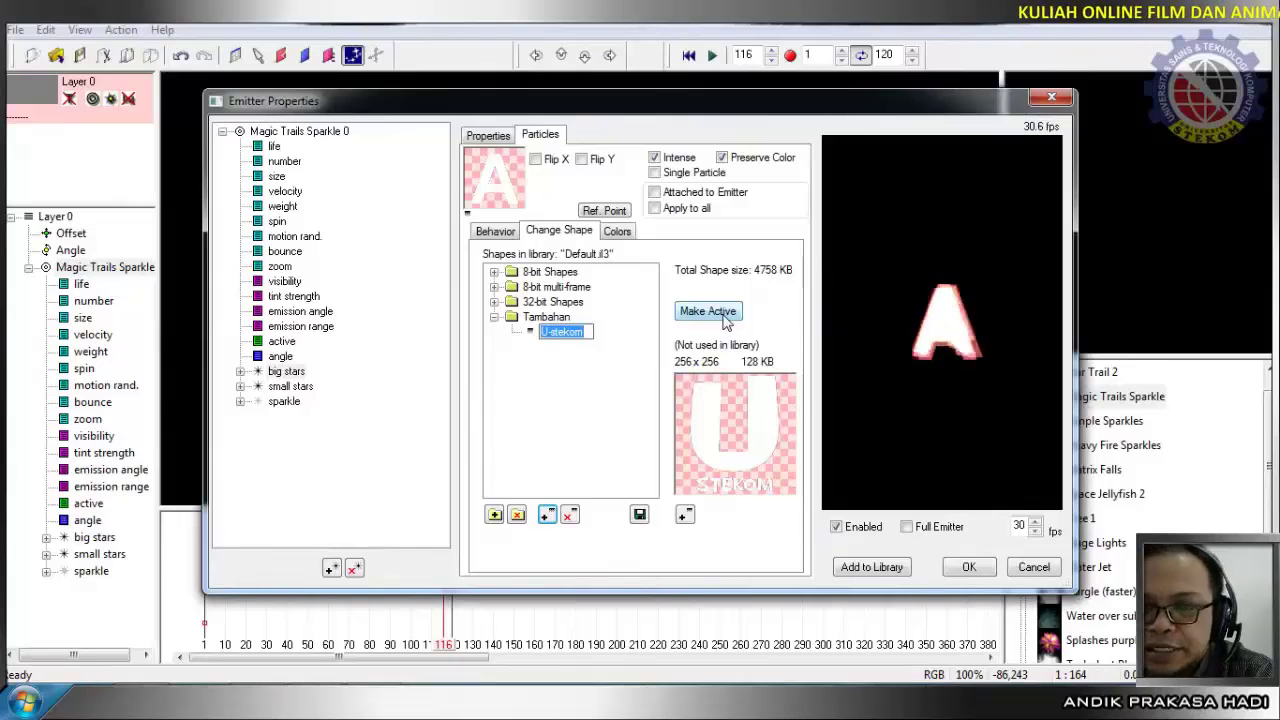
key("Return")
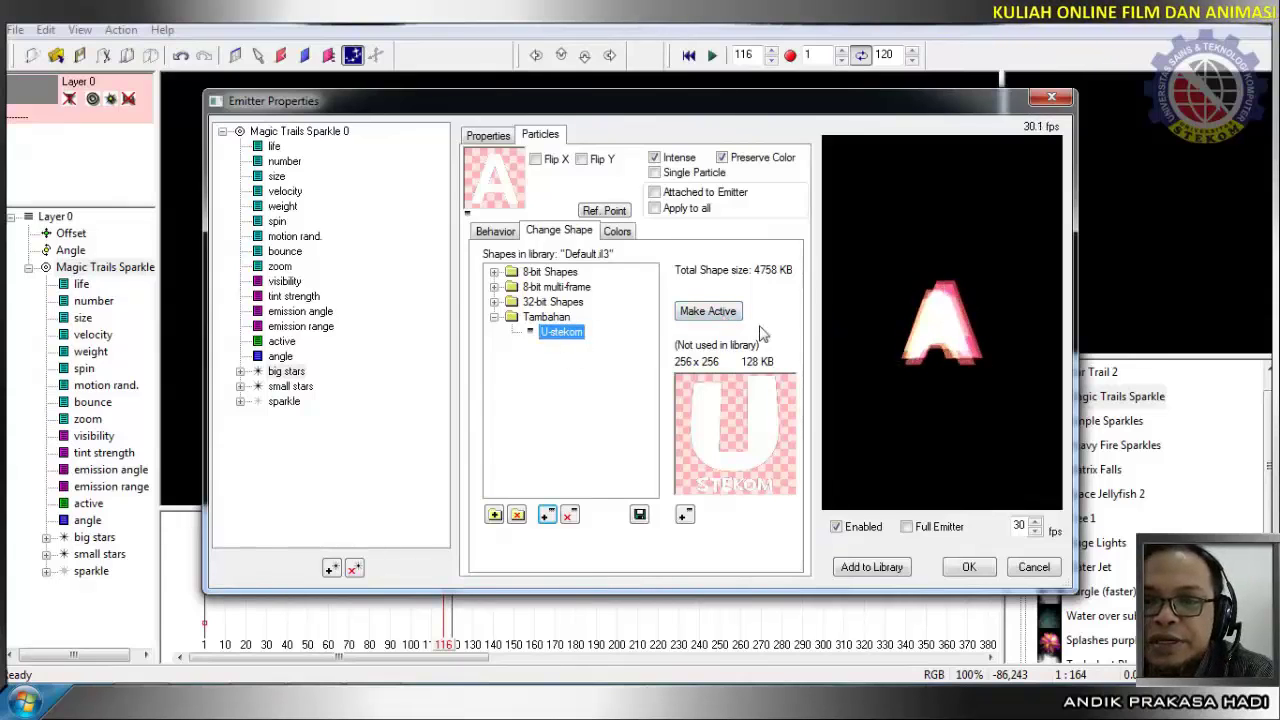
left_click(724, 314)
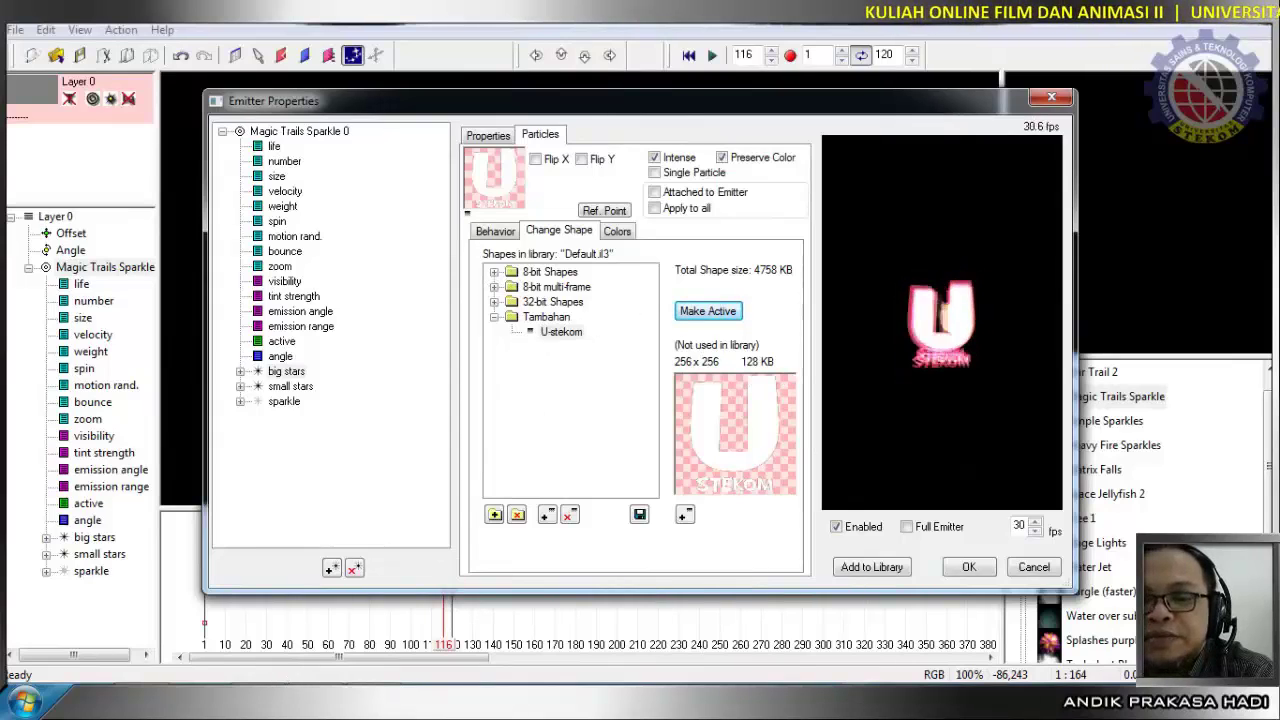
Switch to Photoshop and create a 256 x 80 pixel document at 150 pixels/inch in 8 bit RGB Color with white background.
key("alt+Tab")
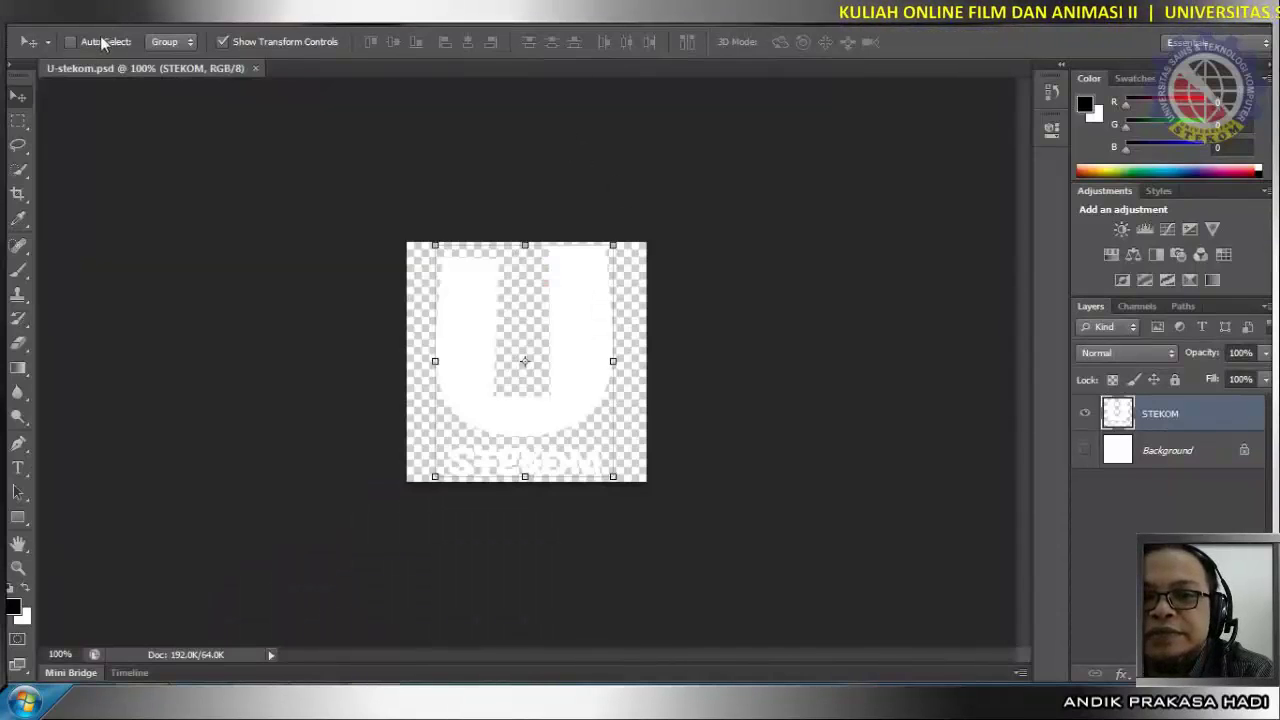
left_click(60, 20)
left_click(62, 34)
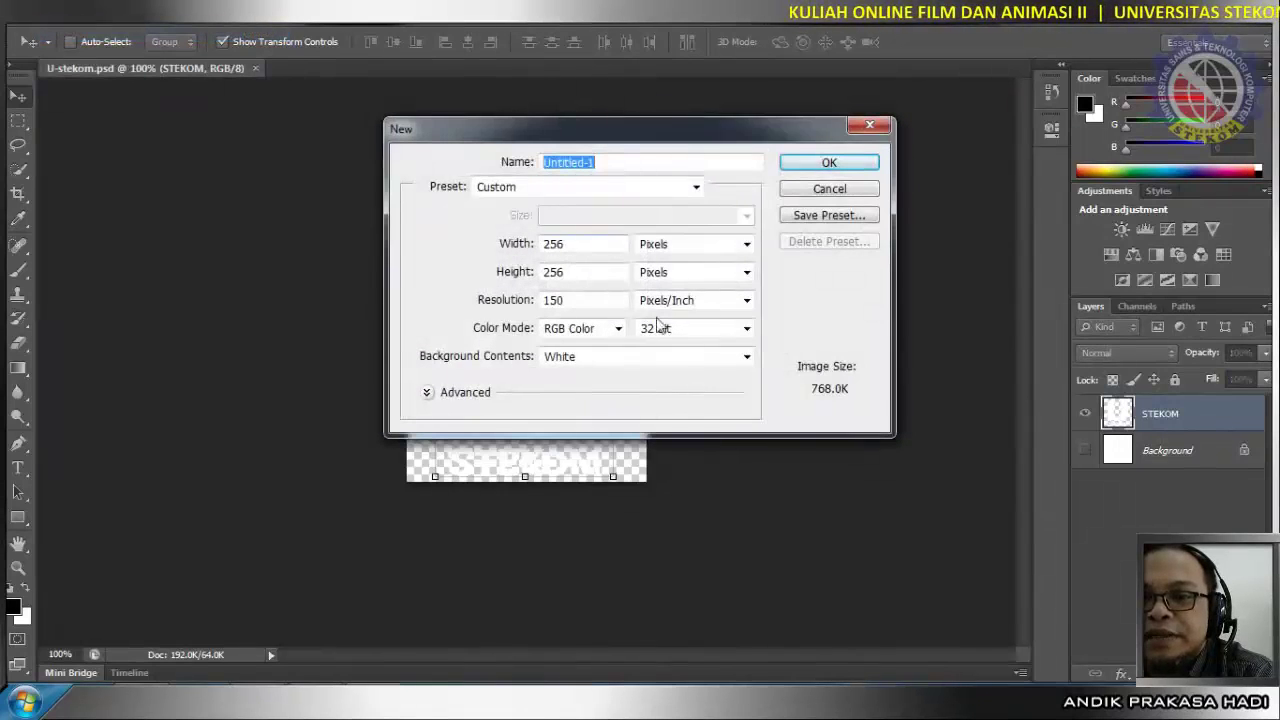
left_click(650, 338)
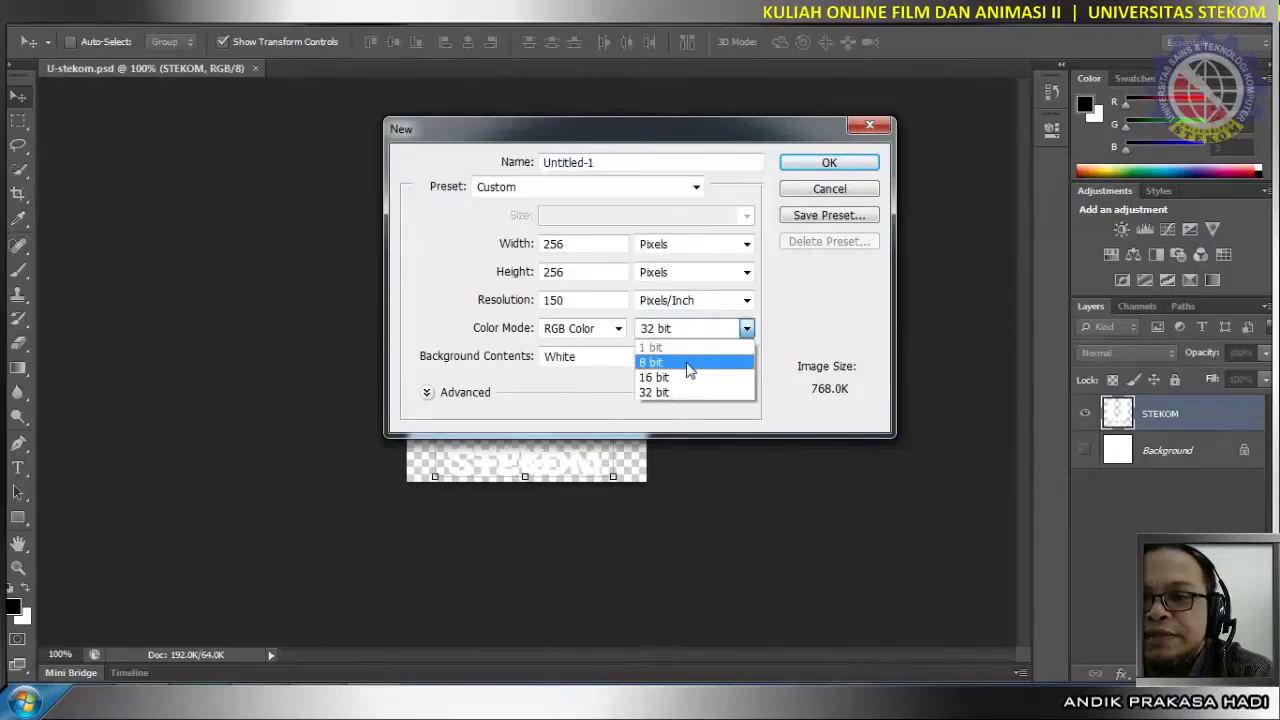
left_click(686, 362)
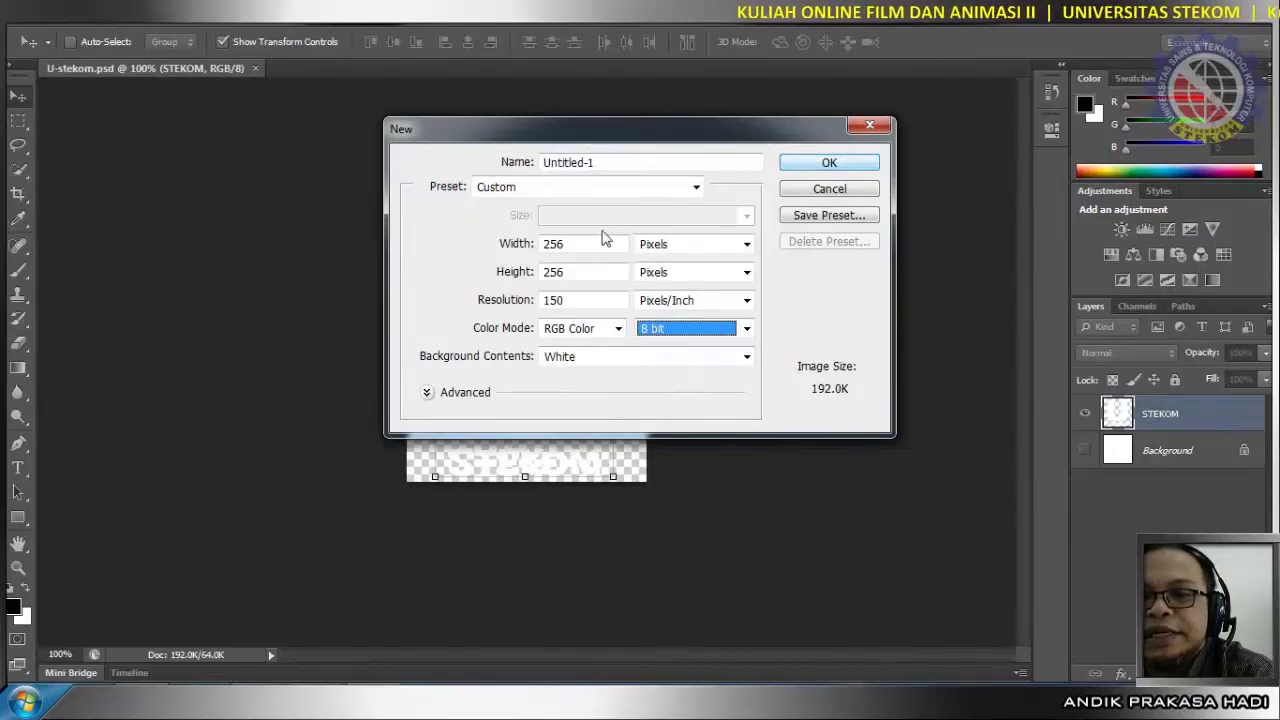
left_click_drag(603, 240, 500, 244)
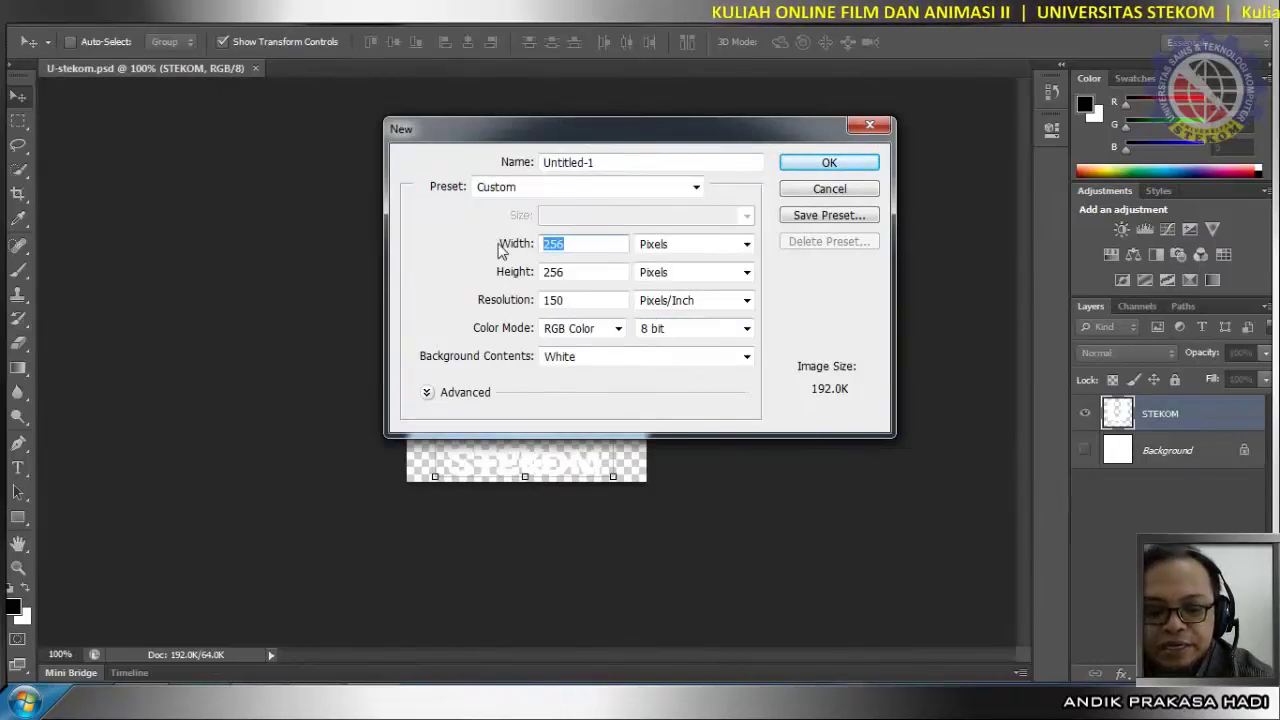
left_click_drag(569, 271, 537, 265)
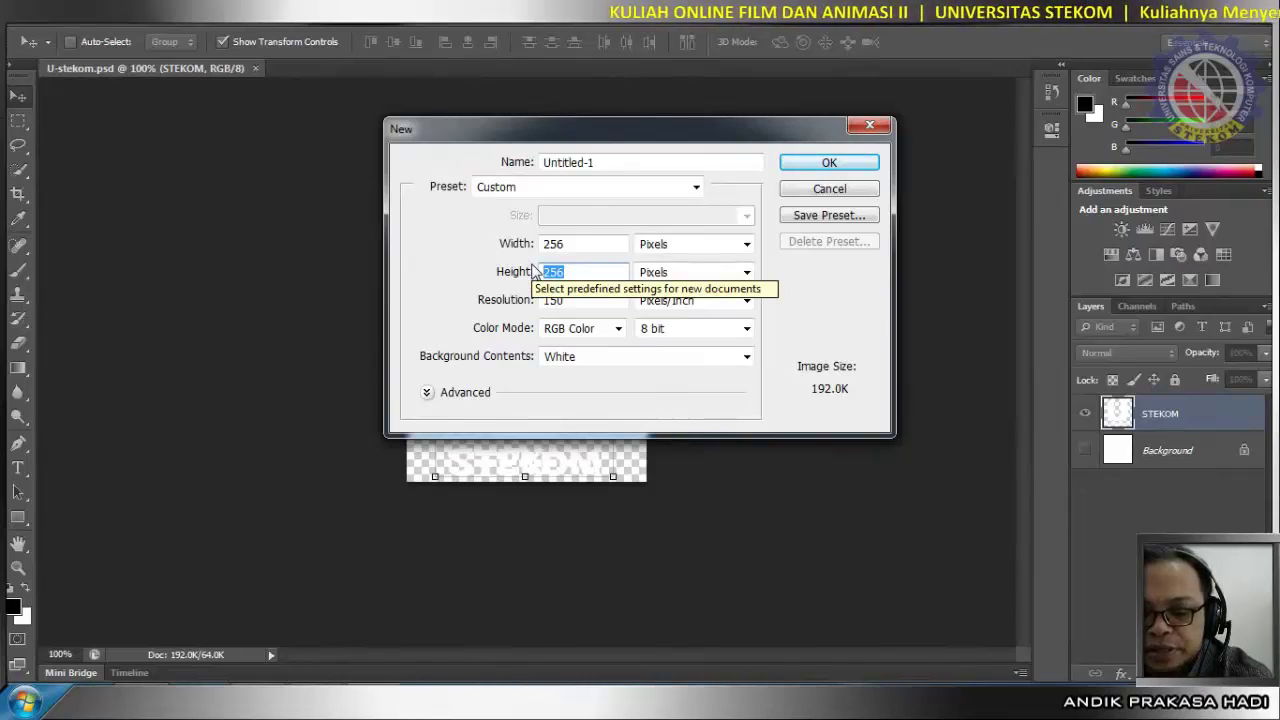
type("80")
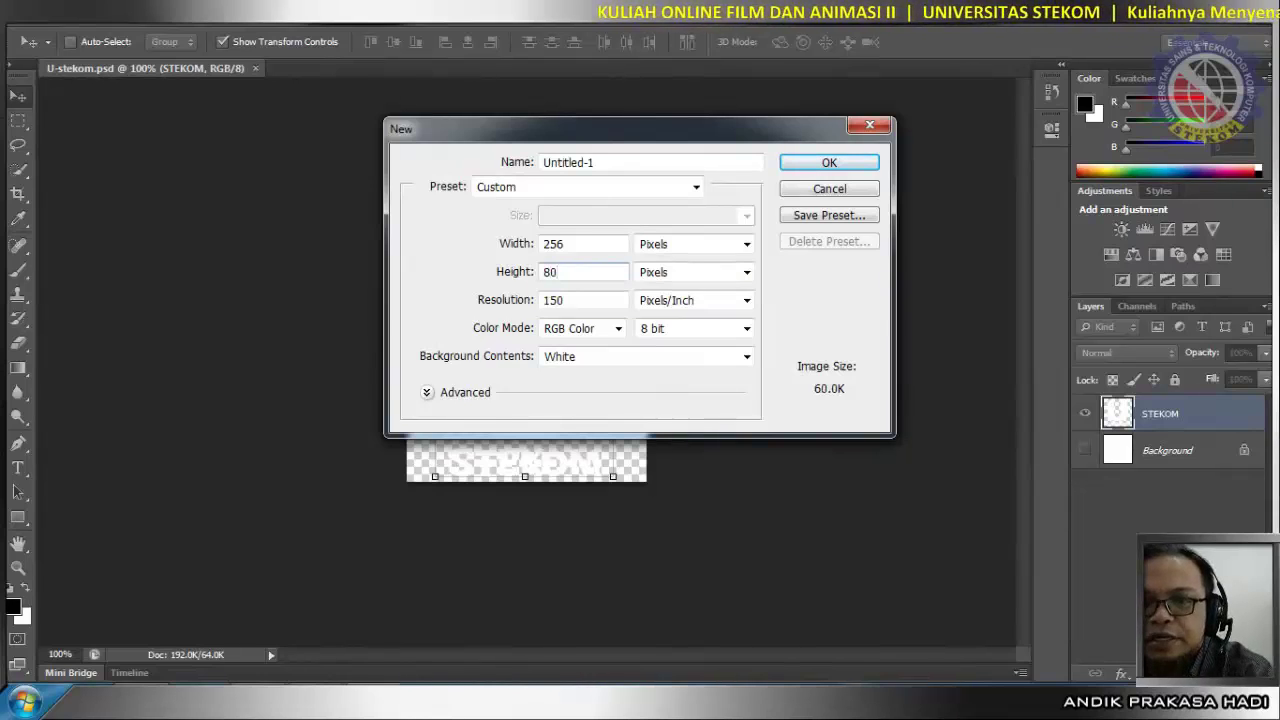
left_click(846, 163)
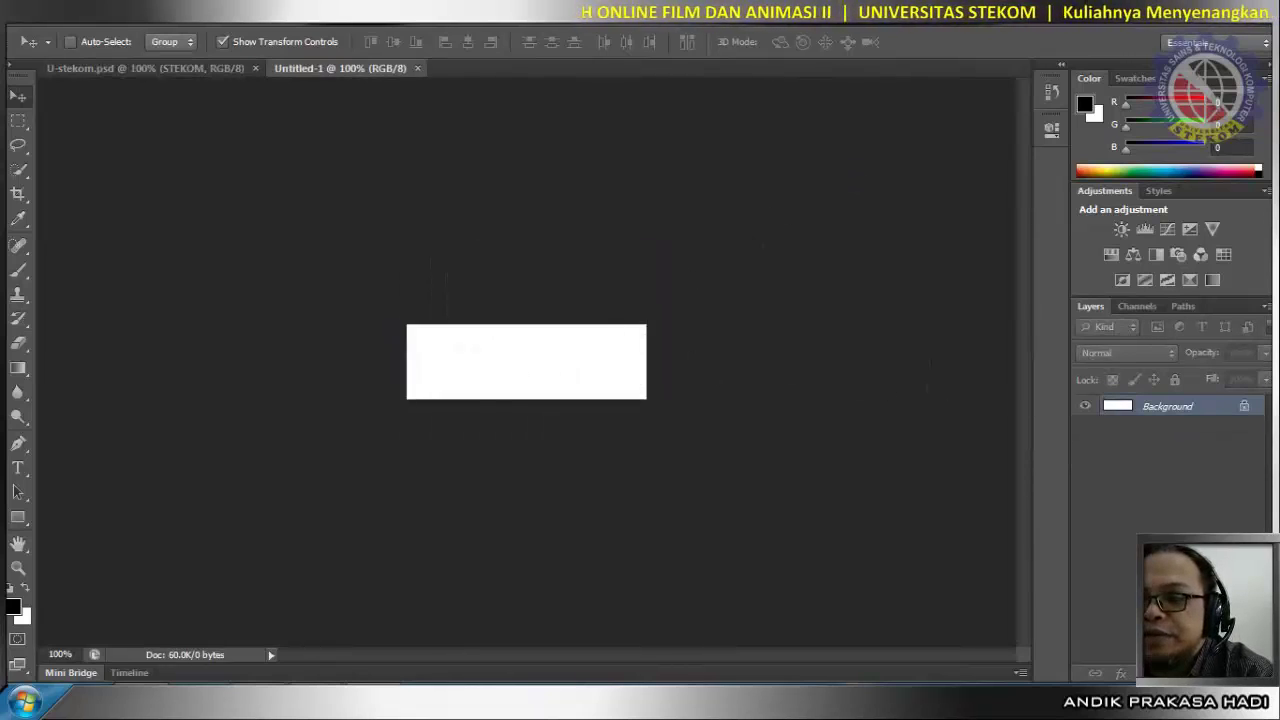
Add a new layer, hide the Background, and place the white text STEKOM in Nightclub BTN Regular at 18 pt.
key("ctrl+shift+alt+n")
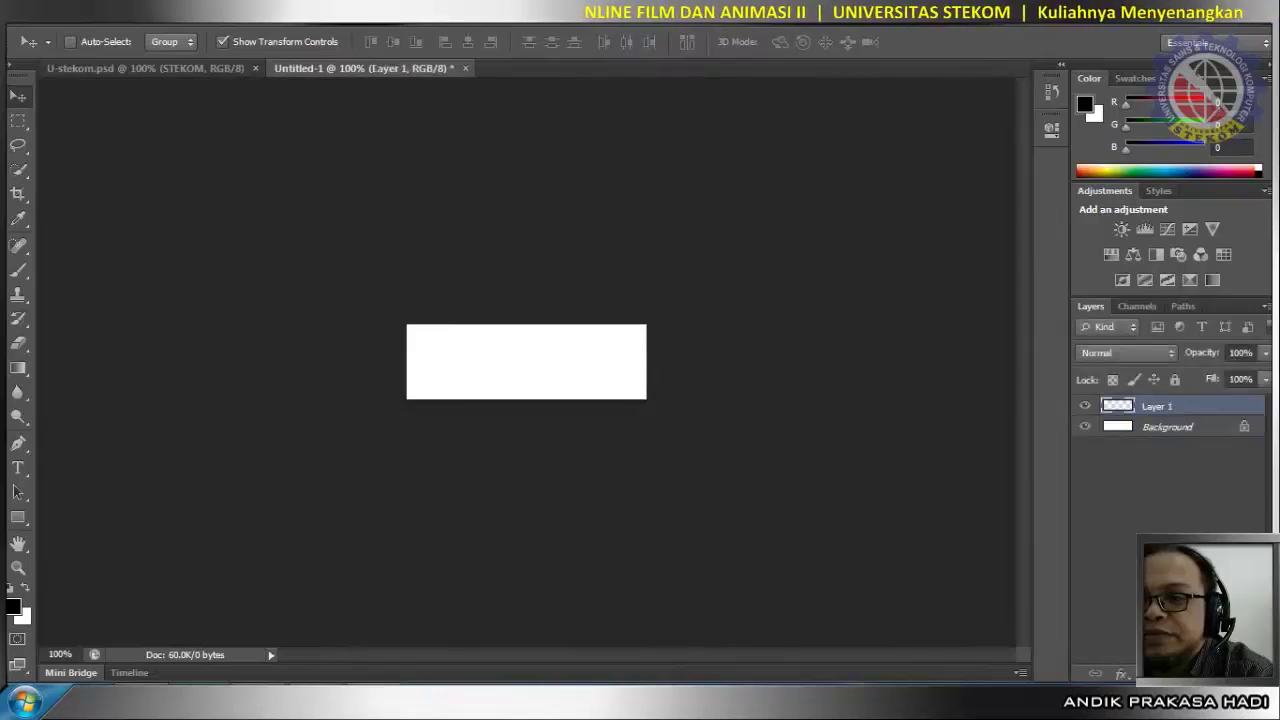
left_click(1085, 427)
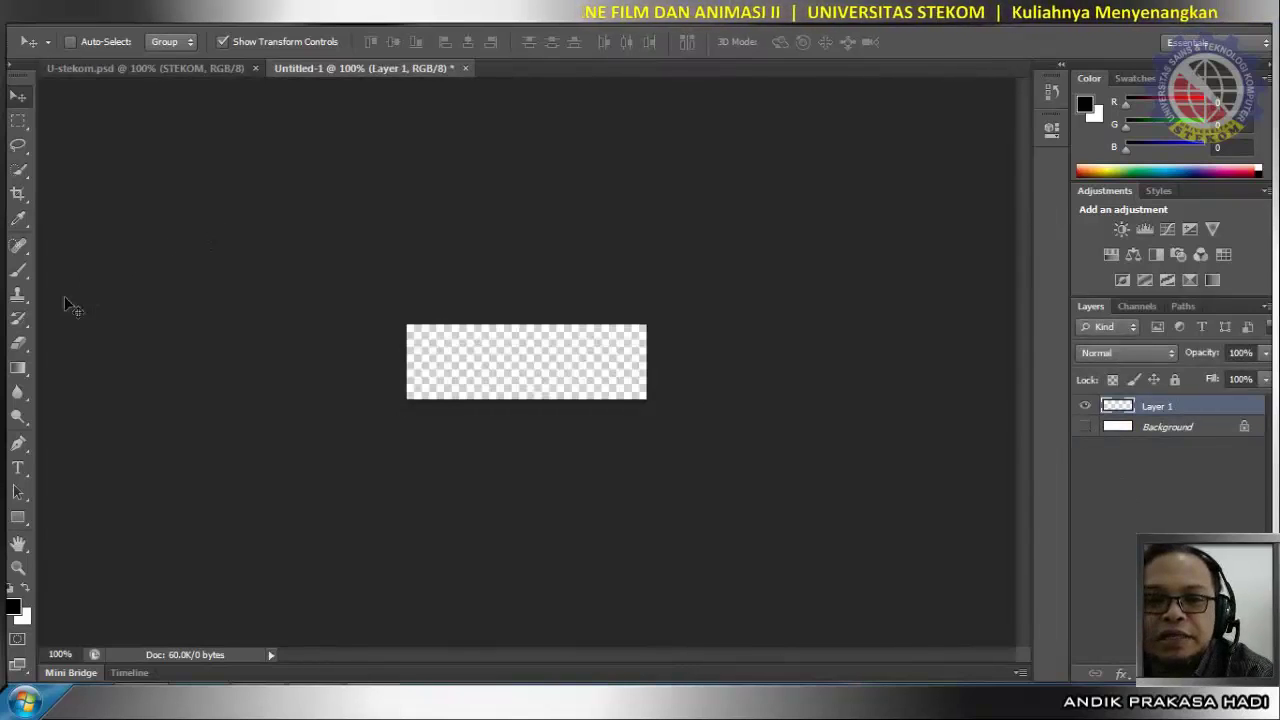
key("t")
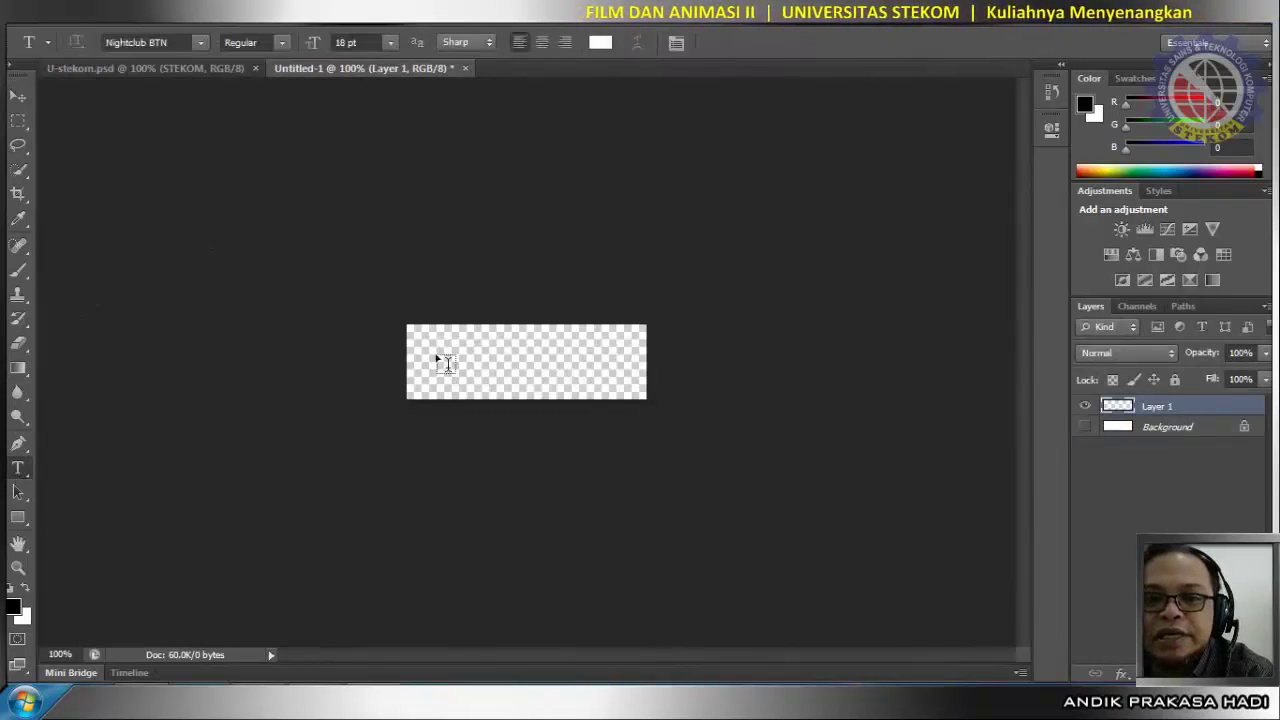
left_click(427, 352)
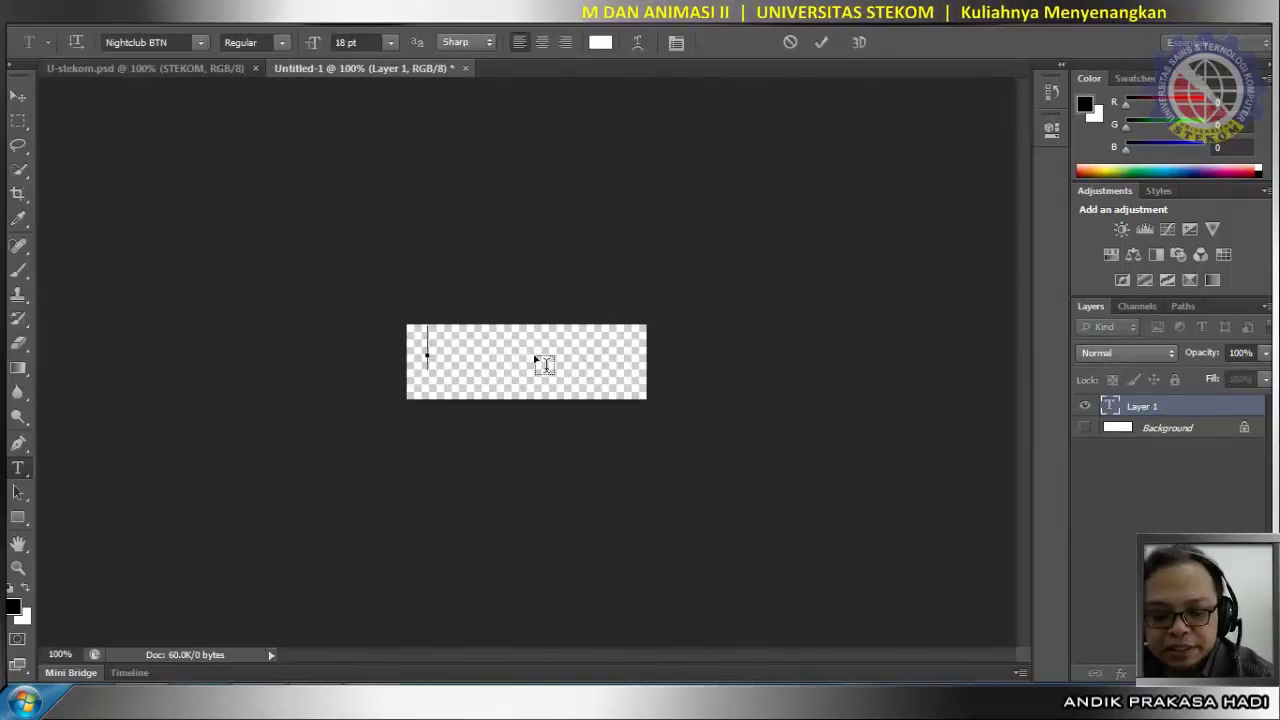
type("STEKOM")
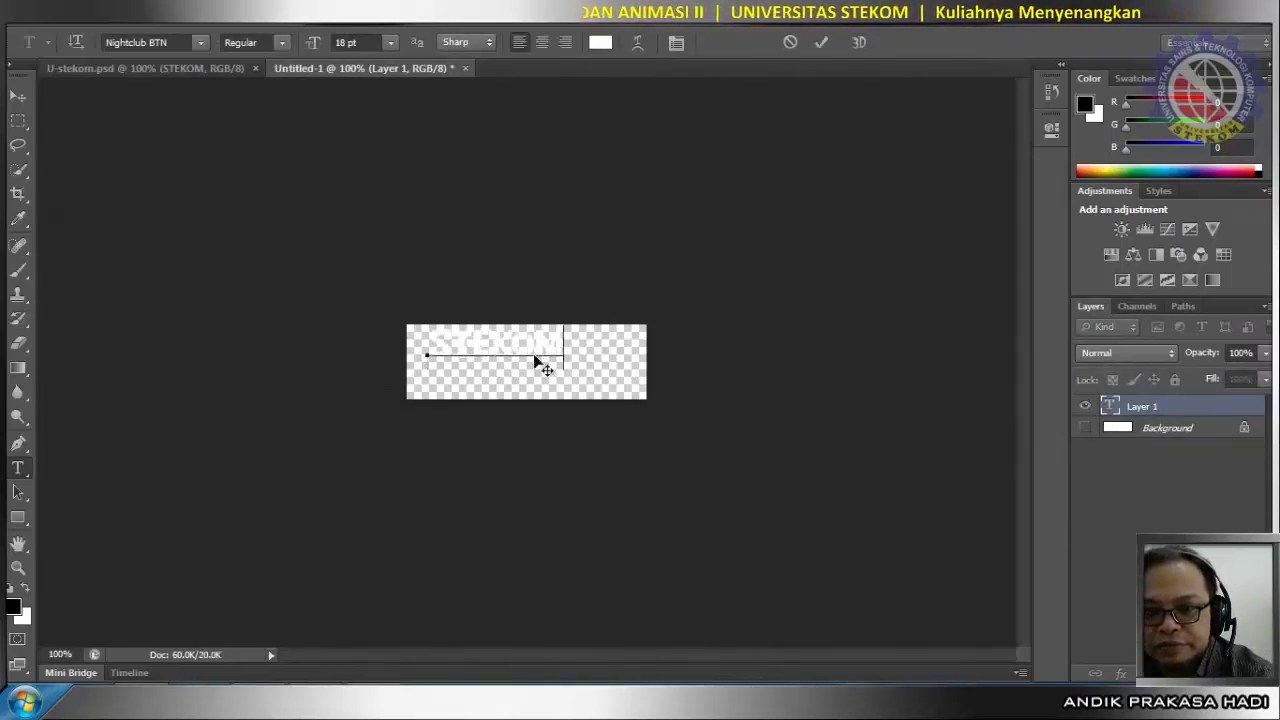
left_click(821, 42)
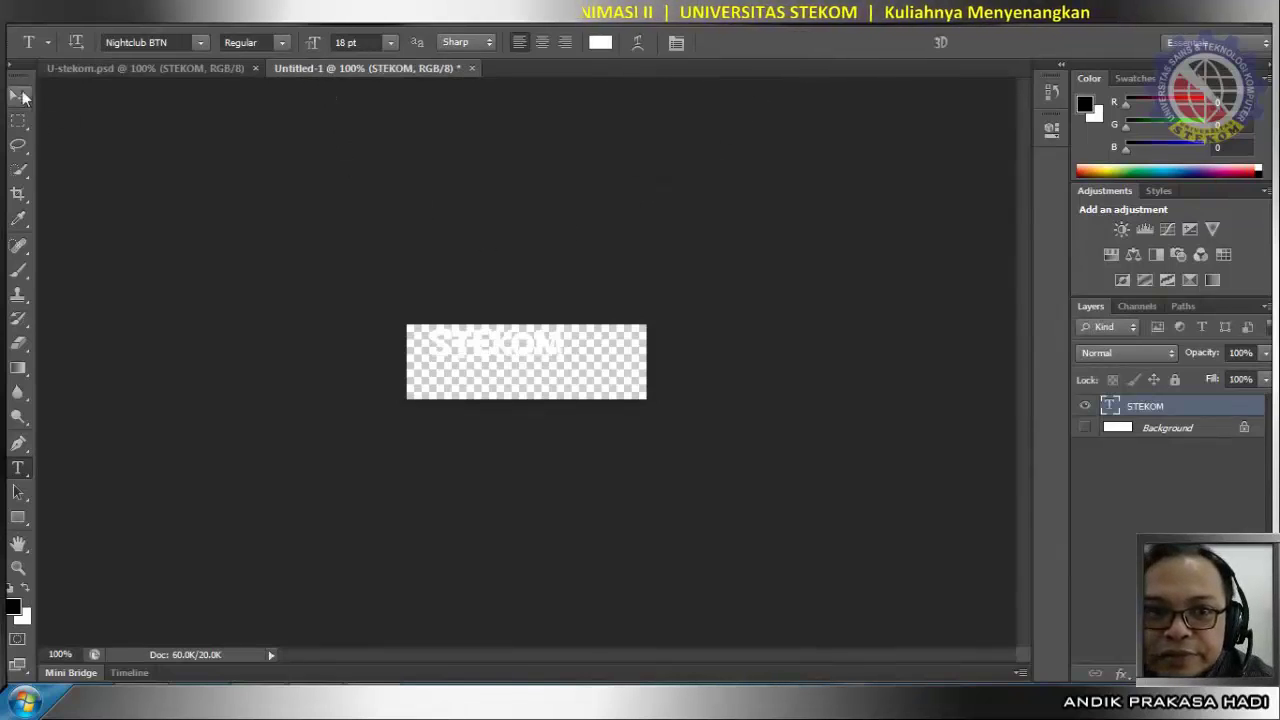
Scale the STEKOM text to about 172% in both directions so it spans the canvas, and apply the transform.
key("v")
left_click_drag(562, 358, 643, 403)
left_click_drag(428, 397, 407, 402)
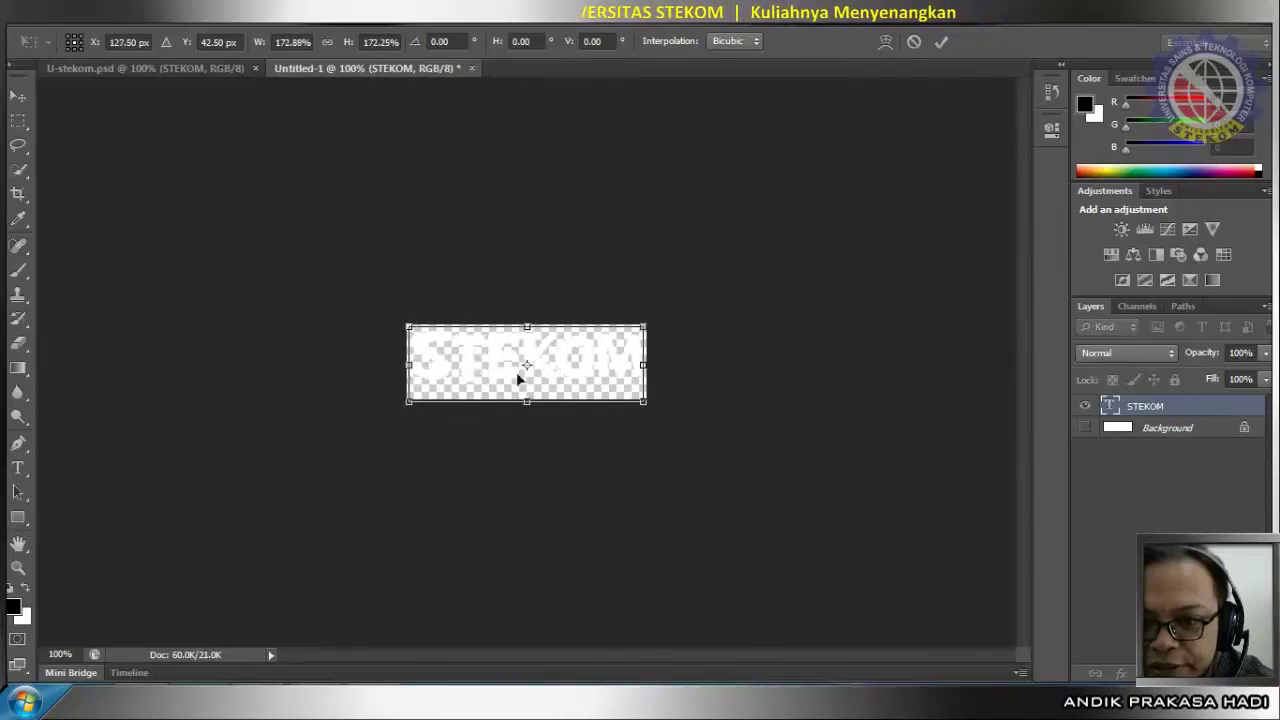
left_click(941, 42)
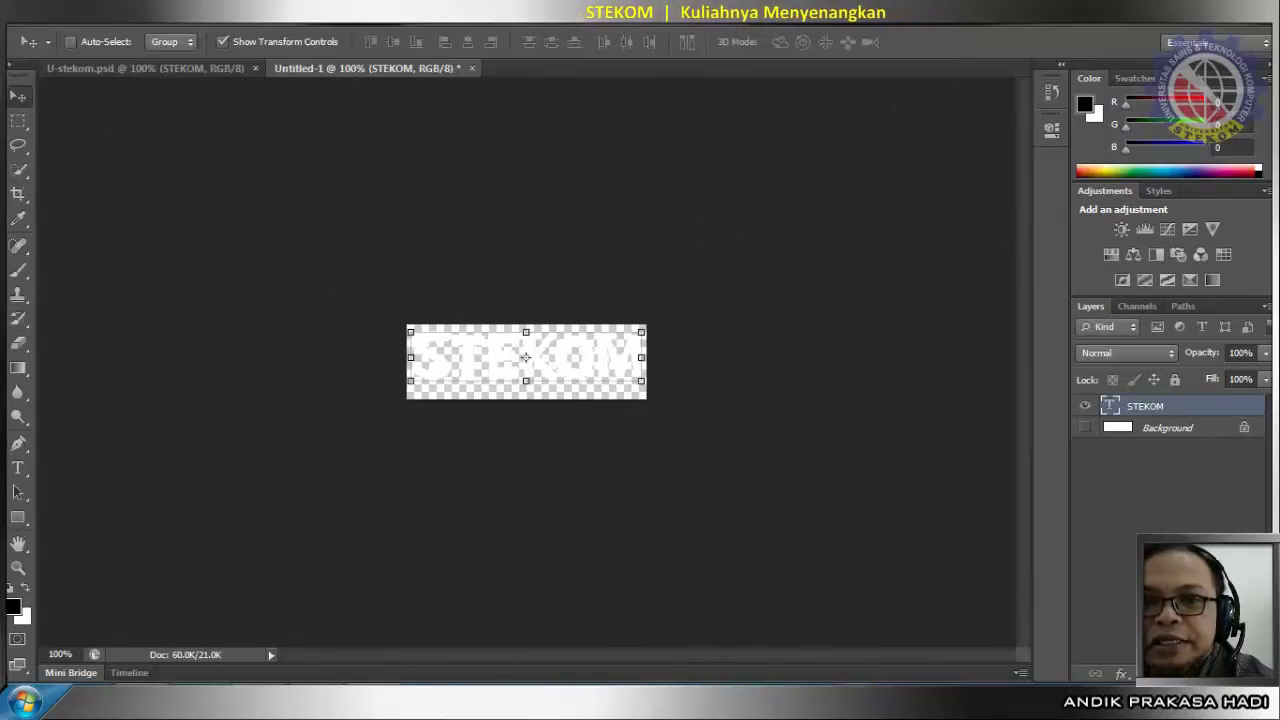
Save the document as a PNG named STEKOM in My Documents, with Smallest / Slow compression and no interlacing.
key("alt+f")
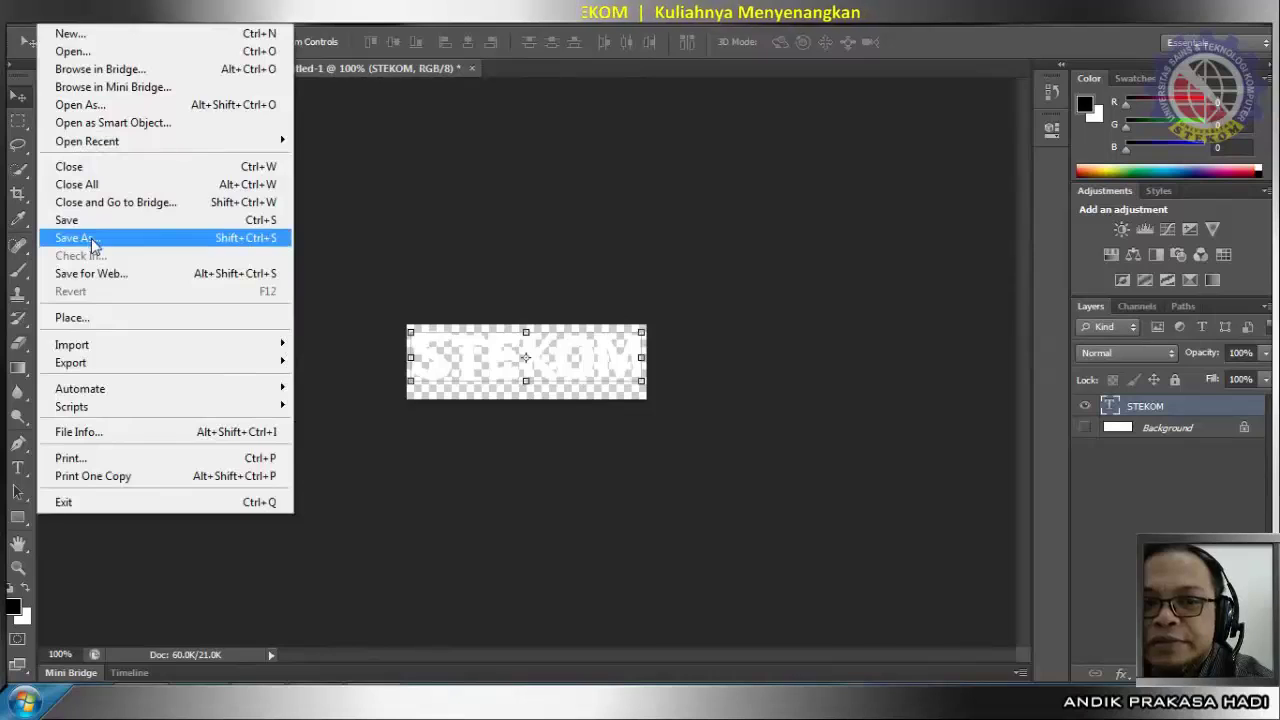
left_click(92, 243)
left_click(627, 452)
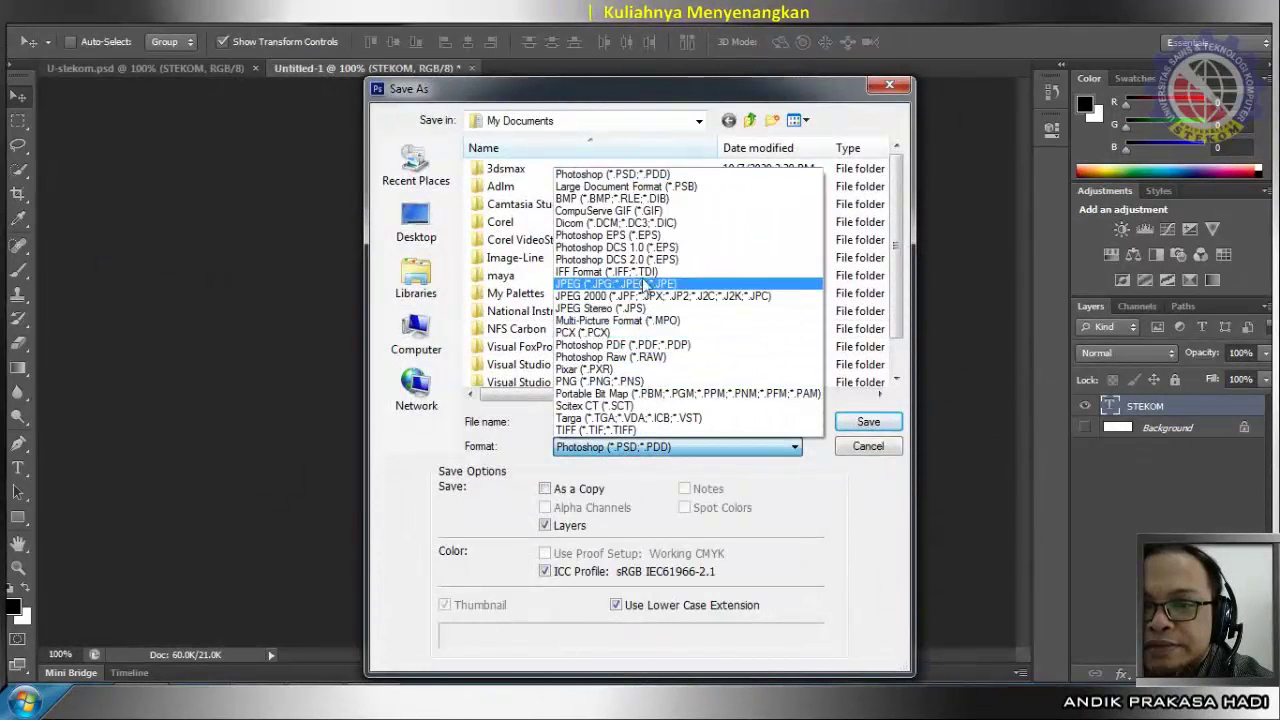
left_click(674, 381)
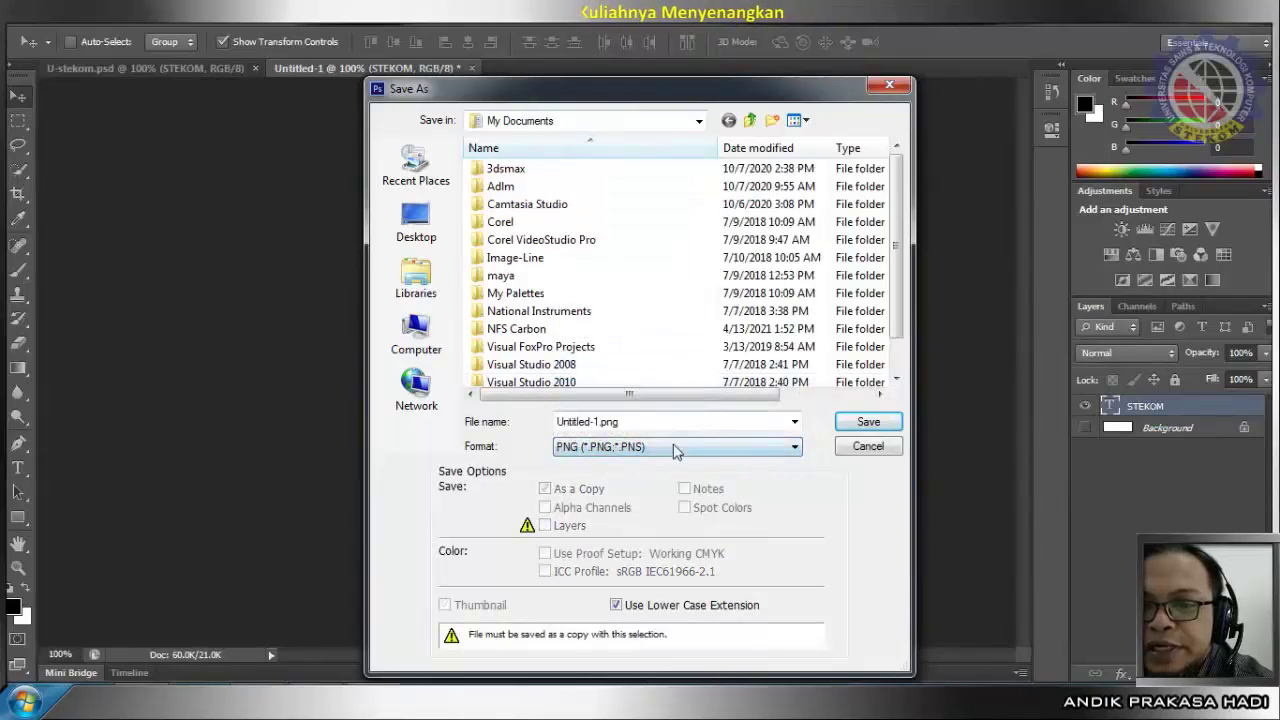
double_click(558, 421)
left_click(566, 421)
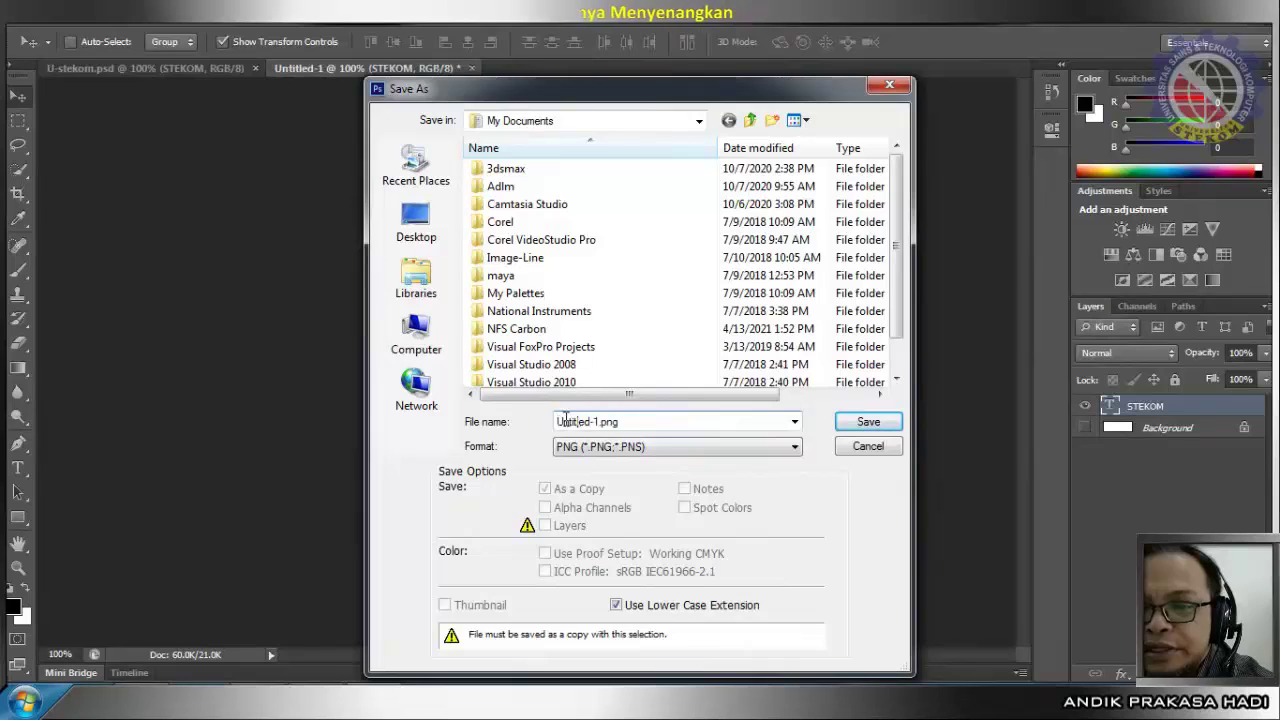
left_click_drag(558, 421, 588, 423)
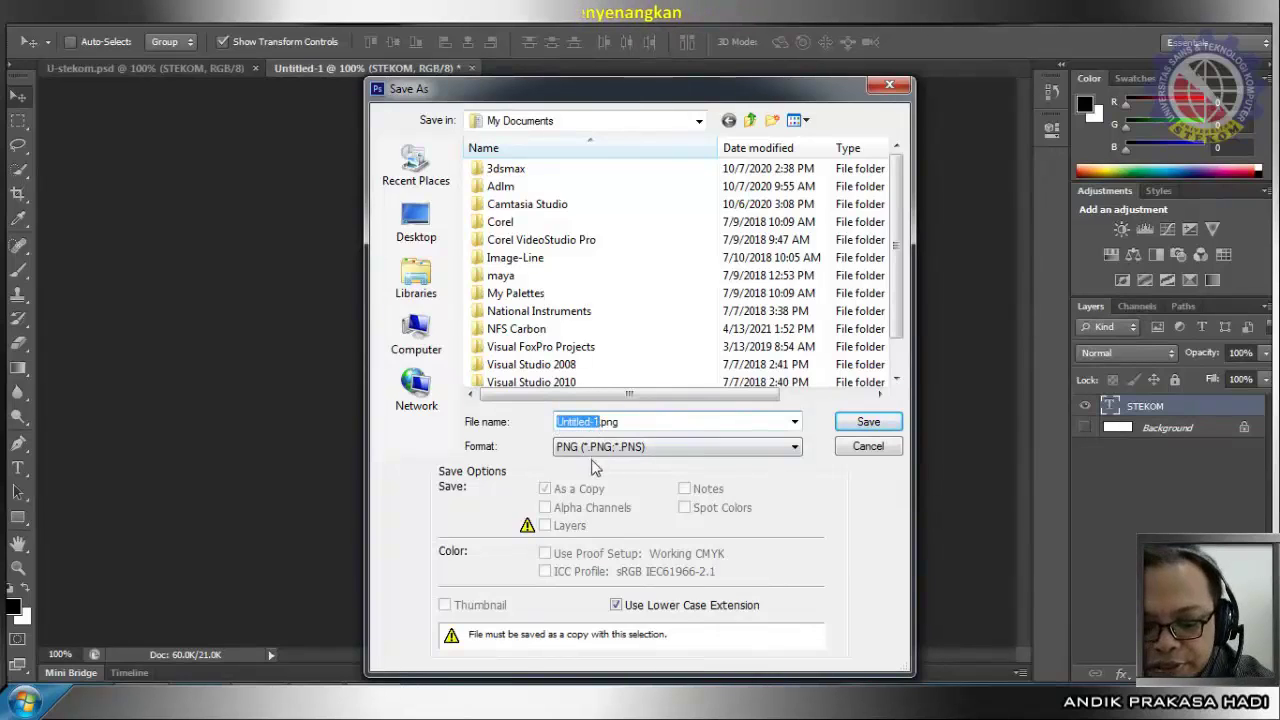
type("STEKOM")
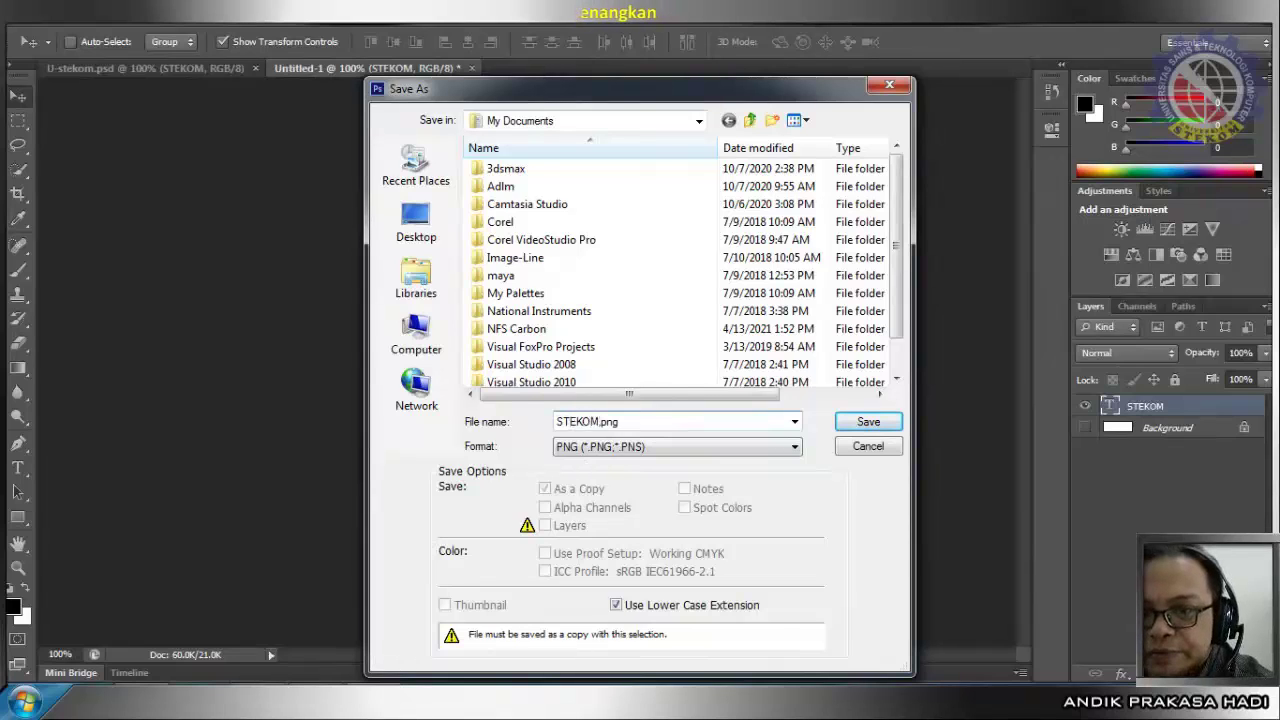
left_click(889, 424)
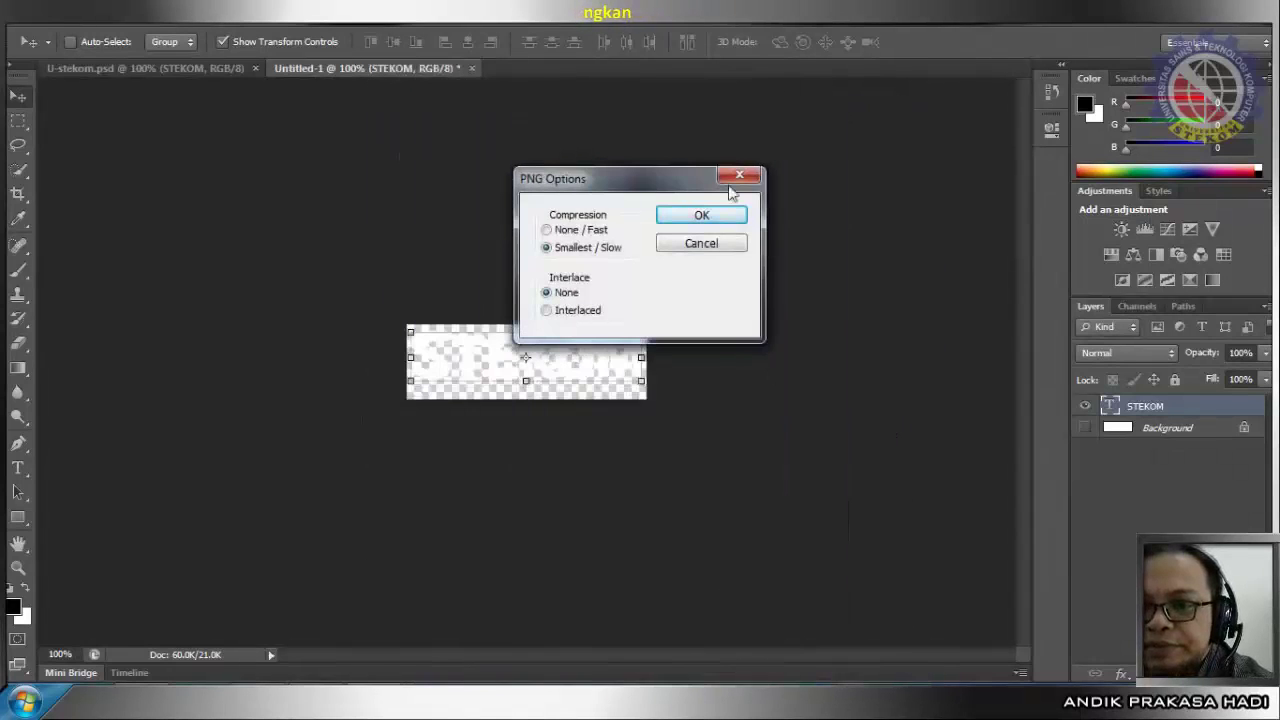
left_click(711, 220)
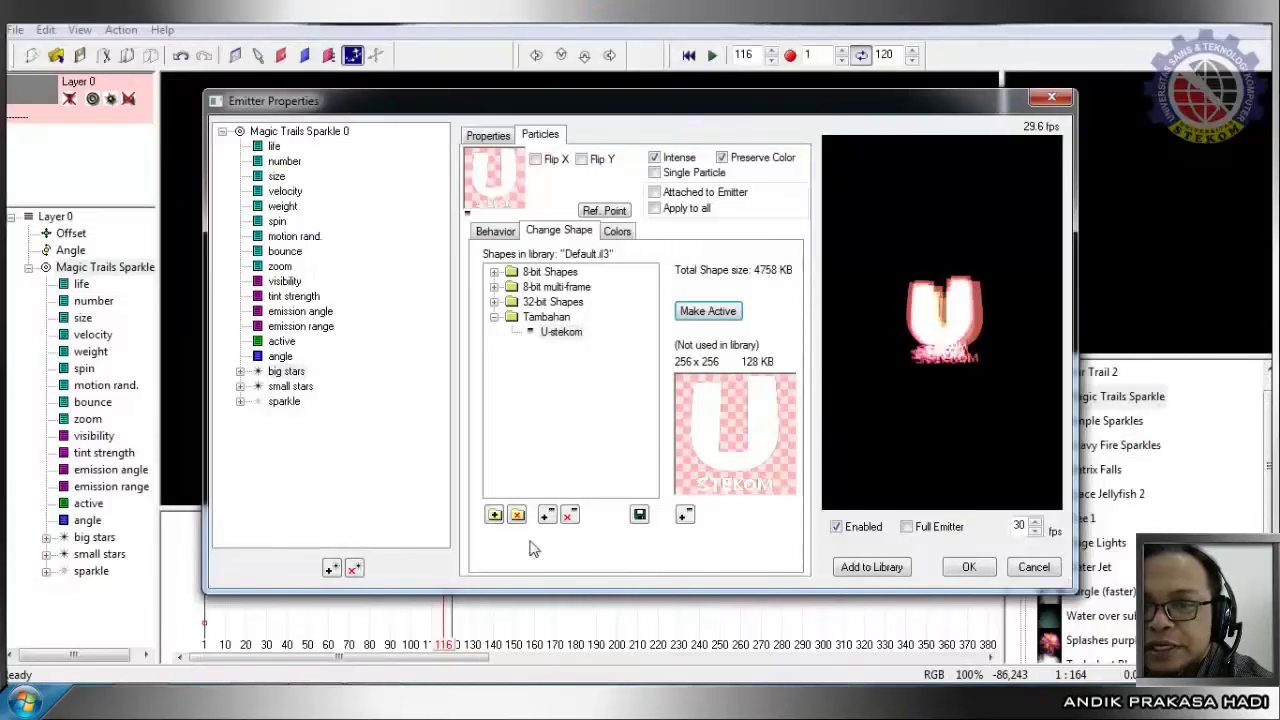
Import the STEKOM image into the Tambahan shape folder, resized to 256 x 64 as Grey Scale with its existing transparency and the name STEKOM.
left_click(546, 318)
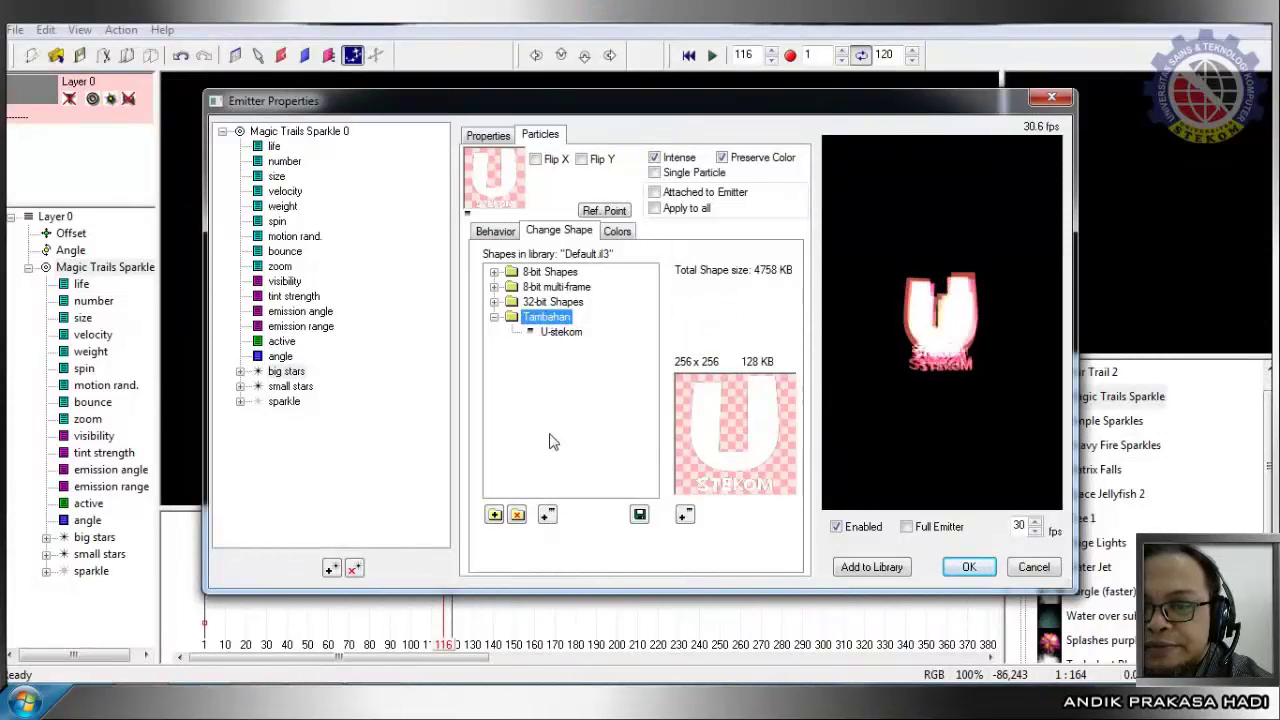
left_click(548, 514)
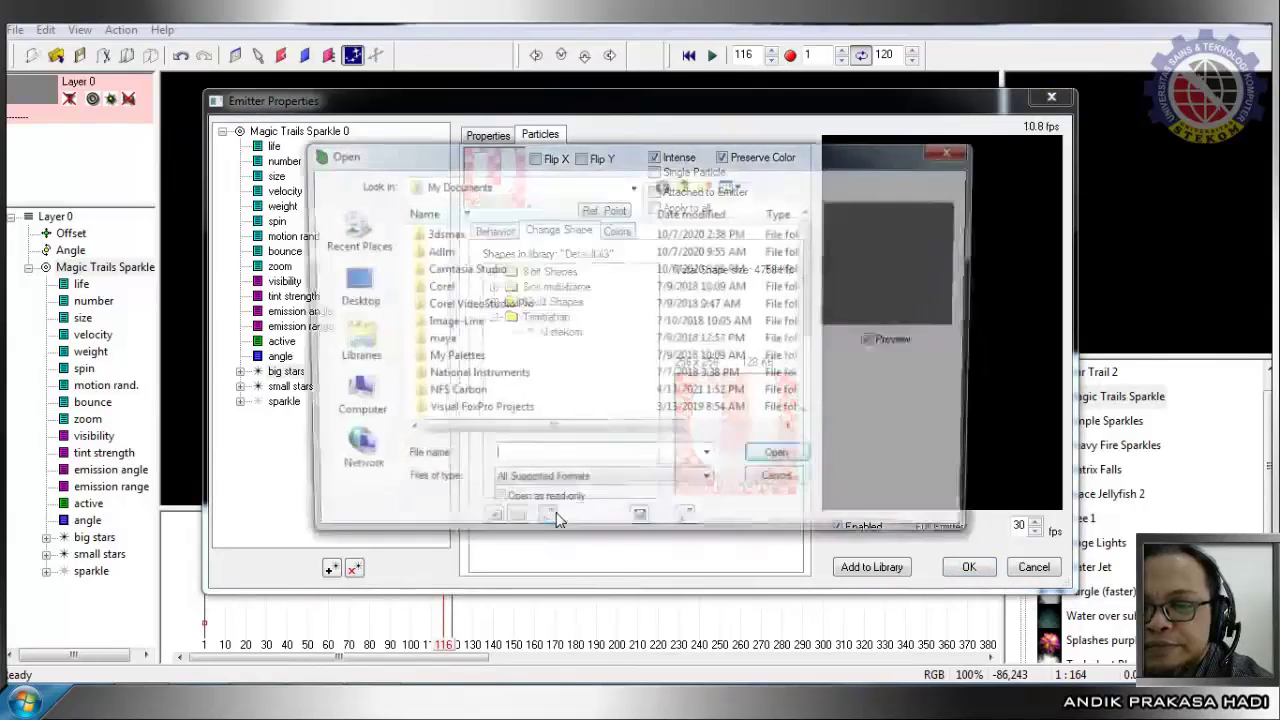
scroll(812, 338, "down", 1)
scroll(812, 338, "down", 2)
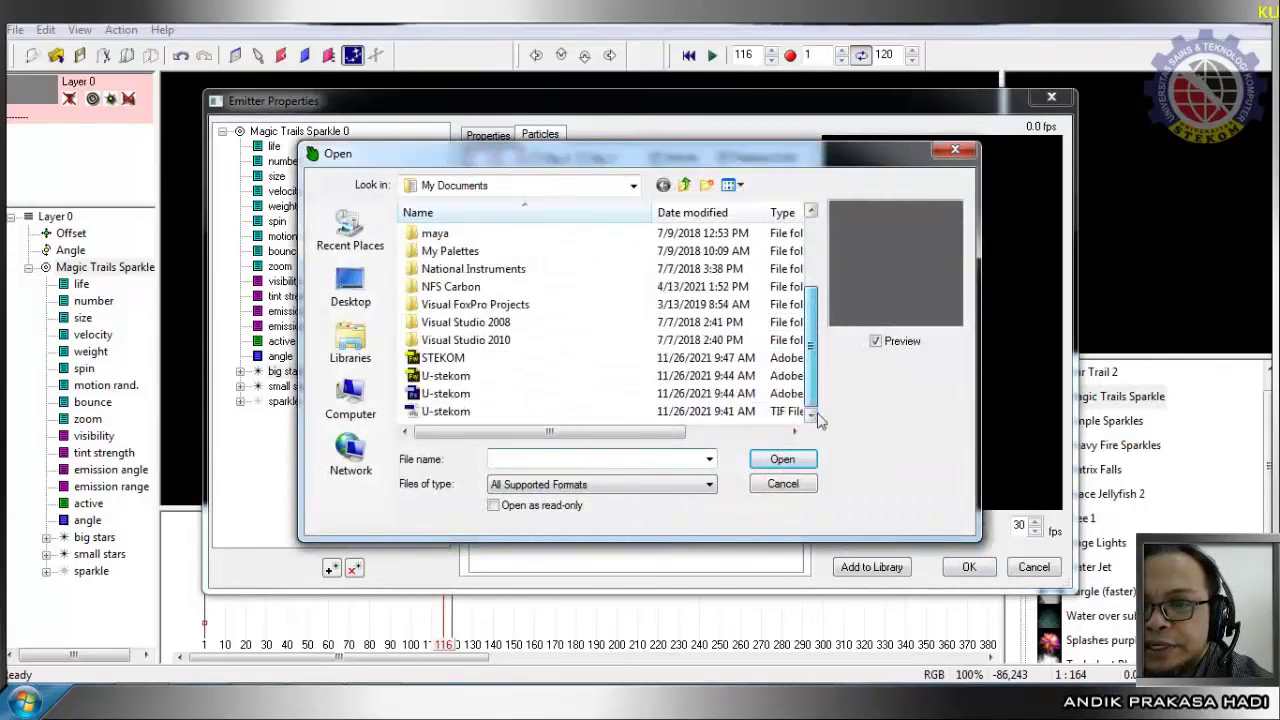
left_click(447, 361)
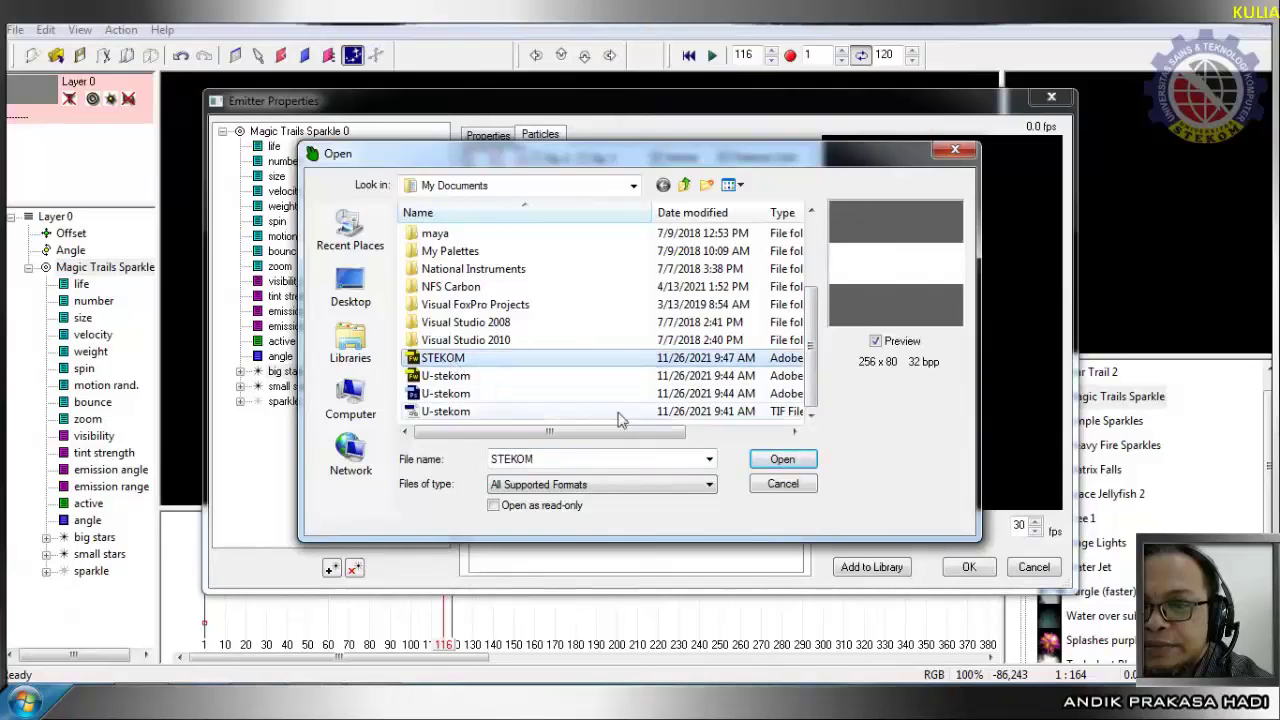
left_click(800, 460)
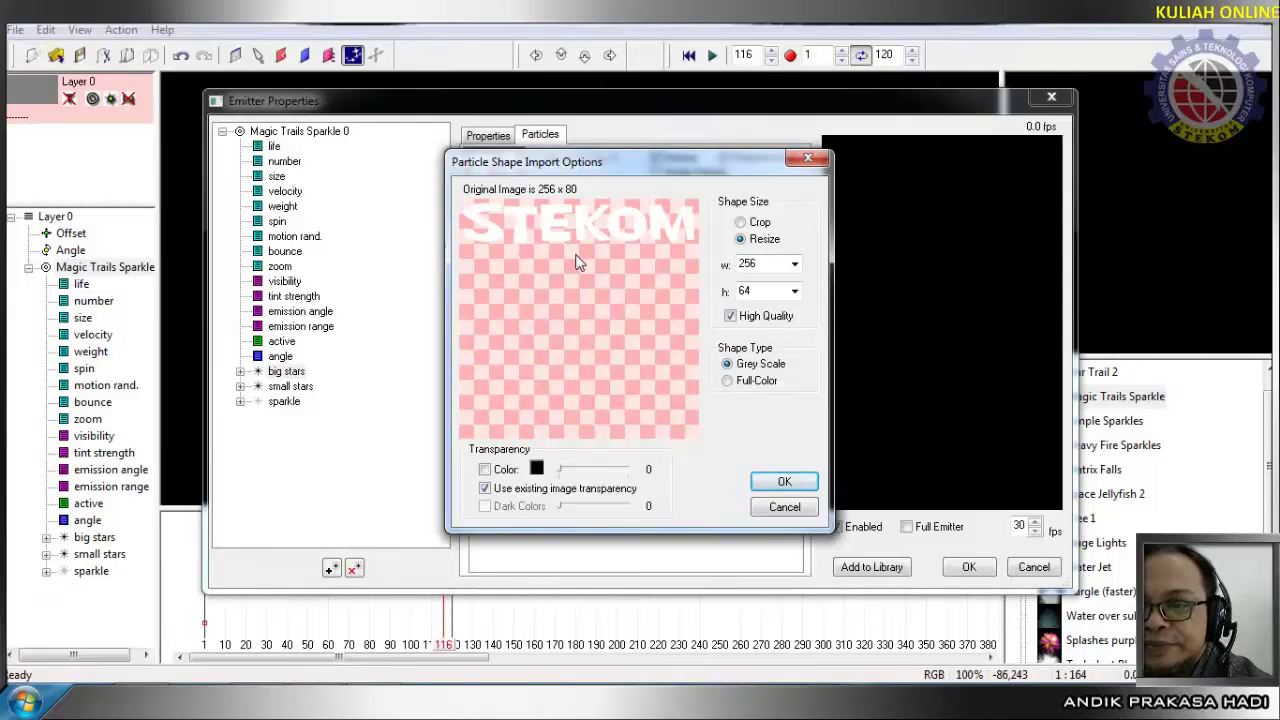
left_click(785, 482)
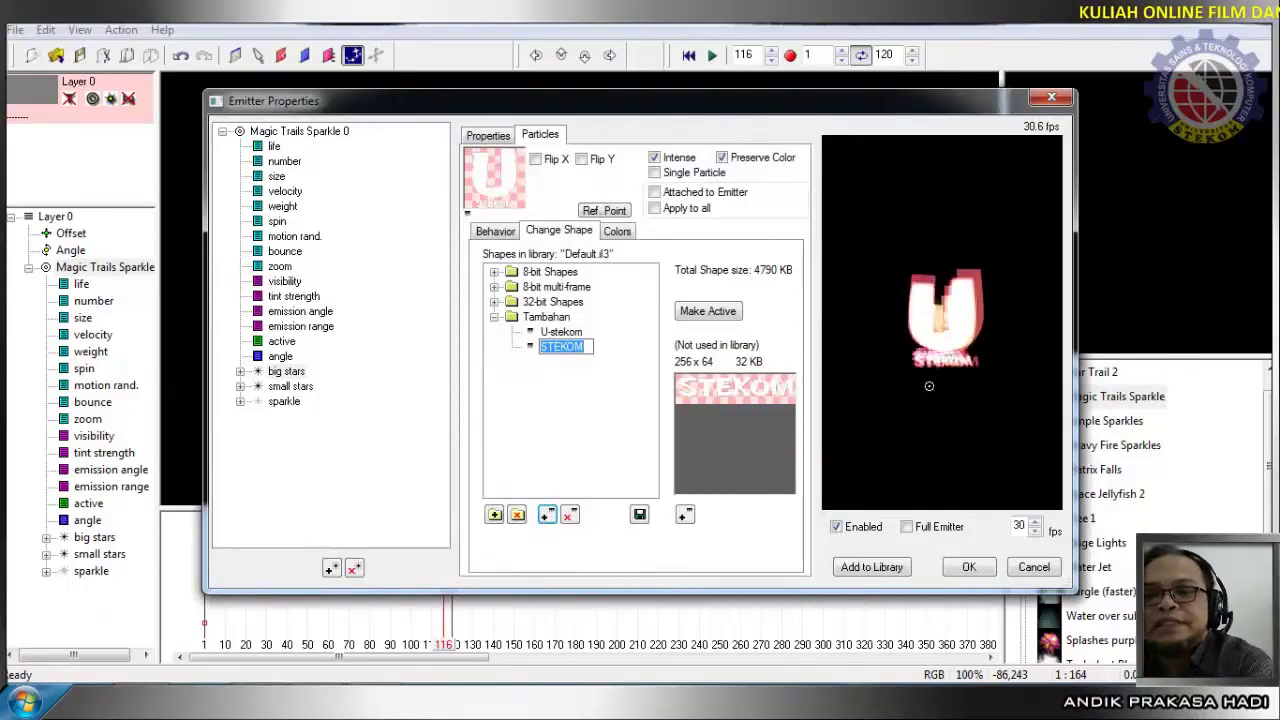
left_click(575, 408)
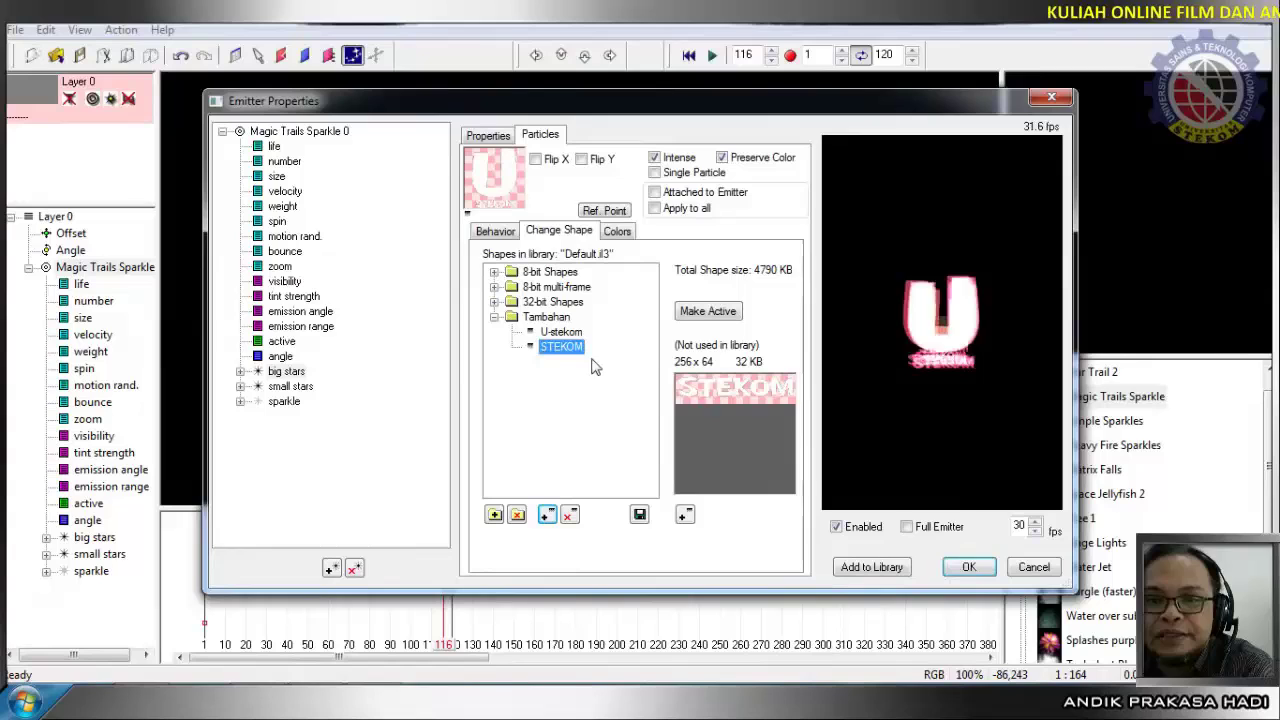
Make the STEKOM shape from the Tambahan folder the active shape for the small stars particle type.
left_click(291, 387)
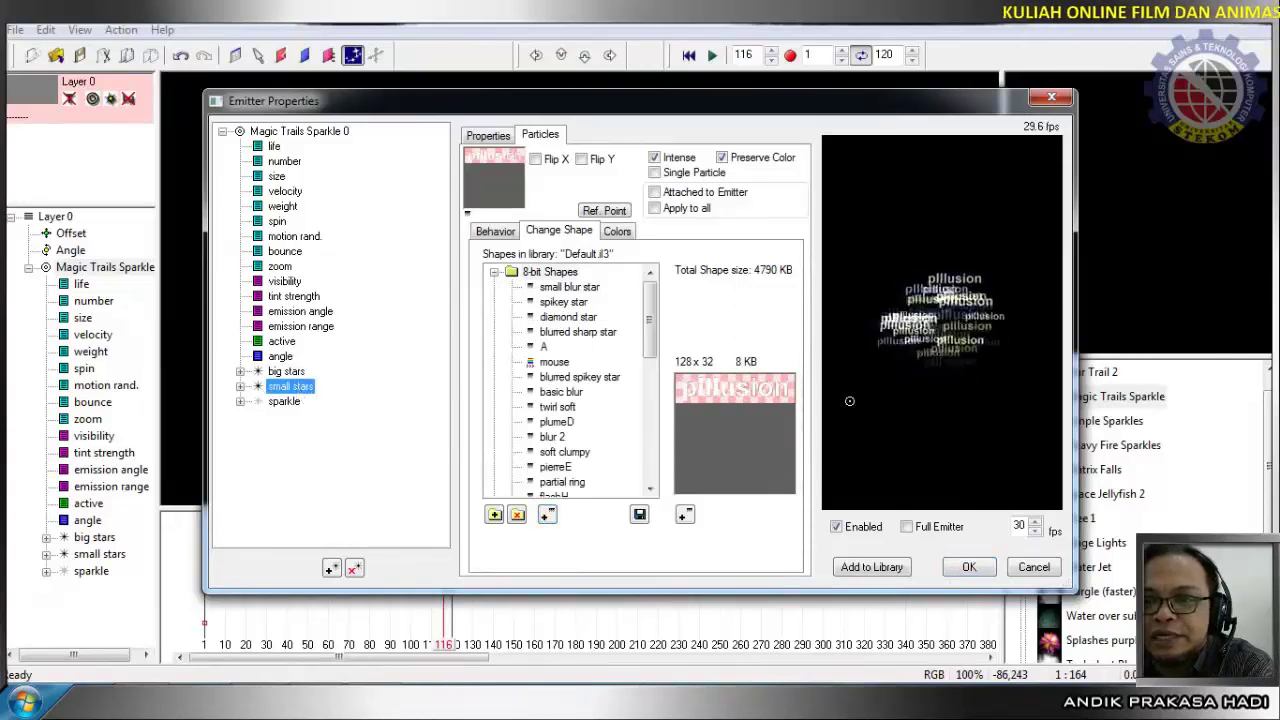
left_click(494, 273)
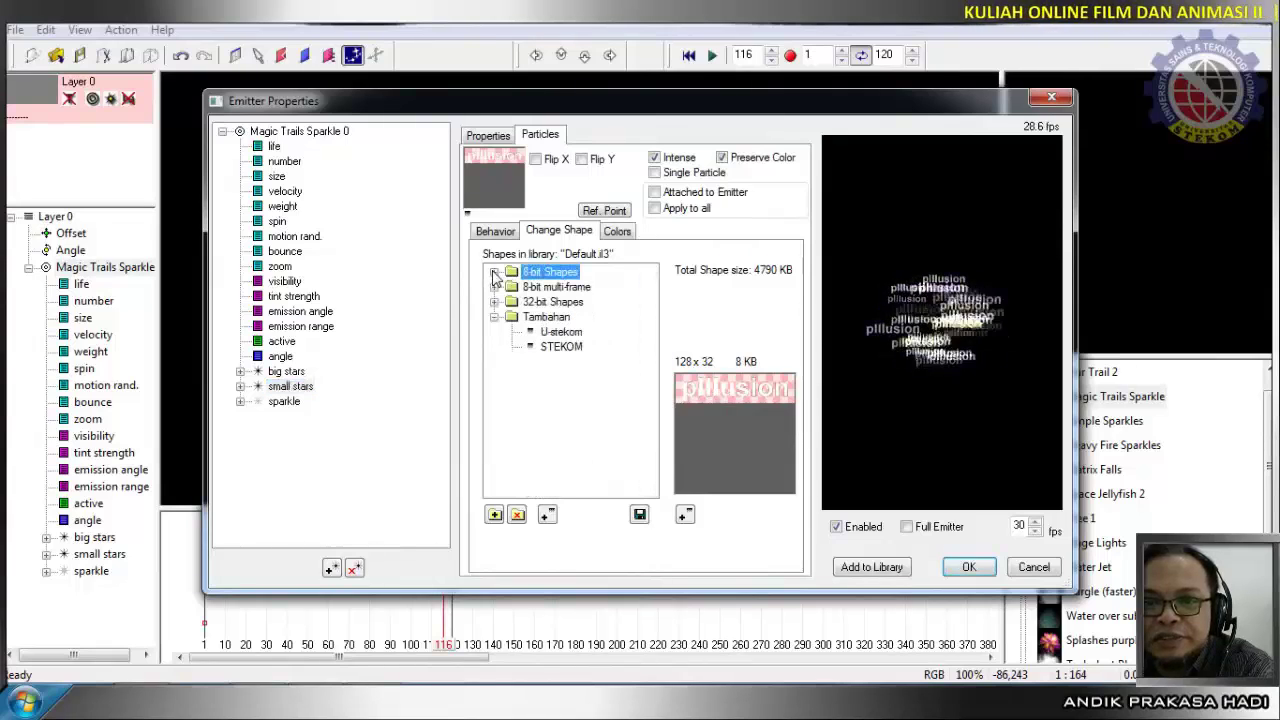
left_click(561, 349)
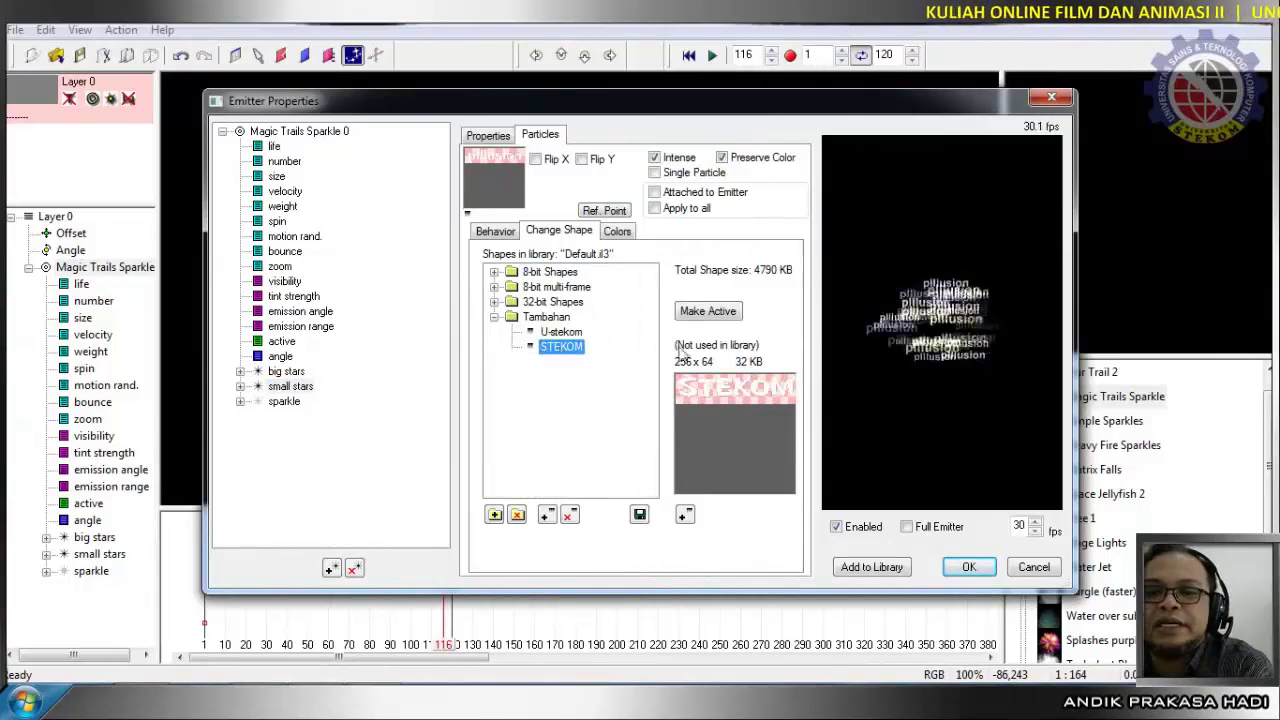
left_click(714, 315)
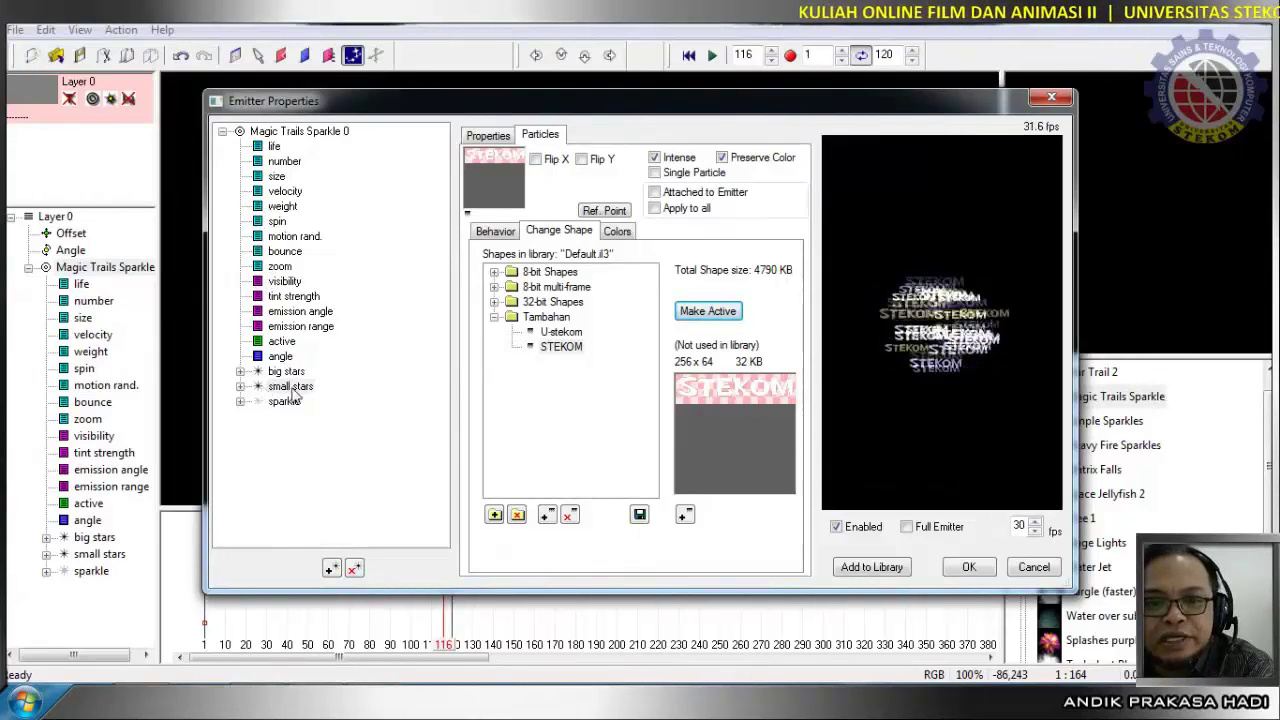
Set the small stars' velocity to 27 and their size to 15.
left_click(241, 388)
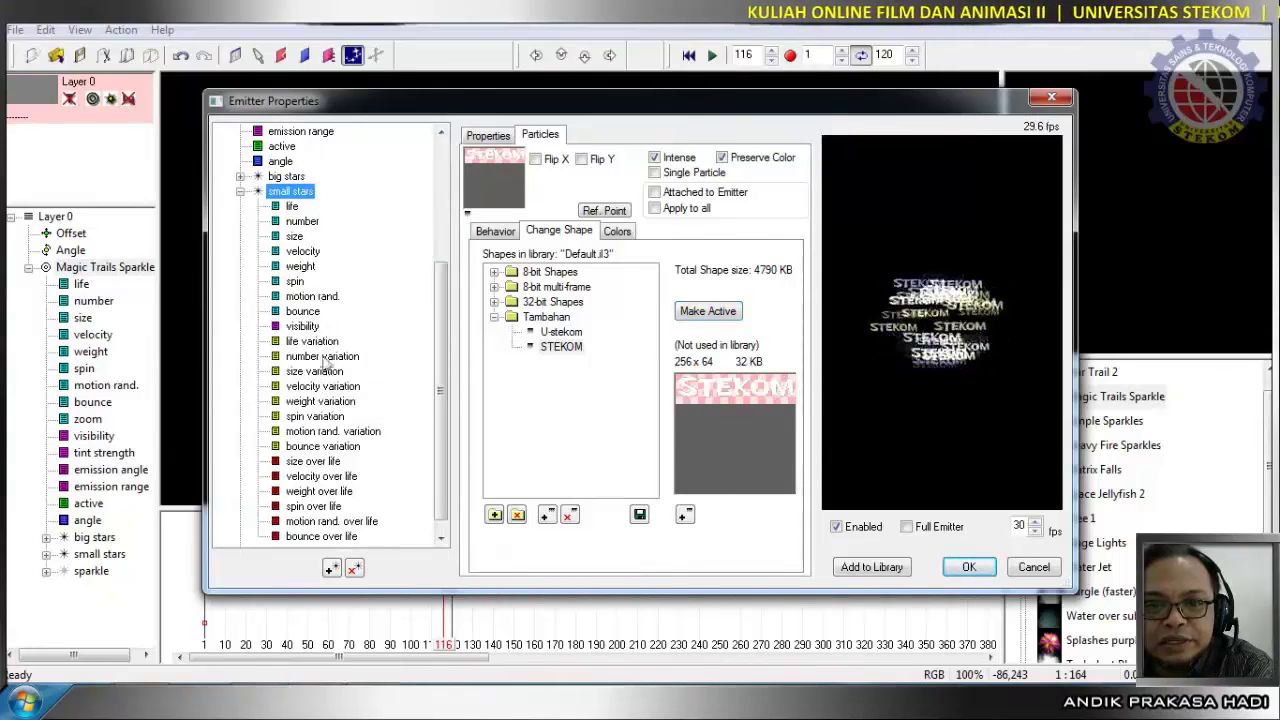
left_click(305, 253)
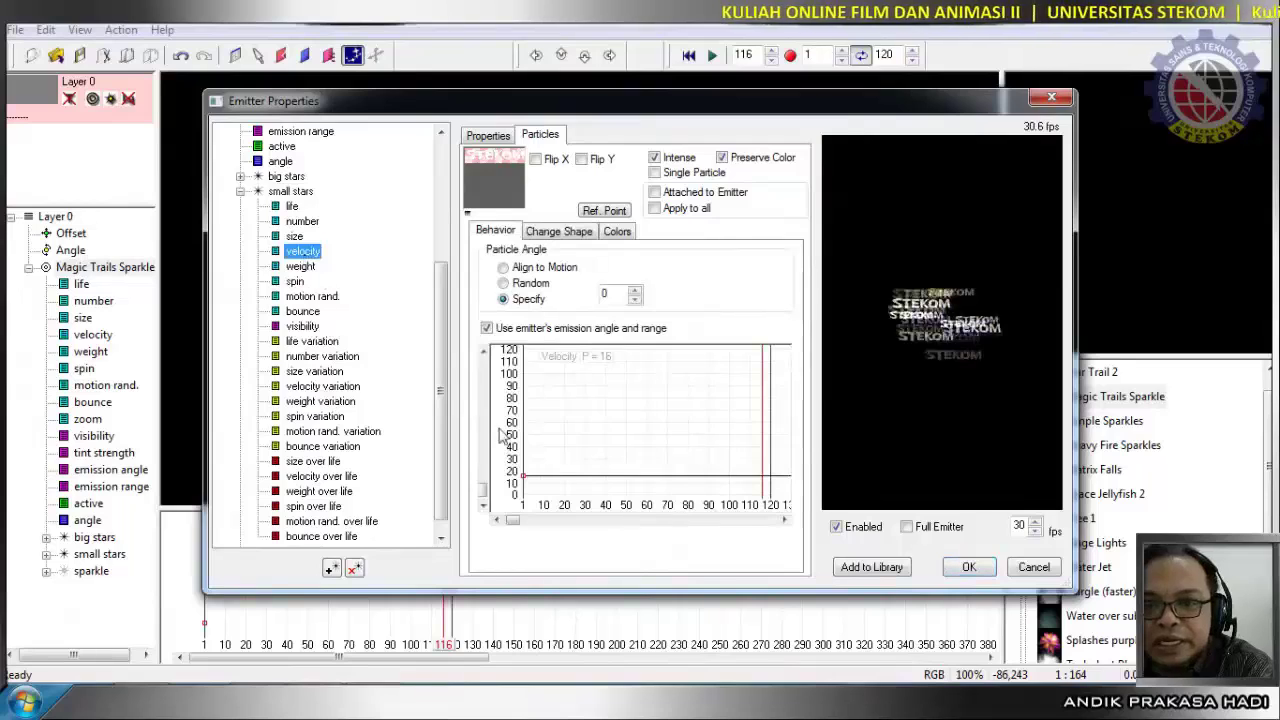
left_click_drag(524, 478, 522, 460)
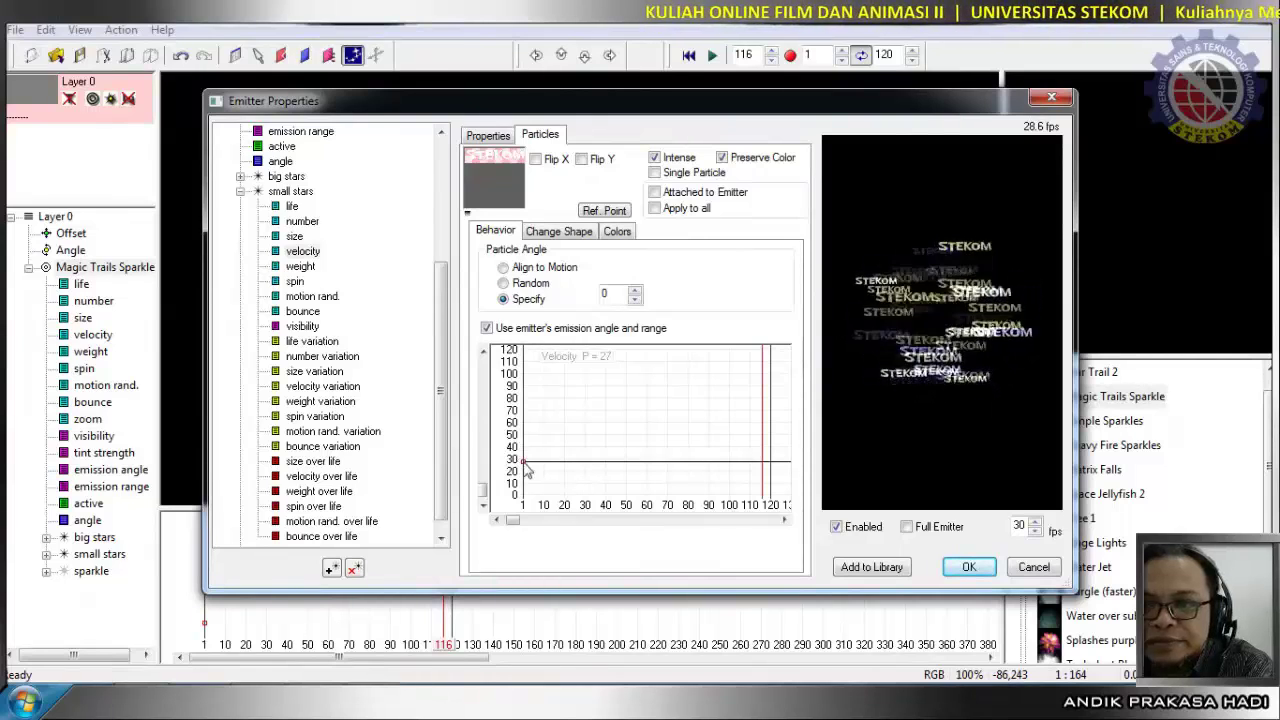
left_click(298, 237)
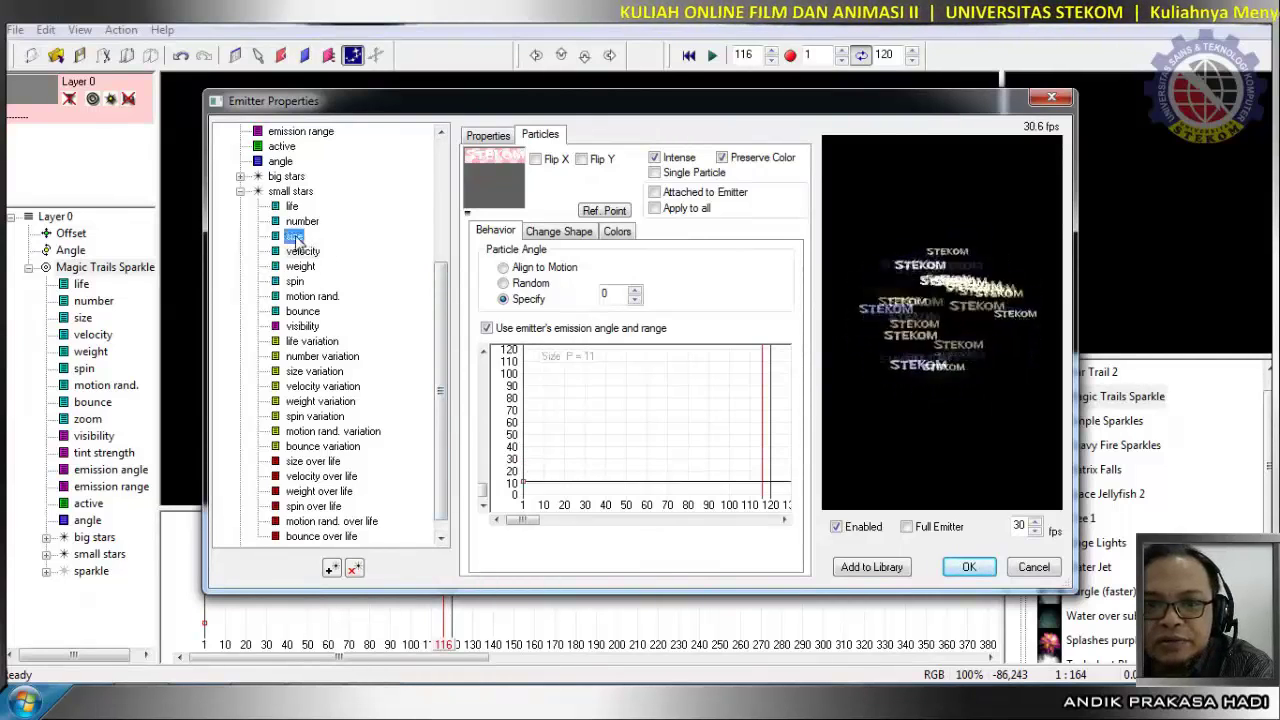
left_click_drag(527, 482, 529, 484)
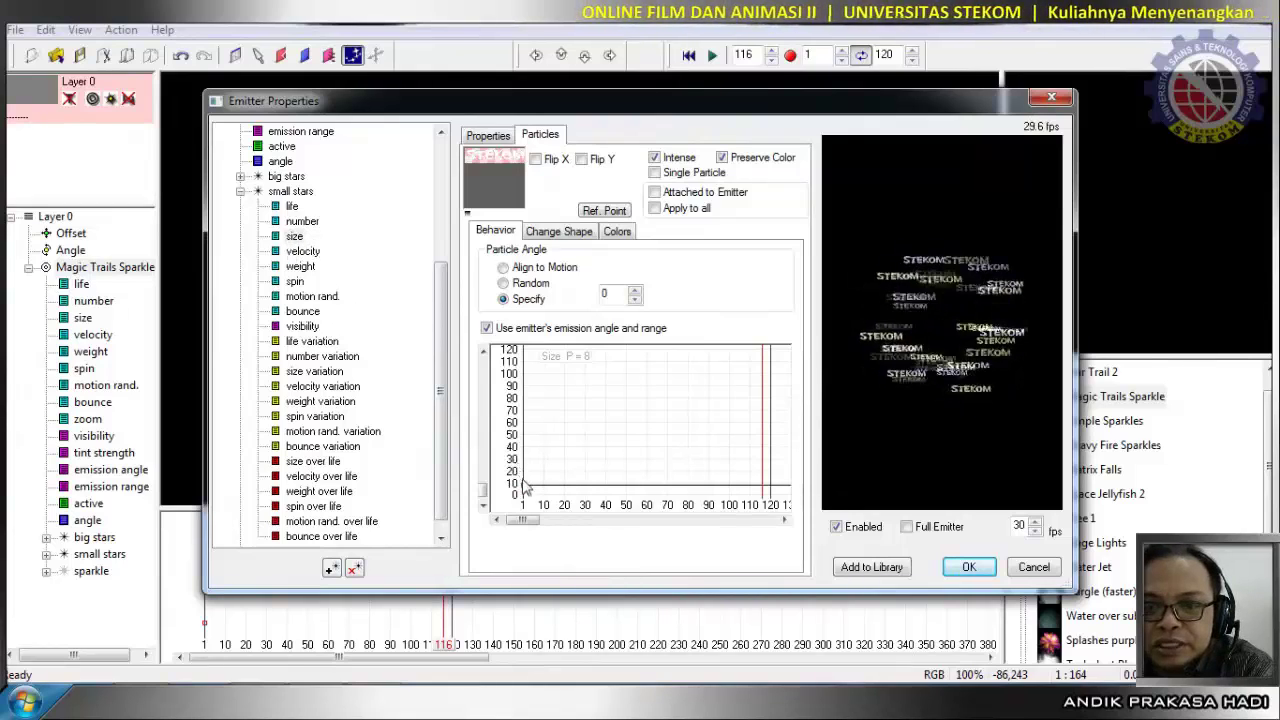
left_click_drag(525, 485, 529, 476)
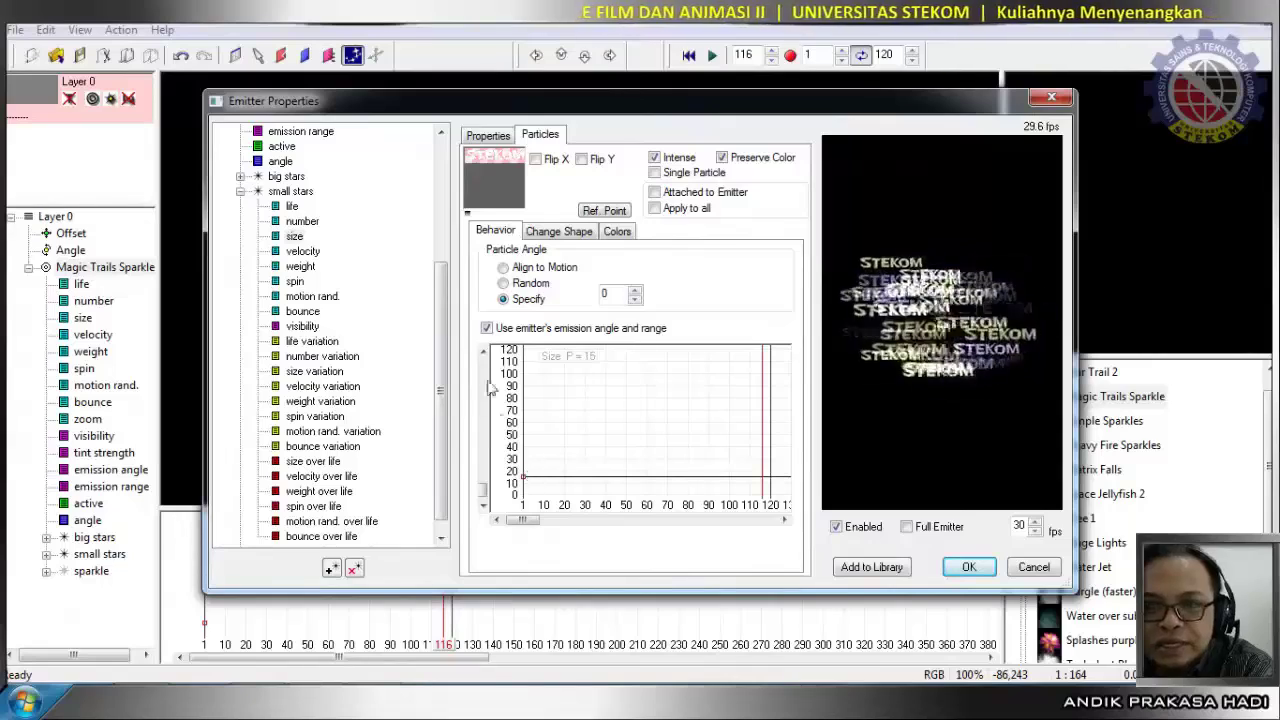
Set the small stars' number to 14 and accept the emitter properties.
left_click(302, 221)
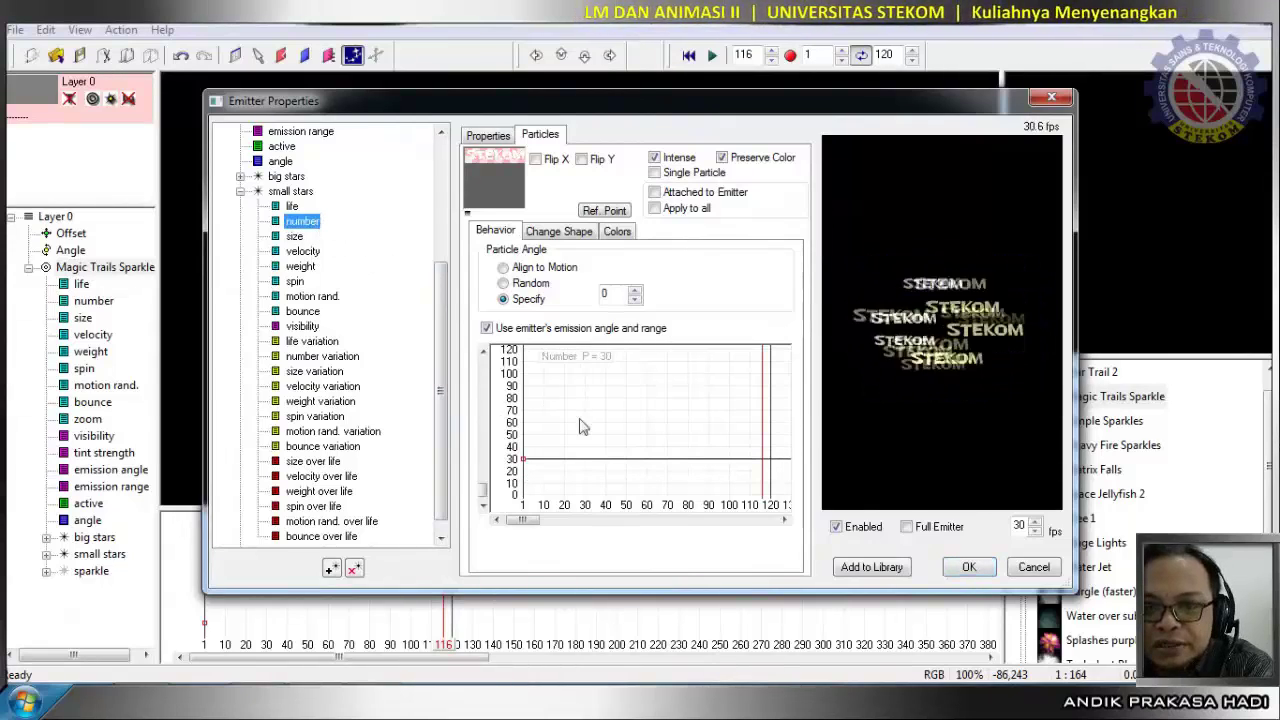
left_click_drag(524, 460, 532, 483)
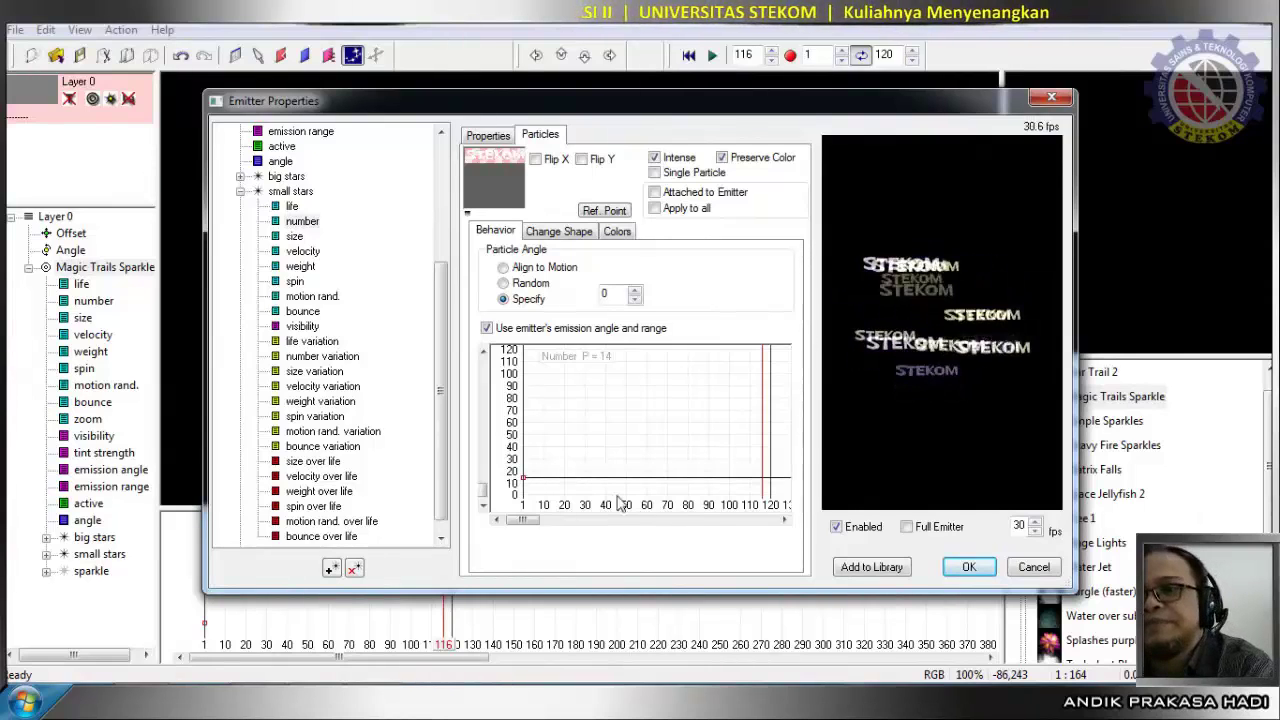
left_click(972, 567)
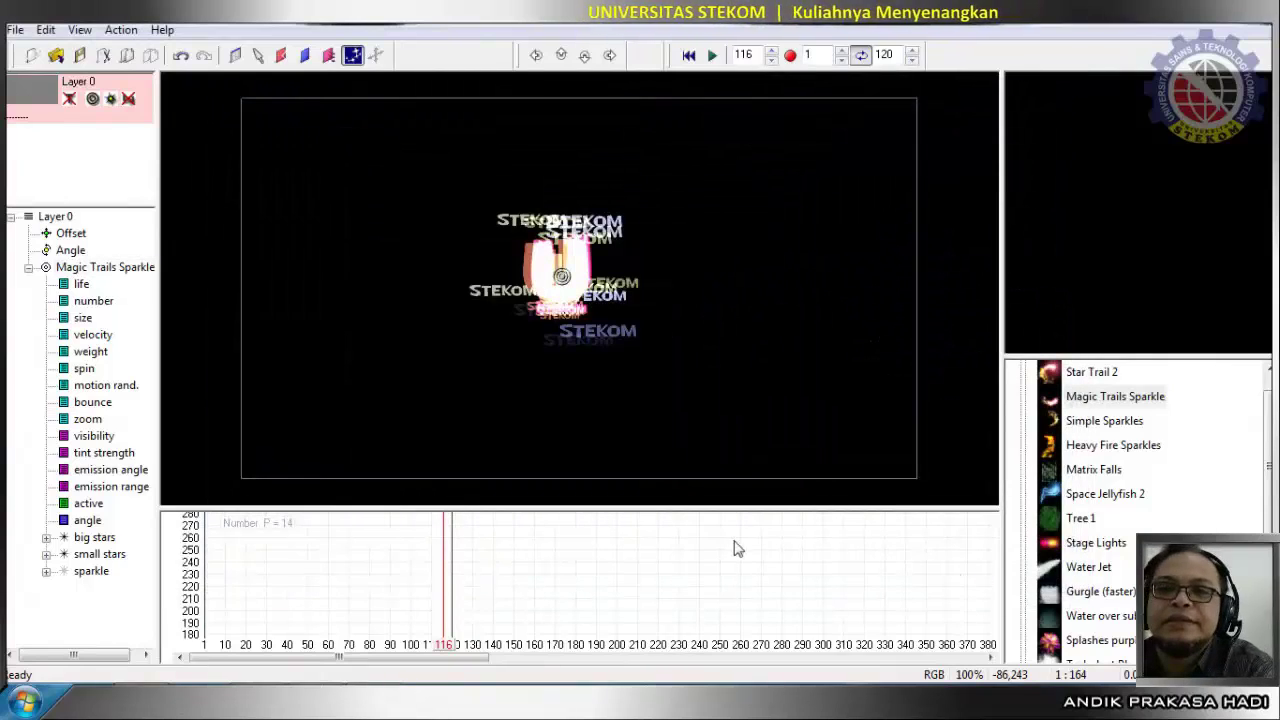
Play the animation from frame 1 to review the emitter with both custom shapes, and stop the playback.
left_click(689, 55)
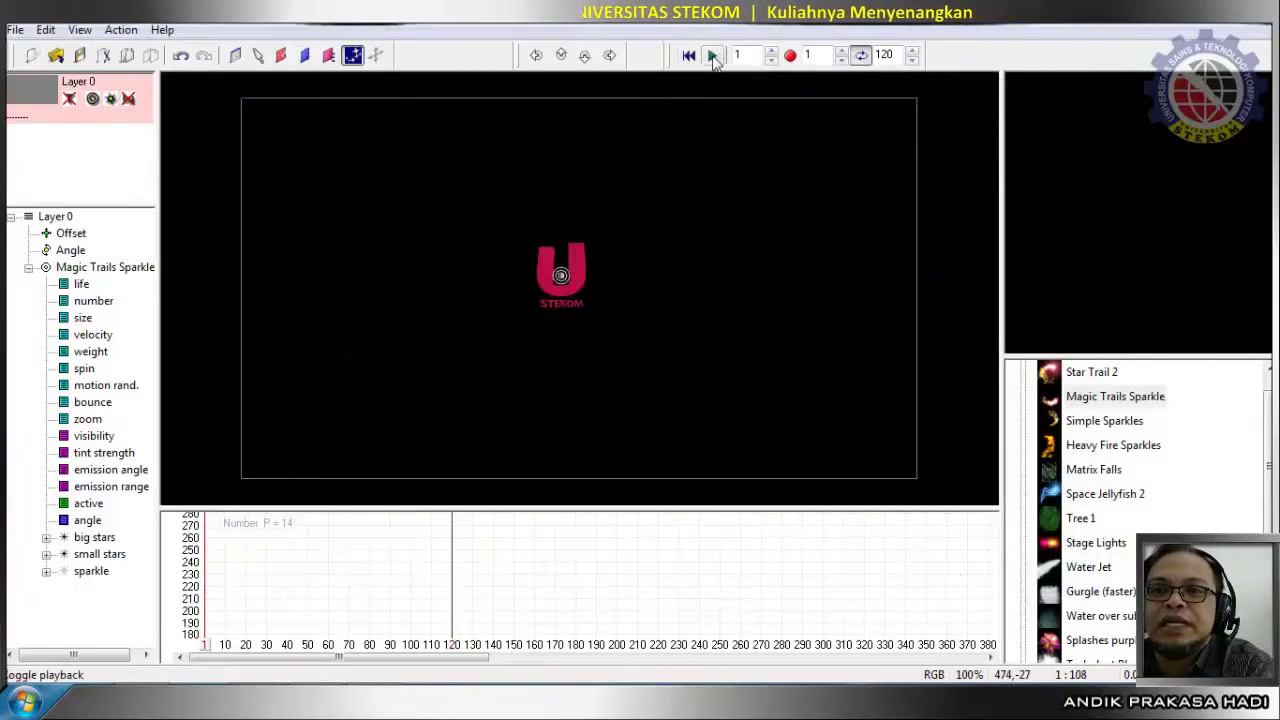
left_click(713, 55)
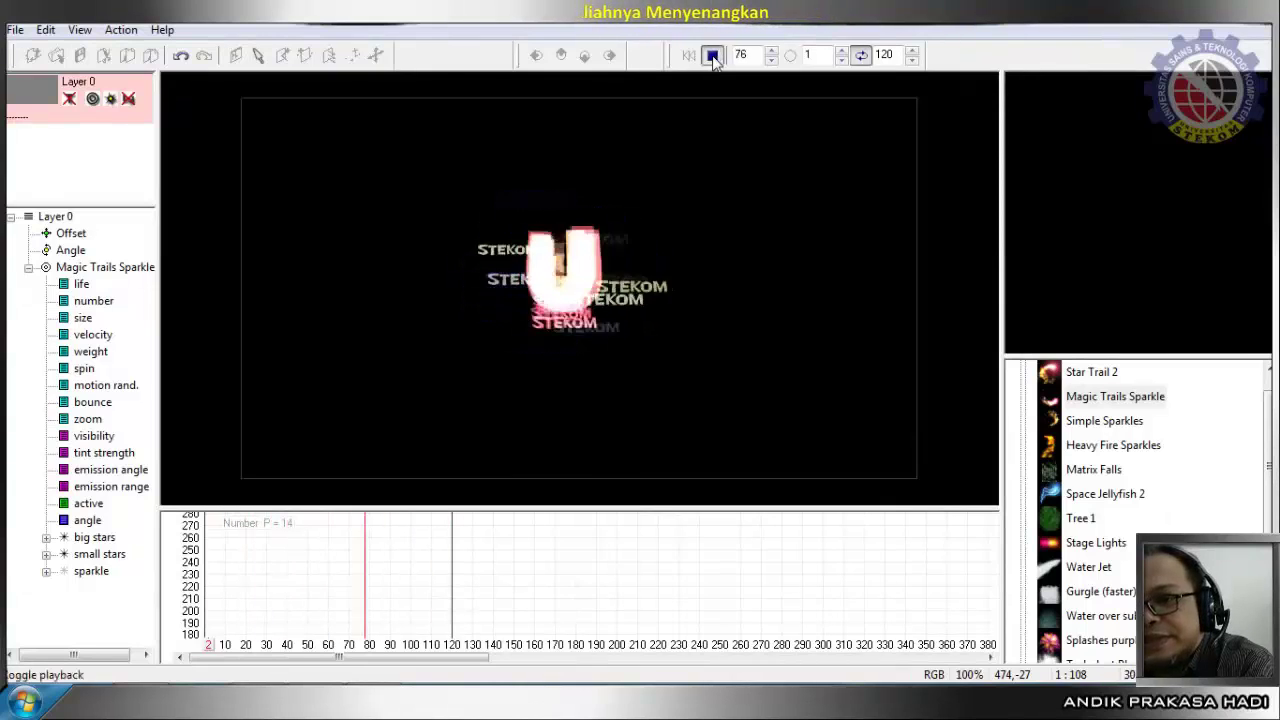
left_click(712, 55)
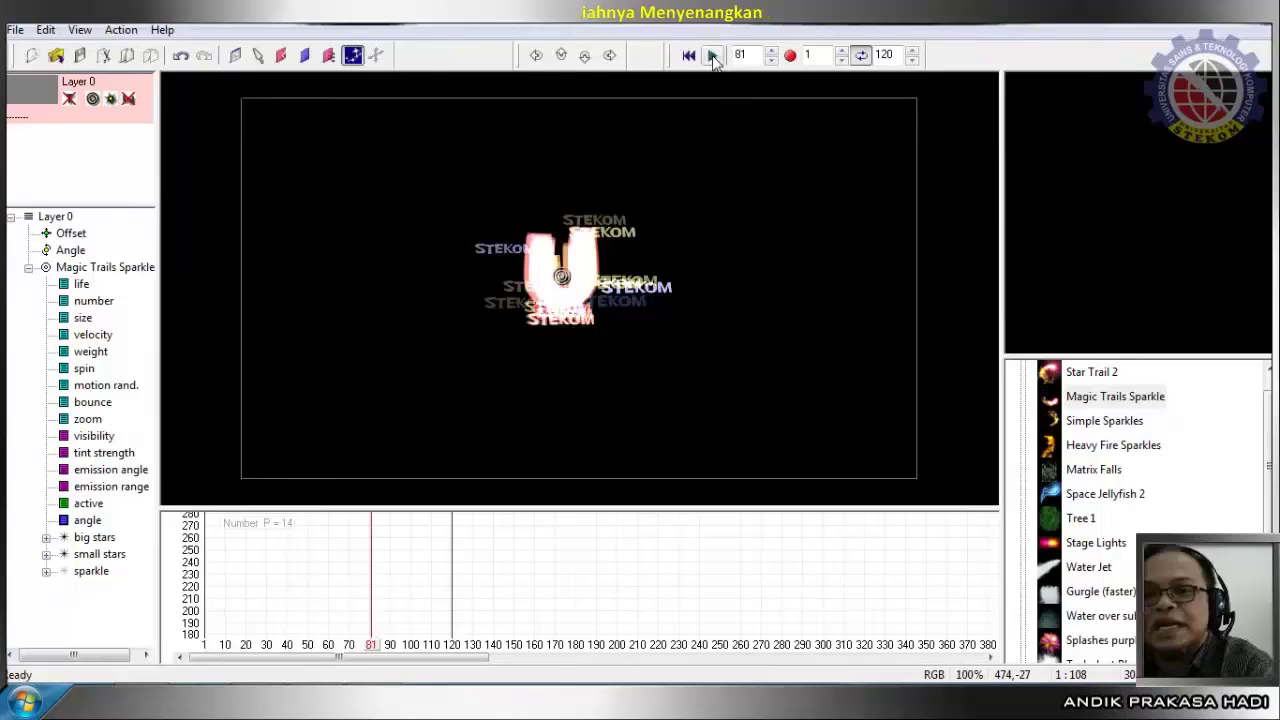
Raise the overall size of the Magic Trails Sparkle emitter to 389% at frame 1.
left_click(84, 318)
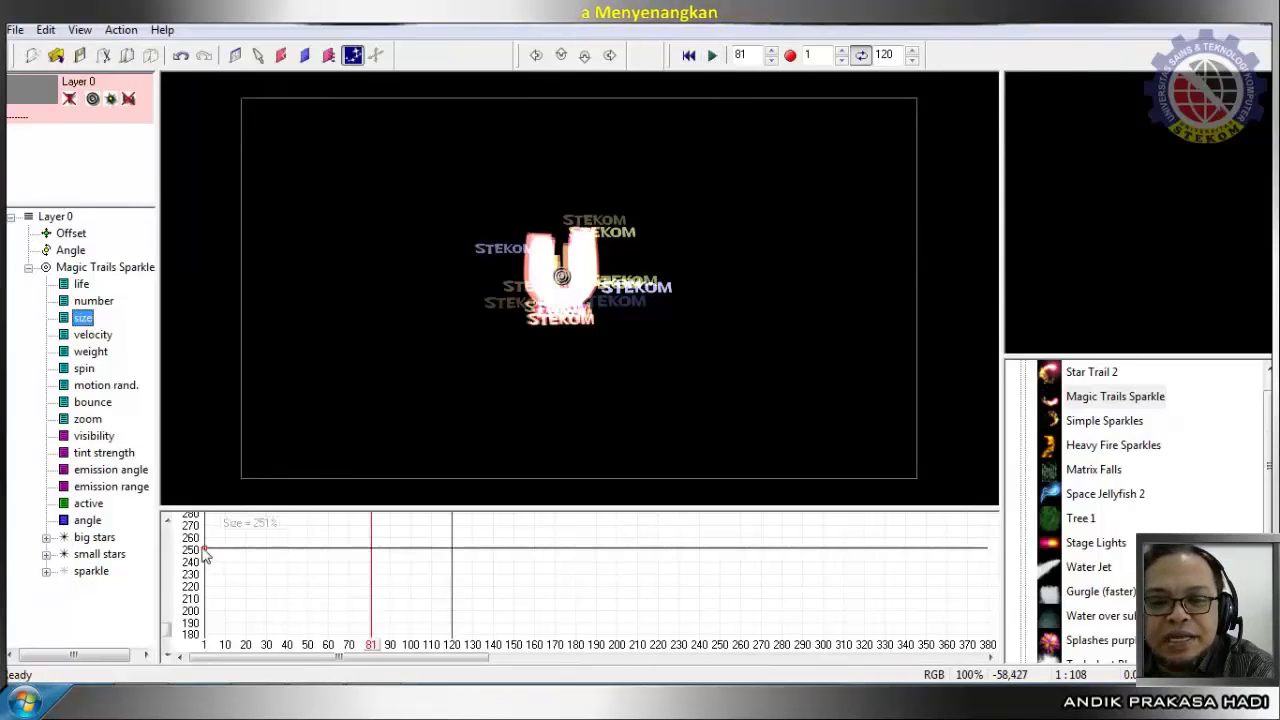
left_click_drag(202, 549, 241, 562)
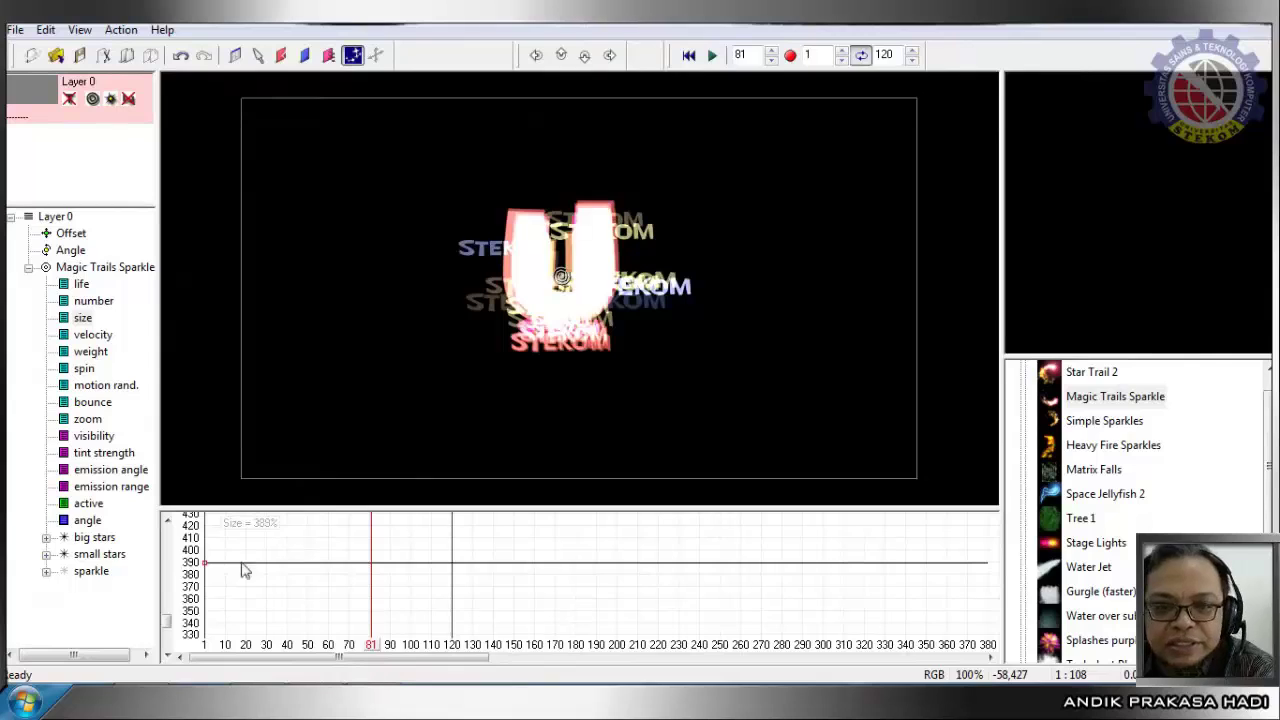
Play the animation from frame 1 to check the enlarged Magic Trails Sparkle emitter, and stop the playback.
left_click(689, 55)
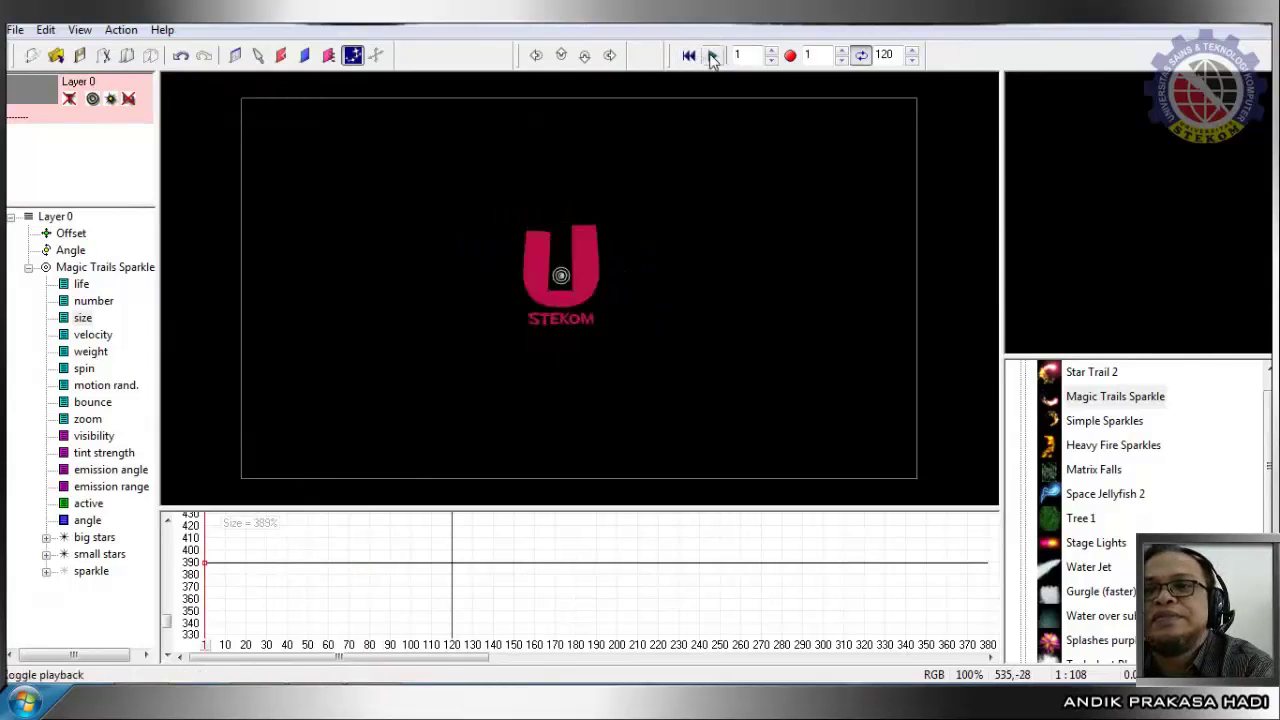
left_click(712, 56)
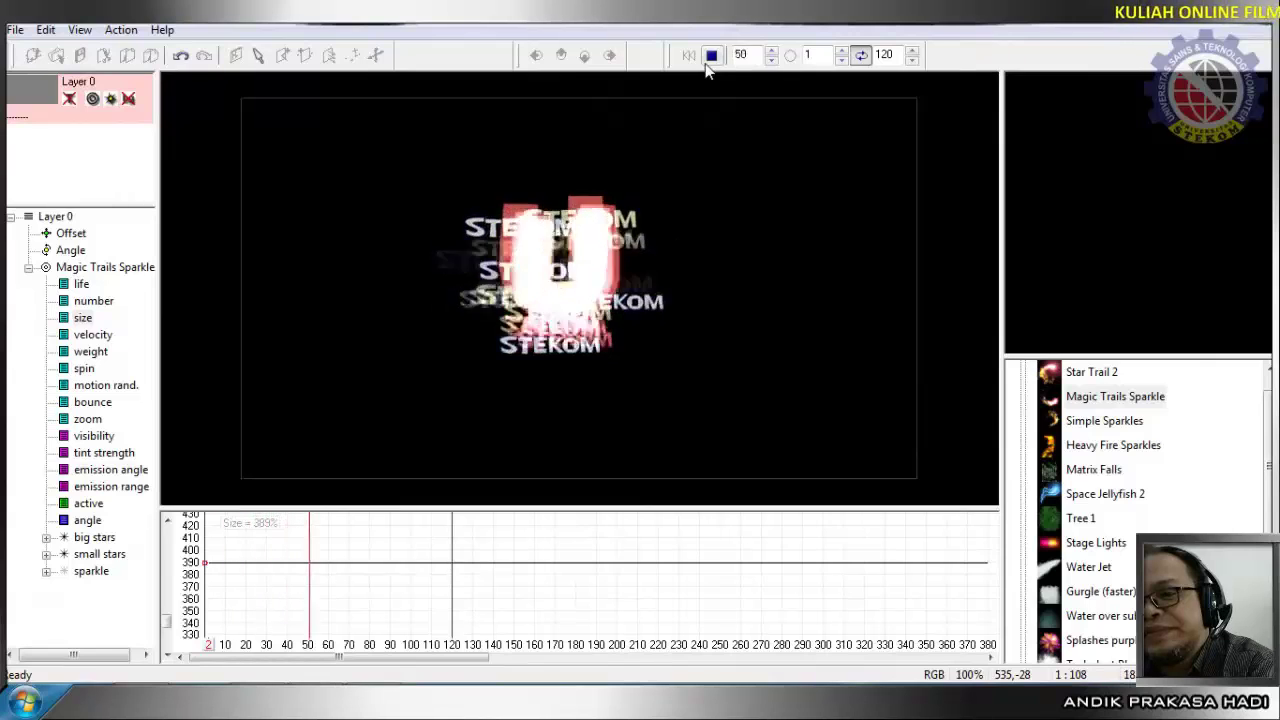
left_click(711, 56)
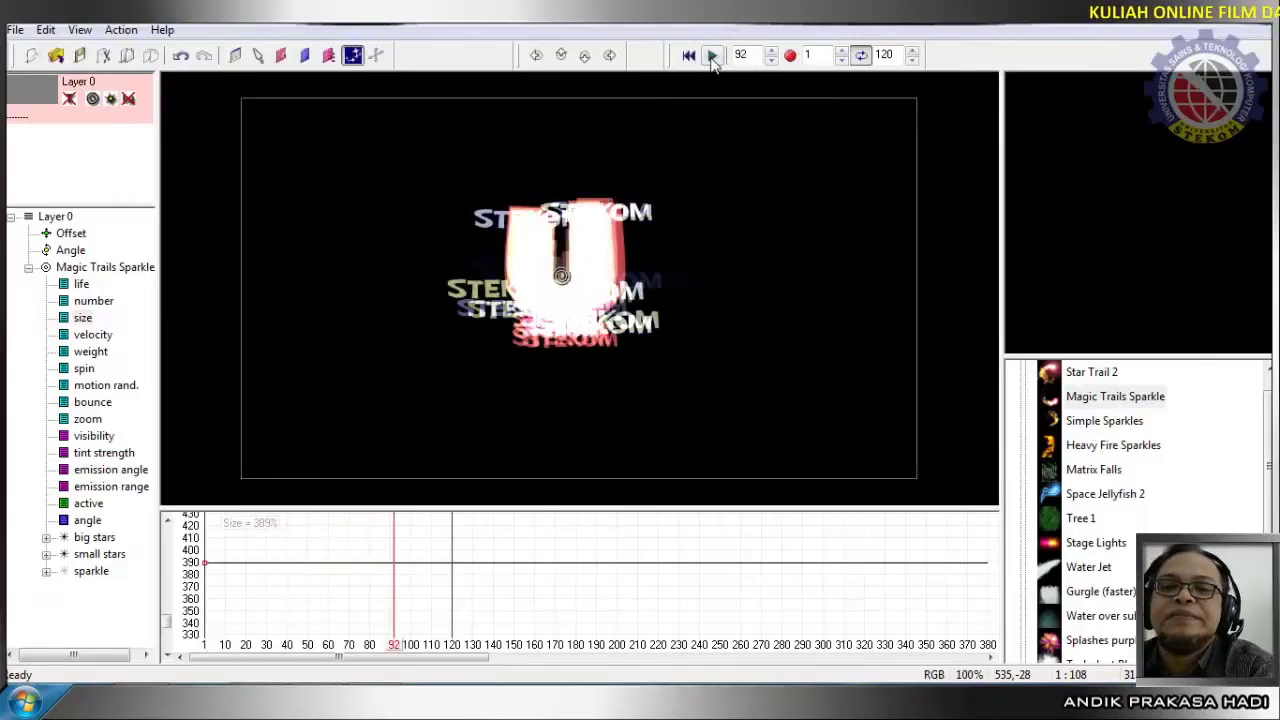
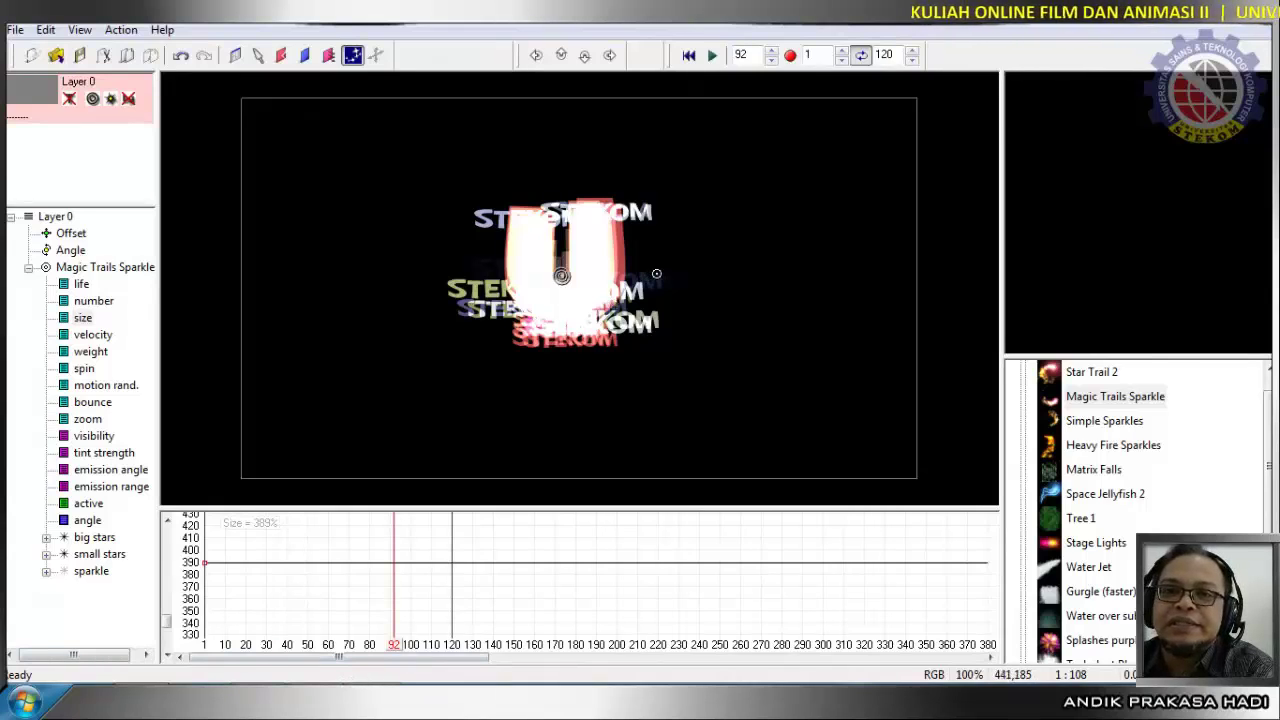
Render frames 1 to 120 at 100% zoom to HASIL.avi in My Documents, using the Cinepak Codec by Radius compressor.
left_click(791, 56)
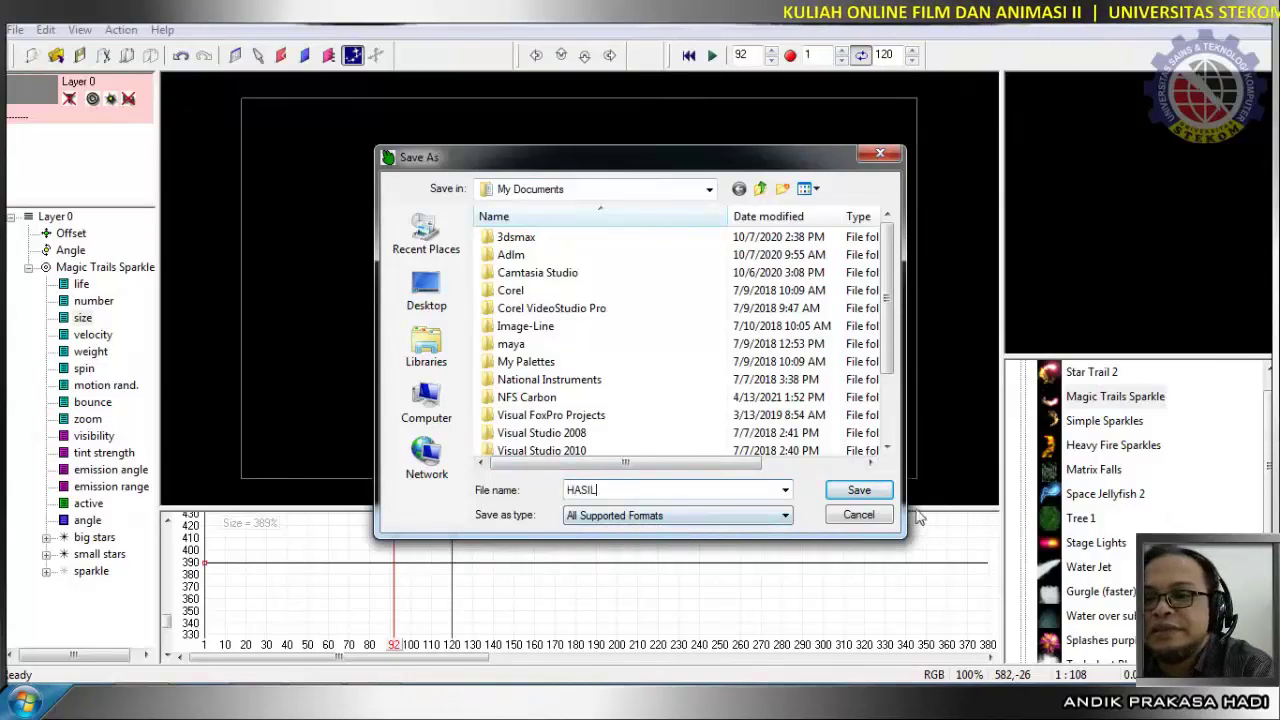
left_click(859, 490)
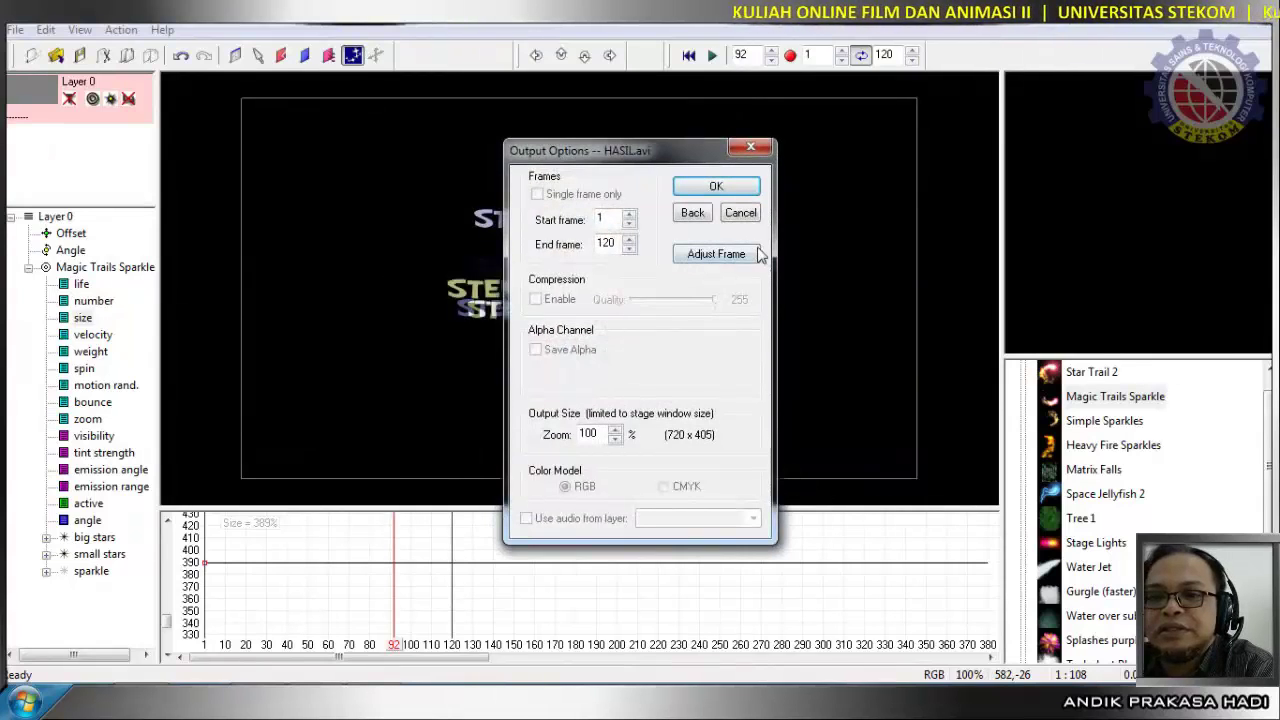
left_click(716, 187)
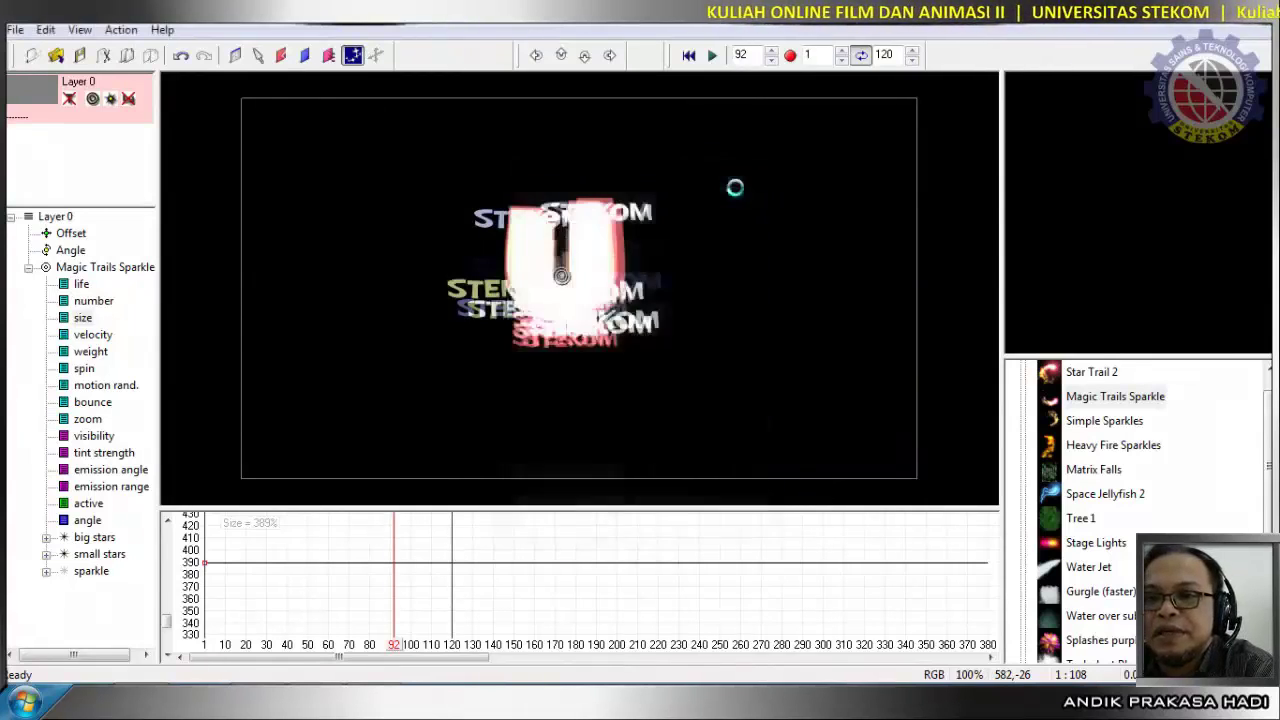
left_click(666, 300)
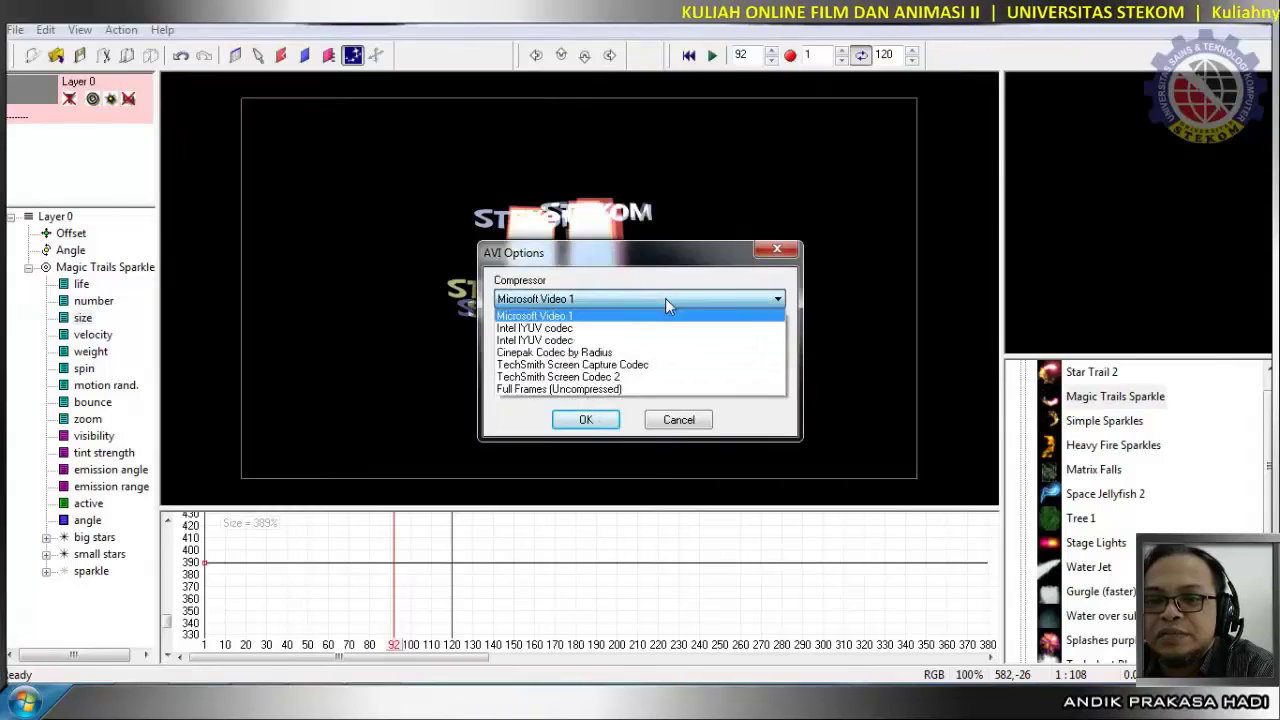
left_click(652, 352)
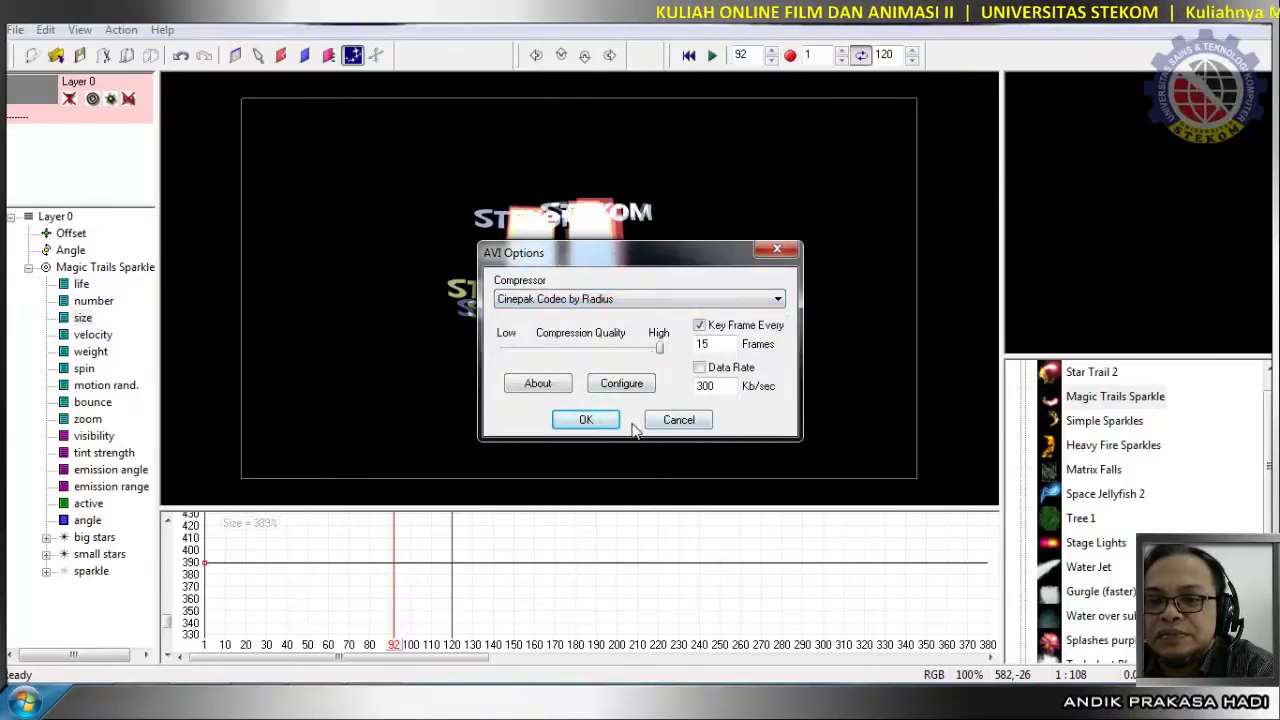
left_click(586, 420)
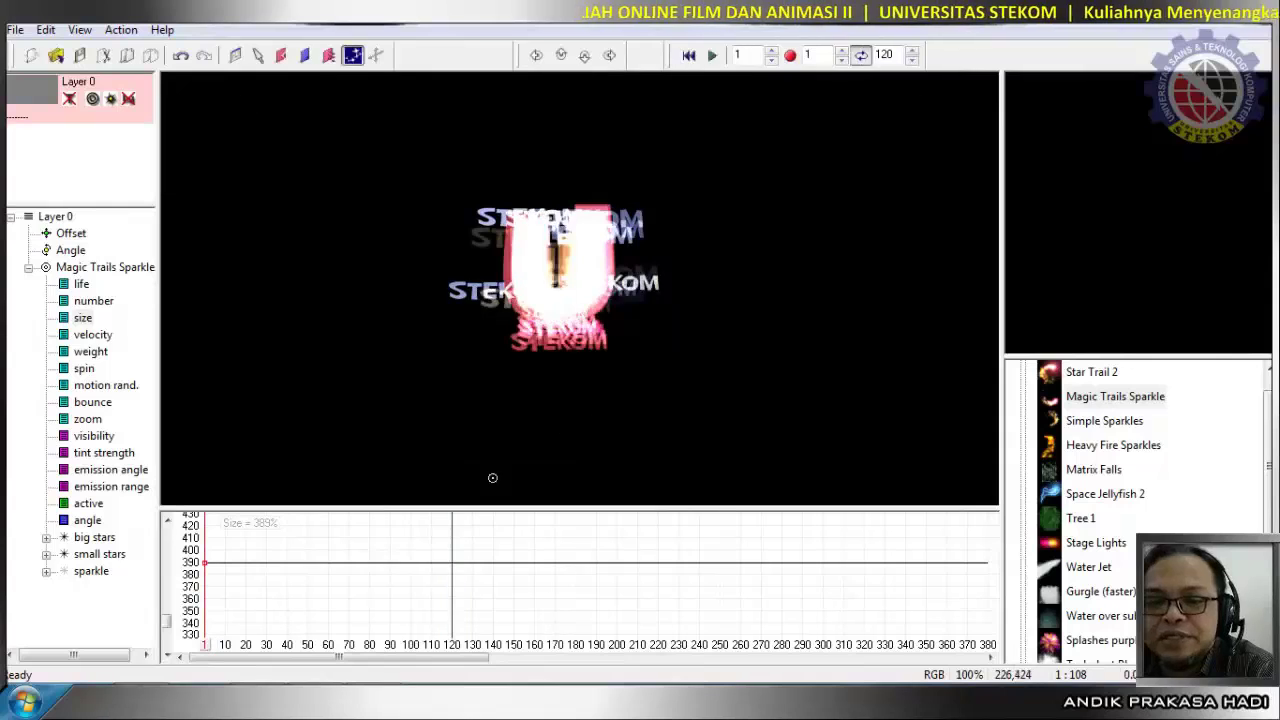
Switch to the file explorer, play the HASIL video from the Documents library, and close the player.
left_click(64, 700)
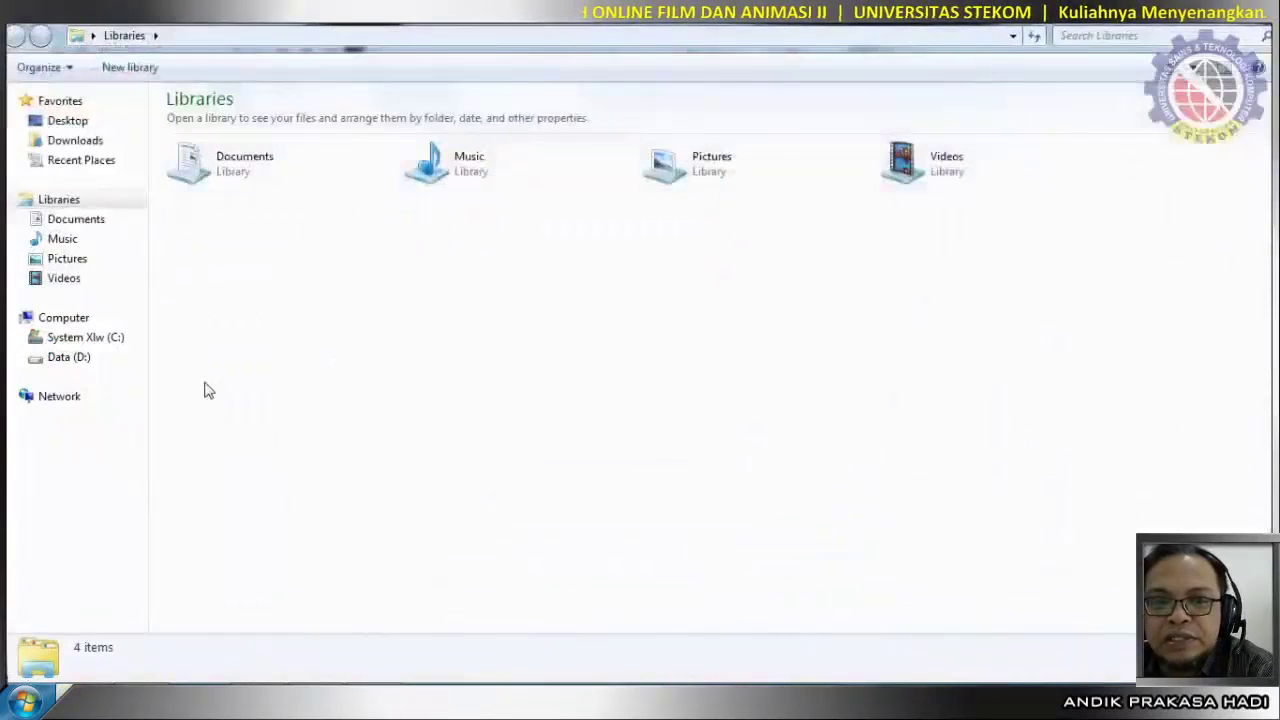
left_click(95, 228)
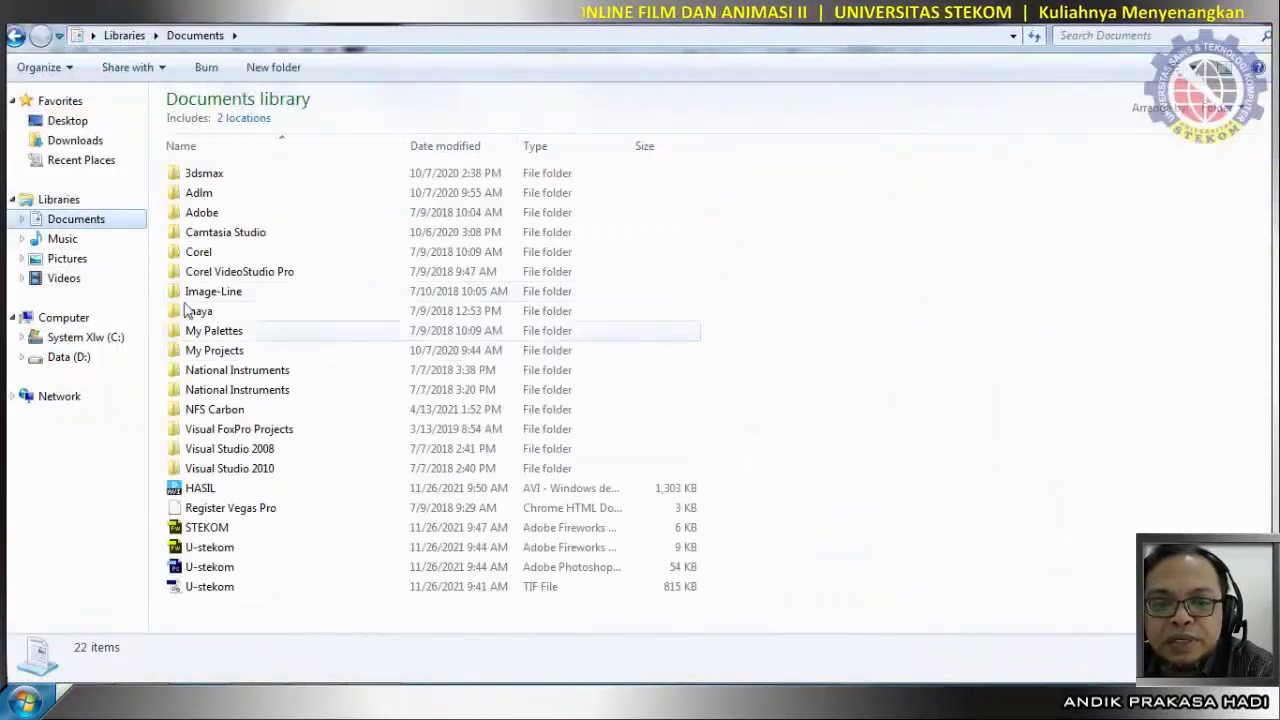
left_click(208, 489)
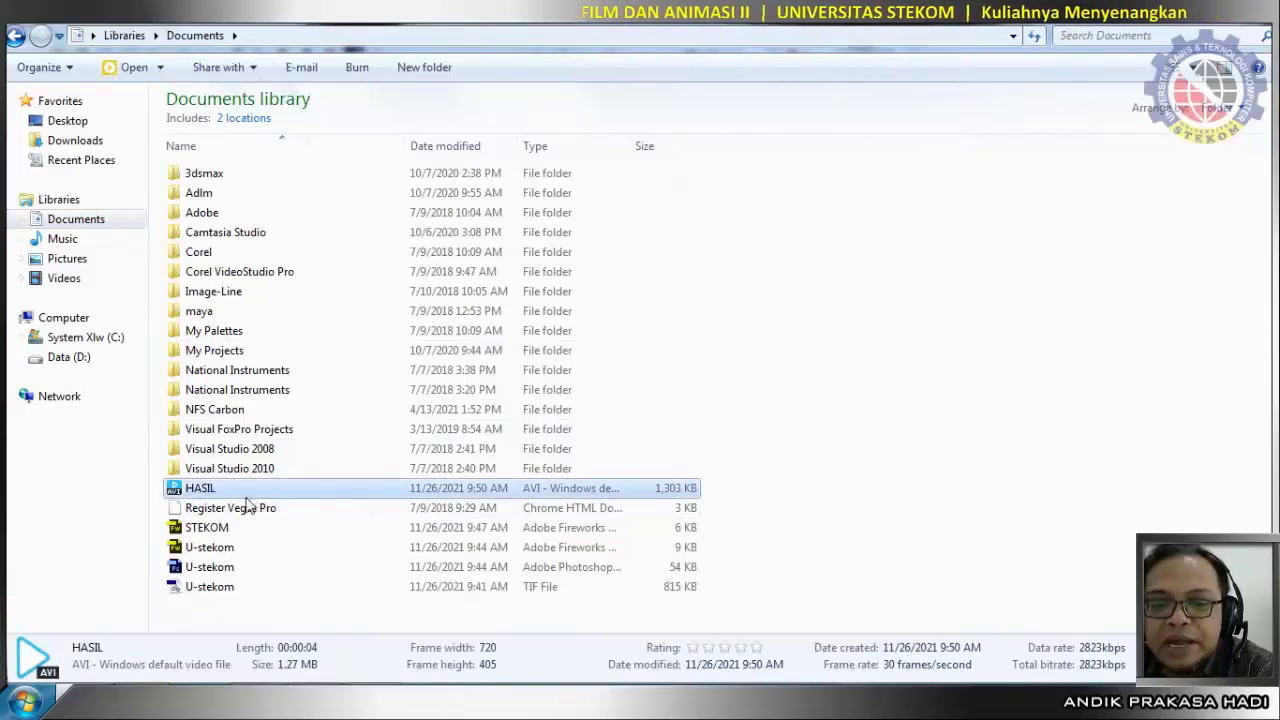
double_click(192, 490)
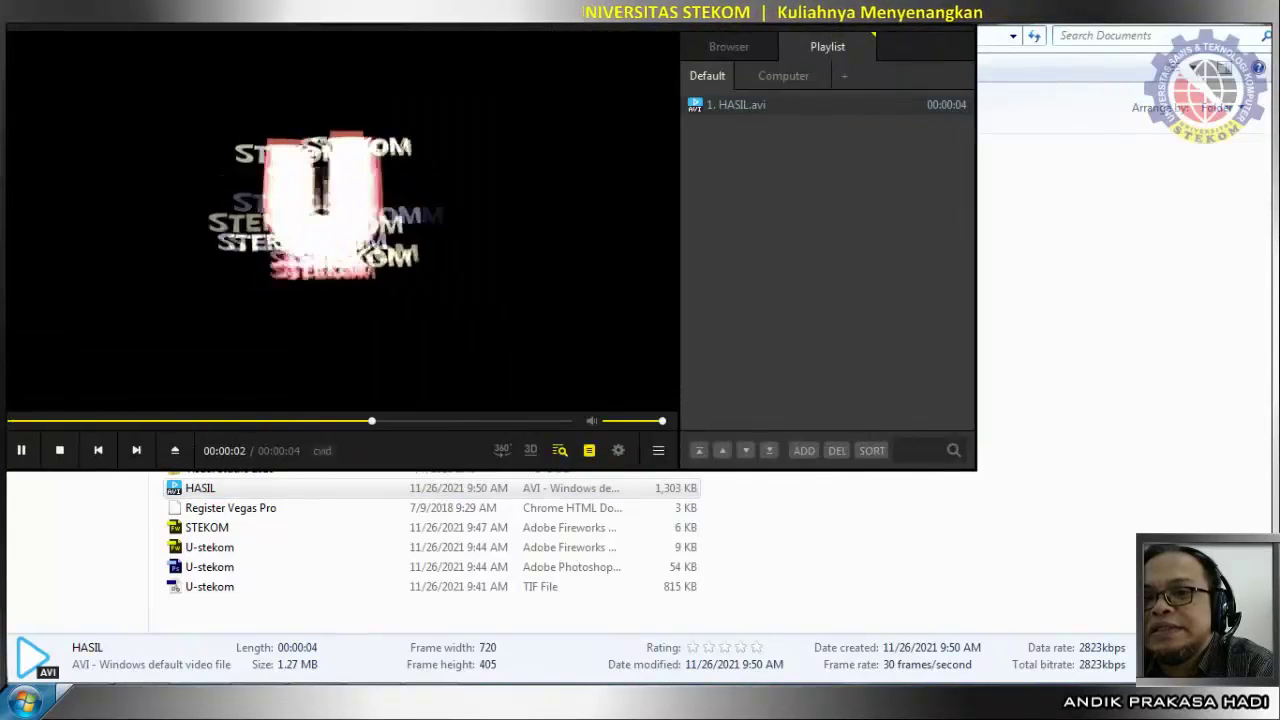
left_click(962, 28)
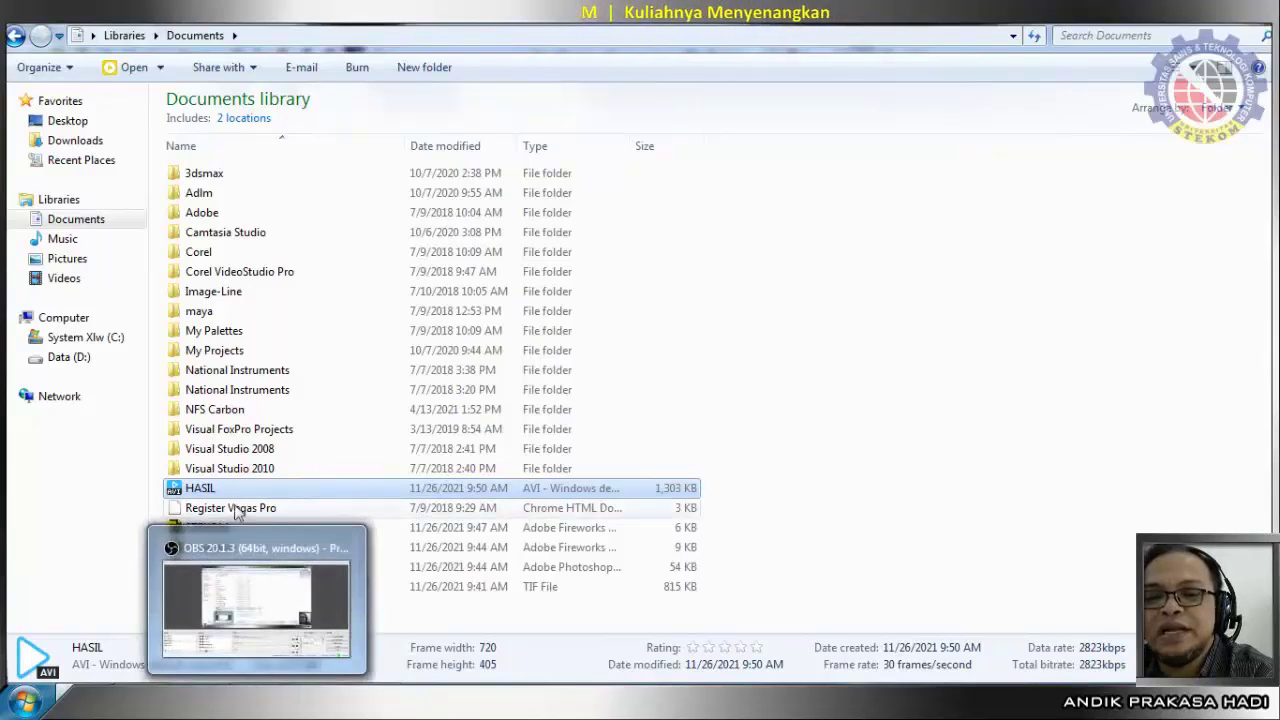
Reopen the HASIL video, dismiss the player's update notice, and replay the clip from its start.
double_click(194, 490)
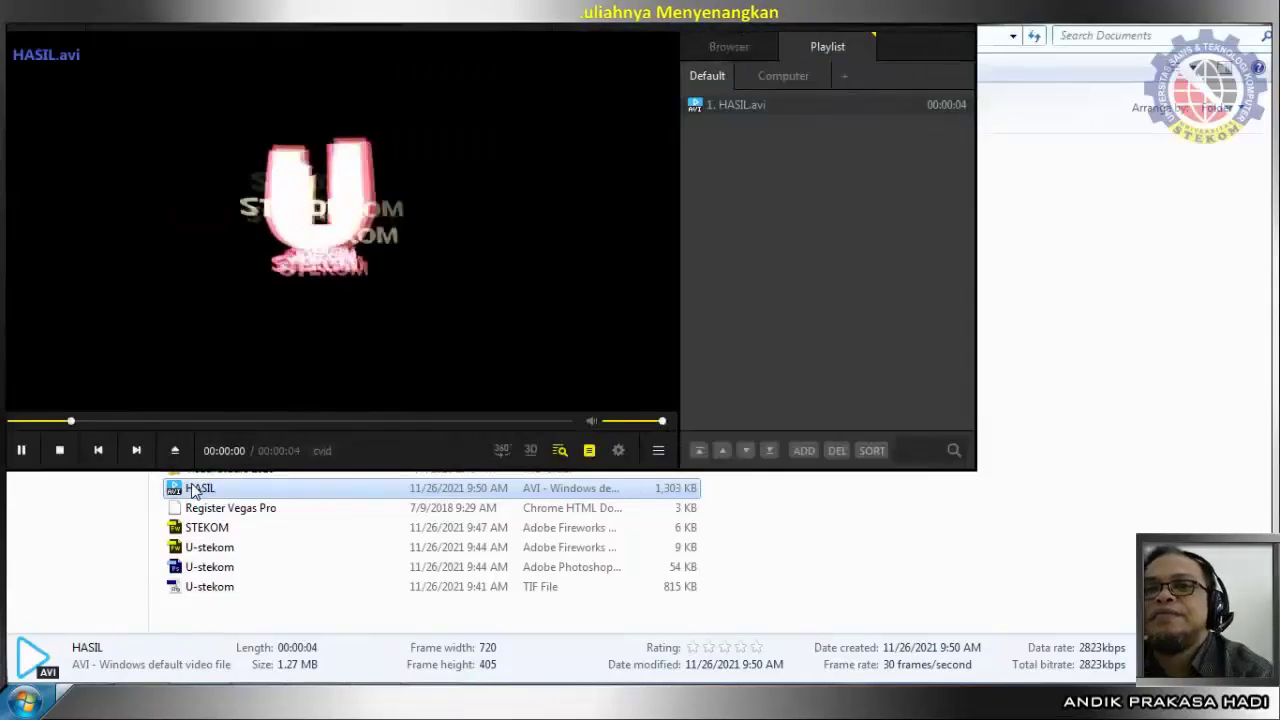
left_click(280, 365)
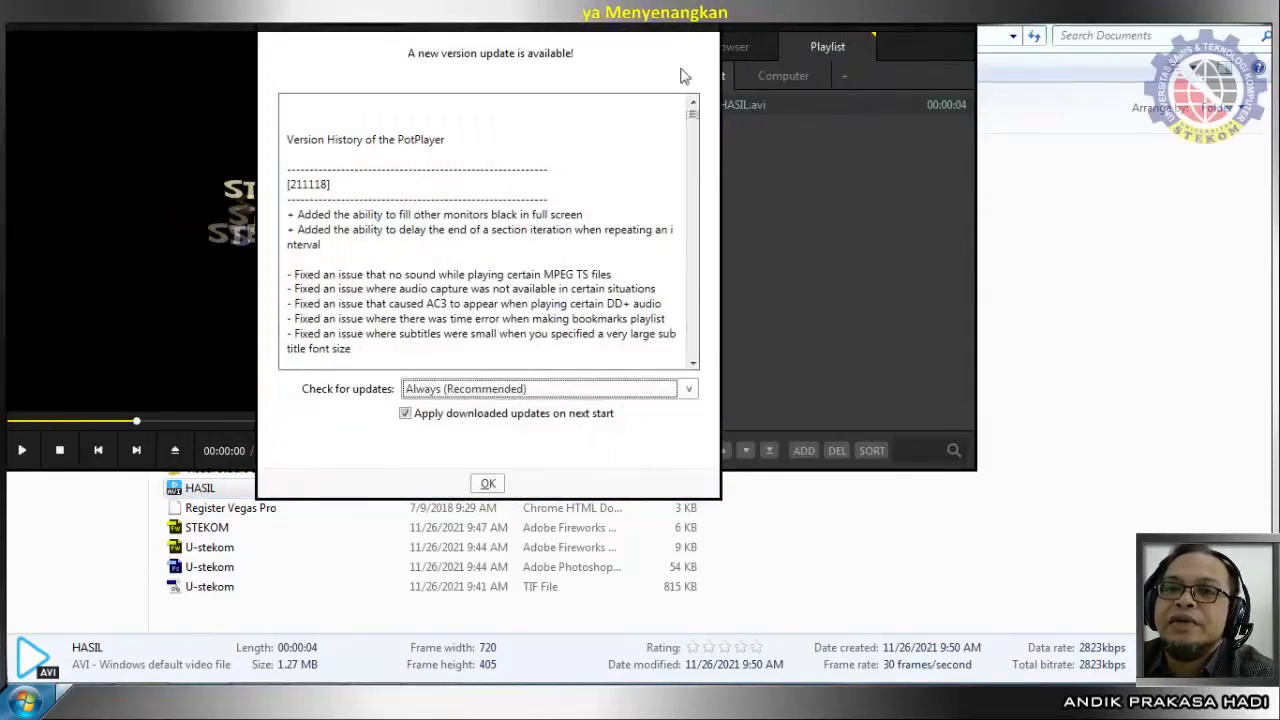
left_click(706, 34)
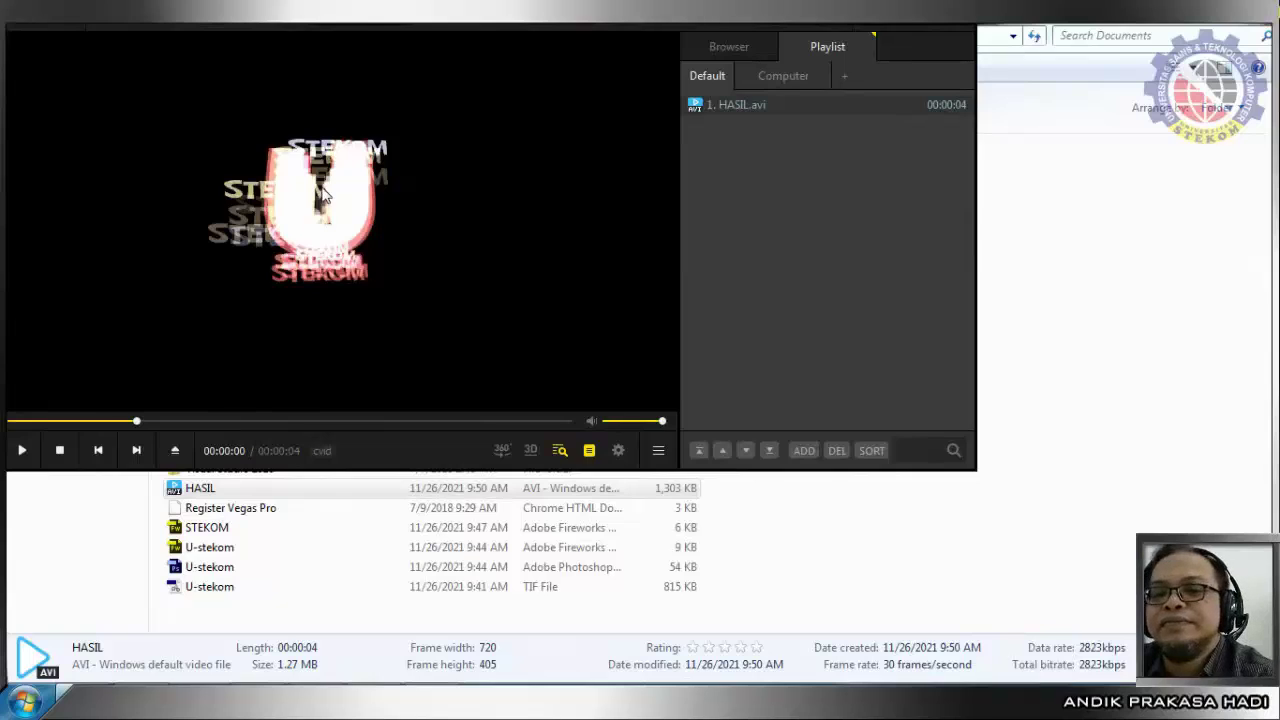
left_click_drag(137, 422, 64, 422)
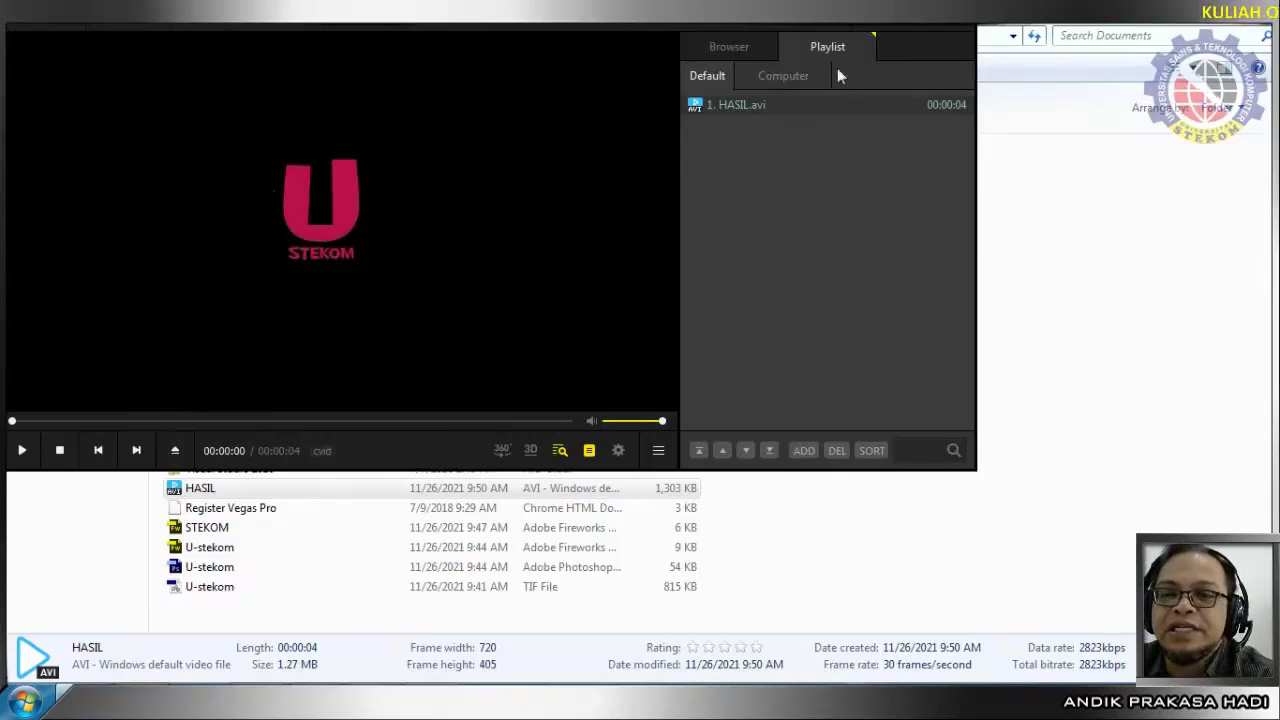
left_click(21, 451)
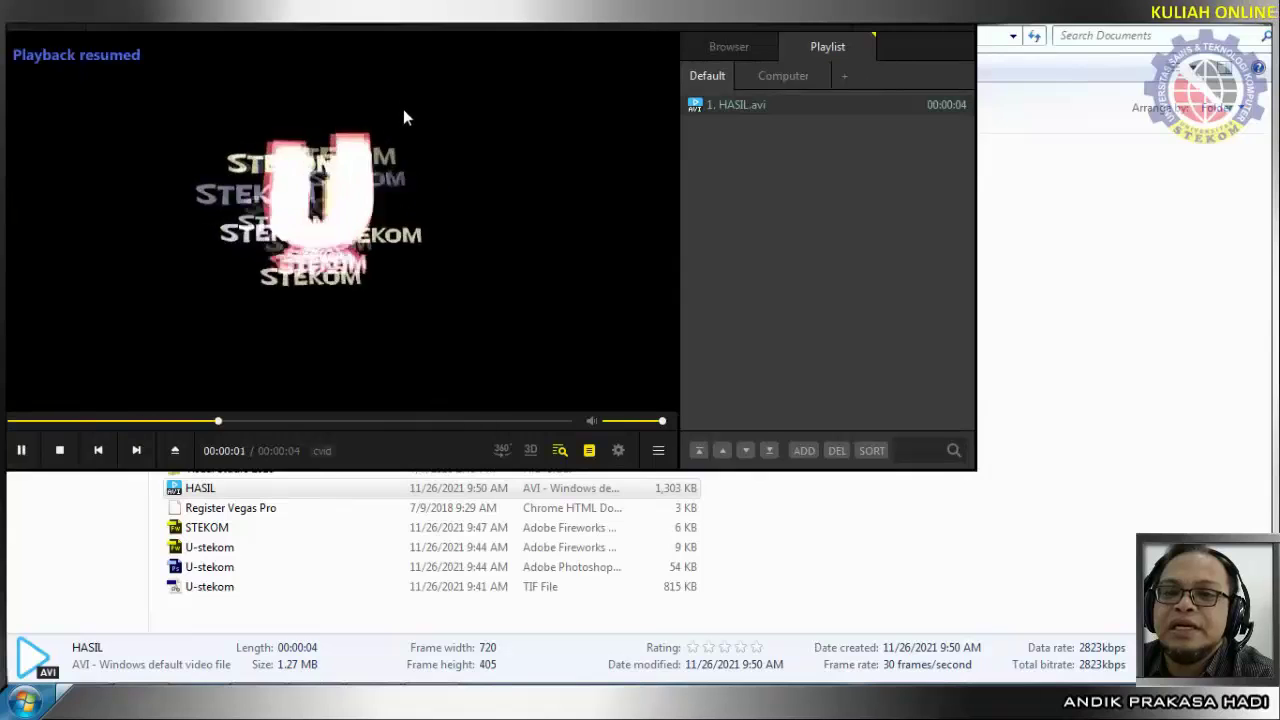
key("space")
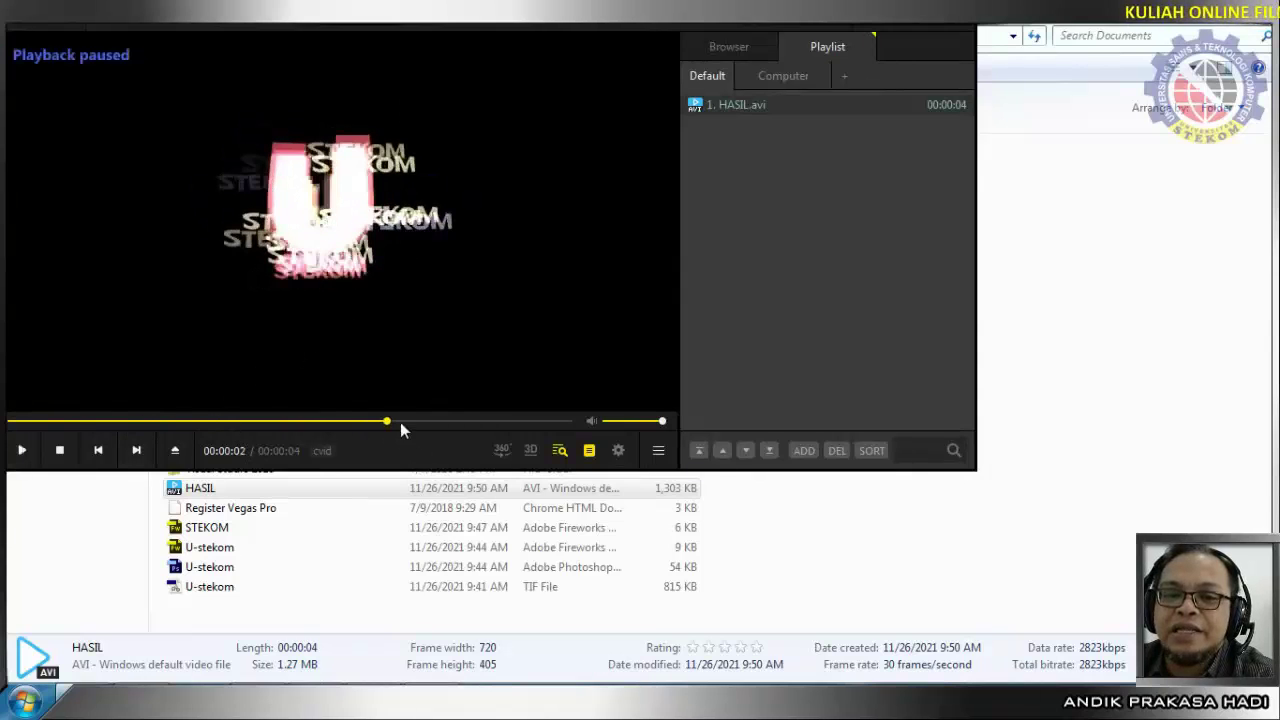
left_click_drag(387, 422, 9, 423)
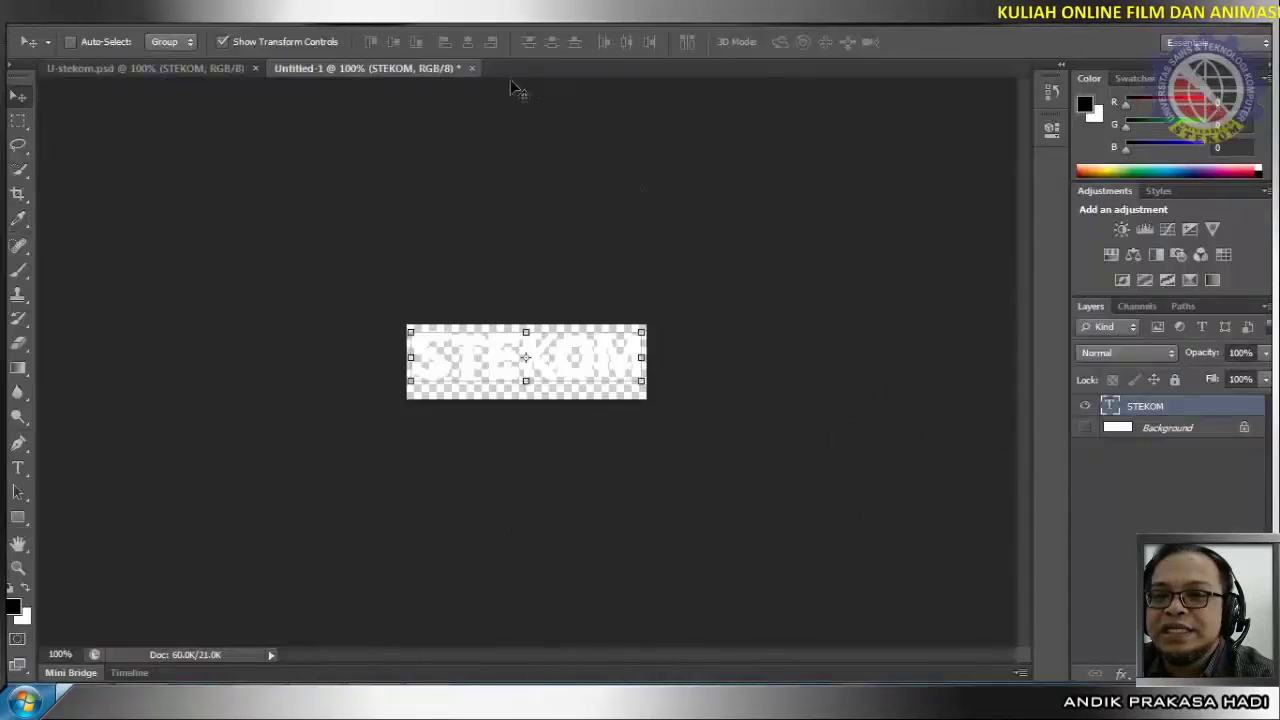
Switch to U-stekom.psd in Photoshop, select the STEKOM layer's outline, and fill it with pink df0064.
left_click(196, 73)
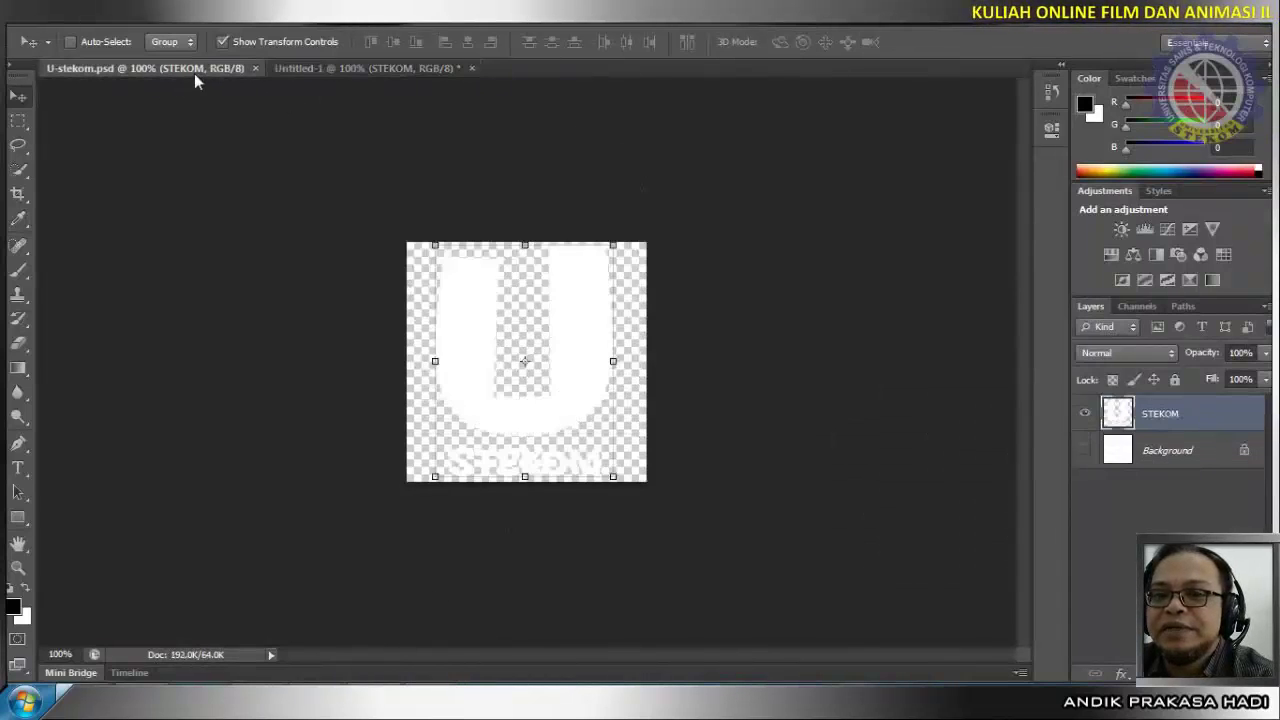
left_click(1128, 413, "ctrl")
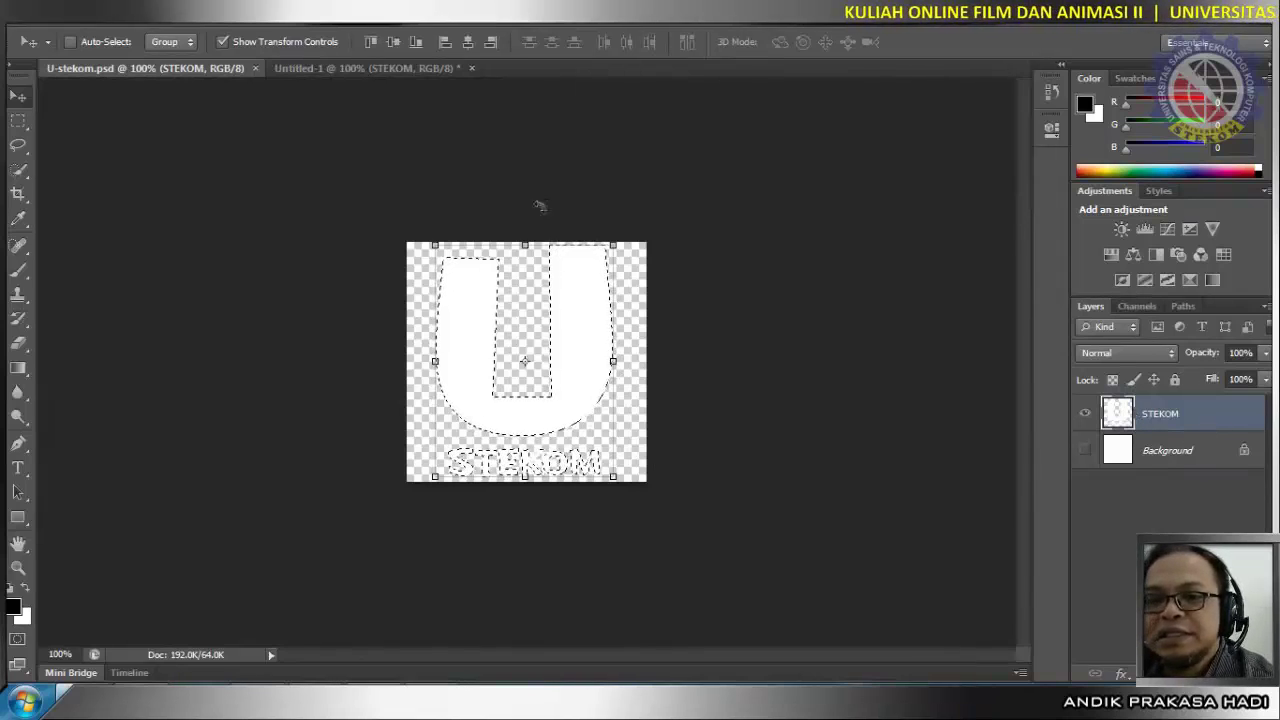
left_click(125, 10)
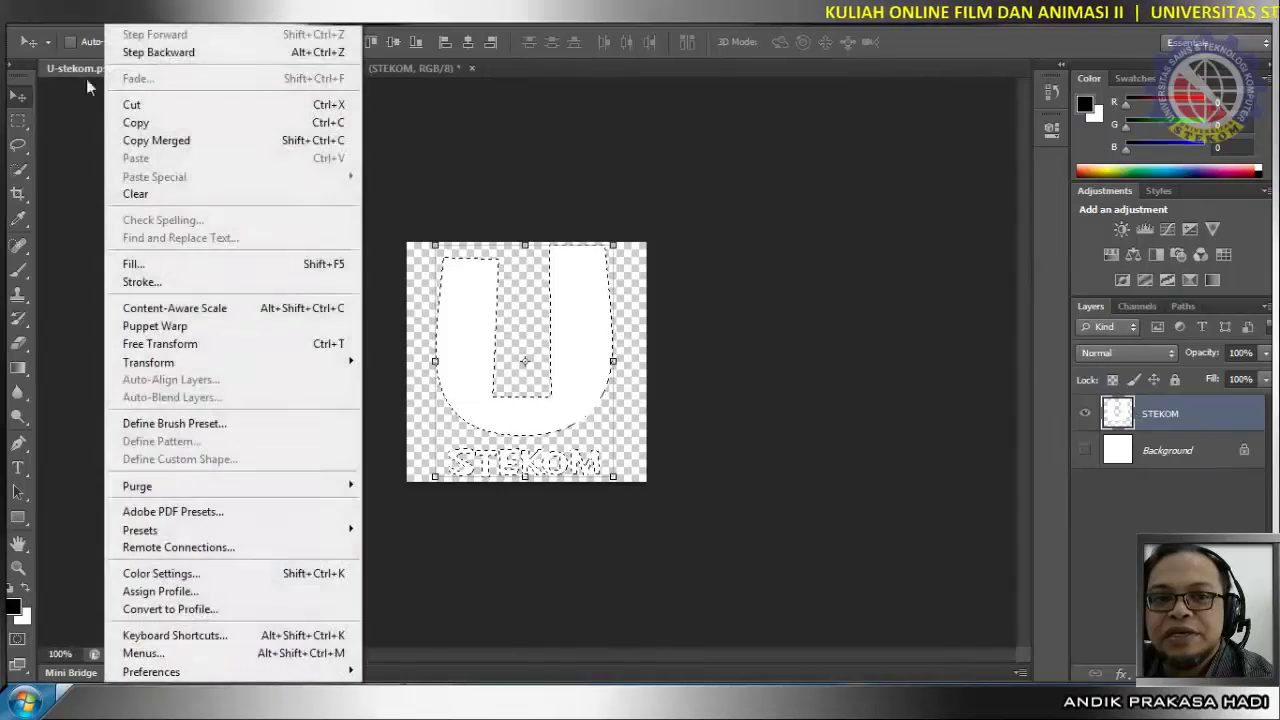
left_click(133, 263)
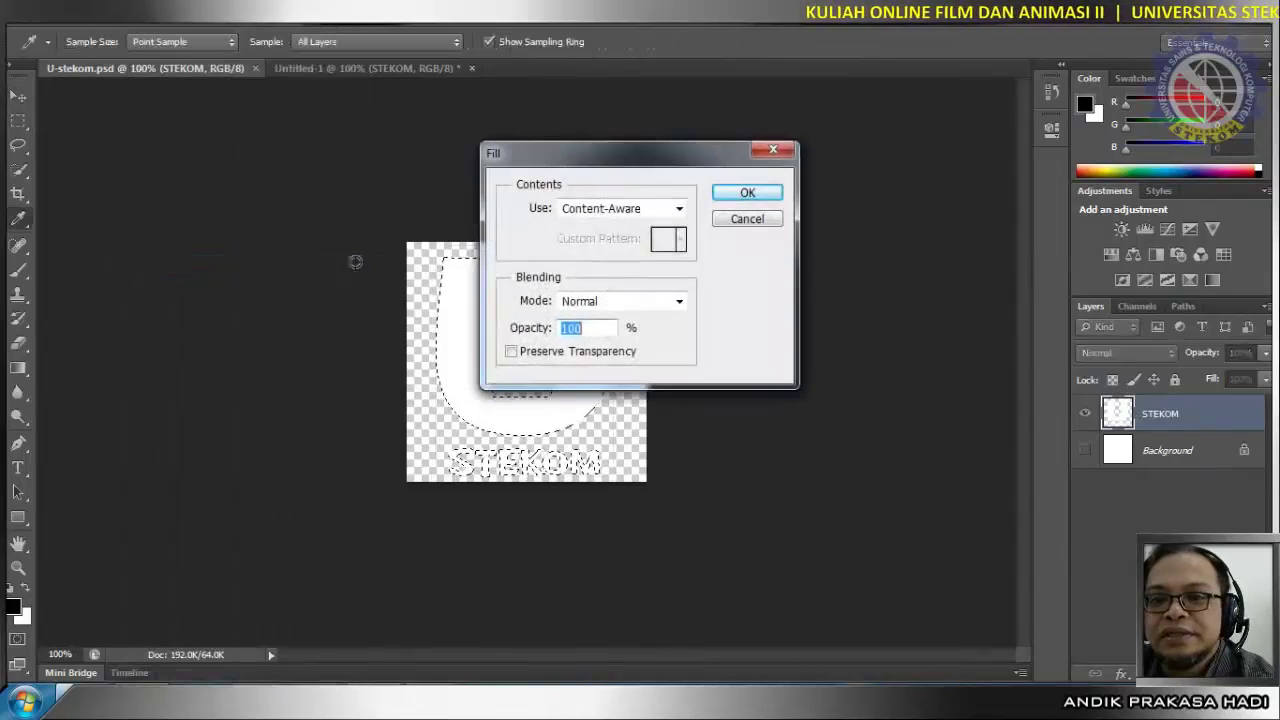
left_click(659, 212)
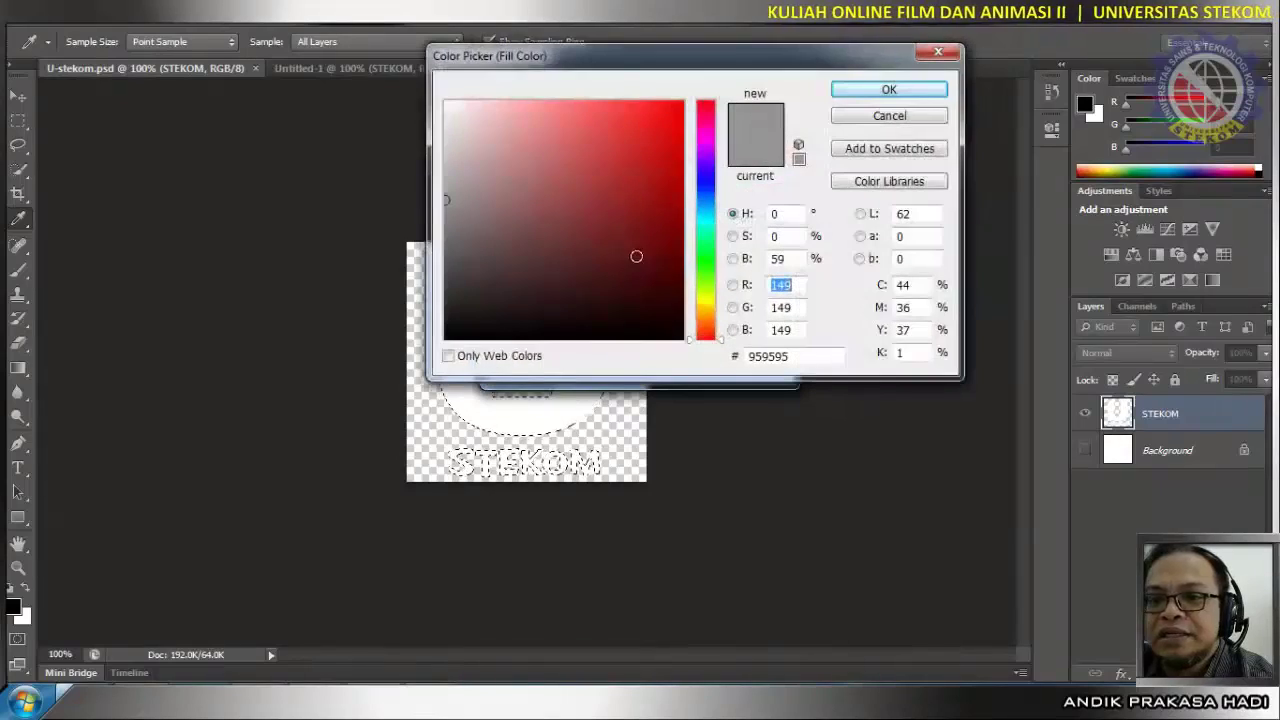
left_click_drag(710, 142, 717, 114)
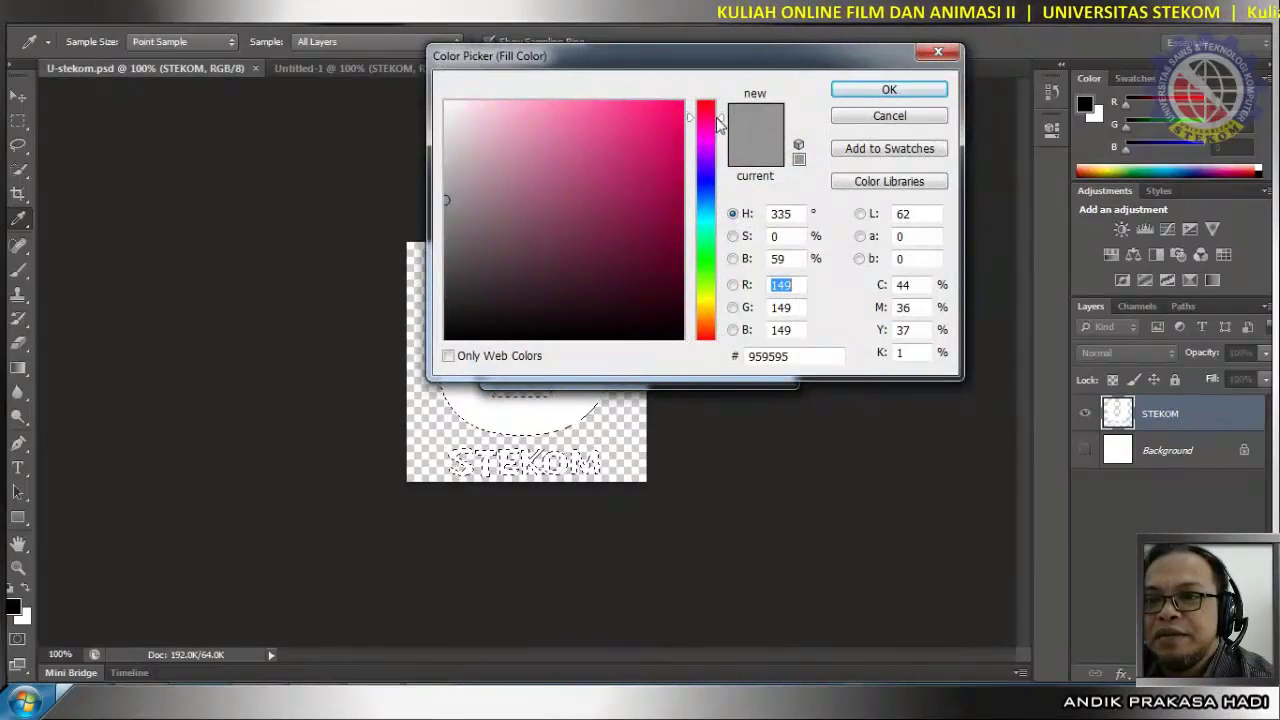
mouse_move(630, 104)
left_mouse_down()
mouse_move(718, 93)
mouse_move(726, 120)
mouse_move(682, 130)
left_mouse_up()
left_click(686, 136)
left_click(914, 94)
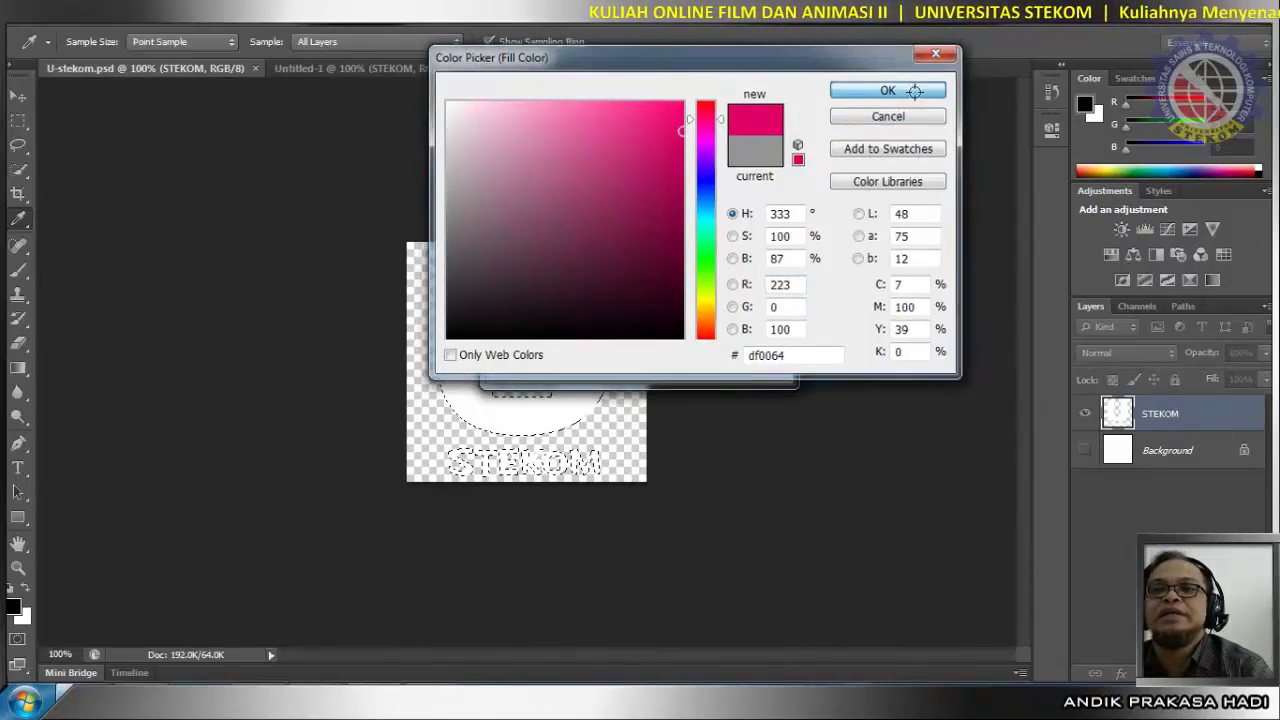
left_click(748, 193)
key("v")
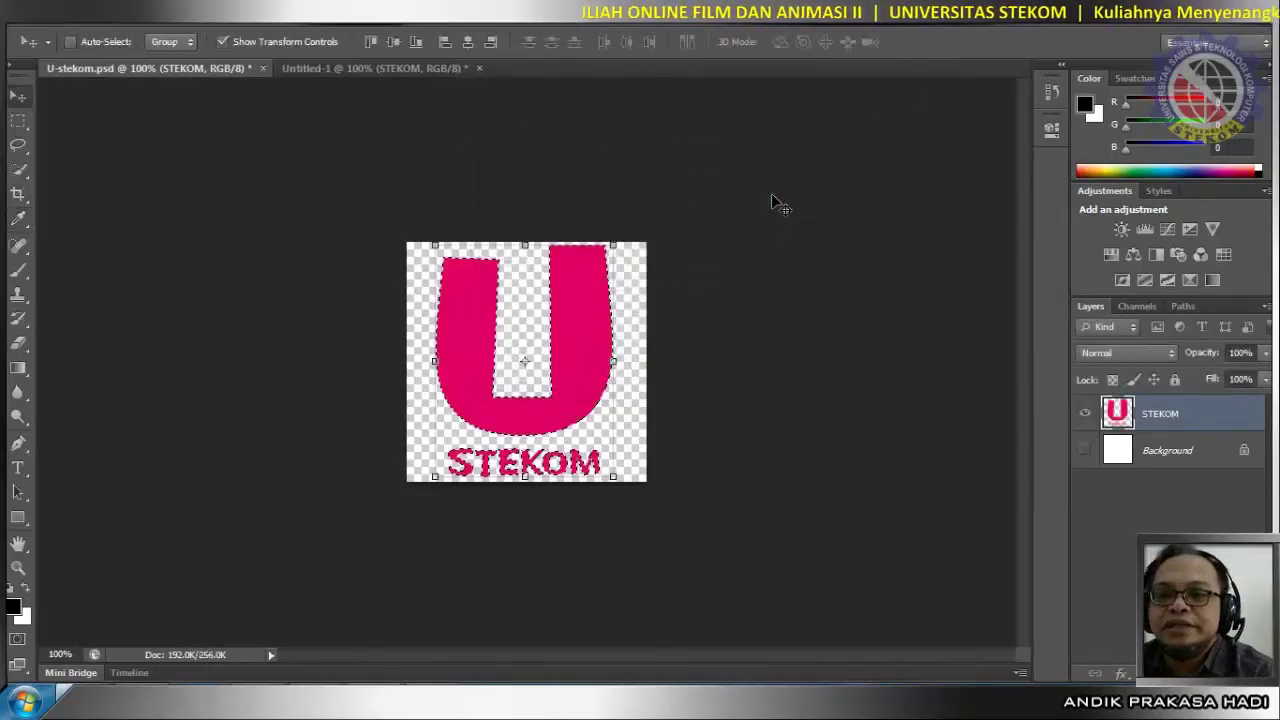
Start saving a copy of the pink U-stekom logo in My Documents, with PNG as the file format.
left_click(52, 10)
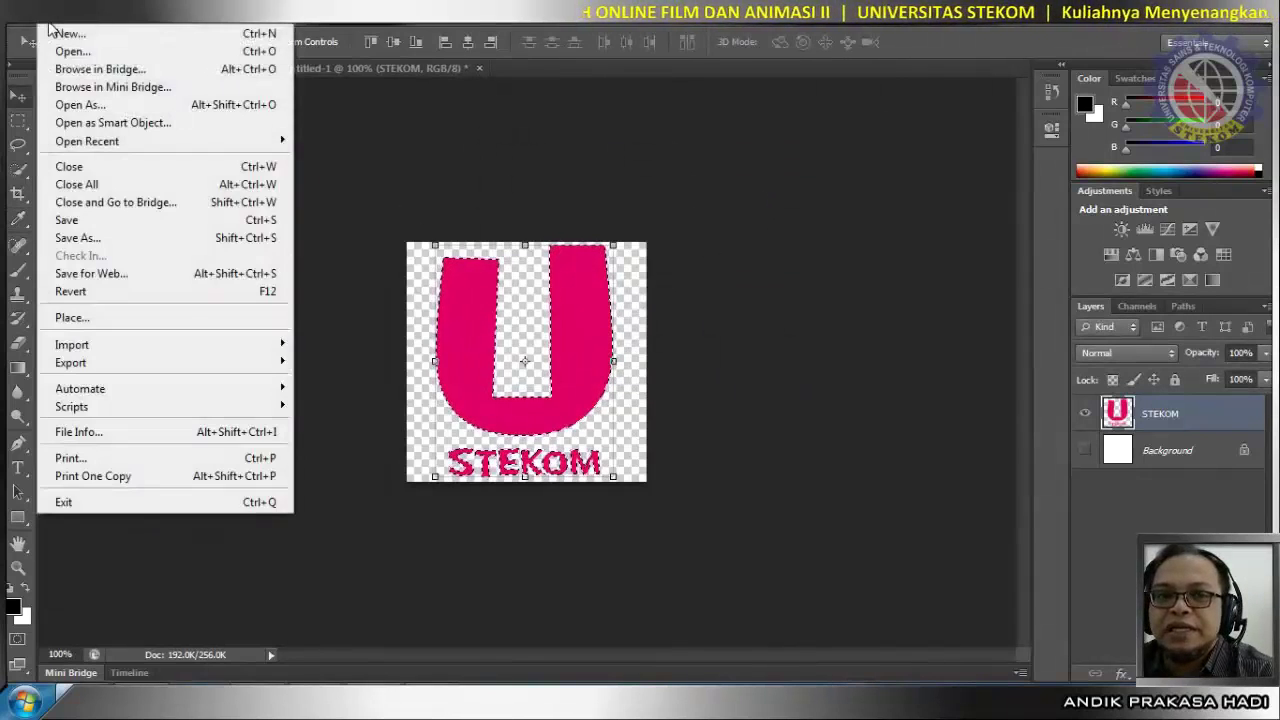
left_click(110, 238)
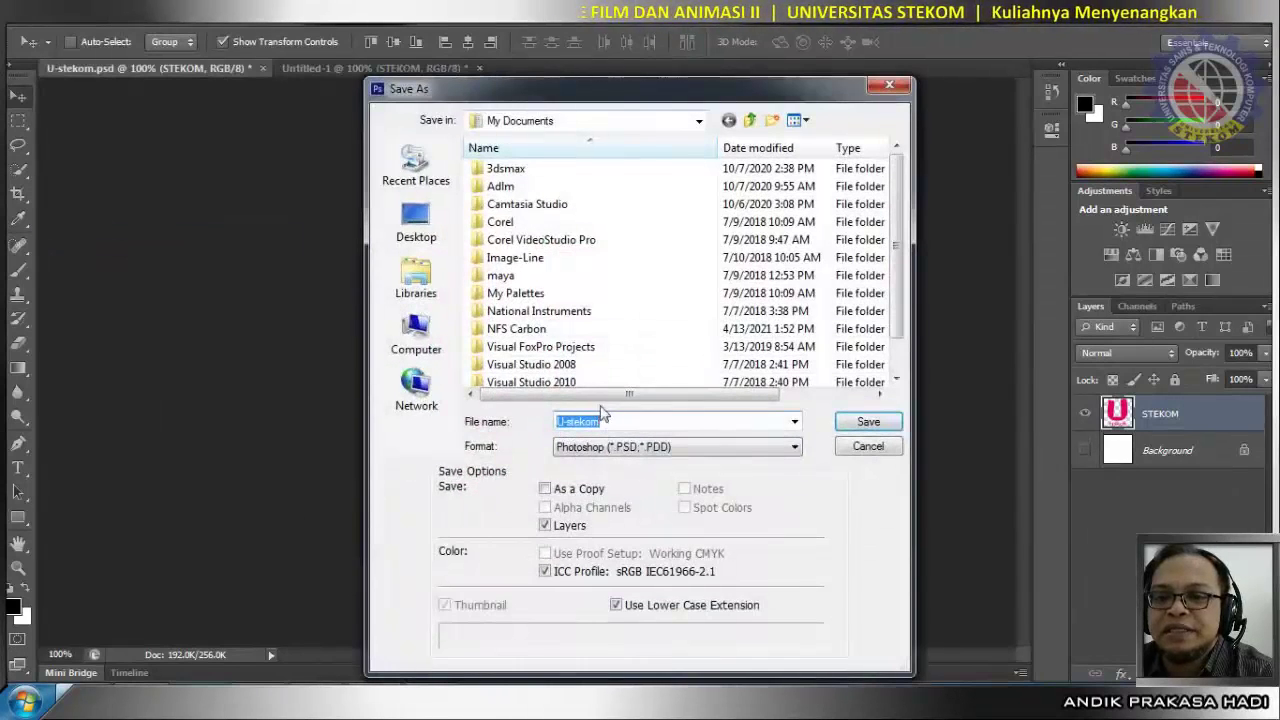
scroll(857, 292, "down", 1)
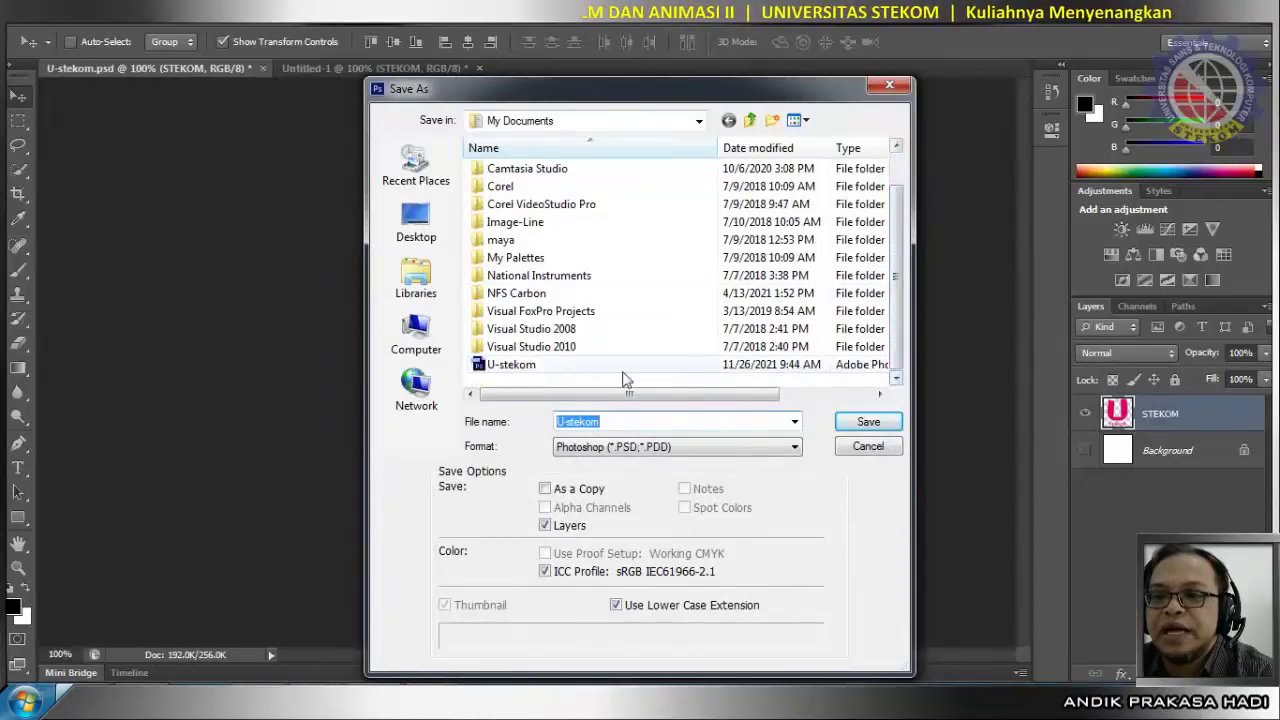
left_click(677, 447)
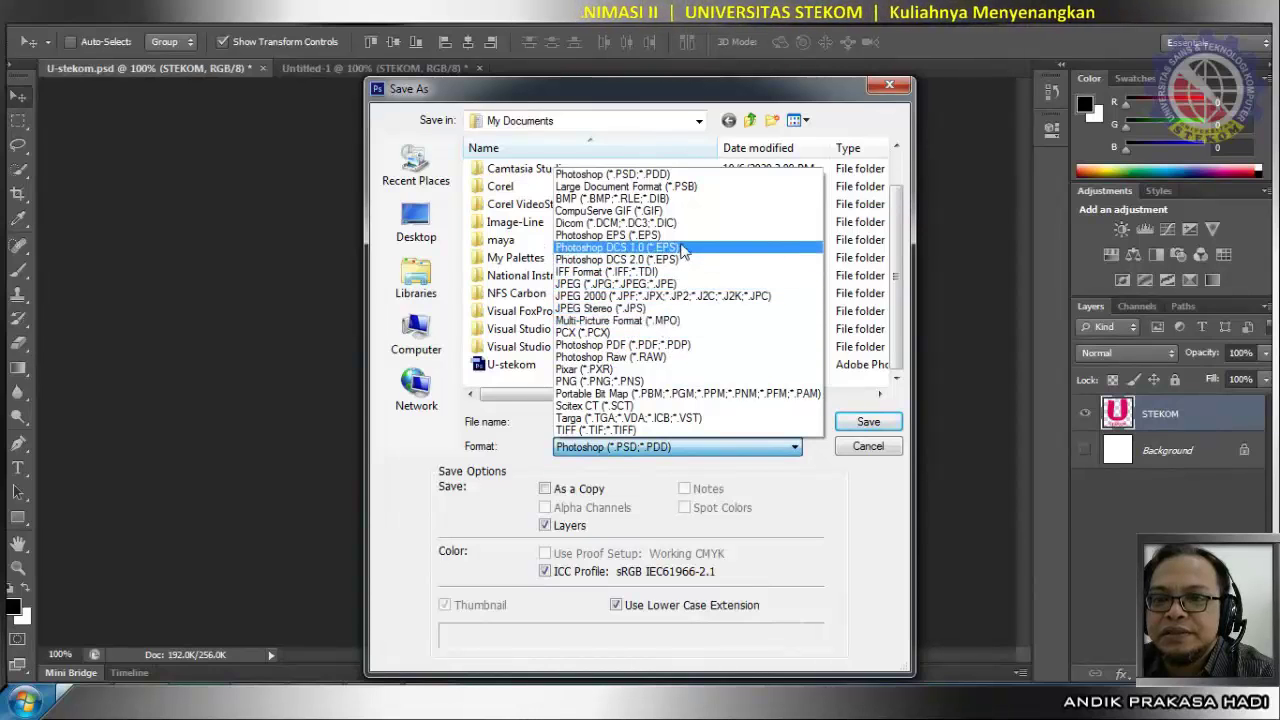
left_click(684, 387)
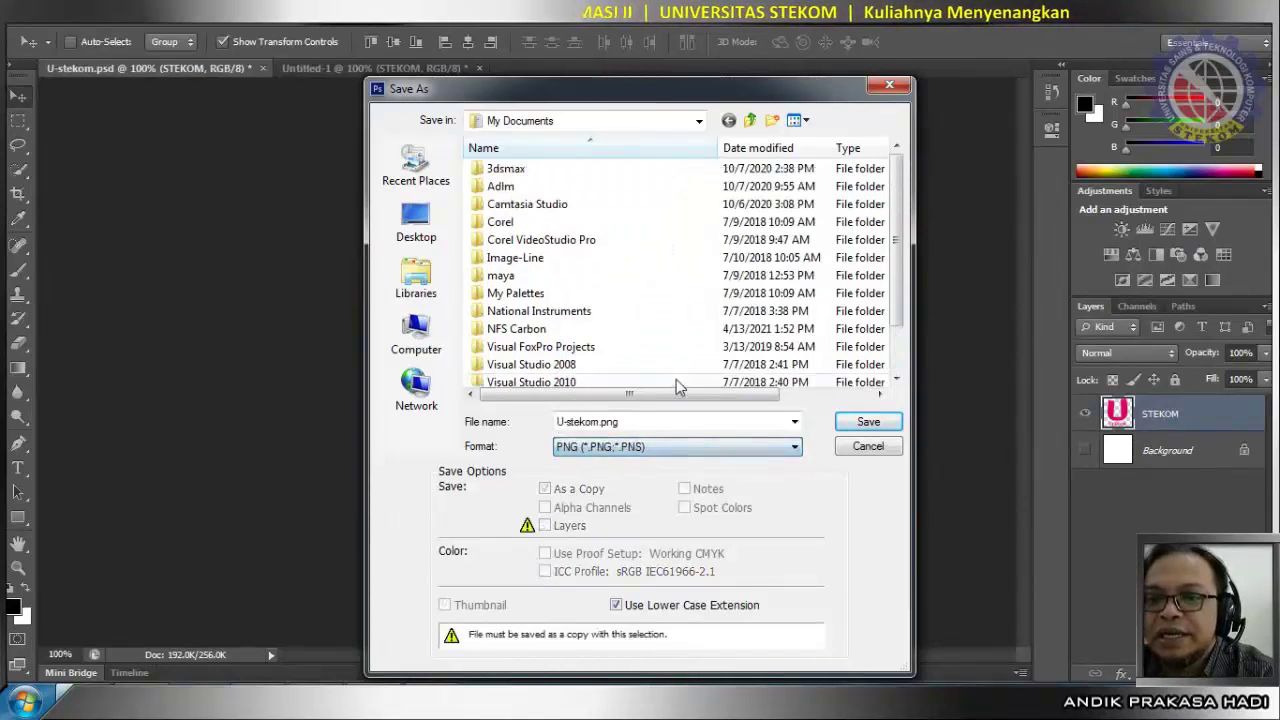
Name the copy U-stekom Col.png and save it with smallest/slow compression and no interlacing.
double_click(600, 425)
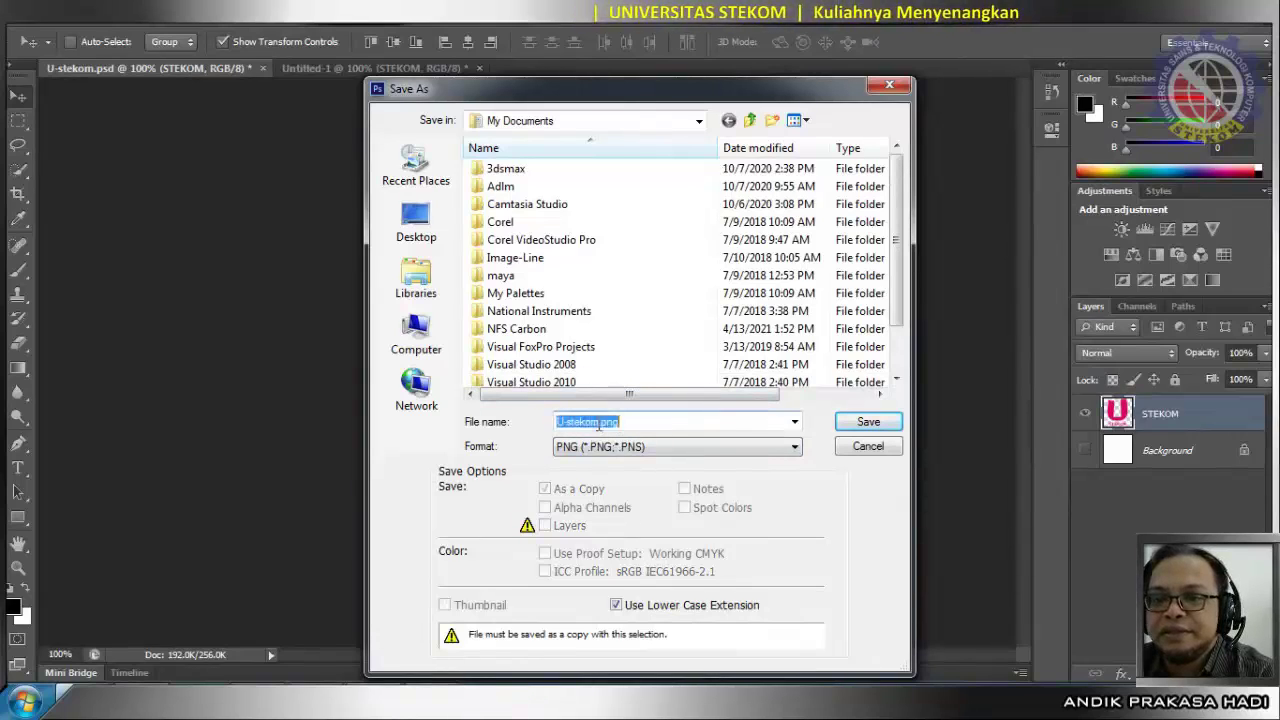
left_click(705, 425)
key("Left")
key("Left")
key("Left")
key("Left")
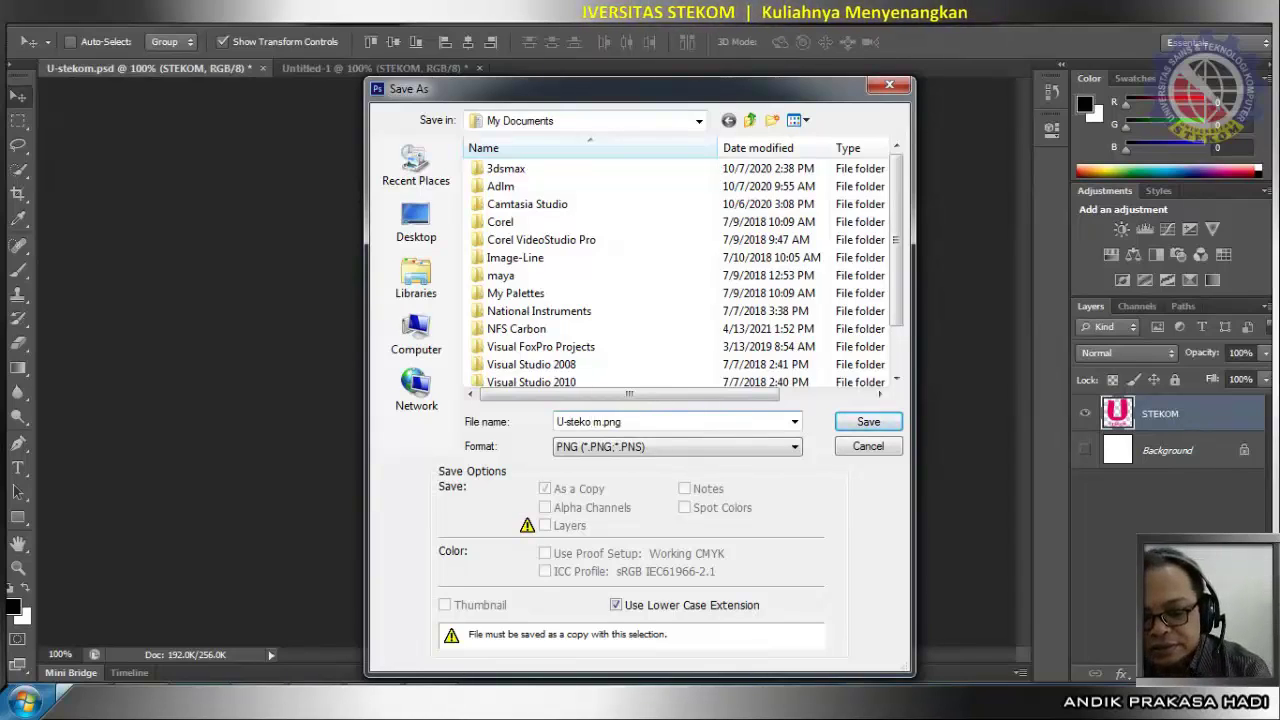
type("c")
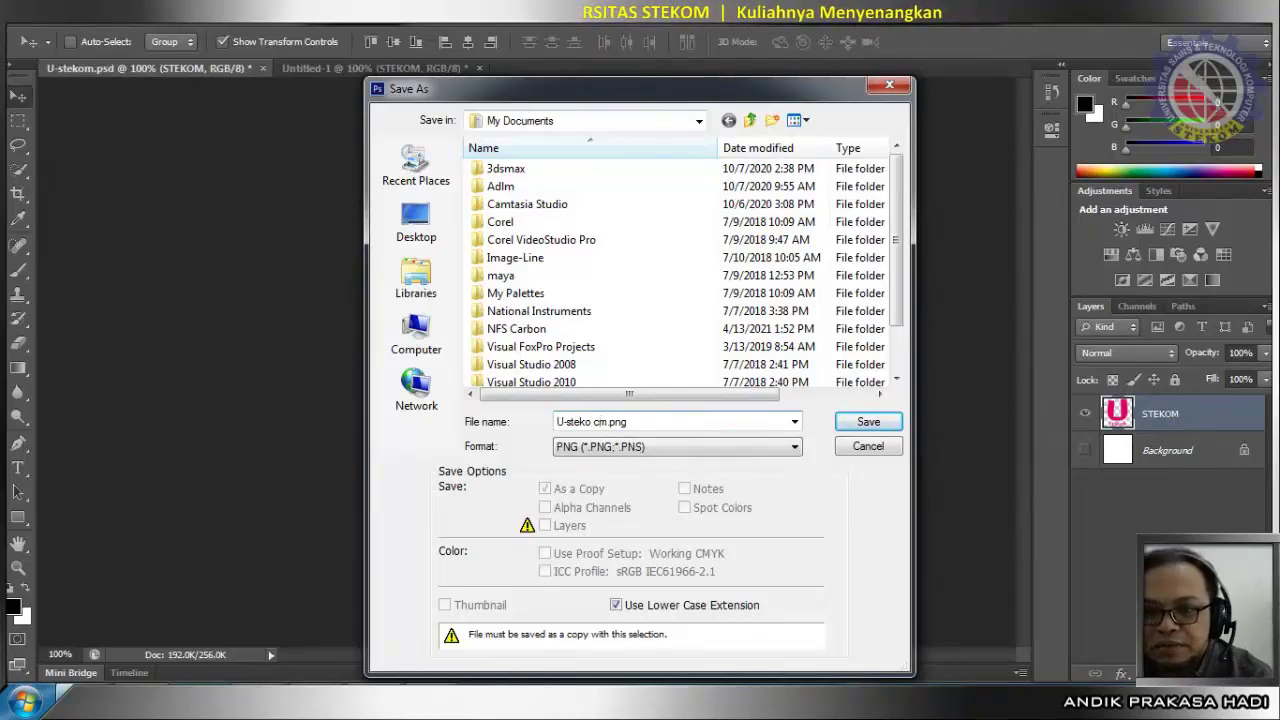
key("BackSpace")
key("BackSpace")
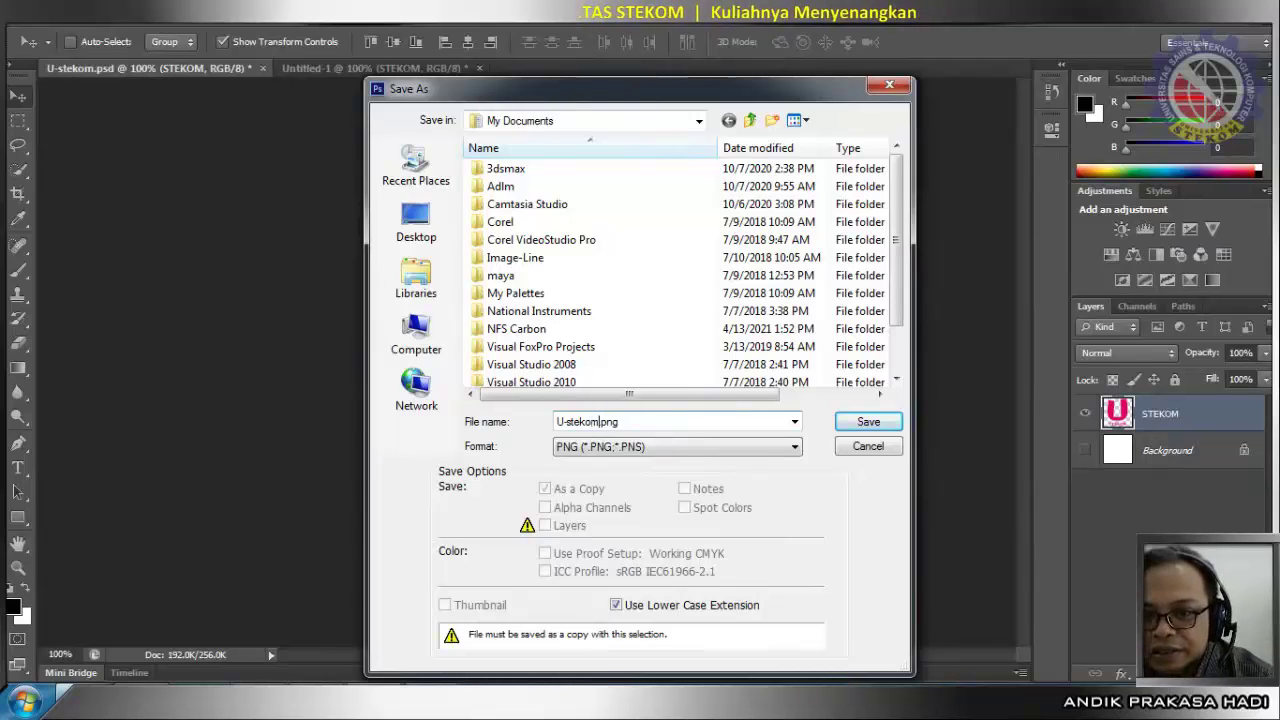
type("C")
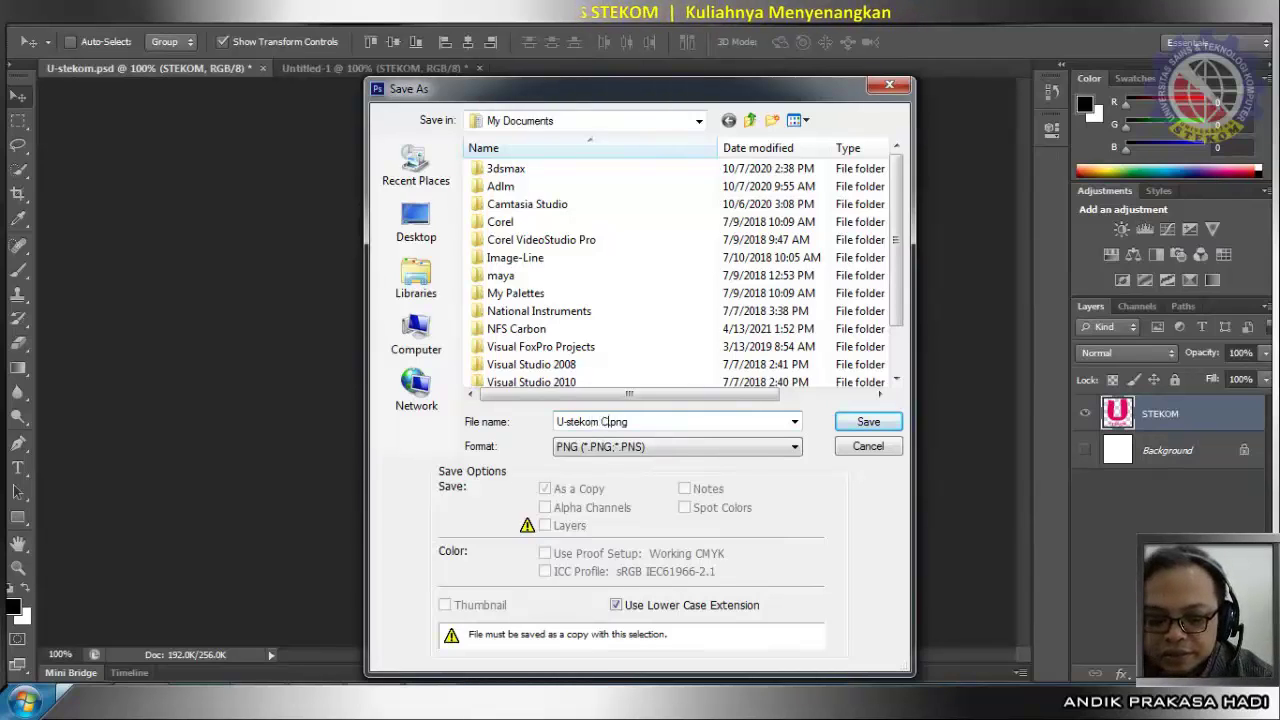
type("o")
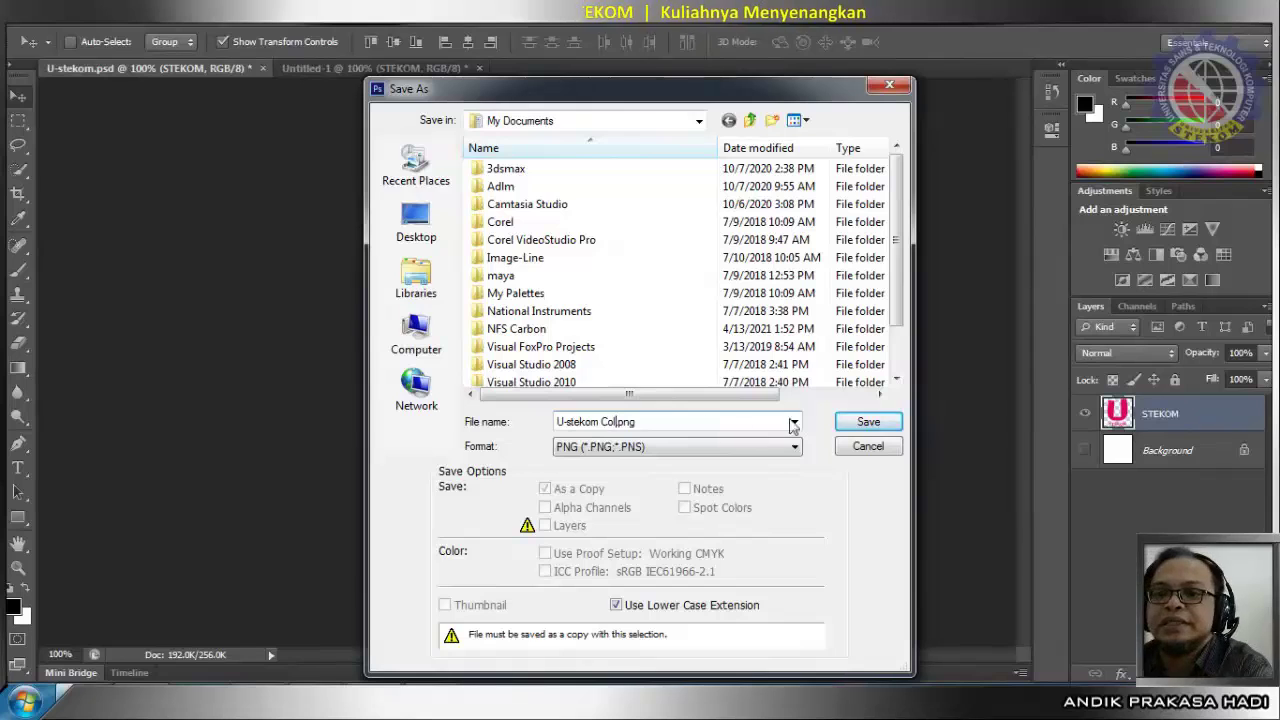
type("l")
left_click(867, 421)
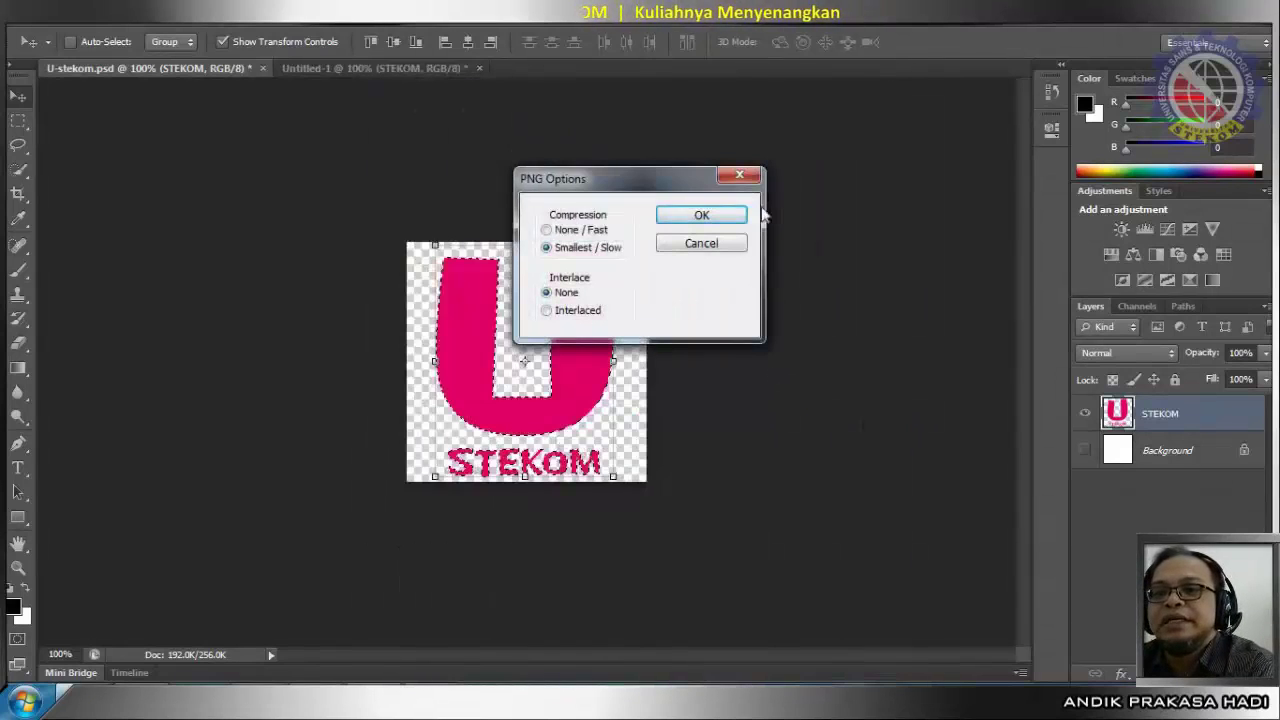
left_click(729, 217)
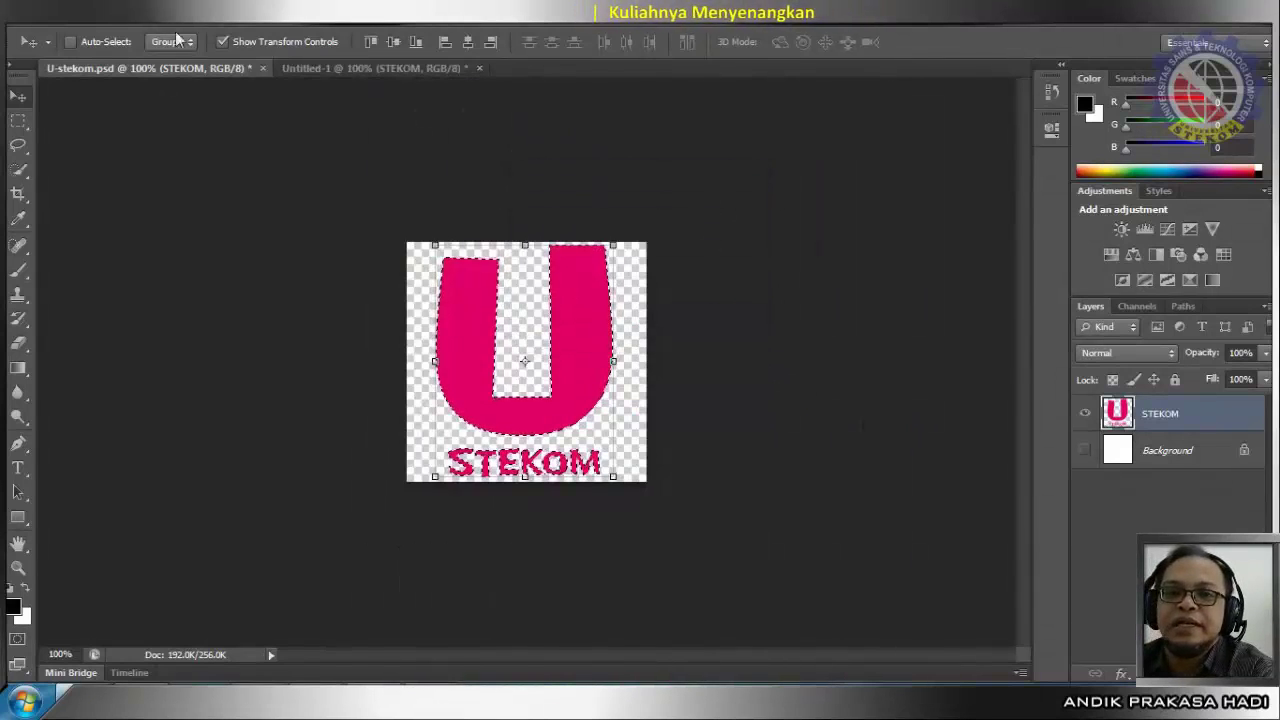
Switch to PotPlayer, replay the HASIL.avi animation, and close the player.
mouse_move(431, 703)
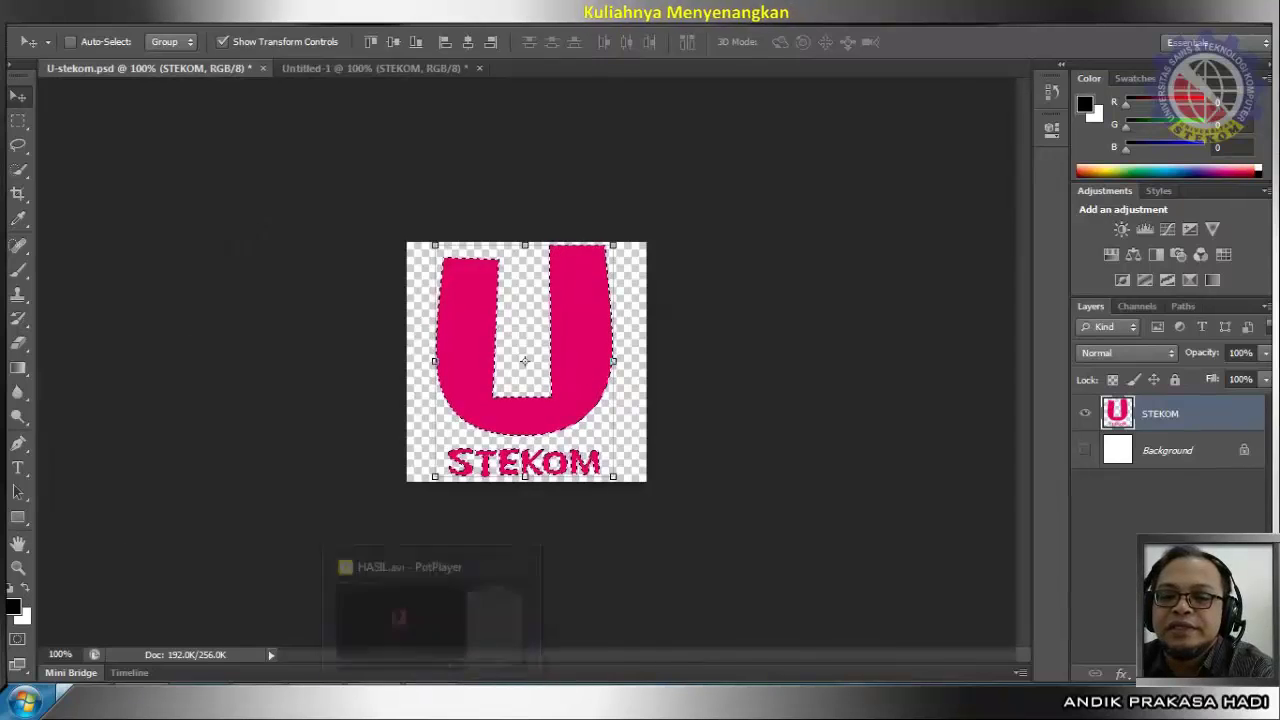
left_click(431, 615)
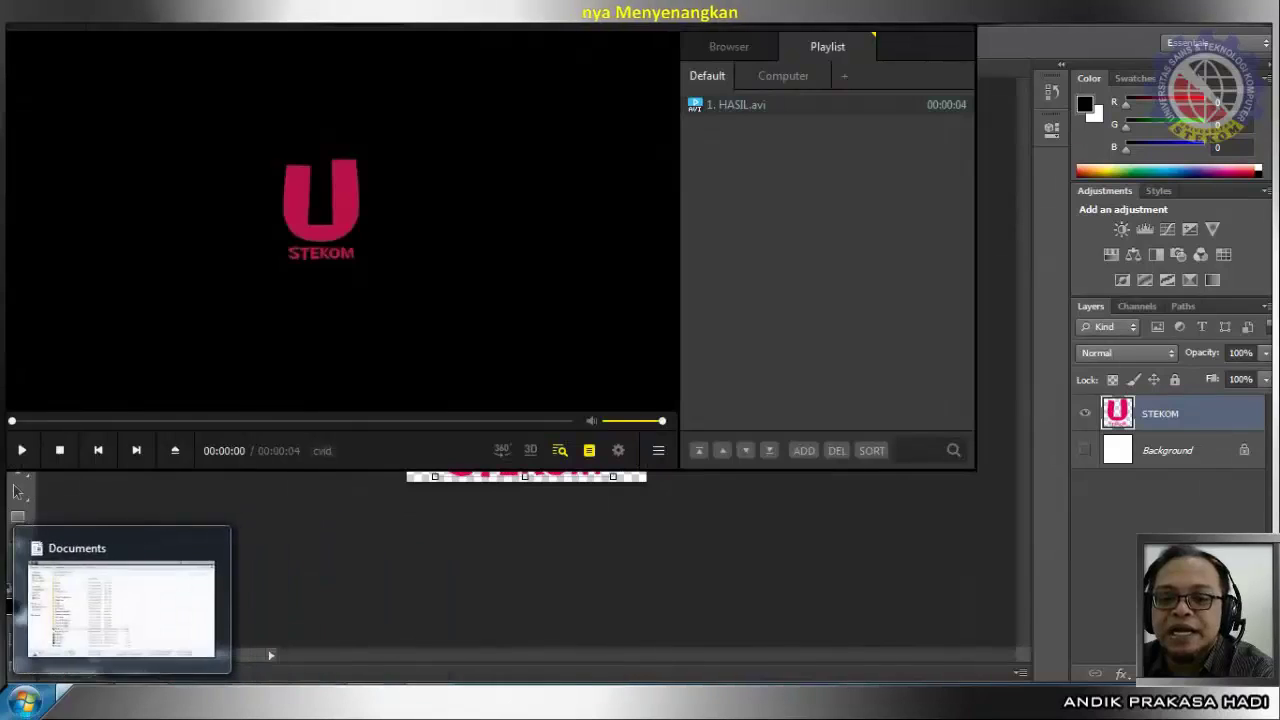
mouse_move(257, 703)
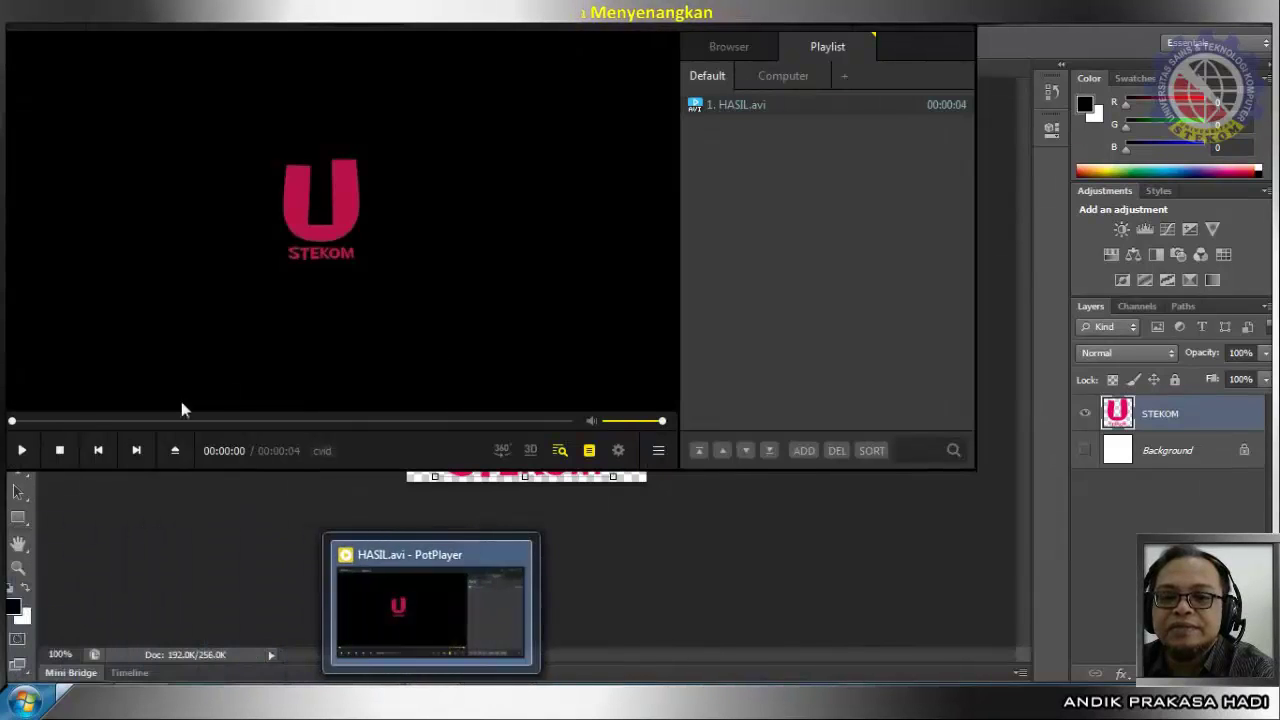
left_click(21, 450)
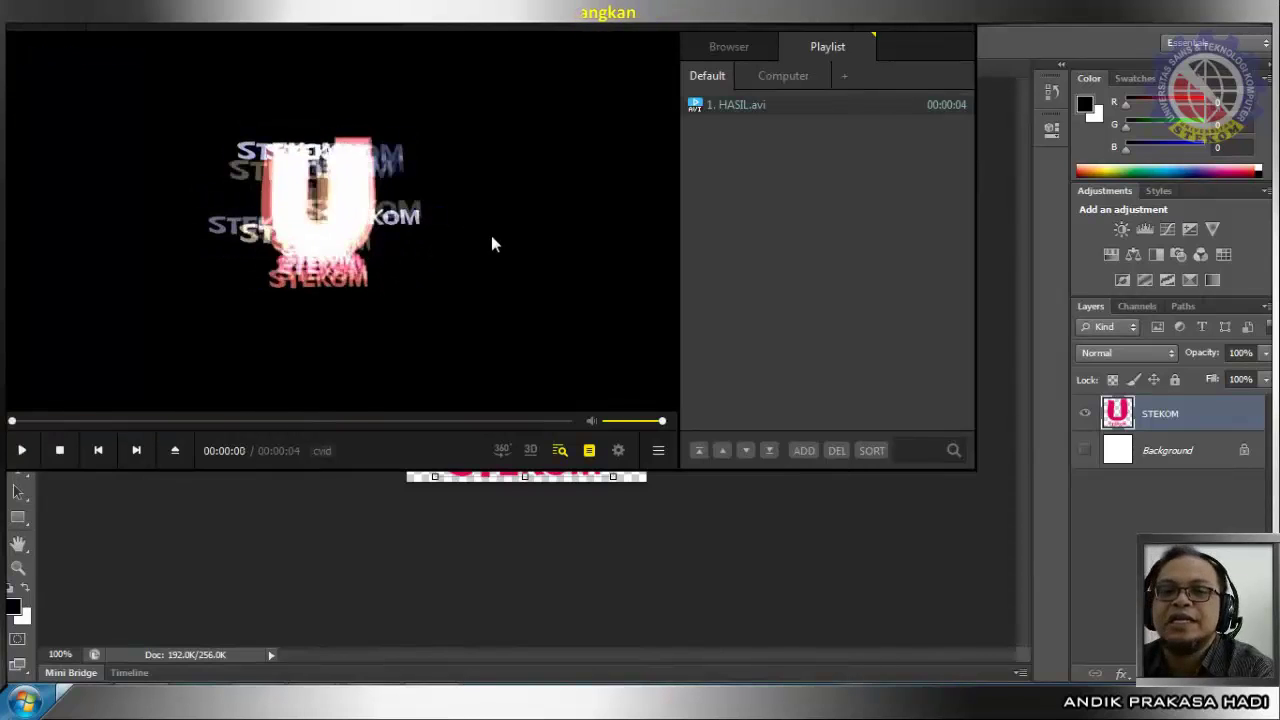
left_click(963, 32)
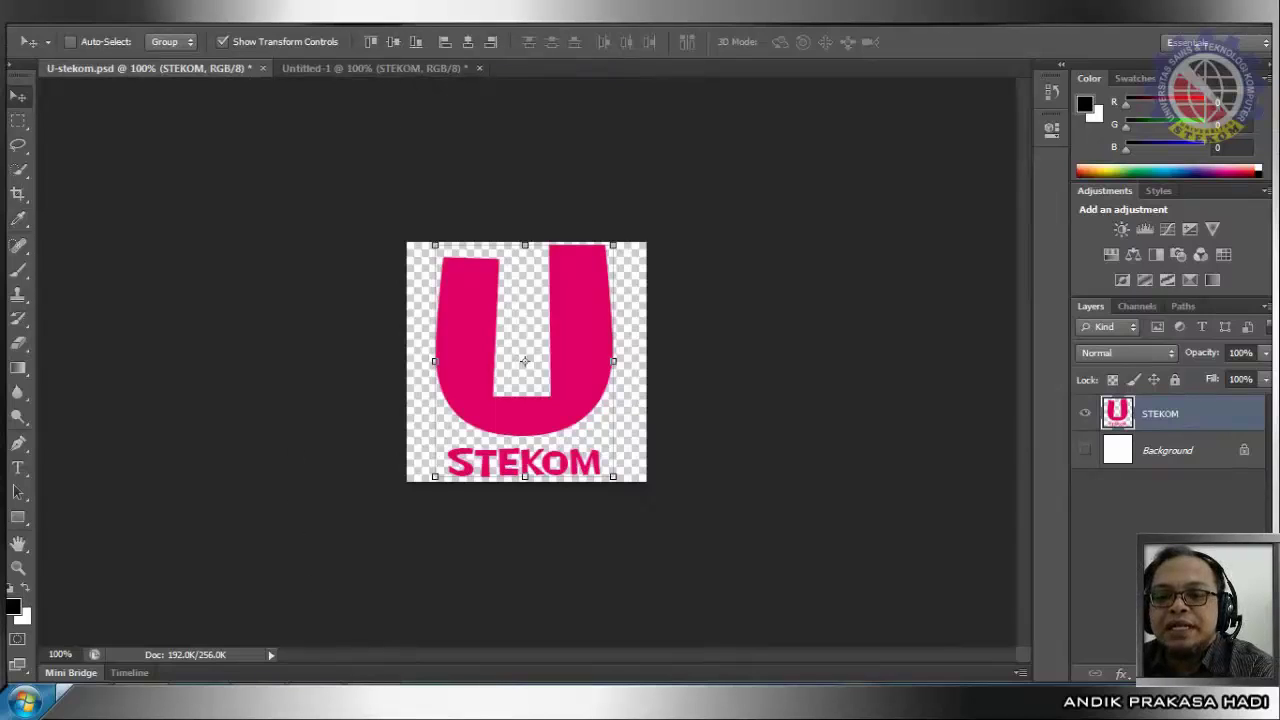
Switch to the particleIllusion project, and in OBS change the live scene from MateriDemo to IntroOutro.
mouse_move(257, 702)
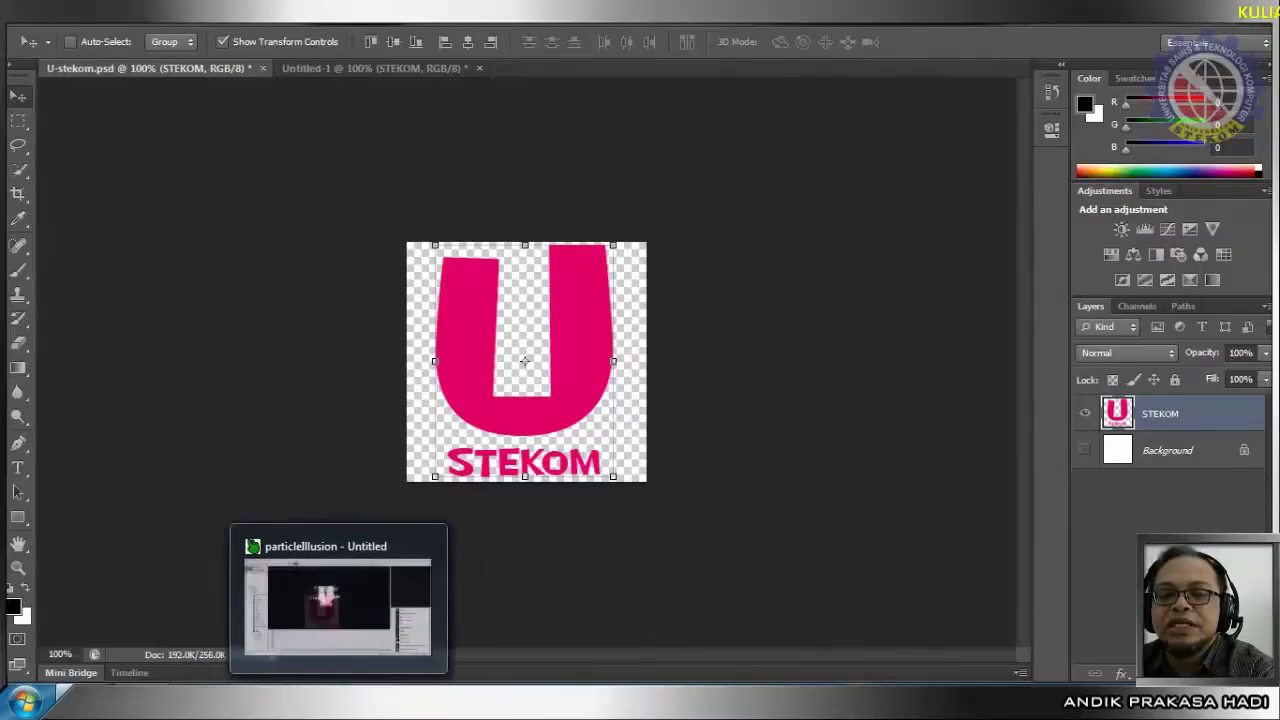
left_click(340, 702)
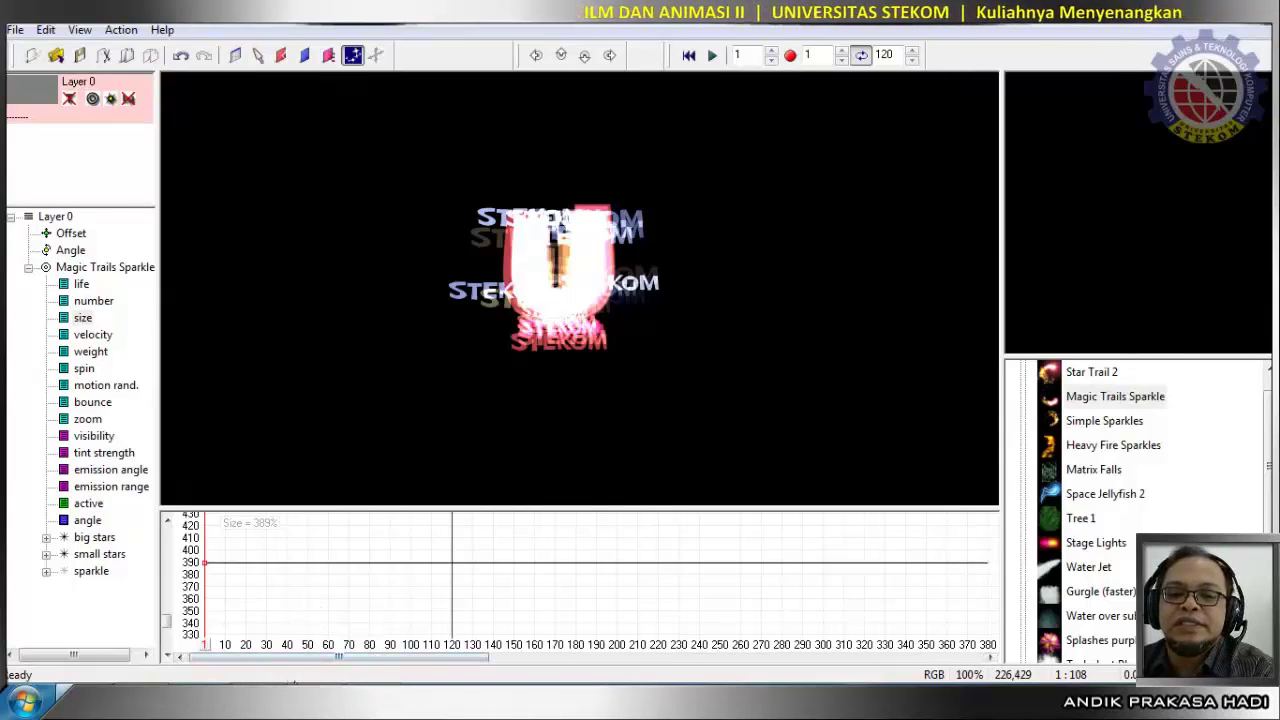
key("alt+Tab")
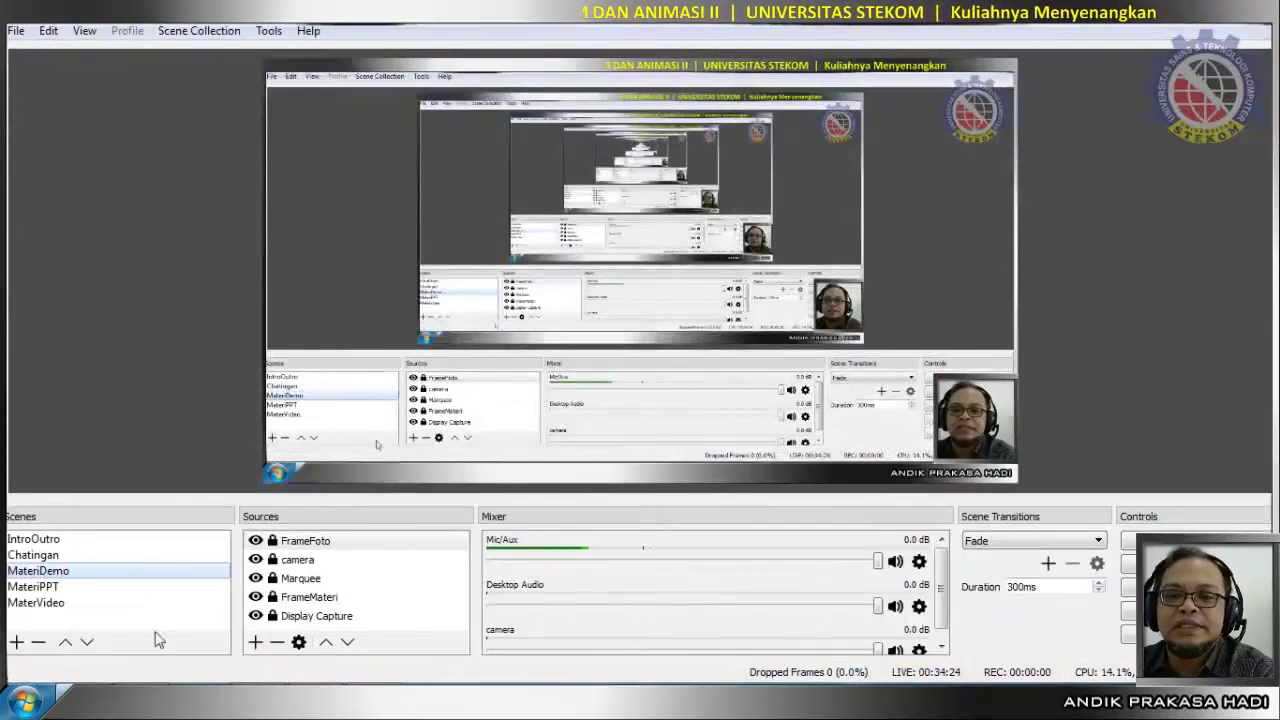
left_click(86, 538)
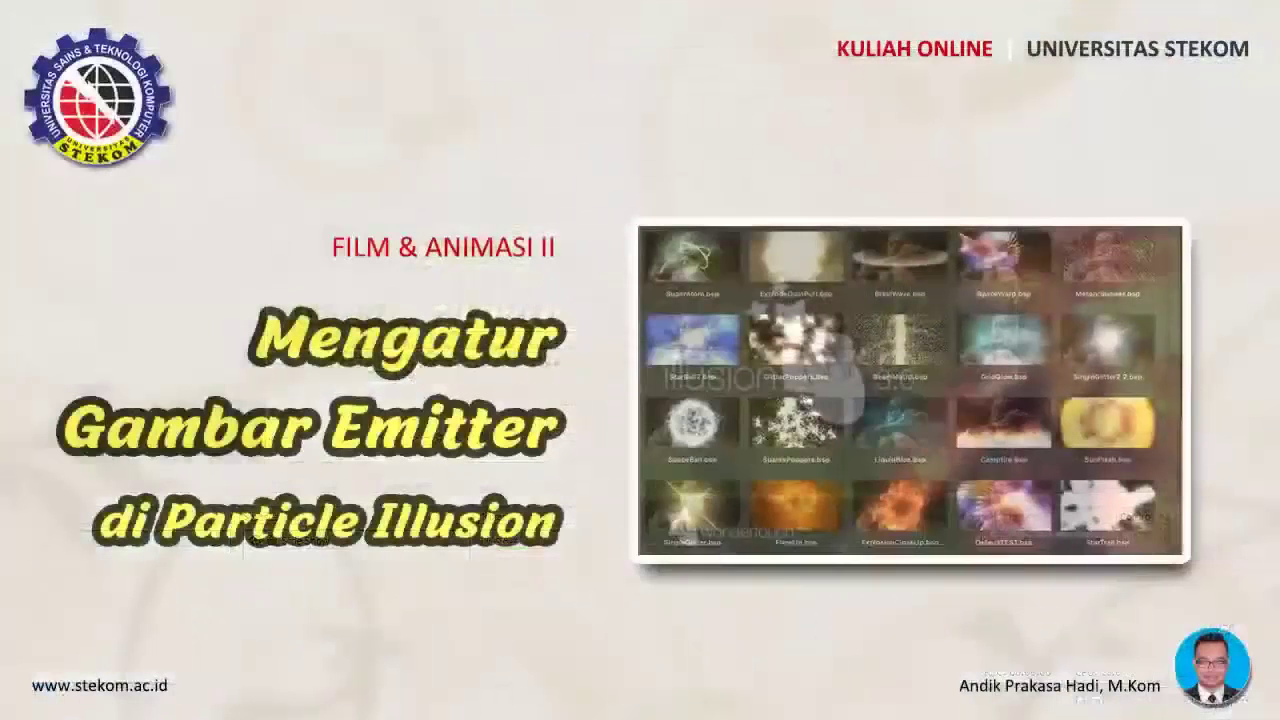